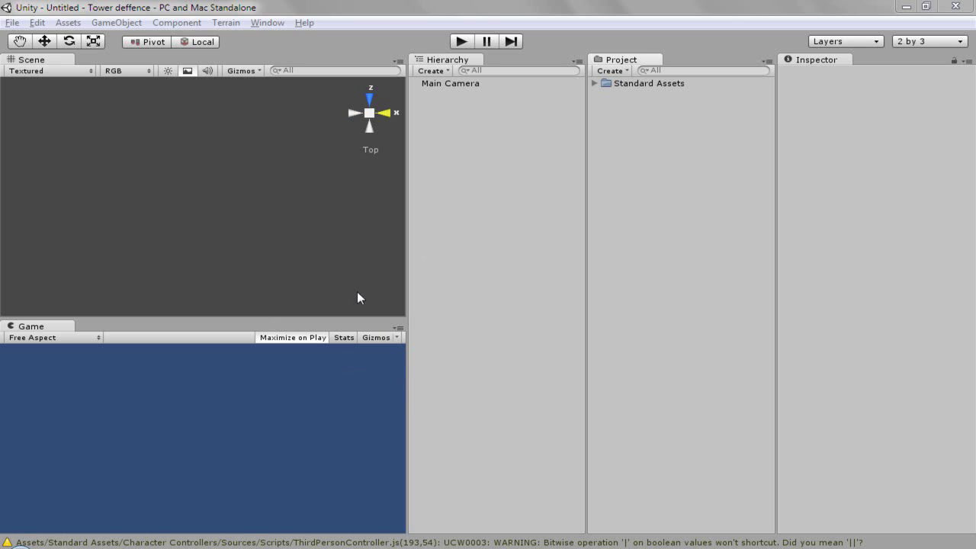
- Create a new terrain, pan across it, and switch the Scene view to a top-down view
{"action": "left_click", "coordinate": [369, 114]}
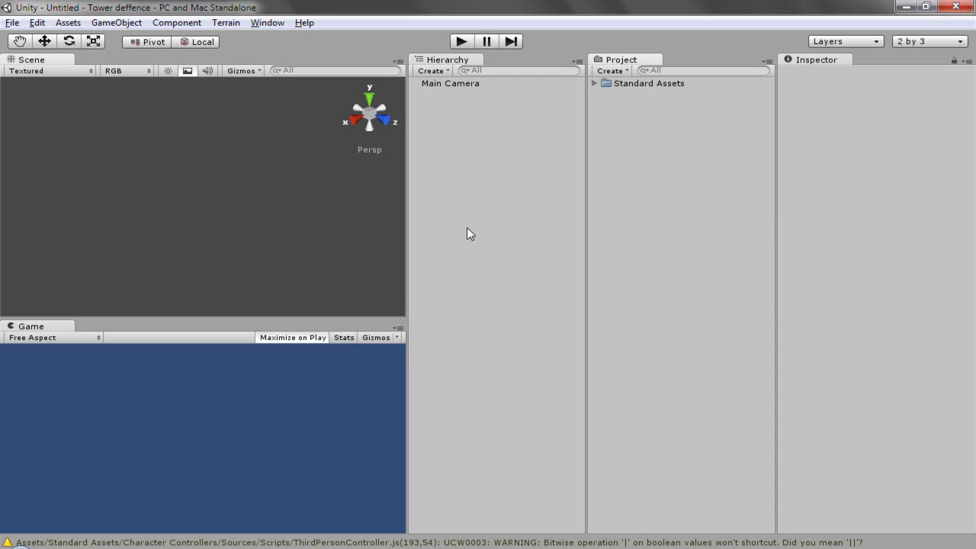
{"action": "left_click", "coordinate": [138, 25]}
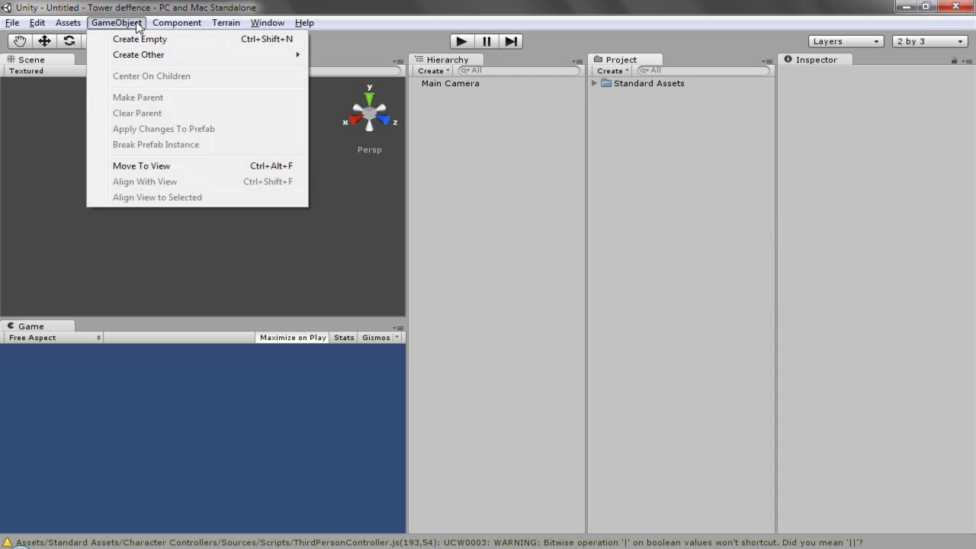
{"action": "mouse_move", "coordinate": [226, 32]}
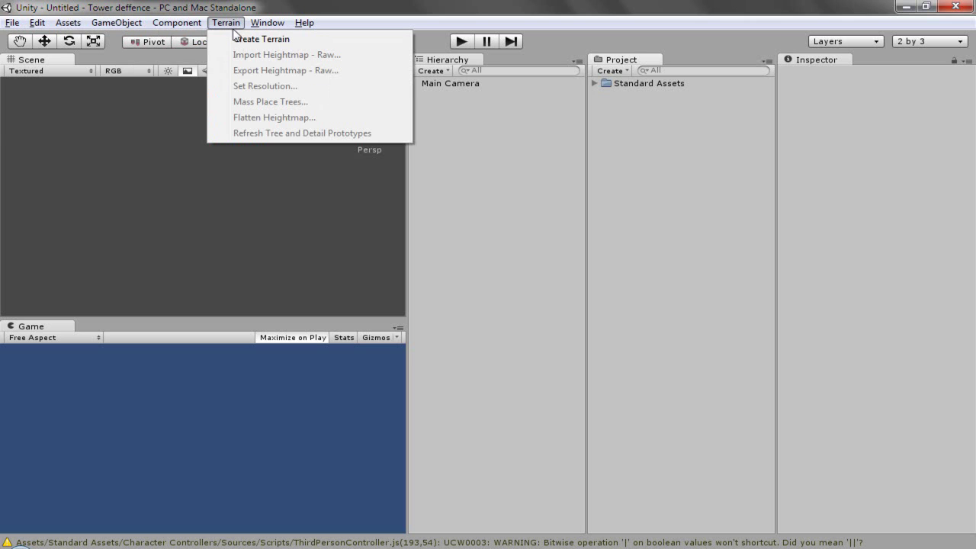
{"action": "left_click", "coordinate": [245, 40]}
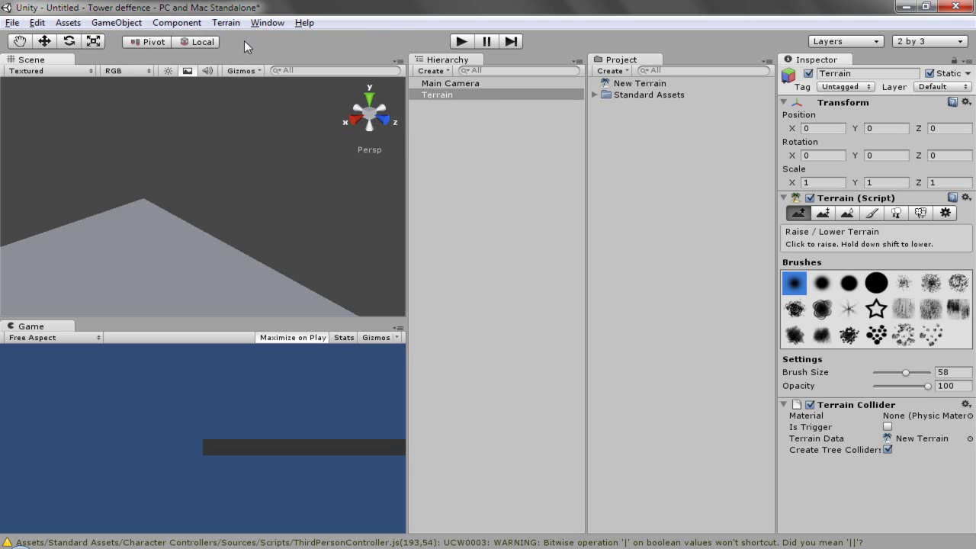
{"action": "middle_click_drag", "start_coordinate": [183, 246], "coordinate": [297, 177]}
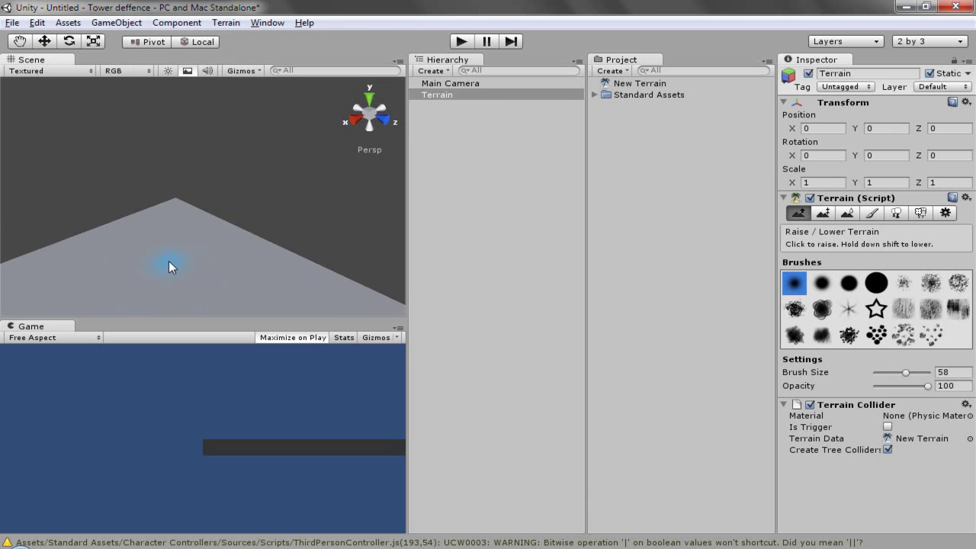
{"action": "left_click", "coordinate": [369, 95]}
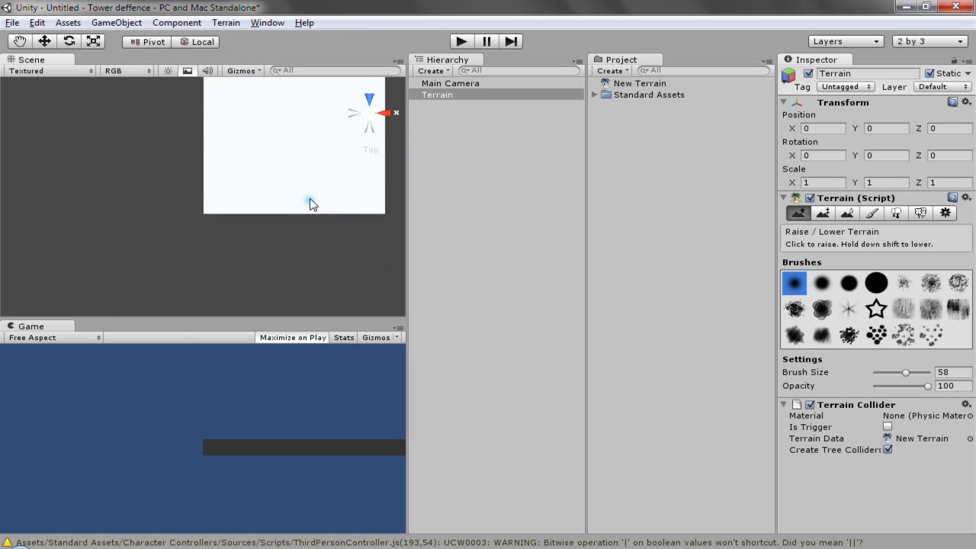
- Open the terrain's Set Resolution dialog and apply it with its current values
{"action": "left_click", "coordinate": [224, 25]}
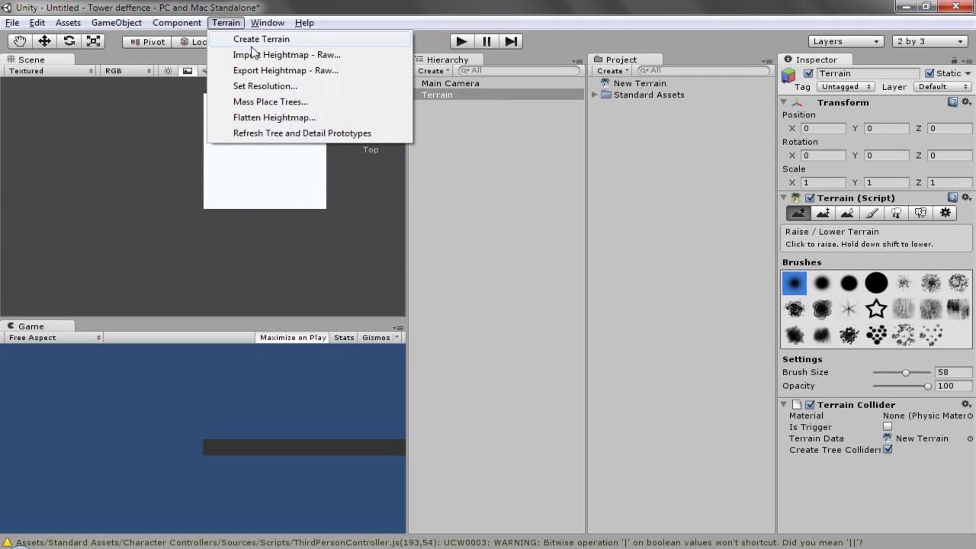
{"action": "left_click", "coordinate": [289, 90]}
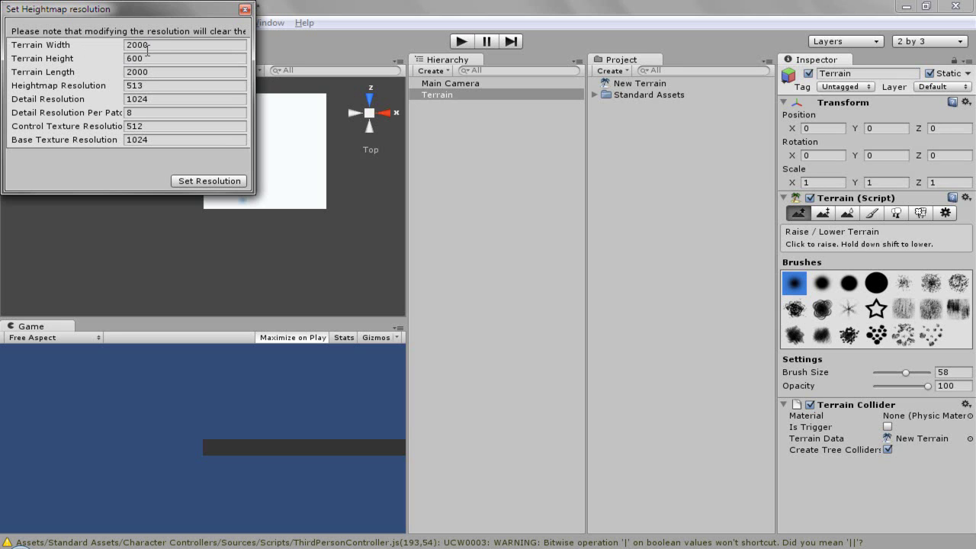
{"action": "left_click", "coordinate": [180, 72]}
{"action": "left_click", "coordinate": [184, 46]}
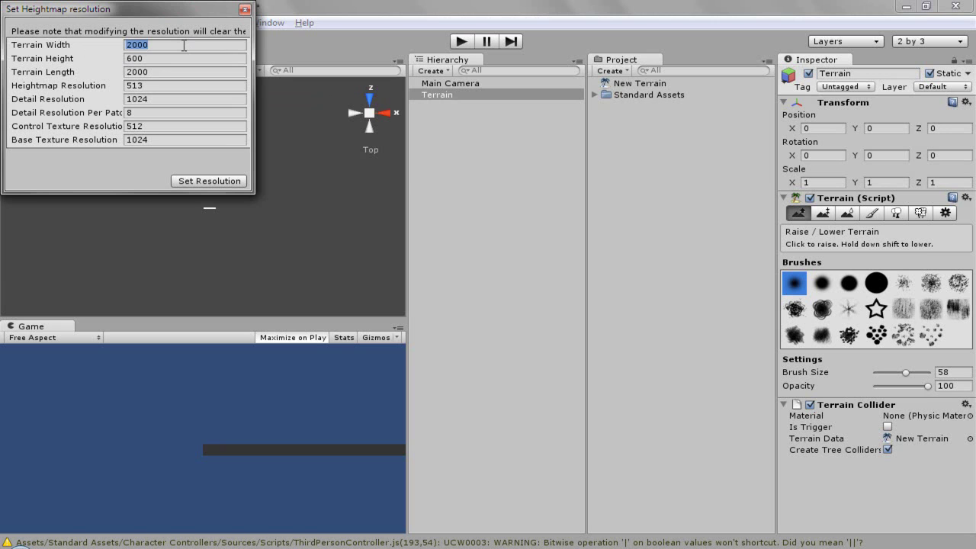
{"action": "left_click", "coordinate": [366, 105]}
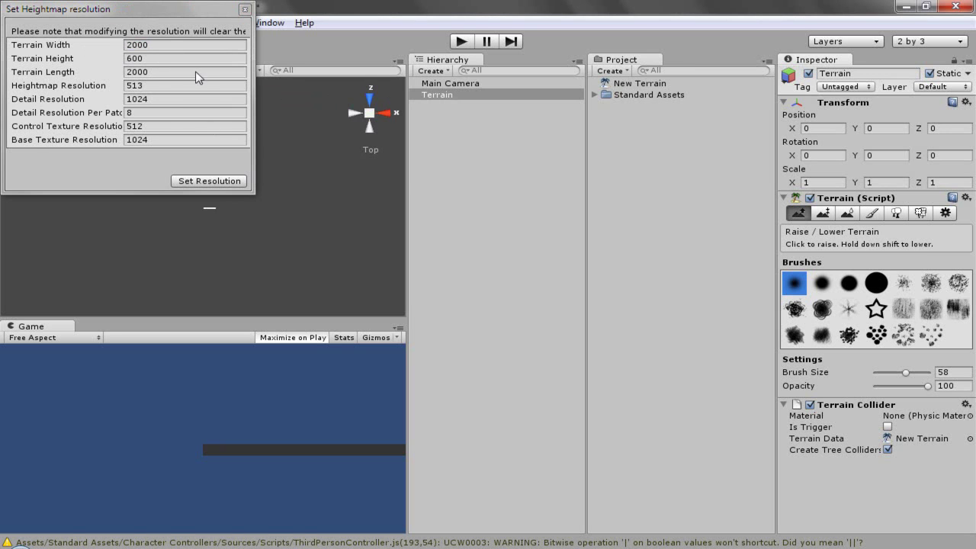
{"action": "left_click", "coordinate": [185, 44]}
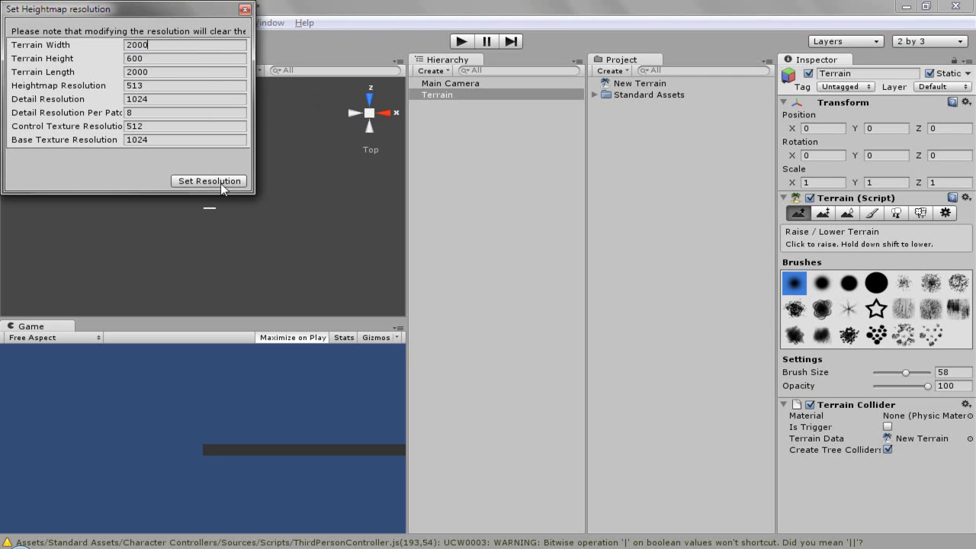
{"action": "left_click", "coordinate": [220, 182]}
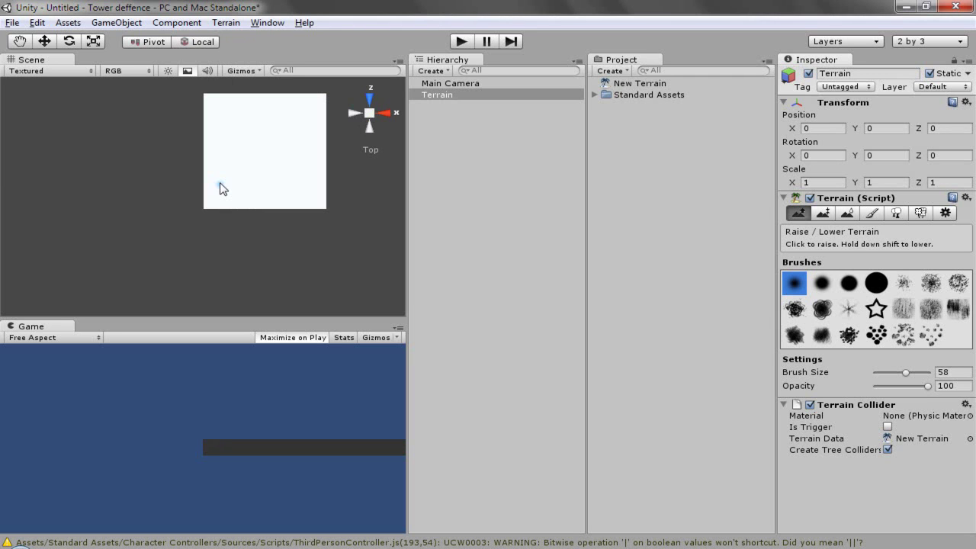
- Set Terrain Width and Terrain Length to 200 and apply the new resolution
{"action": "left_click", "coordinate": [228, 25]}
{"action": "left_click", "coordinate": [265, 87]}
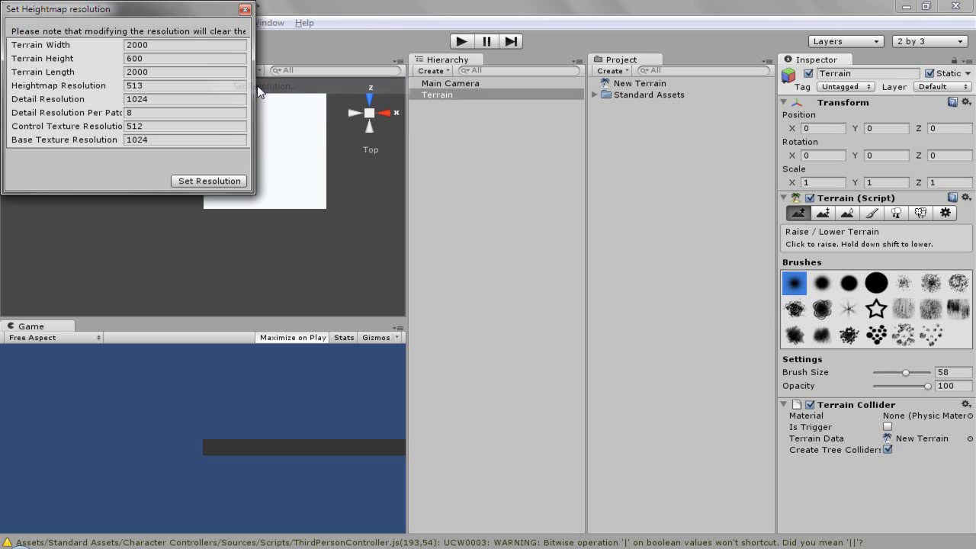
{"action": "left_click", "coordinate": [216, 45]}
{"action": "type", "text": "200"}
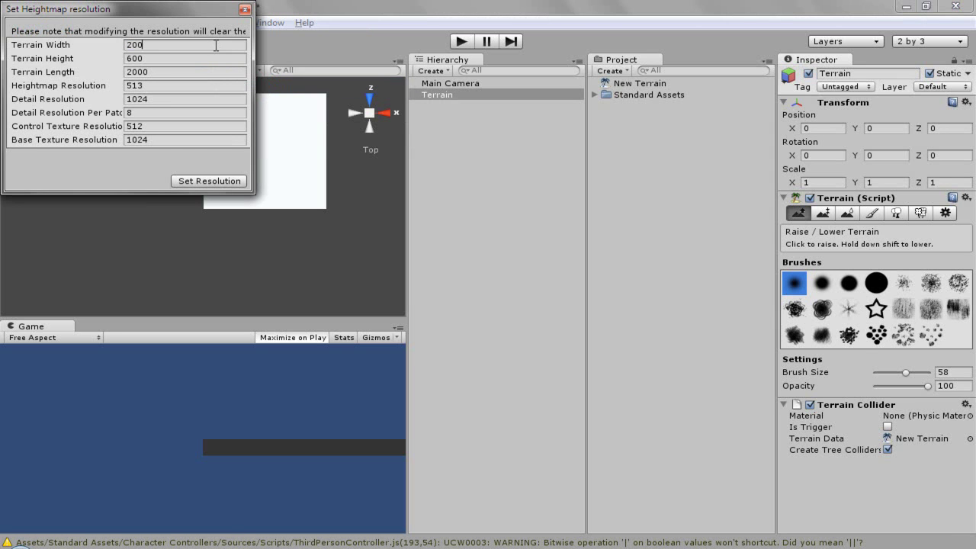
{"action": "left_click", "coordinate": [171, 71]}
{"action": "type", "text": "200"}
{"action": "key", "text": "Return"}
{"action": "left_click", "coordinate": [206, 180]}
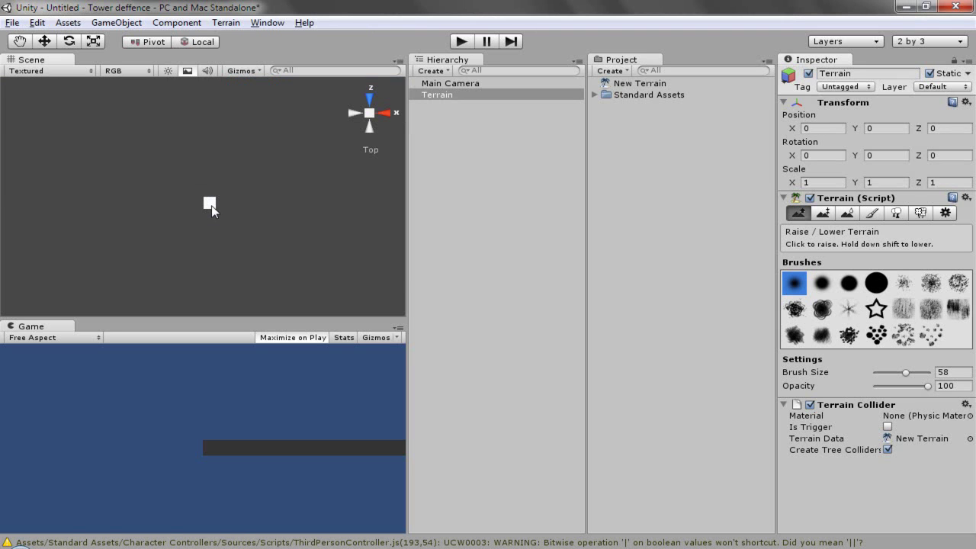
{"action": "scroll", "coordinate": [212, 205], "scroll_direction": "up", "scroll_amount": 5}
{"action": "scroll", "coordinate": [237, 196], "scroll_direction": "down", "scroll_amount": 4}
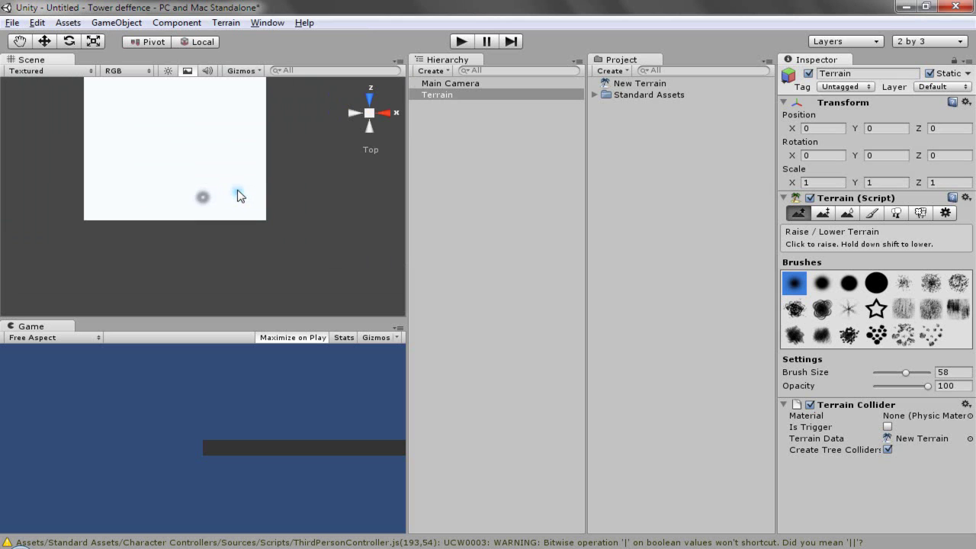
{"action": "left_click_drag", "start_coordinate": [334, 137], "coordinate": [327, 131], "text": "alt"}
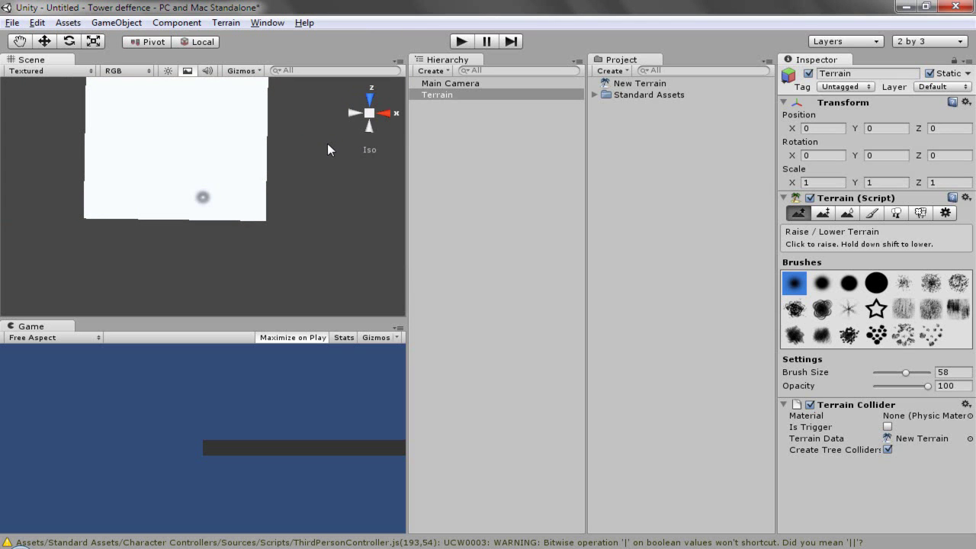
{"action": "mouse_move", "coordinate": [377, 118]}
{"action": "left_mouse_down", "text": "alt"}
{"action": "mouse_move", "coordinate": [310, 178]}
{"action": "mouse_move", "coordinate": [357, 168]}
{"action": "left_mouse_up", "text": "alt"}
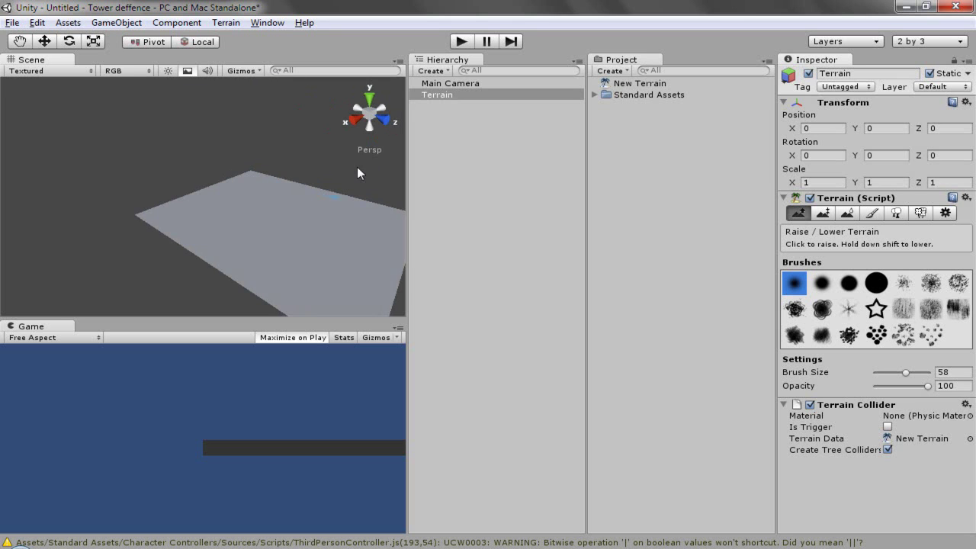
{"action": "scroll", "coordinate": [285, 209], "scroll_direction": "down", "scroll_amount": 2}
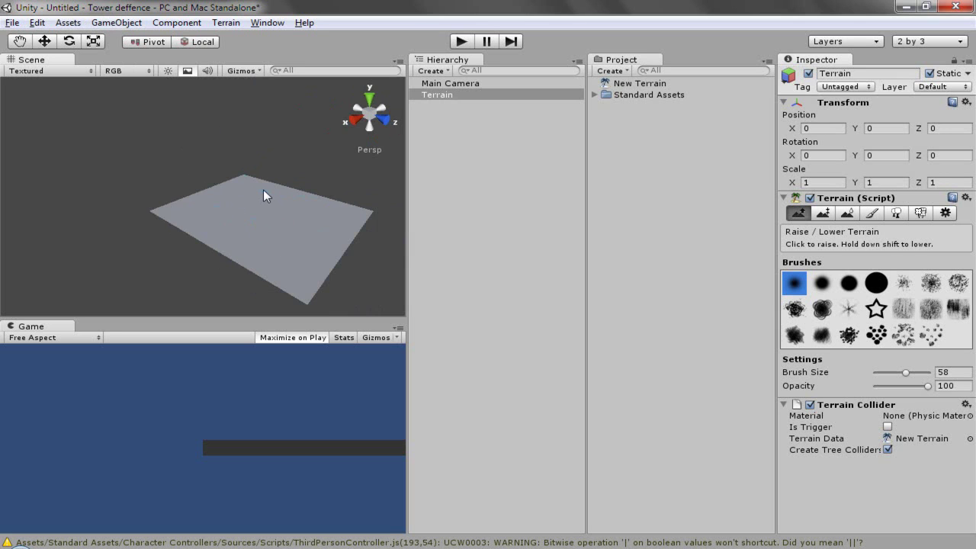
{"action": "left_click", "coordinate": [114, 22]}
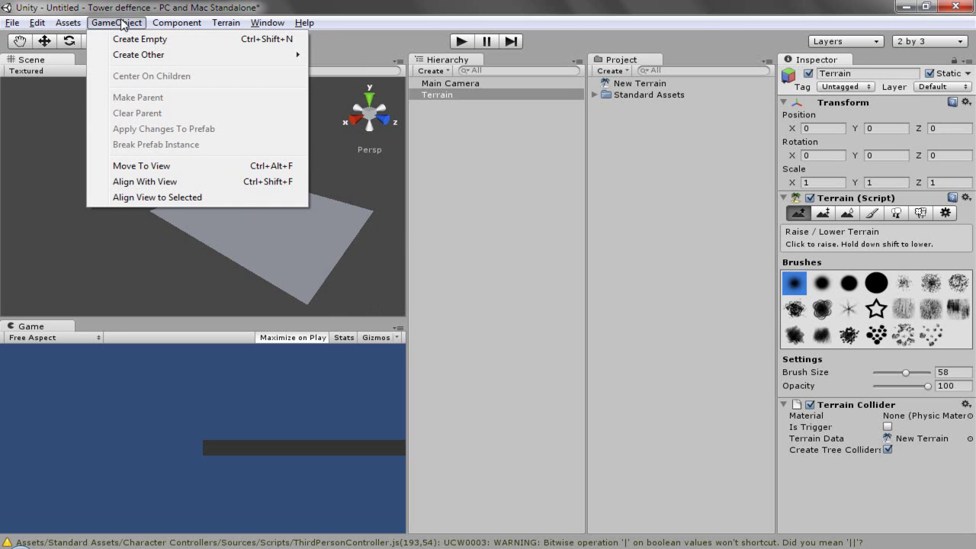
{"action": "left_click", "coordinate": [490, 155]}
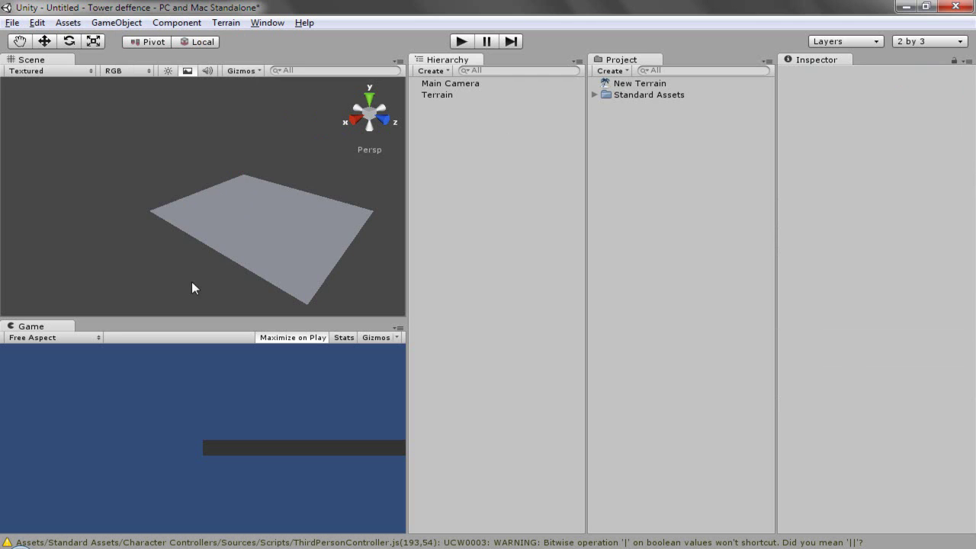
{"action": "left_click", "coordinate": [370, 99]}
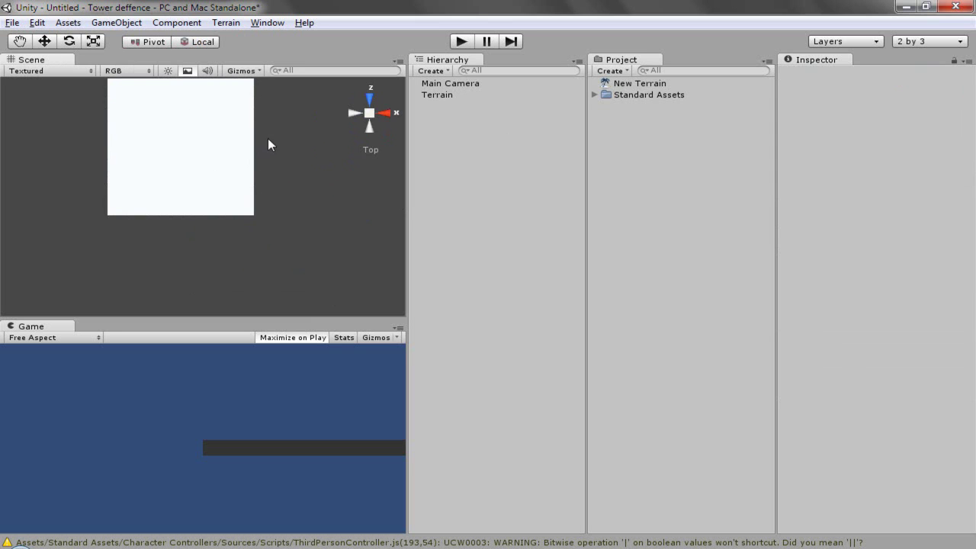
{"action": "mouse_move", "coordinate": [167, 131]}
{"action": "middle_mouse_down"}
{"action": "mouse_move", "coordinate": [279, 153]}
{"action": "mouse_move", "coordinate": [223, 148]}
{"action": "mouse_move", "coordinate": [226, 113]}
{"action": "mouse_move", "coordinate": [235, 160]}
{"action": "mouse_move", "coordinate": [274, 211]}
{"action": "mouse_move", "coordinate": [192, 188]}
{"action": "mouse_move", "coordinate": [241, 152]}
{"action": "mouse_move", "coordinate": [285, 216]}
{"action": "mouse_move", "coordinate": [229, 192]}
{"action": "mouse_move", "coordinate": [259, 181]}
{"action": "mouse_move", "coordinate": [237, 186]}
{"action": "mouse_move", "coordinate": [275, 228]}
{"action": "mouse_move", "coordinate": [283, 201]}
{"action": "mouse_move", "coordinate": [220, 183]}
{"action": "middle_mouse_up"}
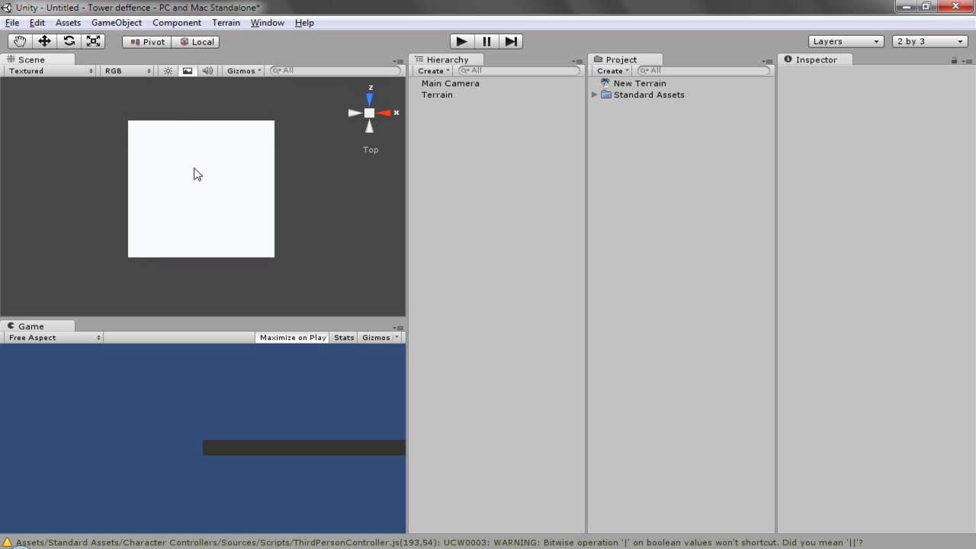
{"action": "key", "text": "alt"}
{"action": "mouse_move", "coordinate": [174, 180]}
{"action": "left_mouse_down", "text": "alt"}
{"action": "mouse_move", "coordinate": [246, 157]}
{"action": "mouse_move", "coordinate": [183, 194]}
{"action": "mouse_move", "coordinate": [48, 214]}
{"action": "mouse_move", "coordinate": [309, 199]}
{"action": "mouse_move", "coordinate": [229, 222]}
{"action": "left_mouse_up", "text": "alt"}
{"action": "left_click", "coordinate": [233, 223]}
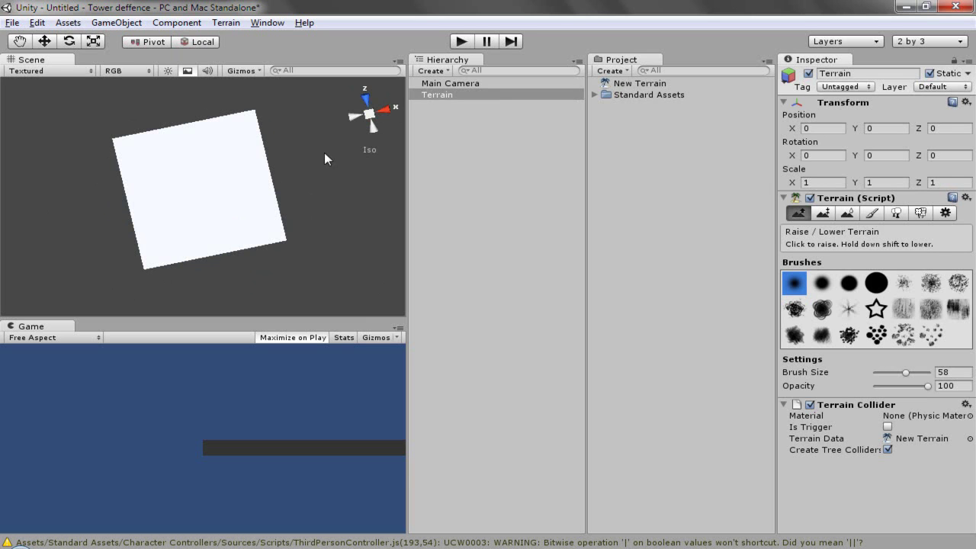
{"action": "left_click", "coordinate": [369, 112]}
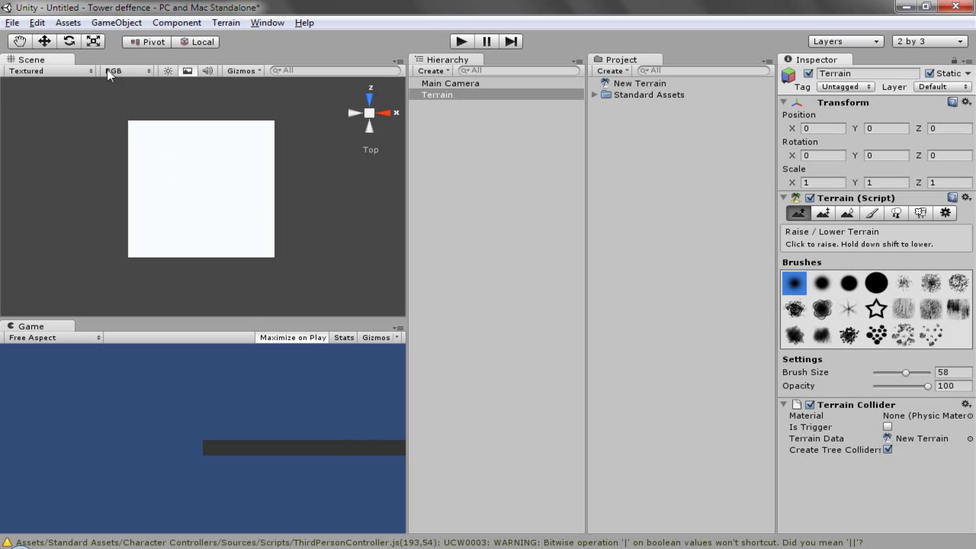
- Create an empty GameObject, parent the Main Camera under it, and rename it Jogador
{"action": "left_click", "coordinate": [118, 23]}
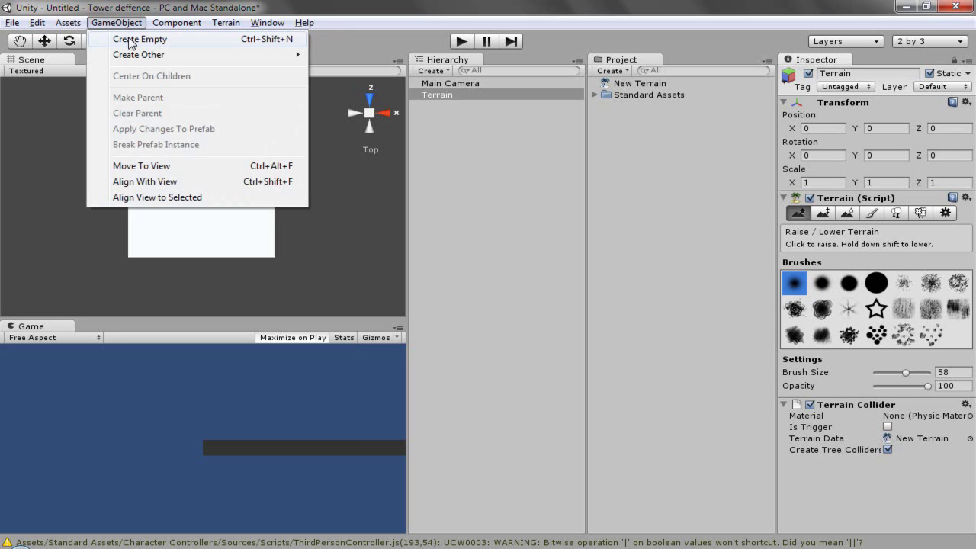
{"action": "left_click", "coordinate": [129, 40]}
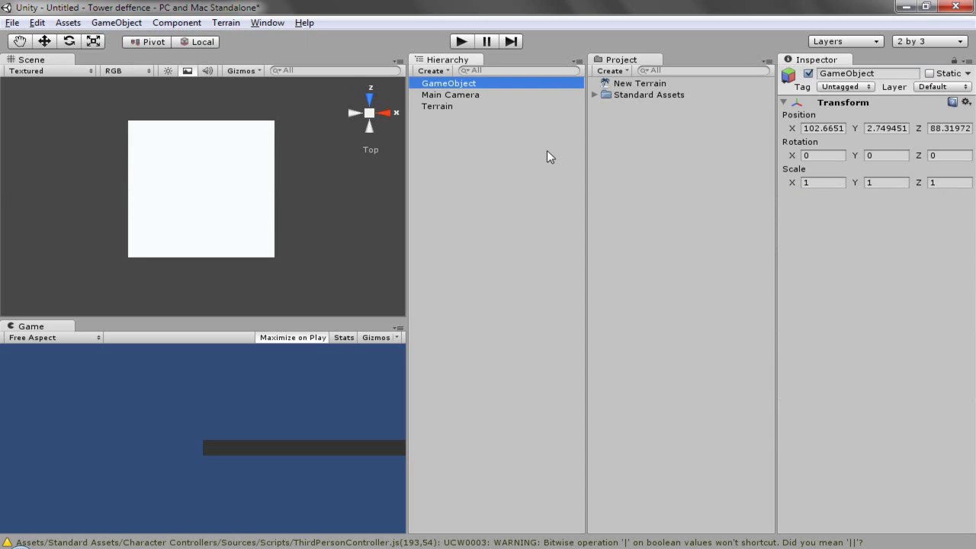
{"action": "left_click", "coordinate": [464, 96]}
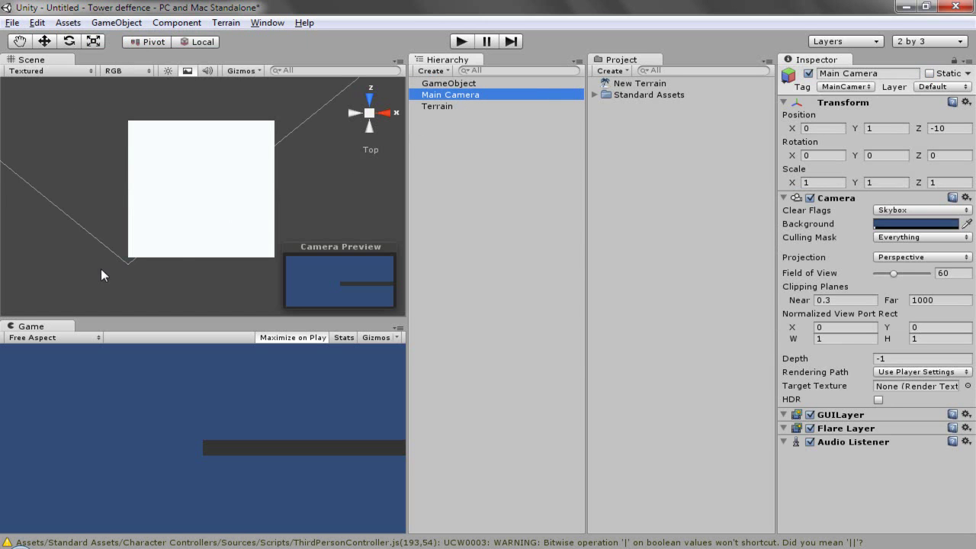
{"action": "left_click_drag", "start_coordinate": [457, 93], "coordinate": [459, 83]}
{"action": "left_click", "coordinate": [460, 82]}
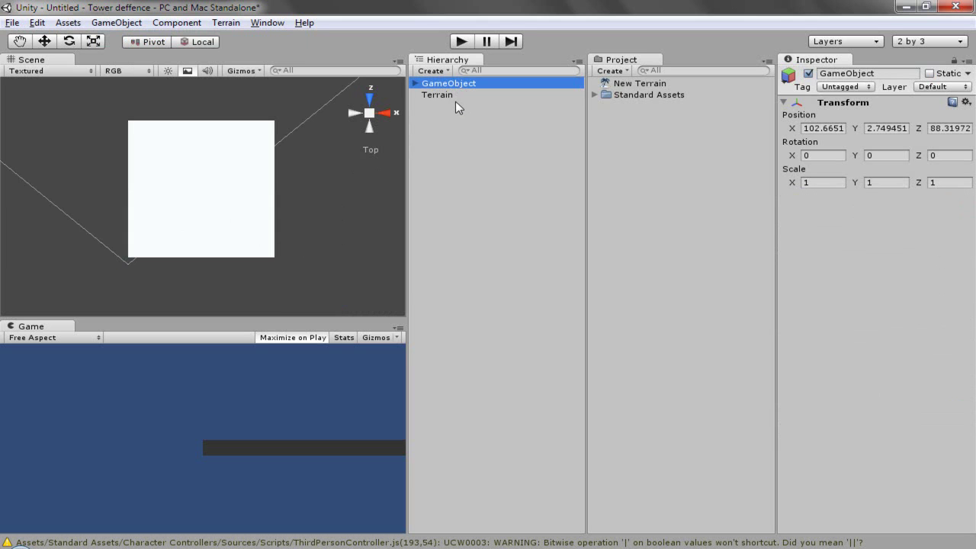
{"action": "key", "text": "F2"}
{"action": "key", "text": "BackSpace"}
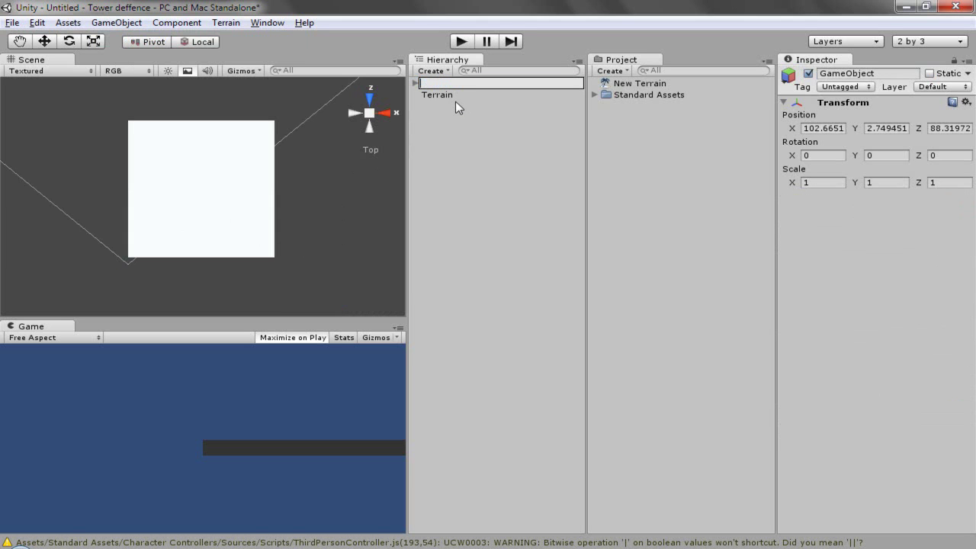
{"action": "type", "text": "1"}
{"action": "type", "text": "r"}
{"action": "key", "text": "Return"}
- Set the Main Camera's X and Y position to 0 under Jogador
{"action": "left_click", "coordinate": [415, 84]}
{"action": "left_click", "coordinate": [462, 93]}
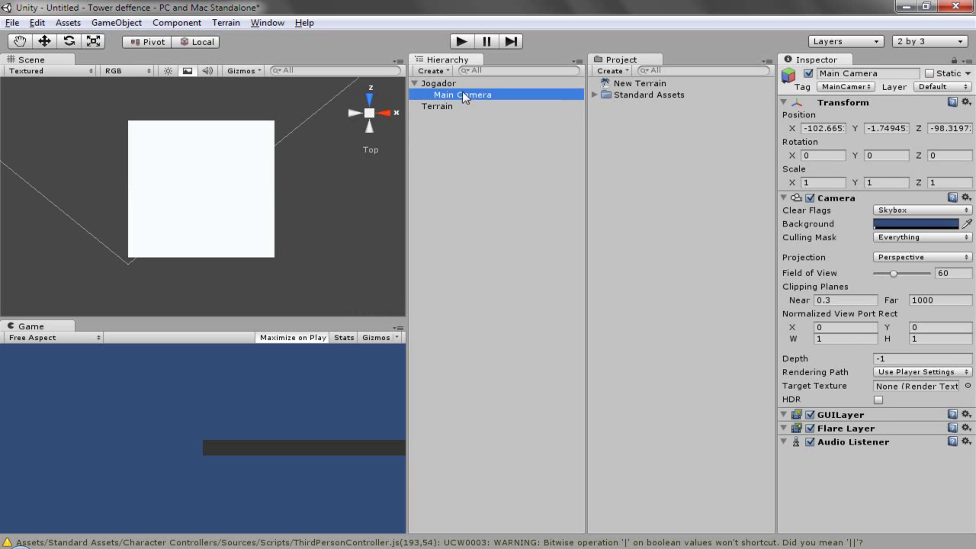
{"action": "left_click", "coordinate": [835, 126]}
{"action": "type", "text": "0"}
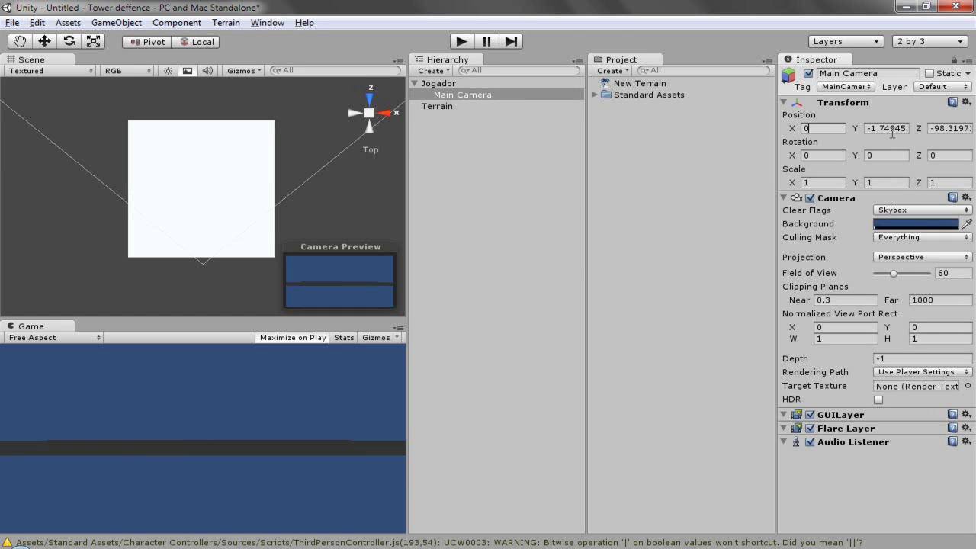
{"action": "key", "text": "Tab"}
{"action": "type", "text": "0"}
{"action": "key", "text": "Tab"}
- Set the camera's Z to 0, then raise Jogador high above the terrain in perspective view
{"action": "type", "text": "0"}
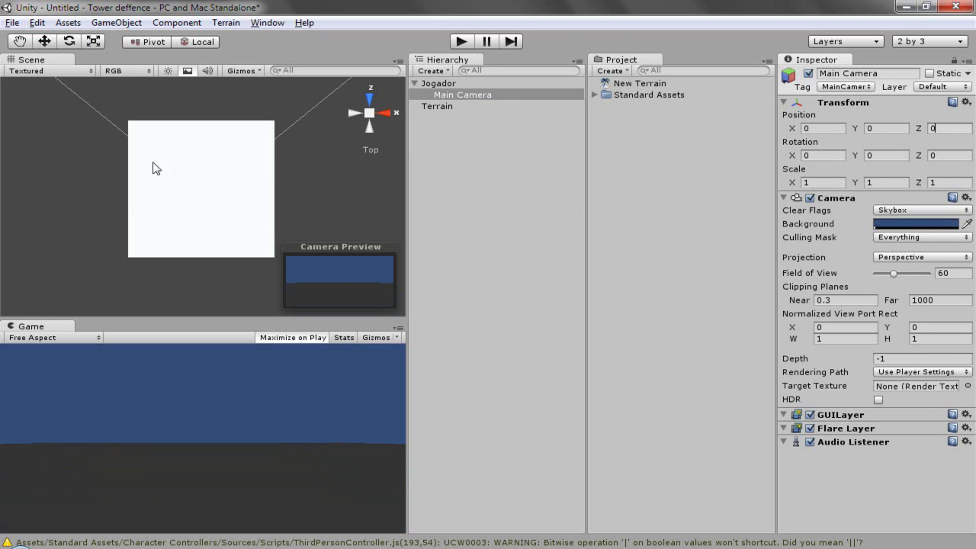
{"action": "left_click", "coordinate": [430, 84]}
{"action": "left_click", "coordinate": [374, 112]}
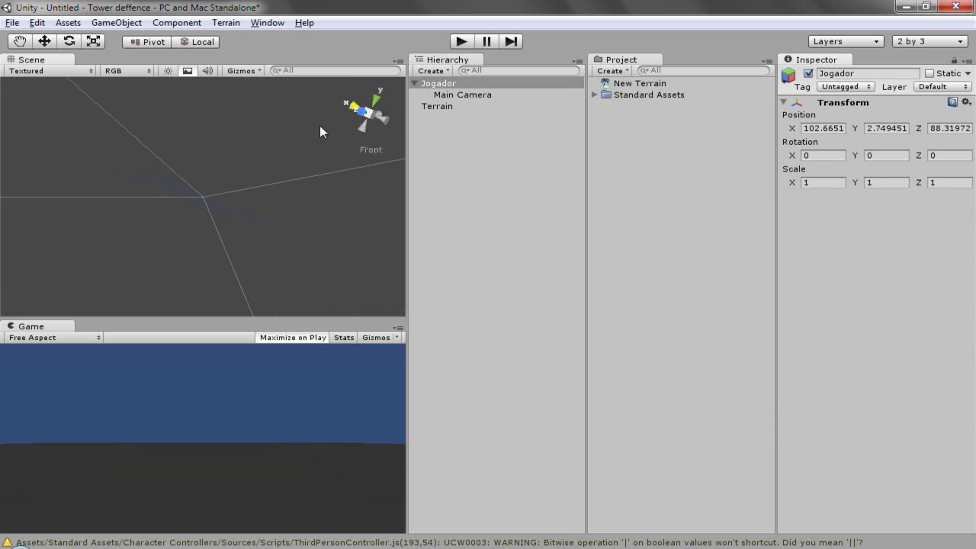
{"action": "left_click", "coordinate": [372, 116]}
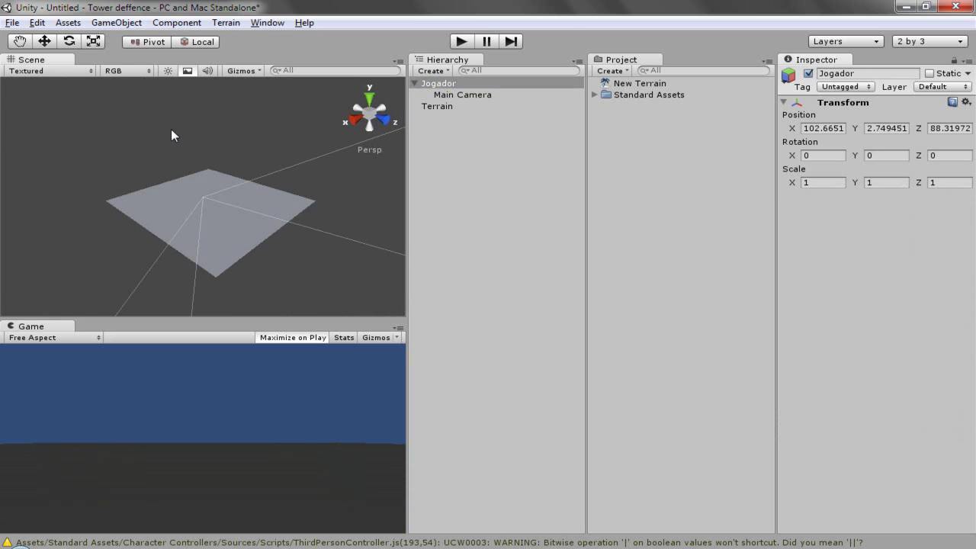
{"action": "left_click", "coordinate": [45, 41]}
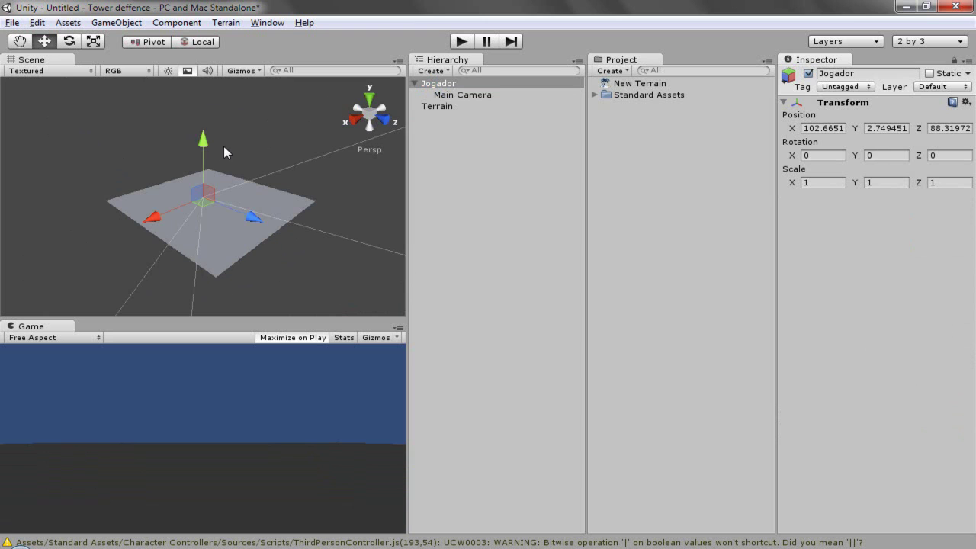
{"action": "mouse_move", "coordinate": [203, 136]}
{"action": "left_mouse_down"}
{"action": "mouse_move", "coordinate": [199, 95]}
{"action": "mouse_move", "coordinate": [205, 105]}
{"action": "left_mouse_up"}
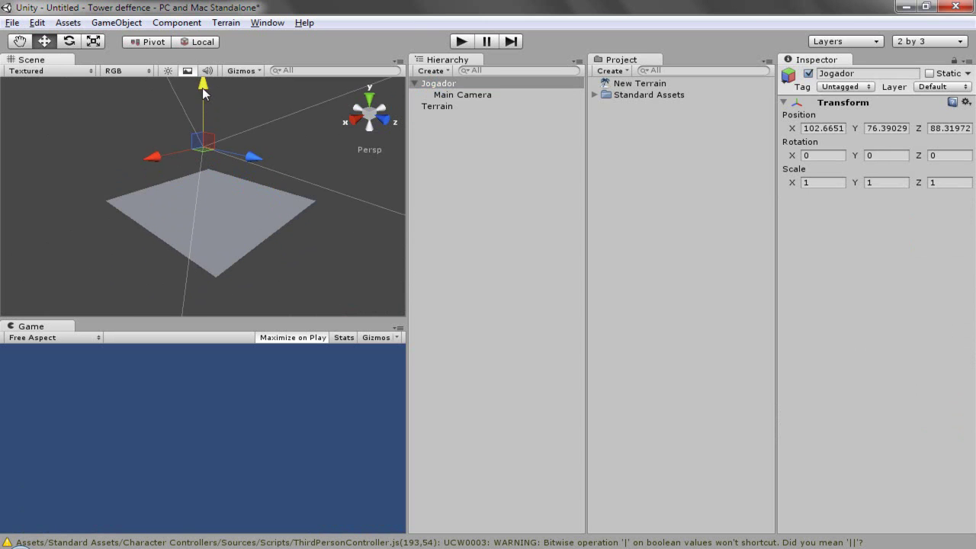
- Tilt the Main Camera down about 58 degrees on its X axis
{"action": "left_click", "coordinate": [462, 94]}
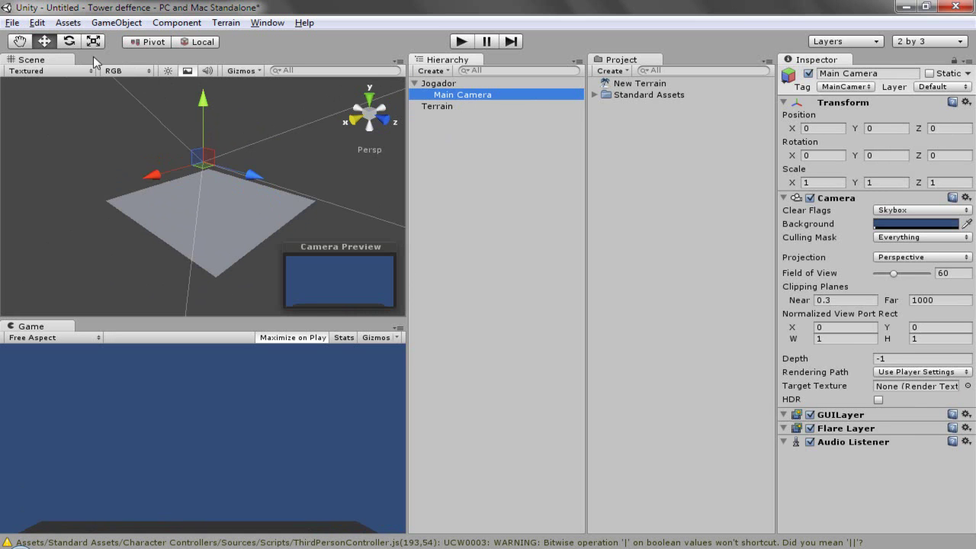
{"action": "left_click", "coordinate": [68, 41]}
{"action": "mouse_move", "coordinate": [228, 107]}
{"action": "left_mouse_down"}
{"action": "mouse_move", "coordinate": [280, 244]}
{"action": "mouse_move", "coordinate": [156, 217]}
{"action": "left_mouse_up"}
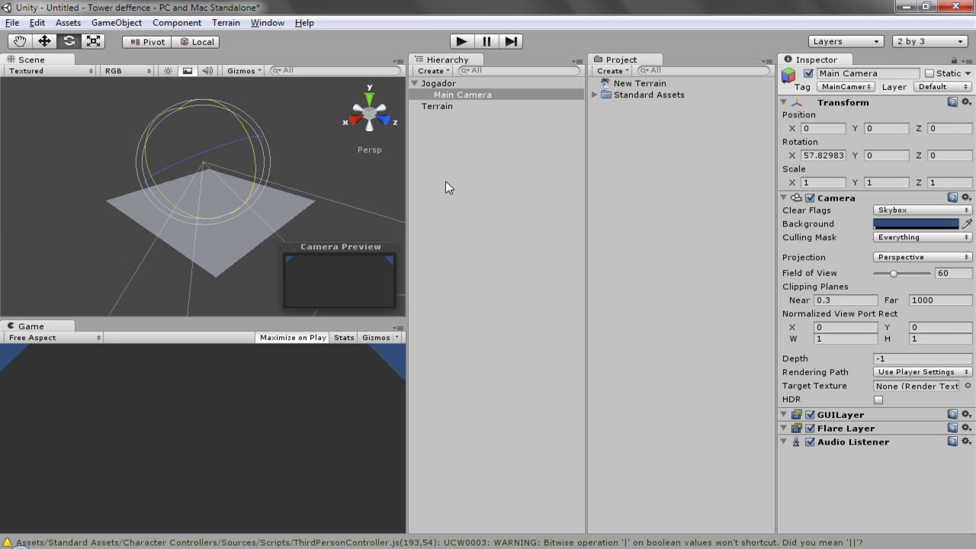
{"action": "left_click", "coordinate": [433, 111]}
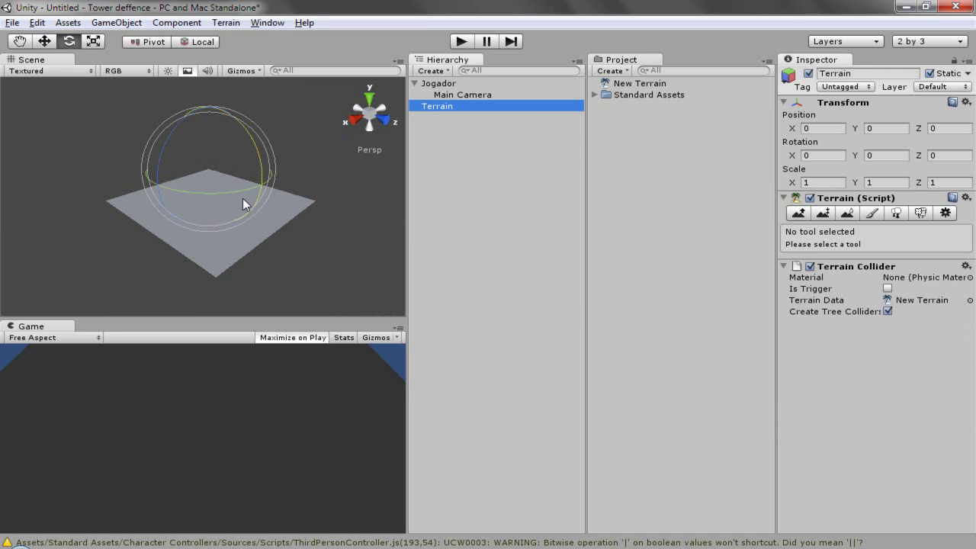
- Sculpt a line of raised bumps near the terrain's centre with the Raise/Lower Terrain brush
{"action": "left_click", "coordinate": [799, 214]}
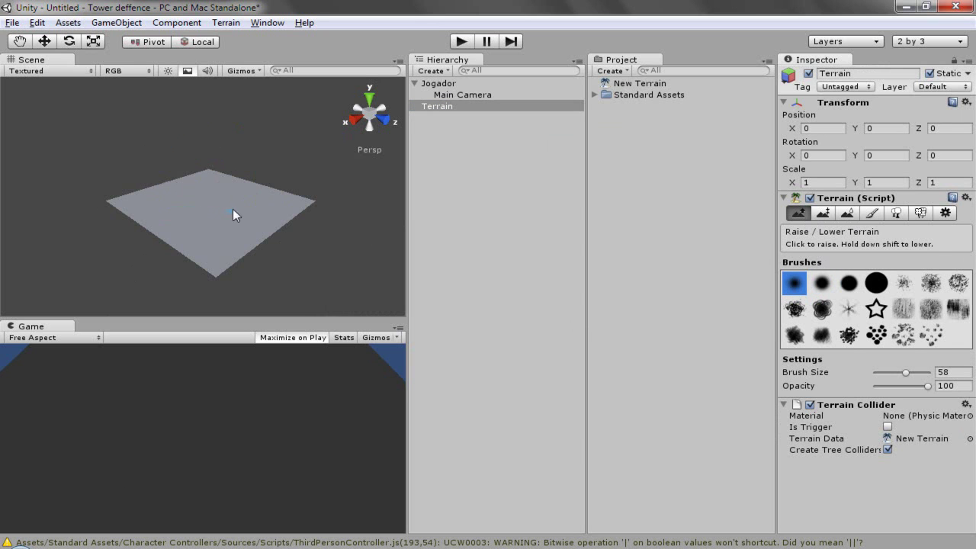
{"action": "mouse_move", "coordinate": [238, 204]}
{"action": "left_mouse_down"}
{"action": "mouse_move", "coordinate": [219, 223]}
{"action": "mouse_move", "coordinate": [199, 215]}
{"action": "left_mouse_up"}
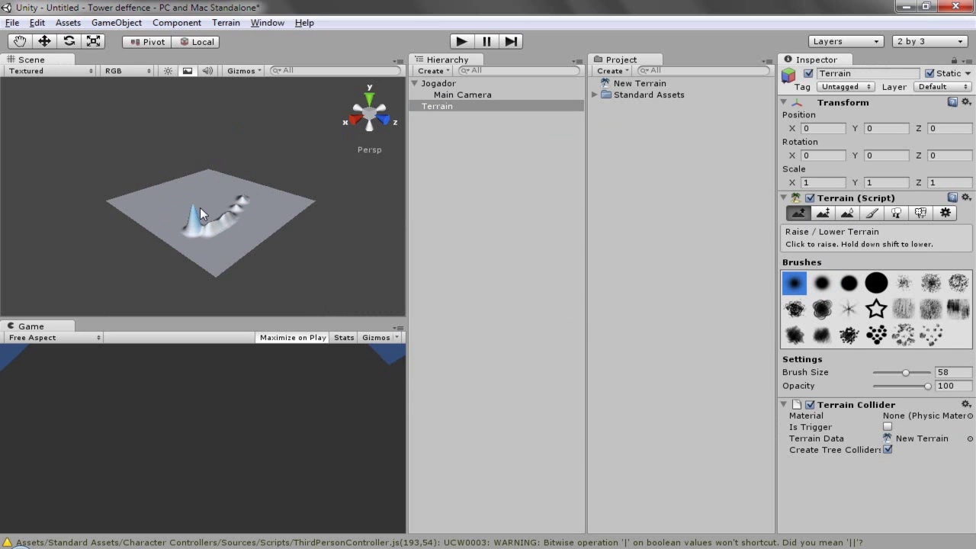
- Add a Directional Light to the scene and preview it briefly in Play mode
{"action": "left_click", "coordinate": [115, 22]}
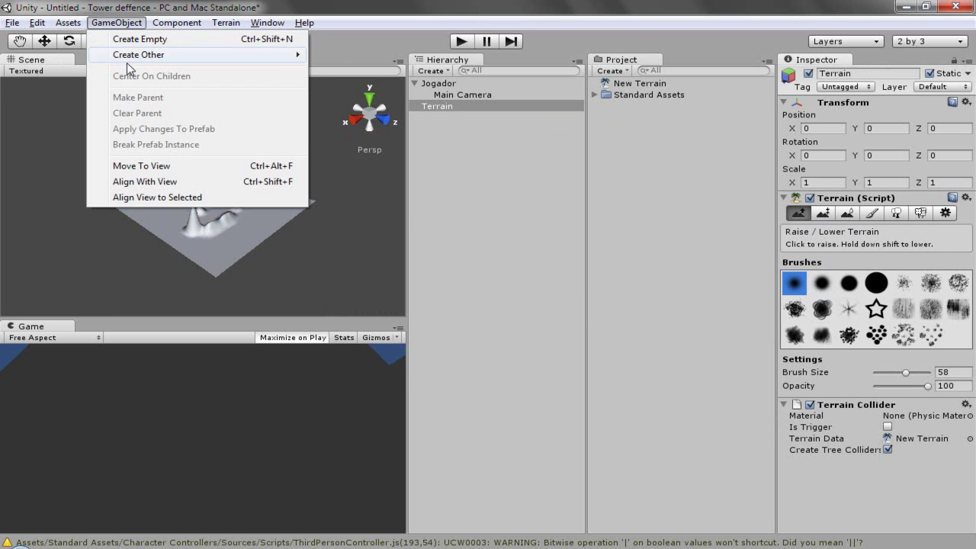
{"action": "mouse_move", "coordinate": [139, 58]}
{"action": "left_click", "coordinate": [368, 137]}
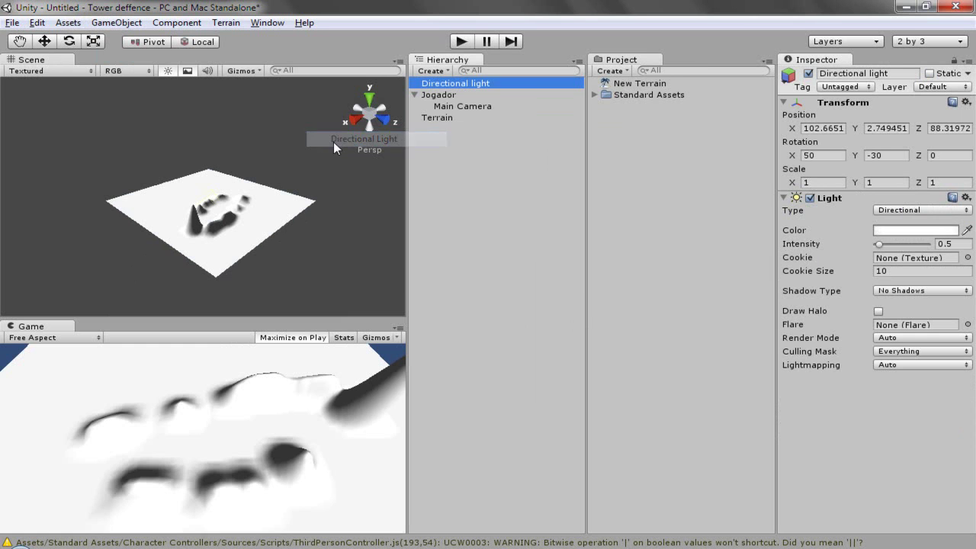
{"action": "left_click", "coordinate": [462, 43]}
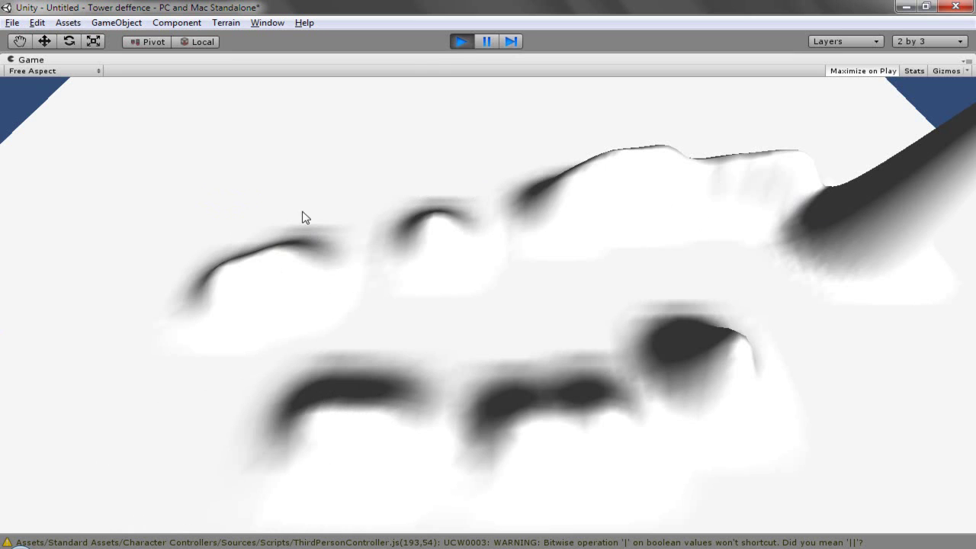
{"action": "left_click", "coordinate": [460, 42]}
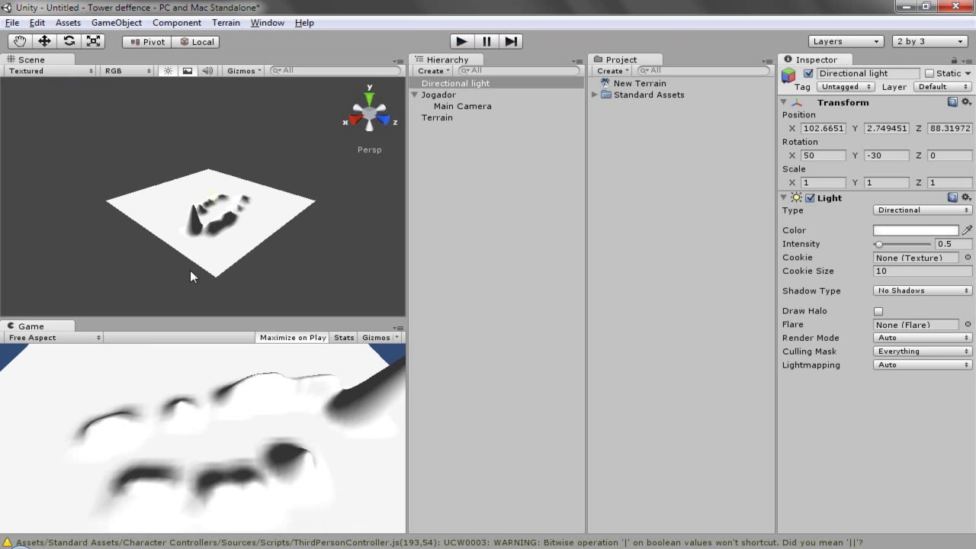
- Rotate the Directional Light down to an X rotation of about 21.7 degrees
{"action": "left_click", "coordinate": [439, 106]}
{"action": "left_click", "coordinate": [446, 83]}
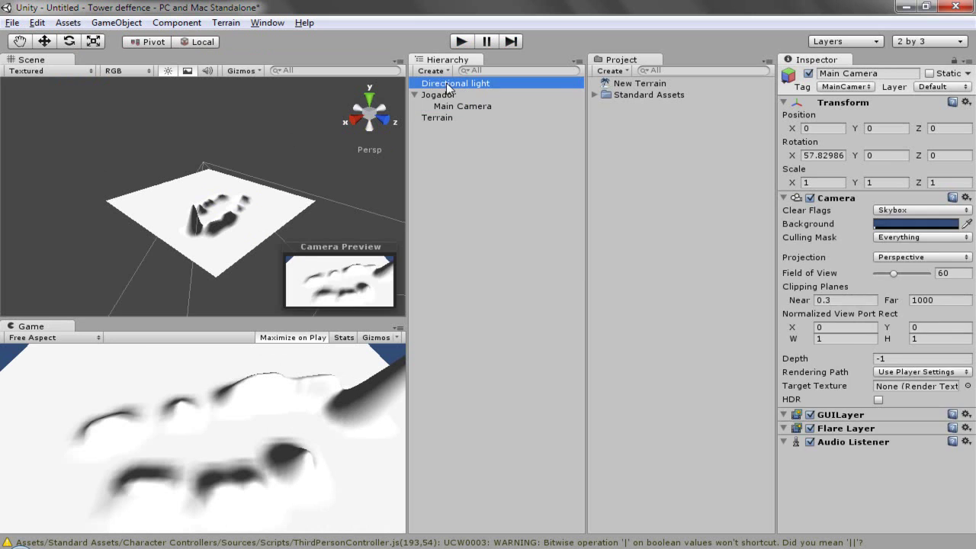
{"action": "left_click", "coordinate": [69, 41]}
{"action": "mouse_move", "coordinate": [218, 166]}
{"action": "left_mouse_down"}
{"action": "mouse_move", "coordinate": [216, 132]}
{"action": "mouse_move", "coordinate": [155, 139]}
{"action": "left_mouse_up"}
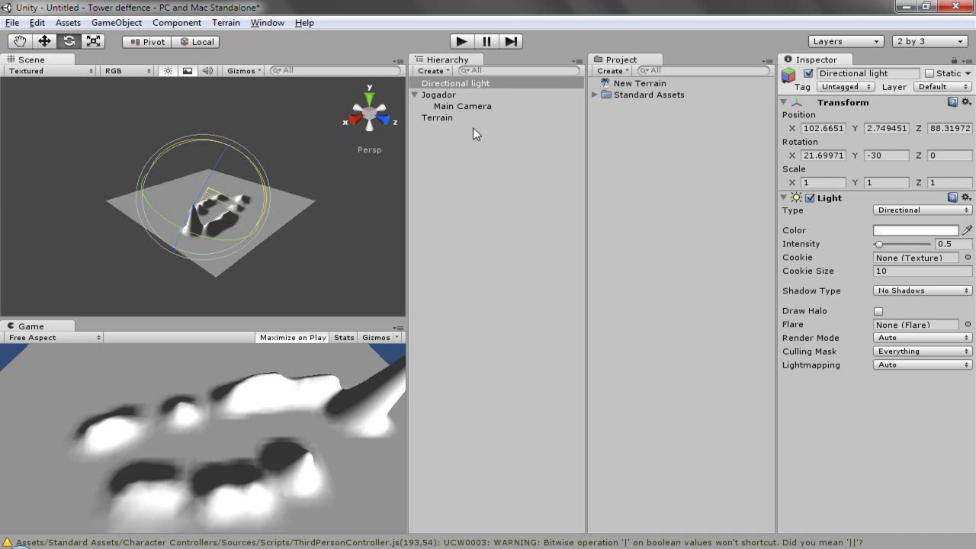
{"action": "left_click", "coordinate": [644, 144]}
- Create a new Javascript asset in the Project panel and name it Movimentacao
{"action": "right_click", "coordinate": [644, 144]}
{"action": "mouse_move", "coordinate": [665, 152]}
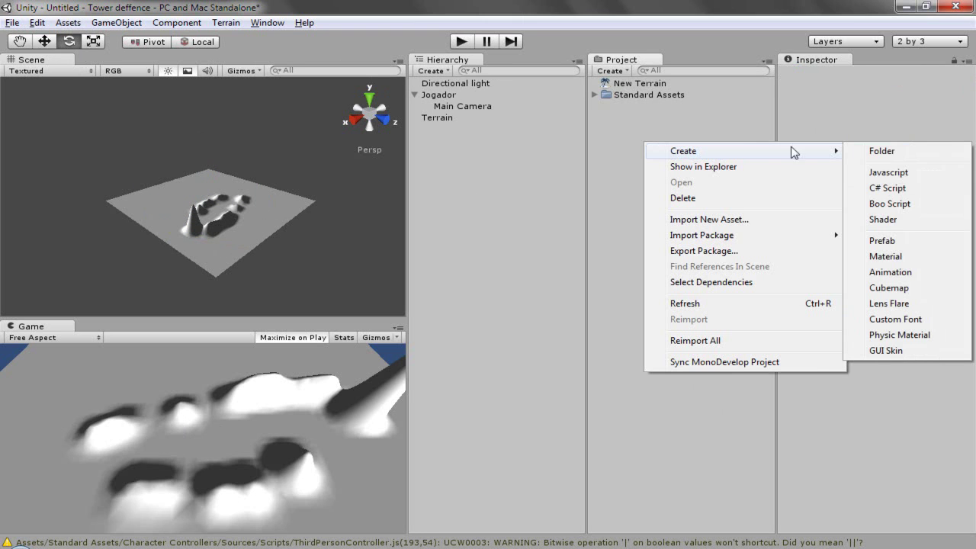
{"action": "left_click", "coordinate": [923, 175]}
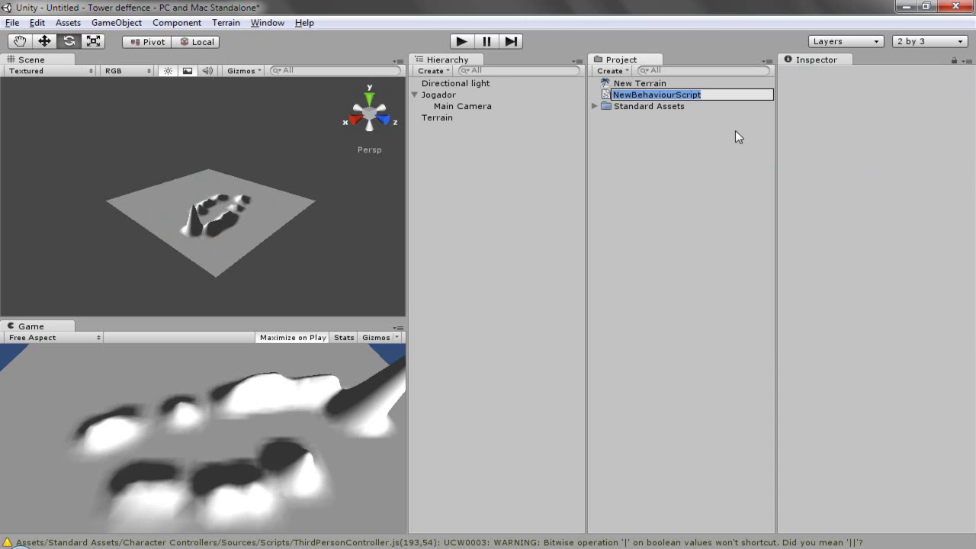
{"action": "type", "text": "Movimentaçã"}
{"action": "key", "text": "BackSpace"}
{"action": "key", "text": "BackSpace"}
{"action": "type", "text": "cao"}
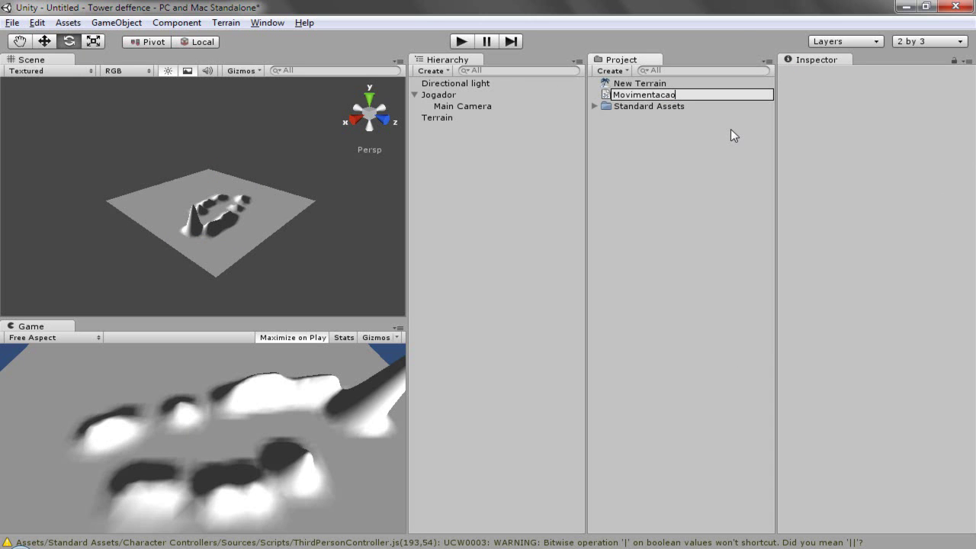
{"action": "key", "text": "Return"}
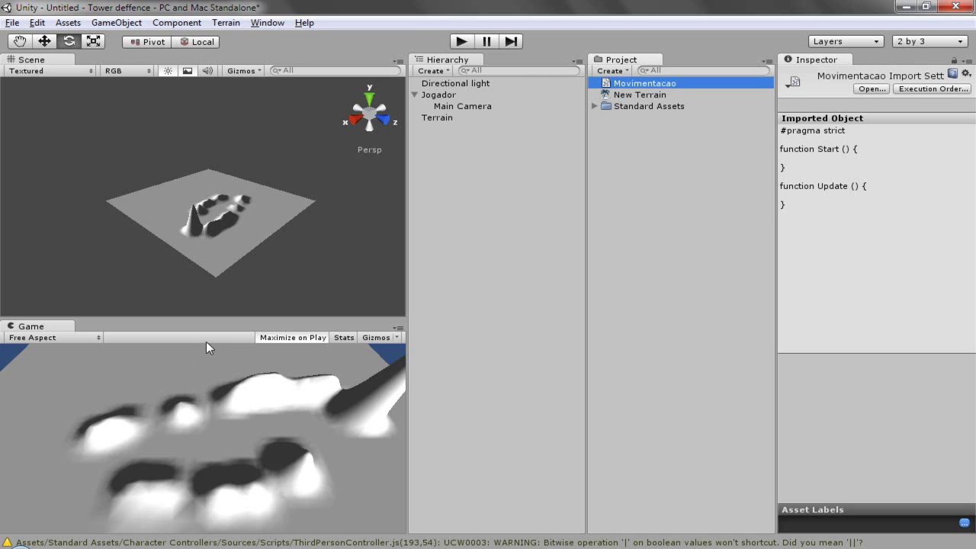
- Run the scene in Play mode, then stop it
{"action": "left_click", "coordinate": [462, 39]}
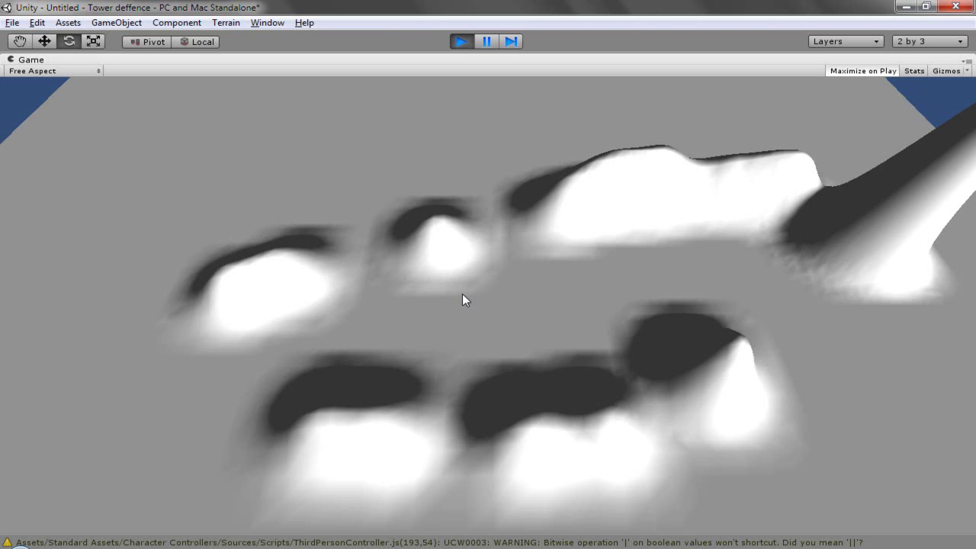
{"action": "left_click", "coordinate": [467, 40]}
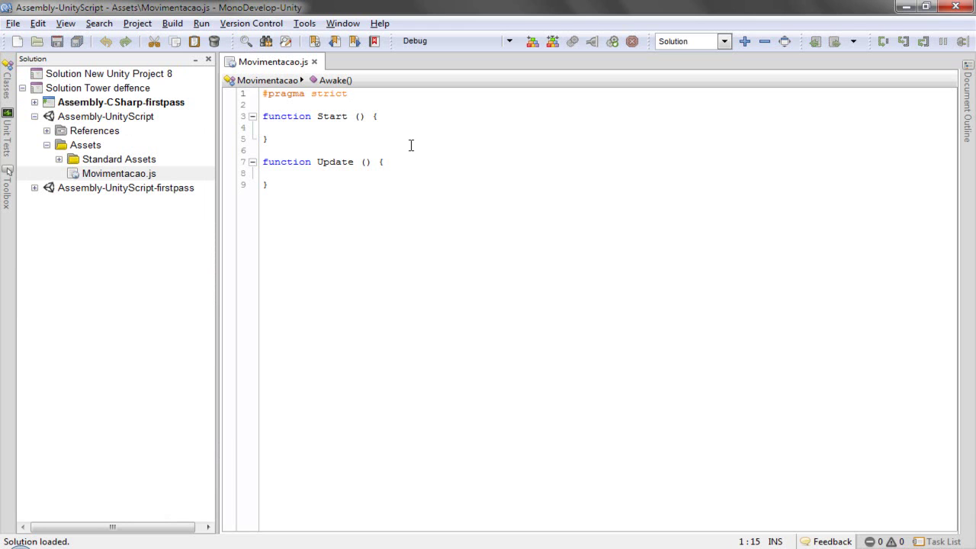
- Add blank lines inside the Update() function of Movimentacao.js
{"action": "left_click", "coordinate": [403, 161]}
{"action": "scroll", "coordinate": [438, 254], "scroll_direction": "up", "scroll_amount": 2, "text": "ctrl"}
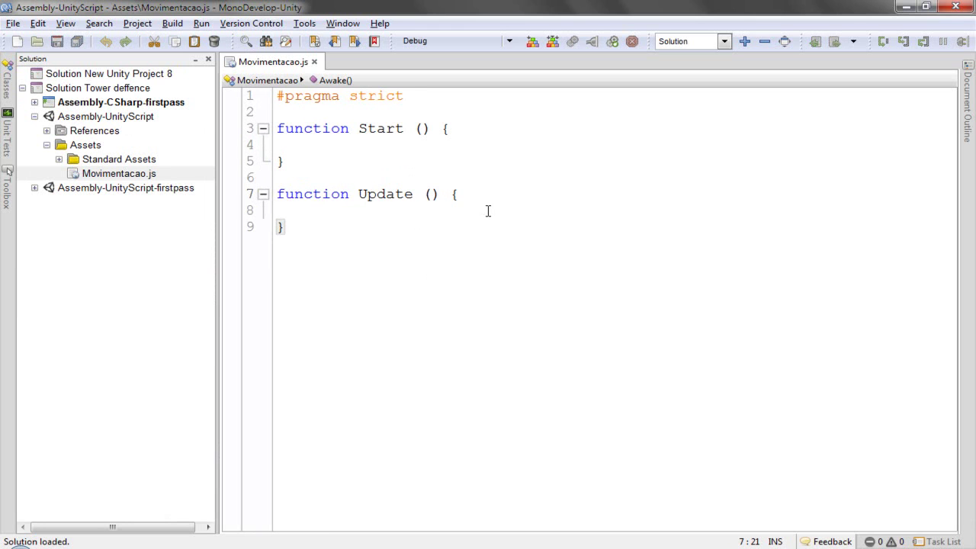
{"action": "key", "text": "Return"}
{"action": "key", "text": "Return"}
{"action": "key", "text": "Return"}
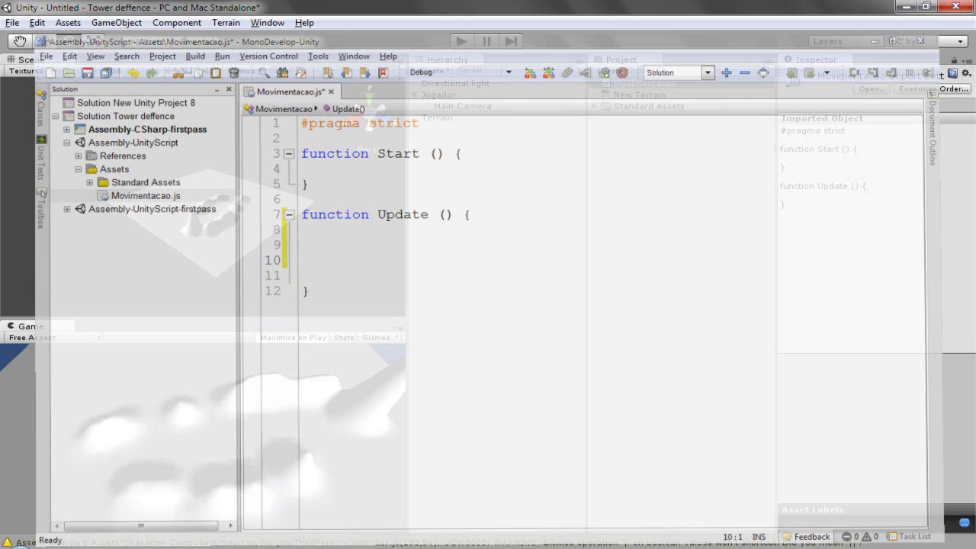
{"action": "key", "text": "alt+Tab"}
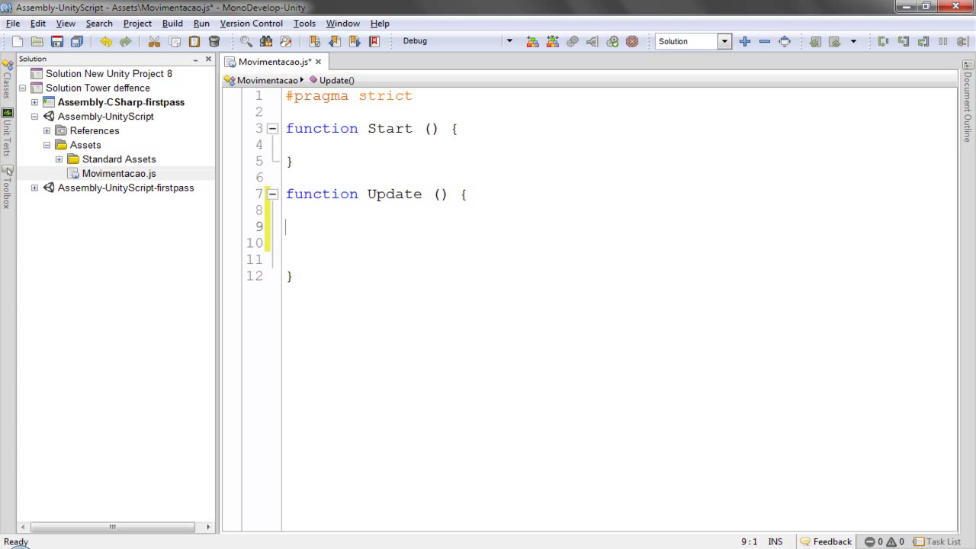
- Declare 'var Velocidade: float;' below #pragma strict
{"action": "left_click", "coordinate": [413, 95]}
{"action": "key", "text": "Return"}
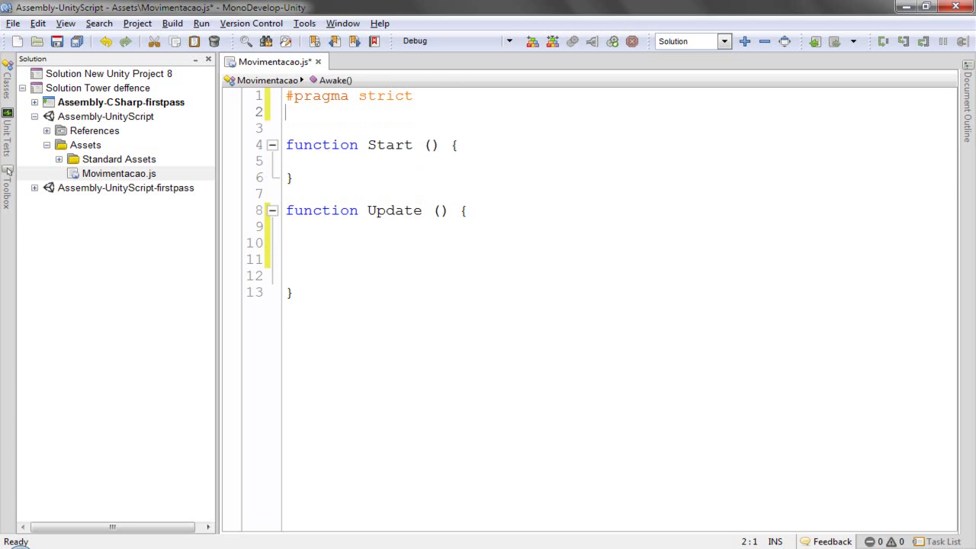
{"action": "key", "text": "Return"}
{"action": "type", "text": "var"}
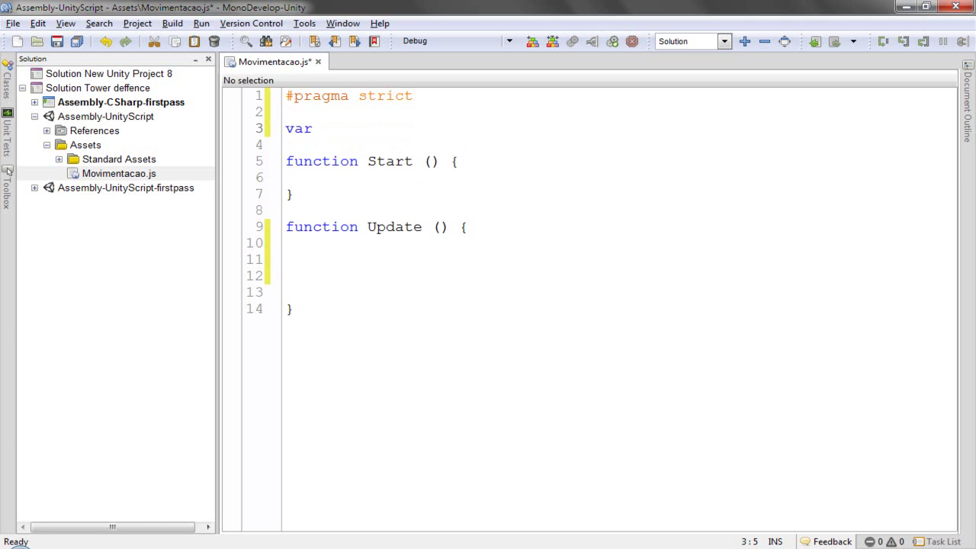
{"action": "type", "text": "Velocidade: "}
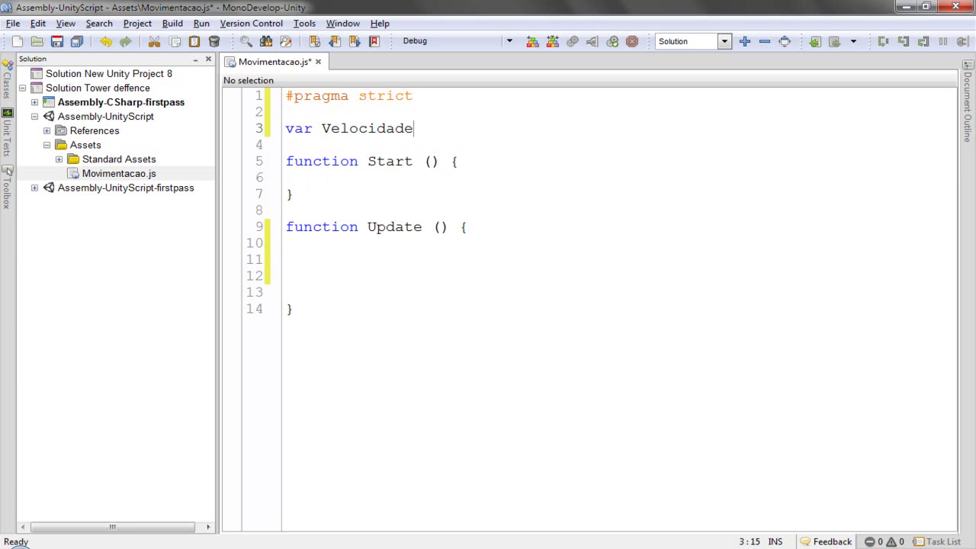
{"action": "type", "text": "float"}
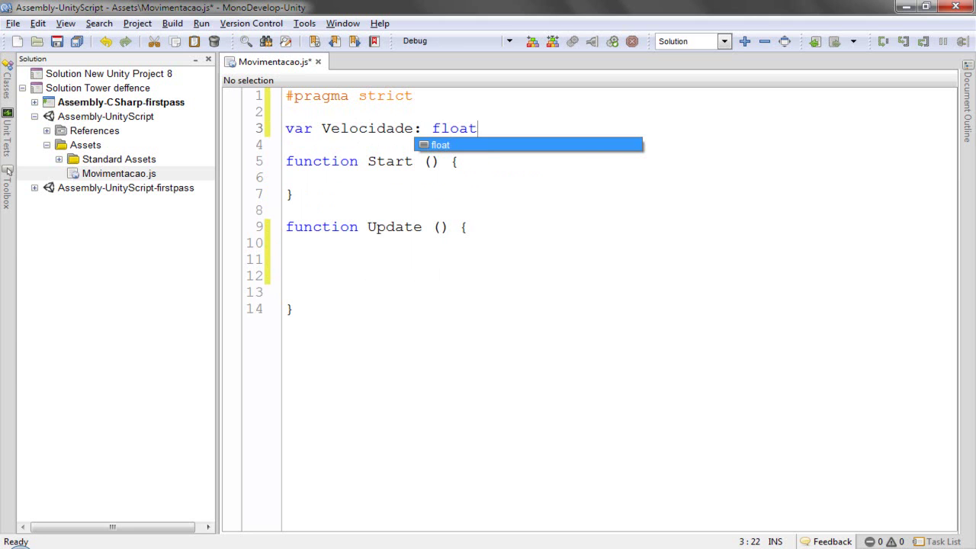
{"action": "type", "text": ";"}
{"action": "left_click", "coordinate": [358, 129]}
{"action": "left_click", "coordinate": [337, 261]}
{"action": "type", "text": "if"}
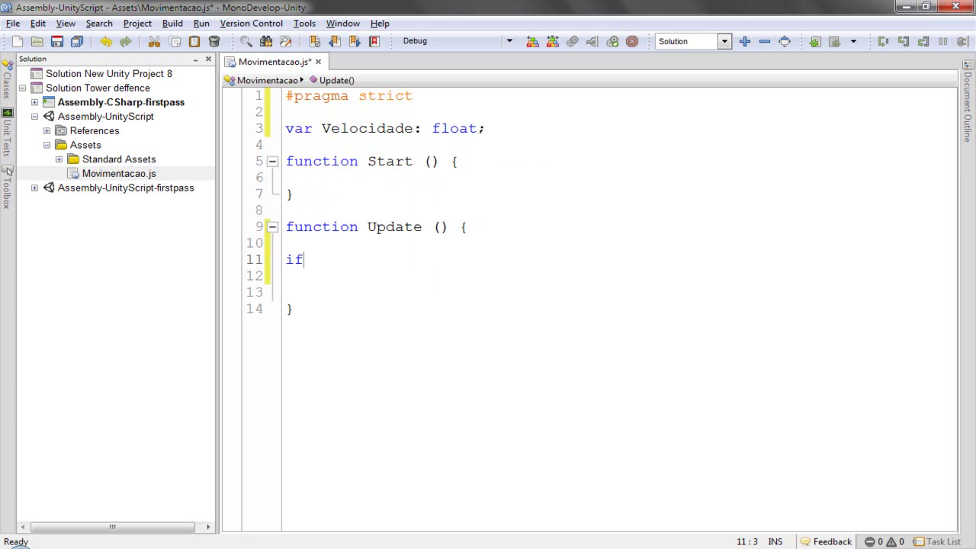
{"action": "key", "text": "BackSpace"}
{"action": "key", "text": "BackSpace"}
- Change Velocidade's type from float to Vector3 using autocomplete
{"action": "double_click", "coordinate": [445, 131]}
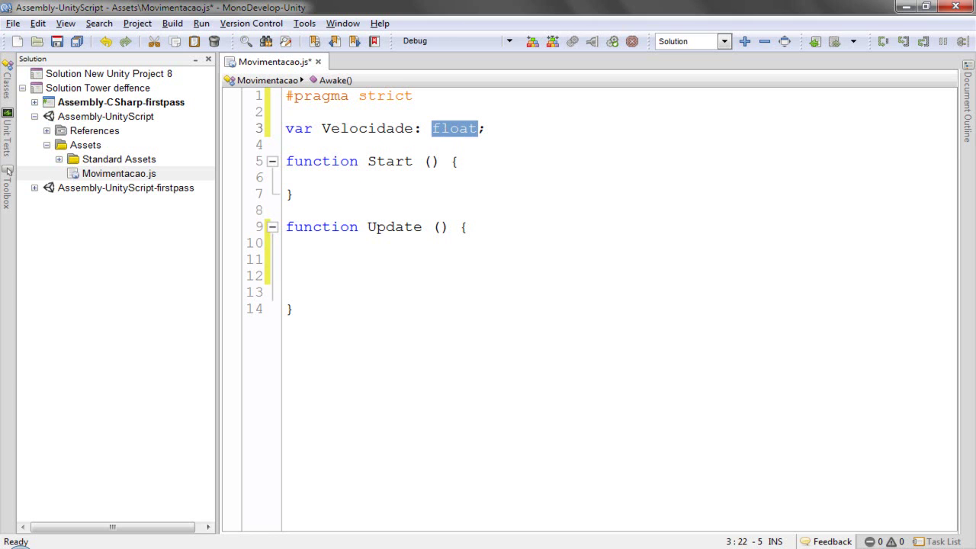
{"action": "type", "text": "Vec"}
{"action": "key", "text": "Down"}
{"action": "key", "text": "Return"}
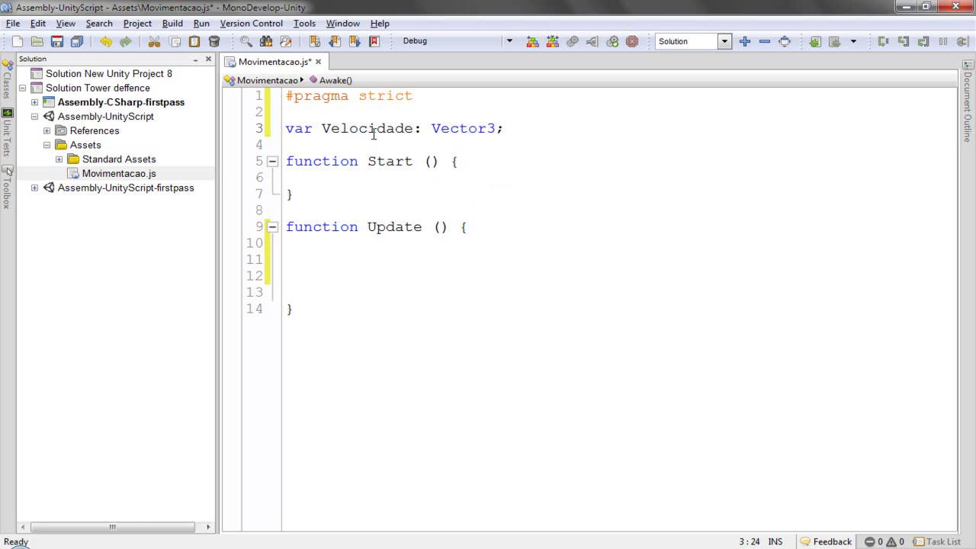
- Copy the name Velocidade and paste it onto a new line inside Update
{"action": "left_click", "coordinate": [413, 128]}
{"action": "left_click", "coordinate": [335, 242]}
{"action": "key", "text": "Return"}
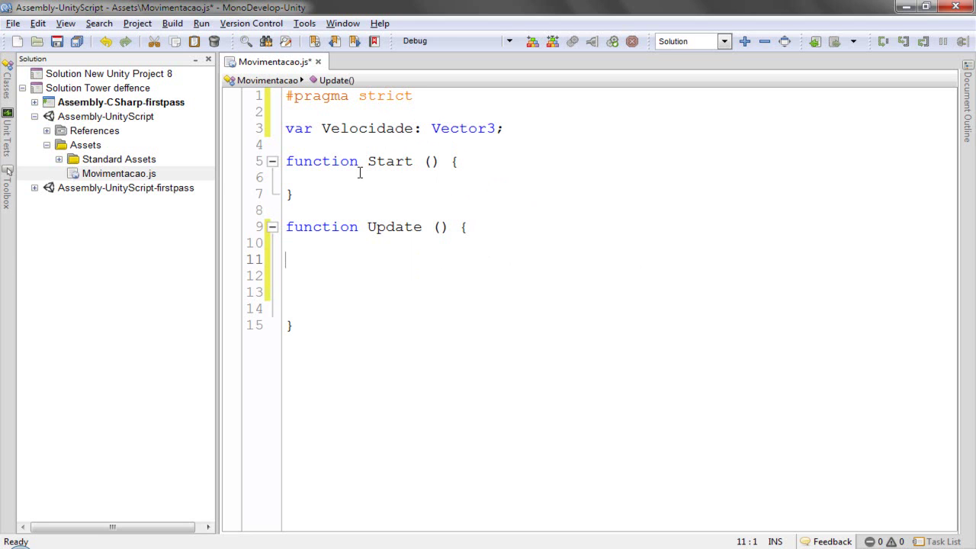
{"action": "double_click", "coordinate": [362, 130]}
{"action": "key", "text": "ctrl+c"}
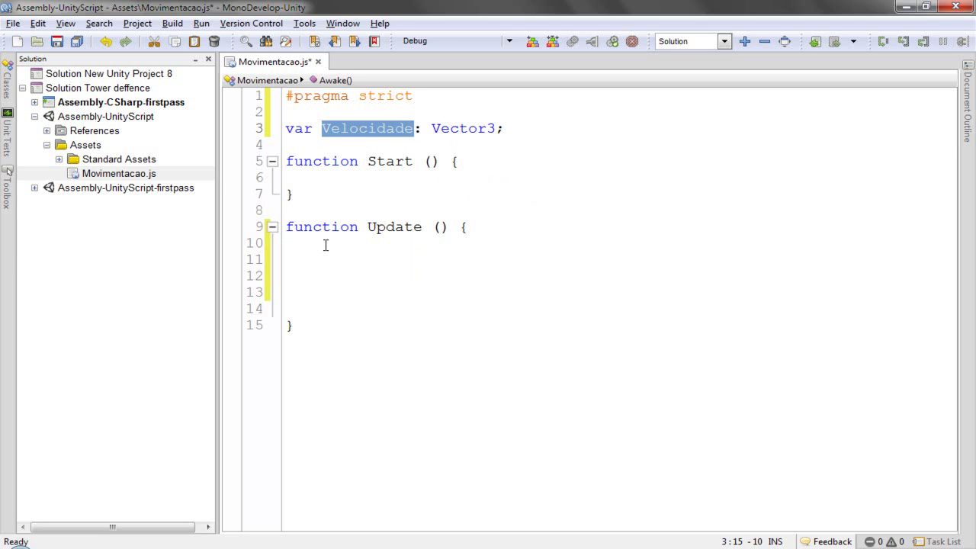
{"action": "left_click", "coordinate": [325, 244]}
{"action": "key", "text": "Return"}
{"action": "key", "text": "ctrl+v"}
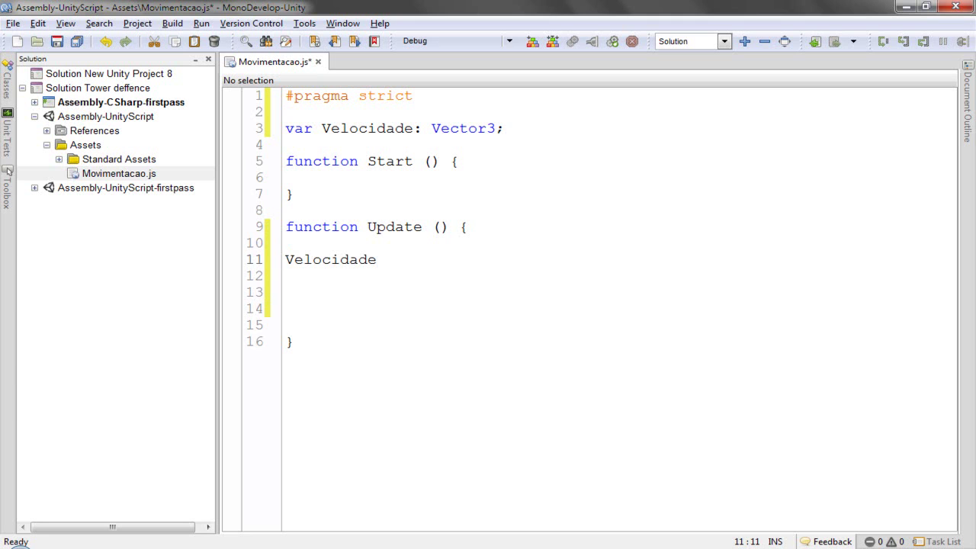
- Complete the line as 'Velocidade.x =0;' and duplicate it twice below
{"action": "type", "text": ".x"}
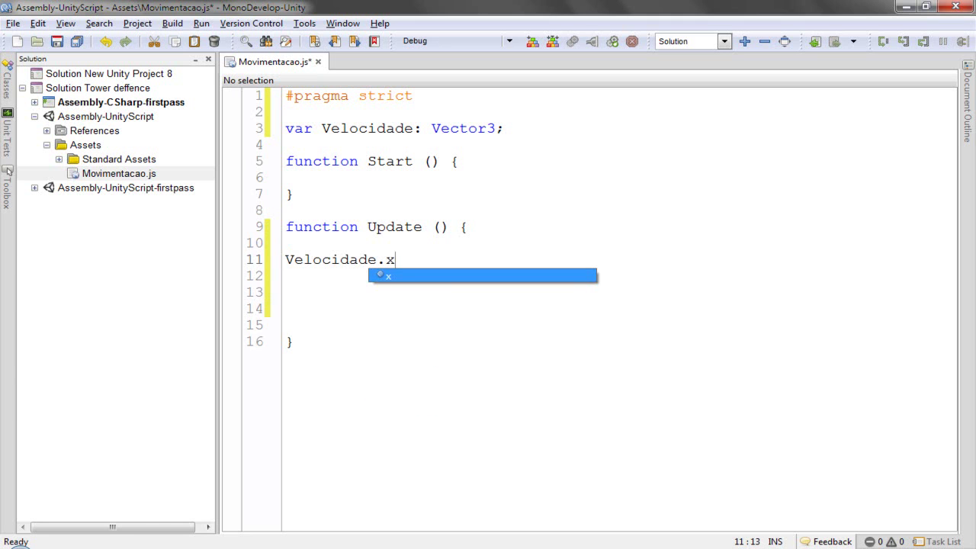
{"action": "type", "text": " =0;"}
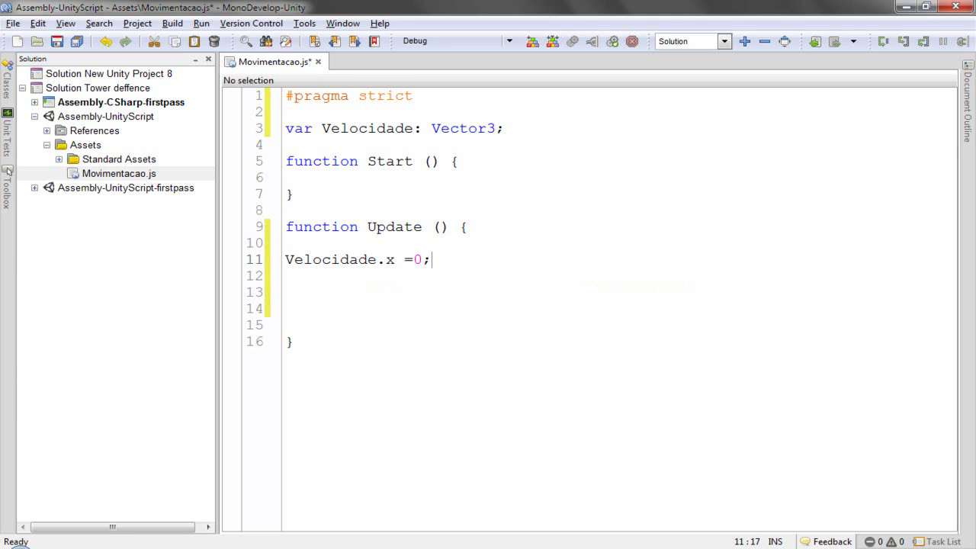
{"action": "key", "text": "shift+Left"}
{"action": "key", "text": "shift+Left"}
{"action": "key", "text": "shift+Left"}
{"action": "key", "text": "shift+Left"}
{"action": "key", "text": "shift+Left"}
{"action": "key", "text": "shift+Left"}
{"action": "key", "text": "shift+Left"}
{"action": "key", "text": "shift+Left"}
{"action": "key", "text": "shift+Left"}
{"action": "key", "text": "ctrl+c"}
{"action": "key", "text": "End"}
{"action": "key", "text": "Return"}
{"action": "key", "text": "ctrl+v"}
{"action": "key", "text": "Return"}
{"action": "key", "text": "ctrl+v"}
- Change the two copies to reset Velocidade.y and Velocidade.z to 0
{"action": "key", "text": "Up"}
{"action": "key", "text": "Left"}
{"action": "key", "text": "Left"}
{"action": "key", "text": "Left"}
{"action": "key", "text": "Left"}
{"action": "key", "text": "BackSpace"}
{"action": "type", "text": "y"}
{"action": "key", "text": "Down"}
{"action": "key", "text": "BackSpace"}
{"action": "type", "text": "z"}
{"action": "key", "text": "End"}
{"action": "key", "text": "Return"}
{"action": "key", "text": "Return"}
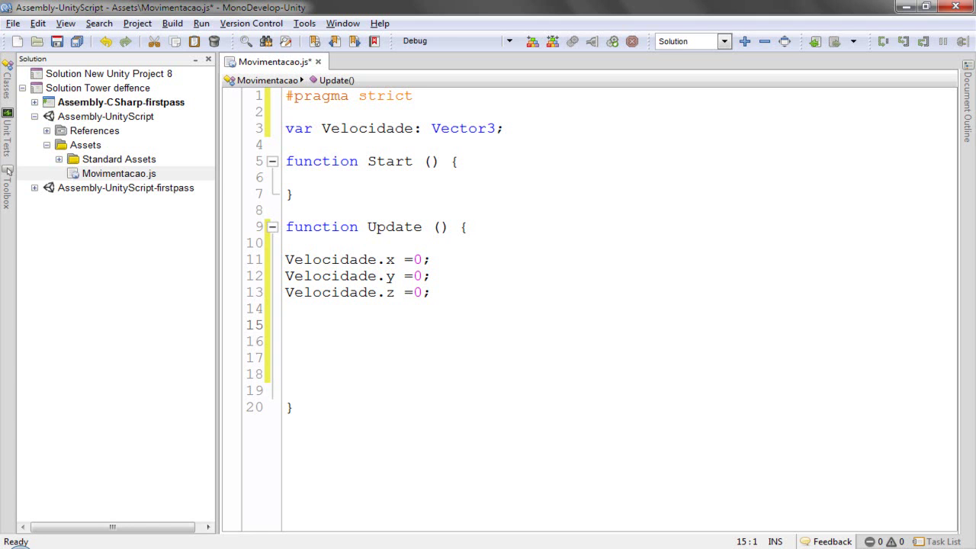
- Start line 15 as 'if (Input.mousePosition.x==)' with autocomplete, then switch to the Unity editor
{"action": "type", "text": "if "}
{"action": "type", "text": "()"}
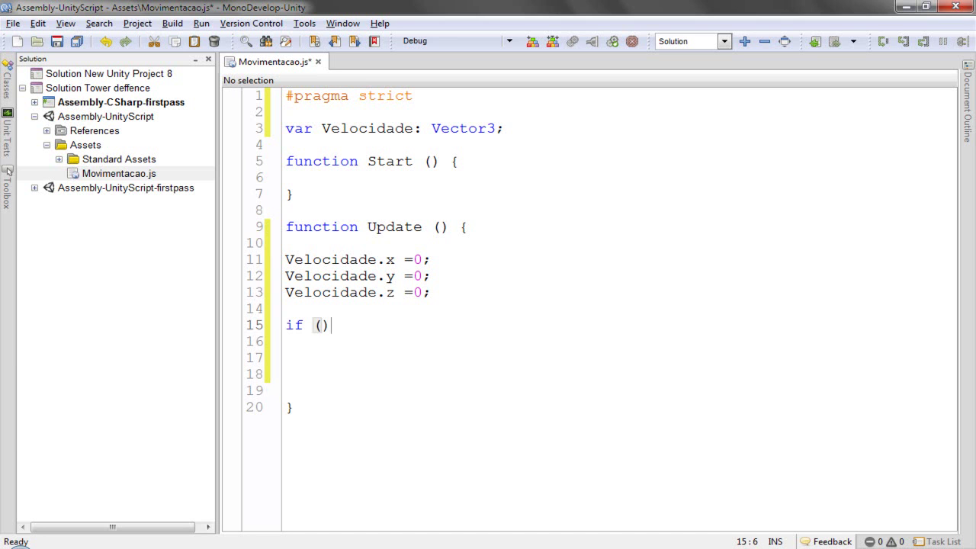
{"action": "type", "text": "In"}
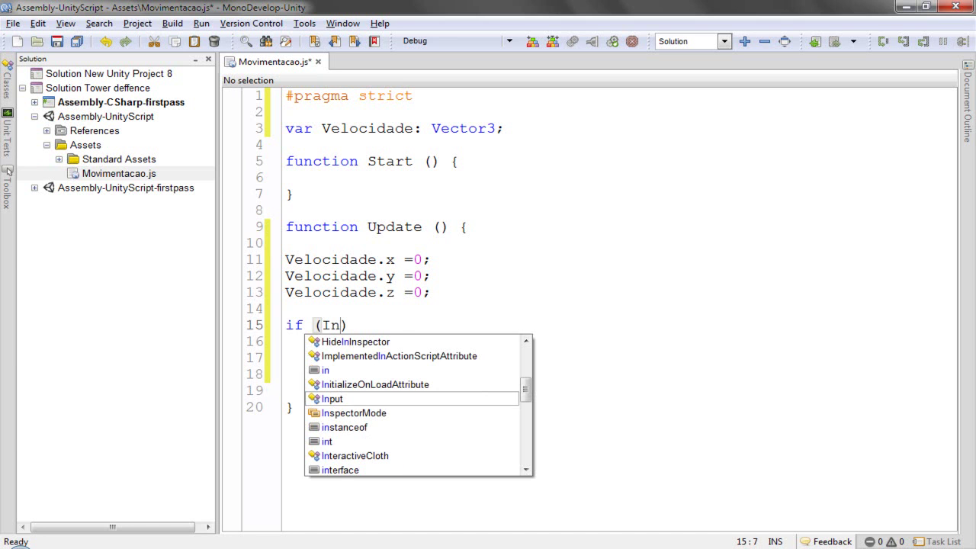
{"action": "key", "text": "Return"}
{"action": "type", "text": ".mo"}
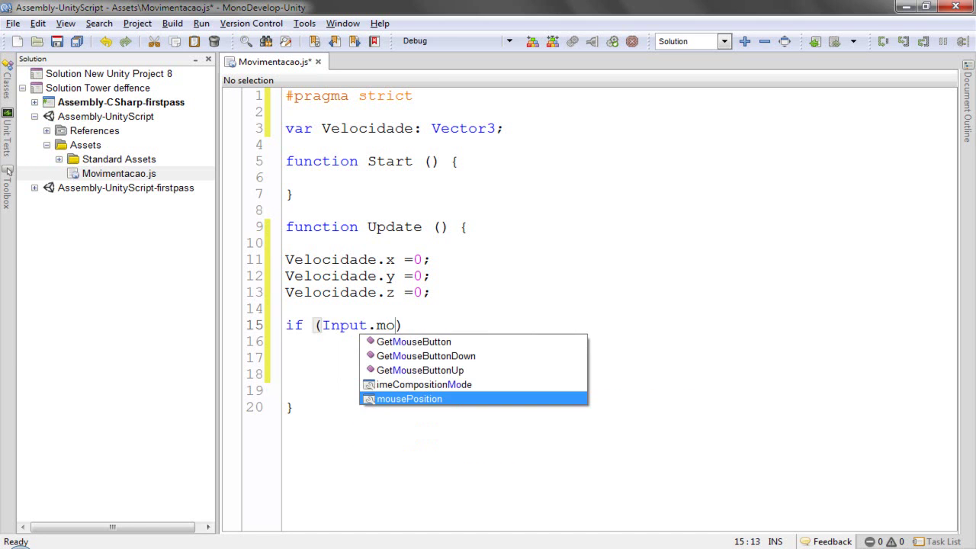
{"action": "key", "text": "Return"}
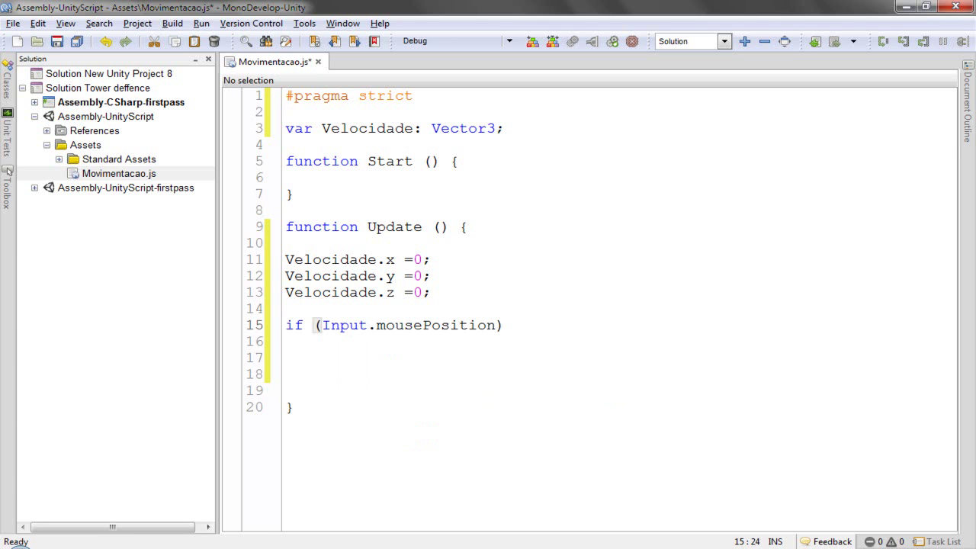
{"action": "type", "text": "=="}
{"action": "left_click", "coordinate": [496, 327]}
{"action": "type", "text": ".x"}
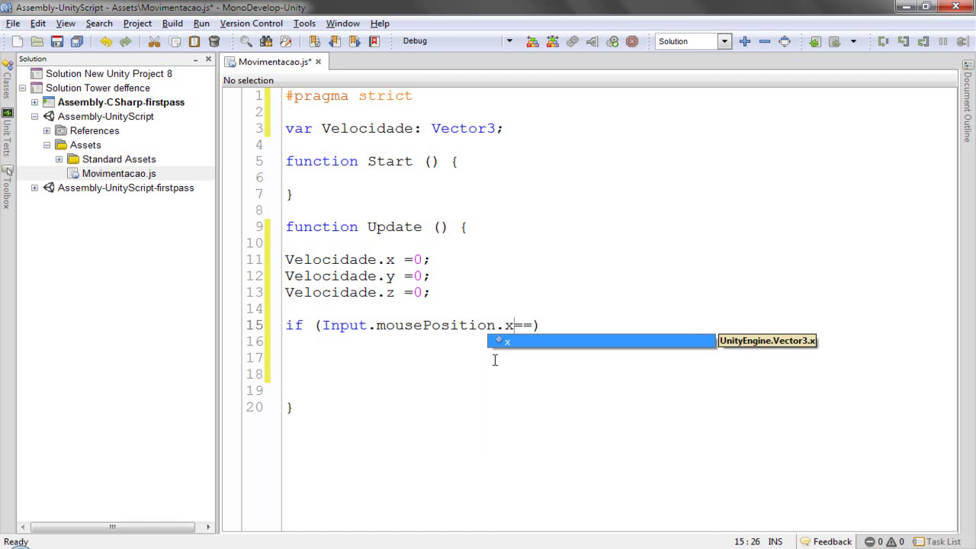
{"action": "key", "text": "alt+Tab"}
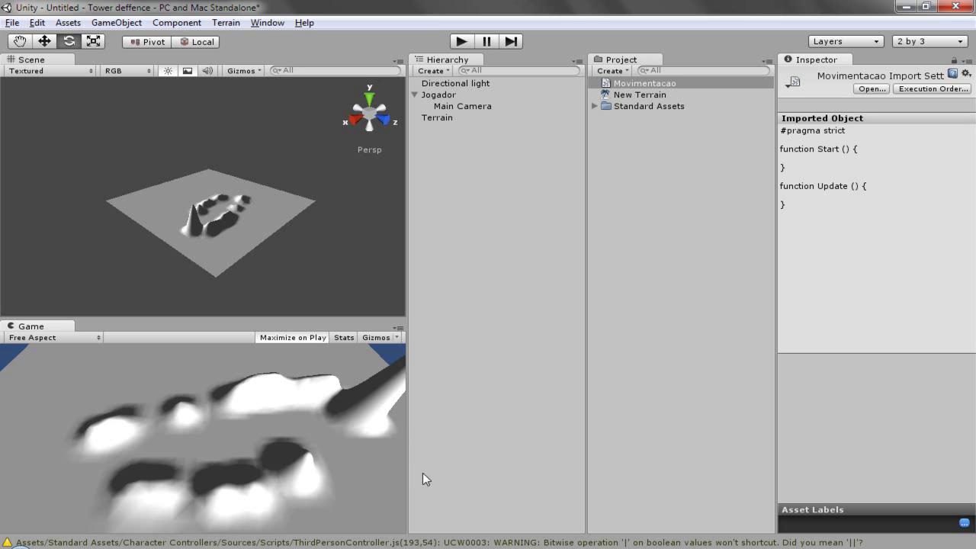
- Back in MonoDevelop, make the first comparison Input.mousePosition.x<=5 and append ||
{"action": "key", "text": "alt+Tab"}
{"action": "left_click", "coordinate": [541, 328]}
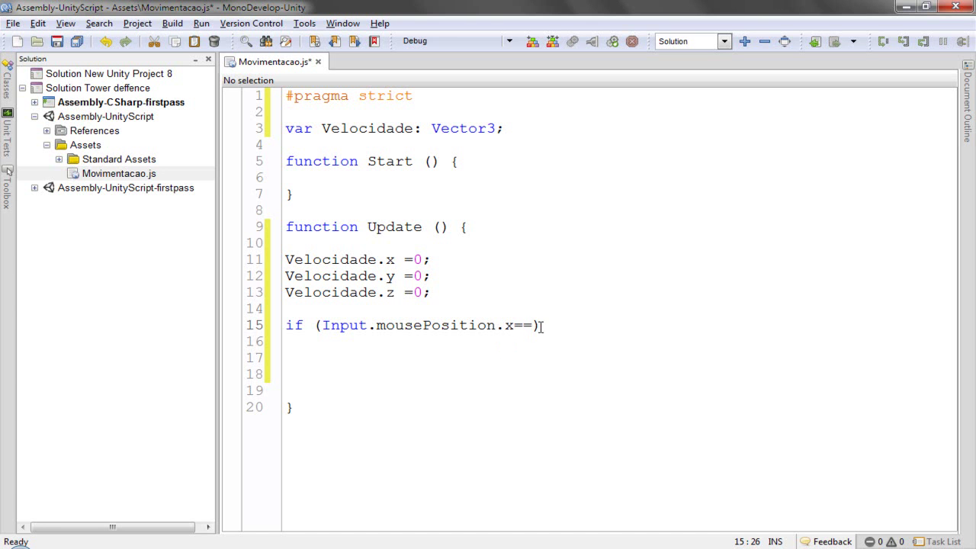
{"action": "key", "text": "Left"}
{"action": "type", "text": "0"}
{"action": "left_click_drag", "start_coordinate": [541, 325], "coordinate": [531, 326]}
{"action": "type", "text": "5"}
{"action": "left_click_drag", "start_coordinate": [524, 325], "coordinate": [517, 325]}
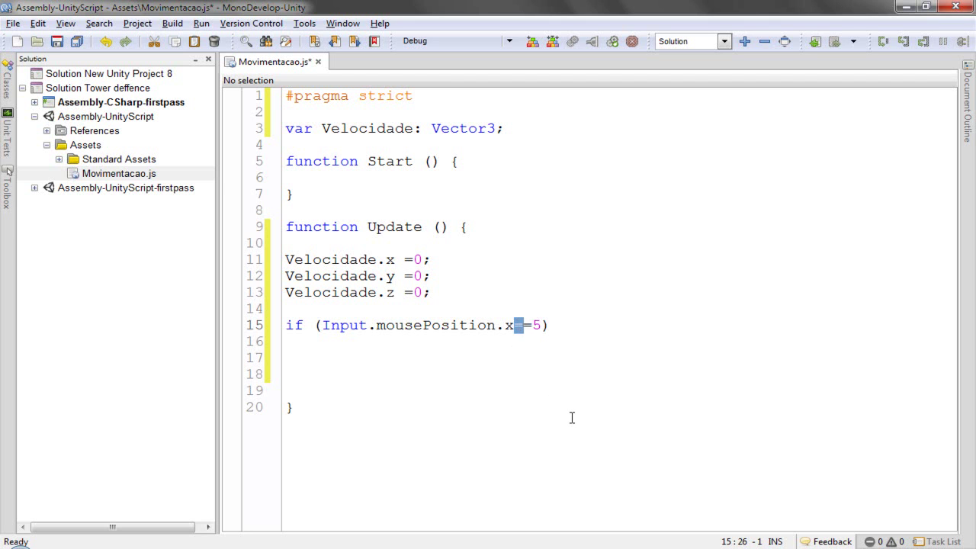
{"action": "type", "text": "<"}
{"action": "key", "text": "Right"}
{"action": "key", "text": "Right"}
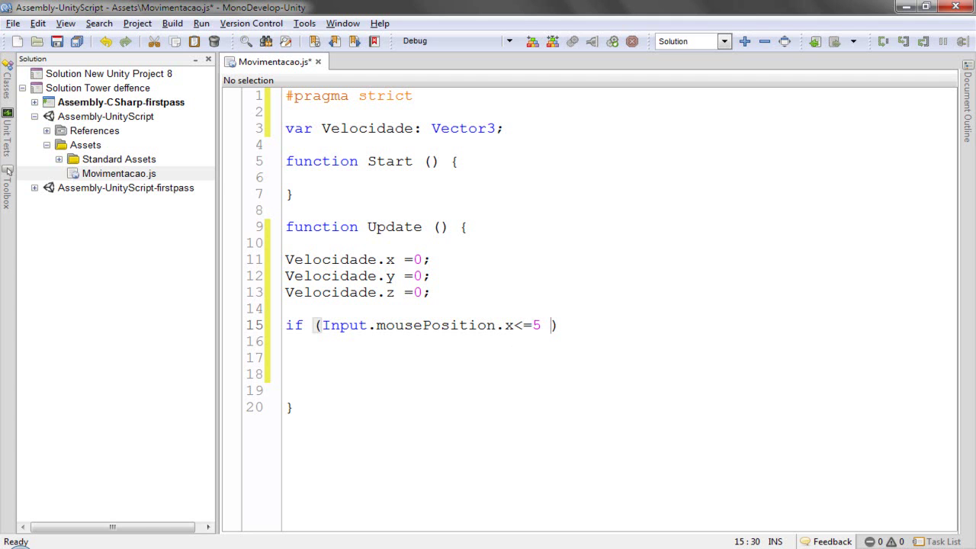
{"action": "type", "text": "||"}
- Paste a copy of the mouse-x check after || and change it to Input.mousePosition.x==Screen
{"action": "left_click_drag", "start_coordinate": [541, 325], "coordinate": [322, 325]}
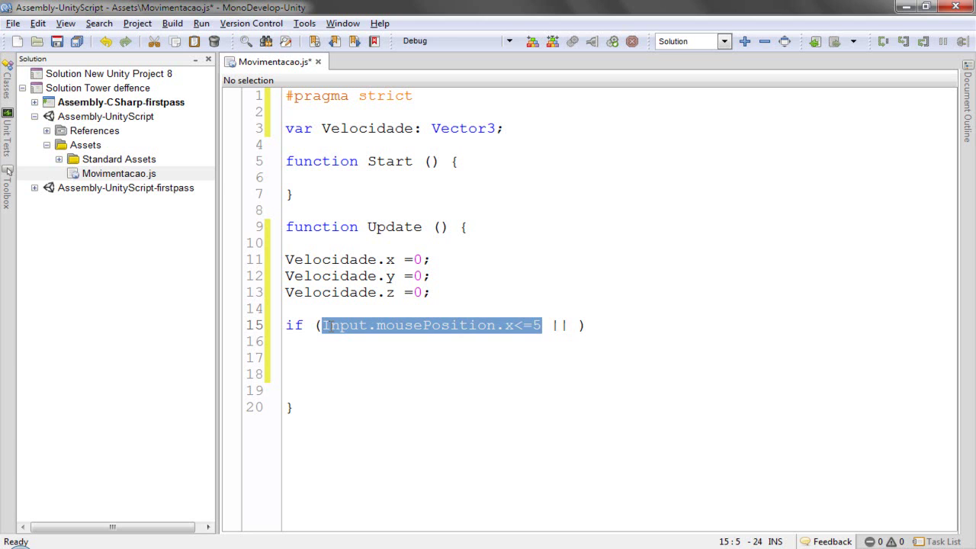
{"action": "left_click", "coordinate": [580, 325]}
{"action": "key", "text": "ctrl+v"}
{"action": "key", "text": "Left"}
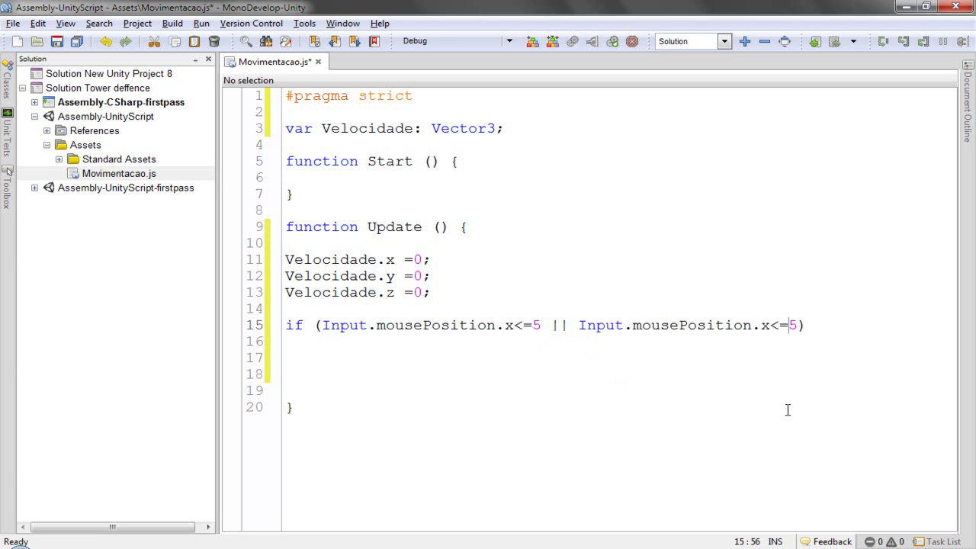
{"action": "key", "text": "Left"}
{"action": "key", "text": "BackSpace"}
{"action": "type", "text": "="}
{"action": "key", "text": "Right"}
{"action": "key", "text": "Right"}
{"action": "key", "text": "Right"}
{"action": "key", "text": "BackSpace"}
{"action": "type", "text": "Scre"}
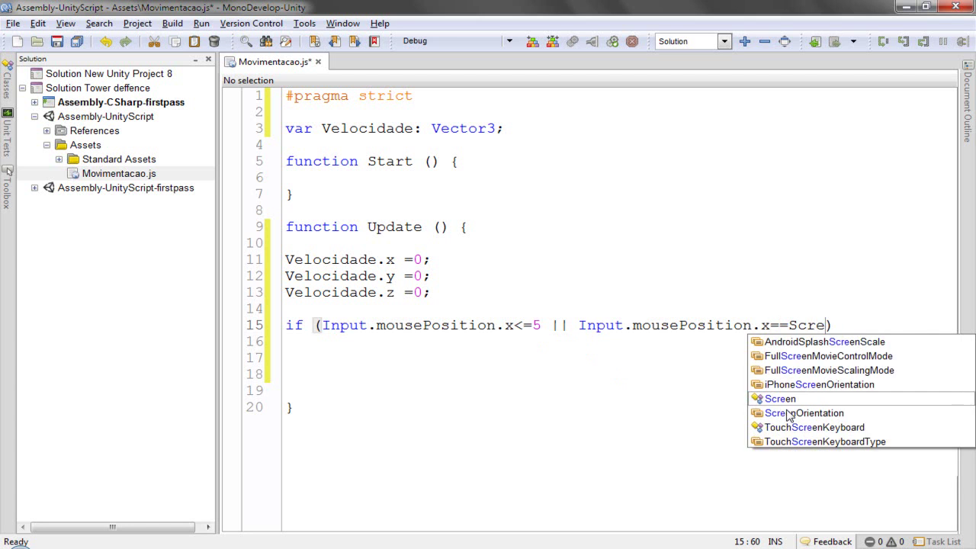
{"action": "key", "text": "Return"}
- Complete the second comparison's right side as Screen.width
{"action": "type", "text": ";"}
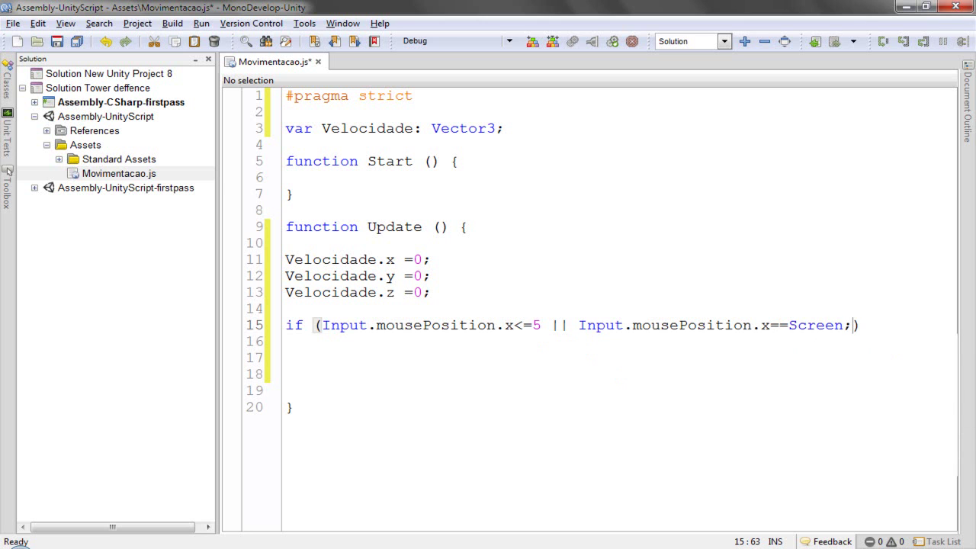
{"action": "type", "text": "w"}
{"action": "key", "text": "BackSpace"}
{"action": "key", "text": "BackSpace"}
{"action": "type", "text": ".w"}
{"action": "key", "text": "Return"}
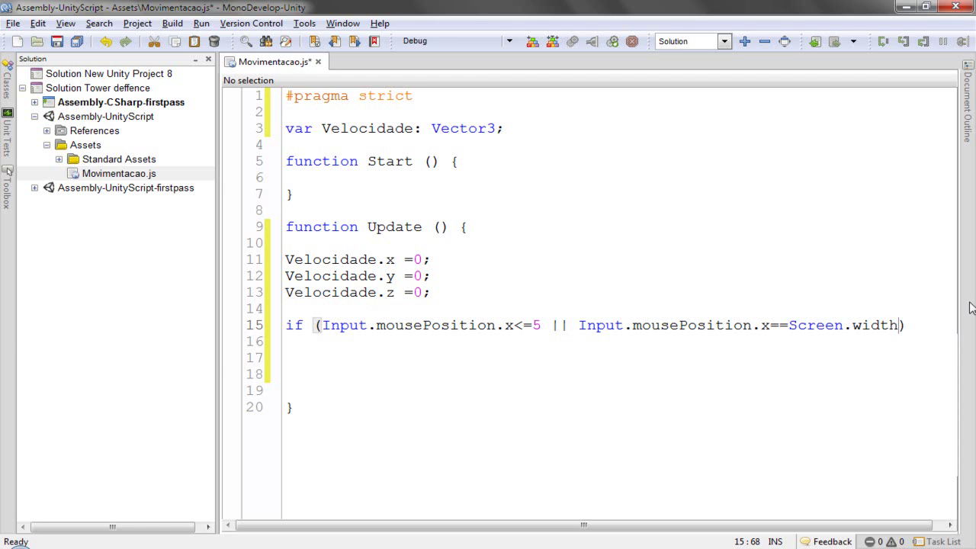
- Change the second comparison to Input.mousePosition.x>=Screen.width-5
{"action": "left_click", "coordinate": [781, 326]}
{"action": "left_click_drag", "start_coordinate": [781, 326], "coordinate": [770, 325]}
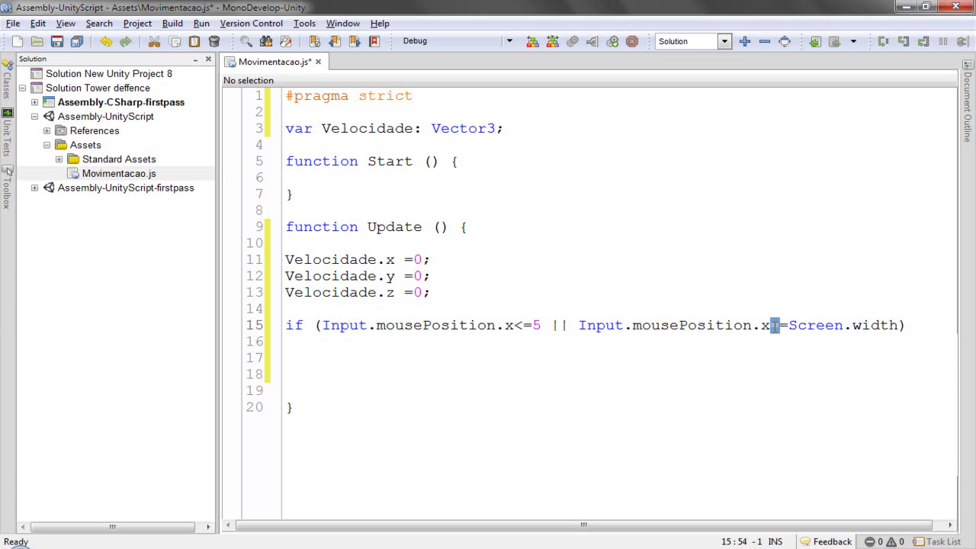
{"action": "type", "text": "<"}
{"action": "key", "text": "BackSpace"}
{"action": "key", "text": "Insert"}
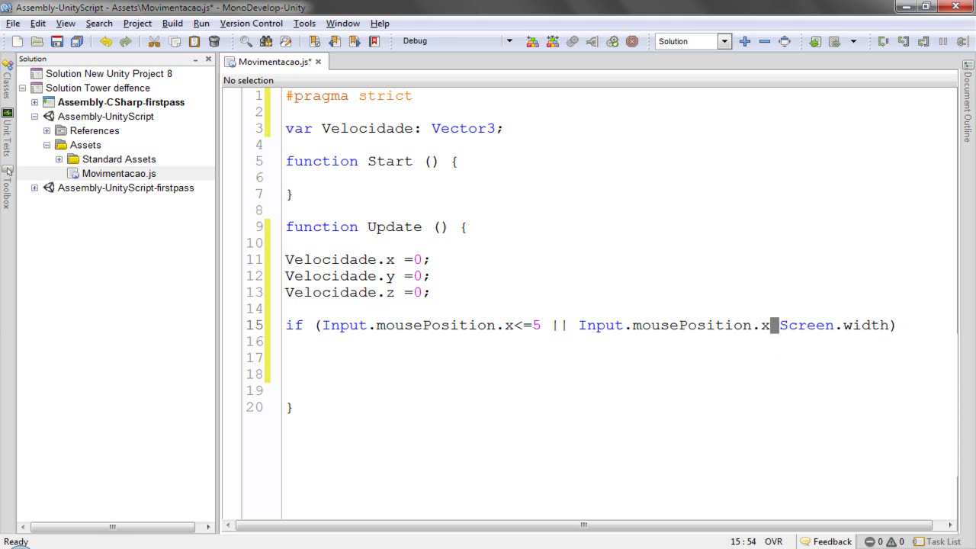
{"action": "key", "text": "Insert"}
{"action": "type", "text": "<"}
{"action": "key", "text": "BackSpace"}
{"action": "type", "text": ">"}
{"action": "key", "text": "Right"}
{"action": "key", "text": "Right"}
{"action": "key", "text": "Right"}
{"action": "key", "text": "Right"}
{"action": "key", "text": "Right"}
{"action": "key", "text": "Right"}
{"action": "key", "text": "Right"}
{"action": "key", "text": "Right"}
{"action": "key", "text": "Right"}
{"action": "key", "text": "Right"}
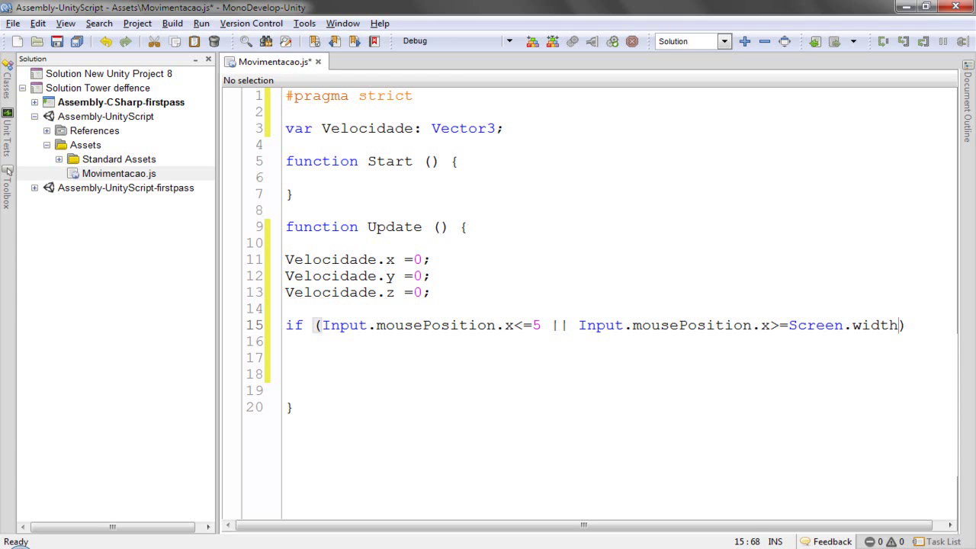
{"action": "type", "text": "-5"}
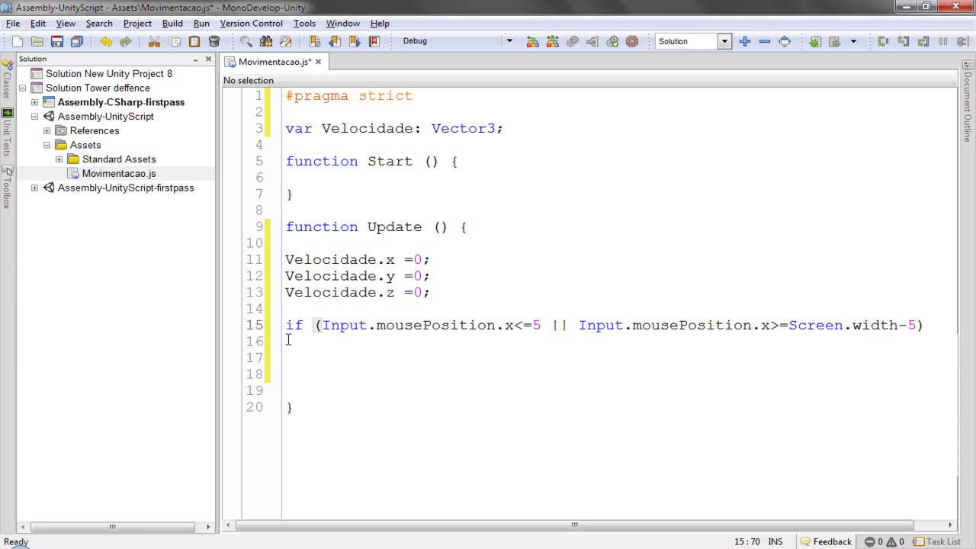
- Add an opening and closing brace block below the if condition
{"action": "left_click_drag", "start_coordinate": [929, 325], "coordinate": [621, 308]}
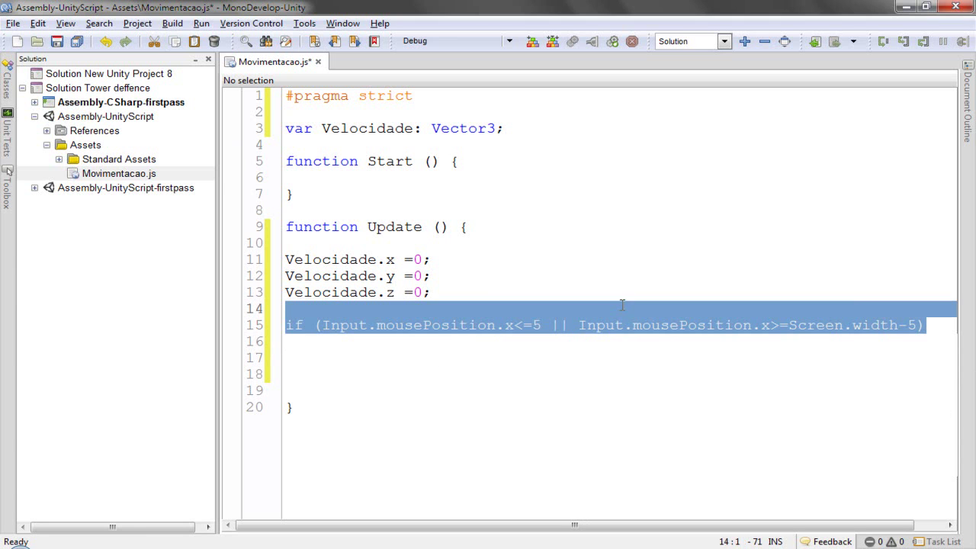
{"action": "left_click", "coordinate": [944, 330]}
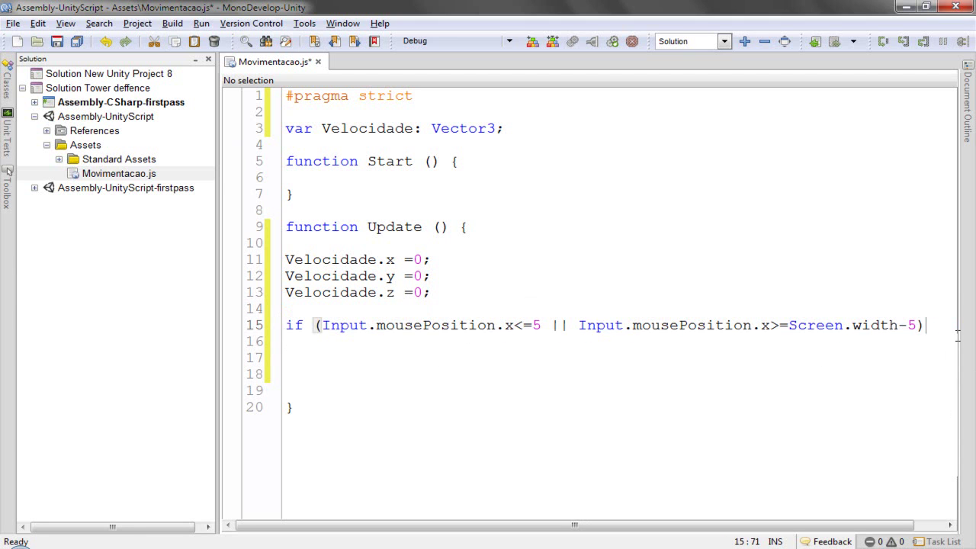
{"action": "key", "text": "Return"}
{"action": "type", "text": "{"}
{"action": "key", "text": "Return"}
{"action": "key", "text": "Return"}
{"action": "type", "text": "}"}
{"action": "key", "text": "Up"}
{"action": "key", "text": "Up"}
{"action": "key", "text": "Right"}
{"action": "key", "text": "Down"}
{"action": "key", "text": "Down"}
{"action": "key", "text": "Up"}
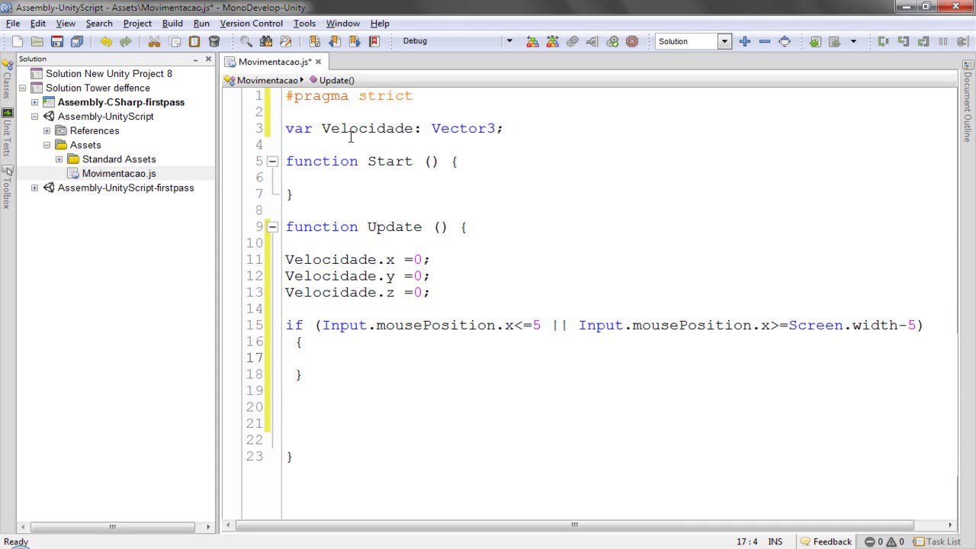
- Inside the block, write Velocidade.x = Input.GetAxis("Mouse X")* using the copied Velocidade name
{"action": "double_click", "coordinate": [358, 132]}
{"action": "key", "text": "ctrl+c"}
{"action": "left_click", "coordinate": [310, 357]}
{"action": "key", "text": "ctrl+v"}
{"action": "type", "text": ".x"}
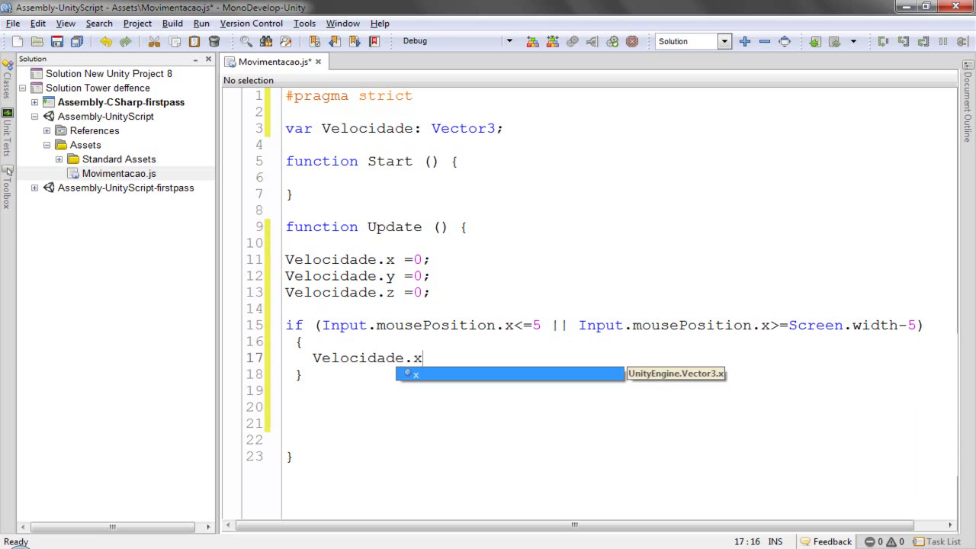
{"action": "type", "text": " = "}
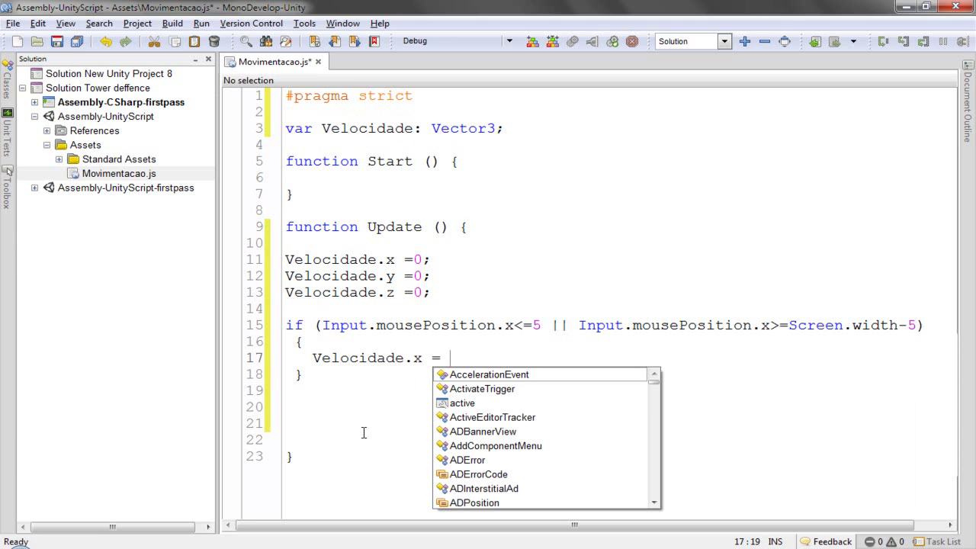
{"action": "type", "text": "in"}
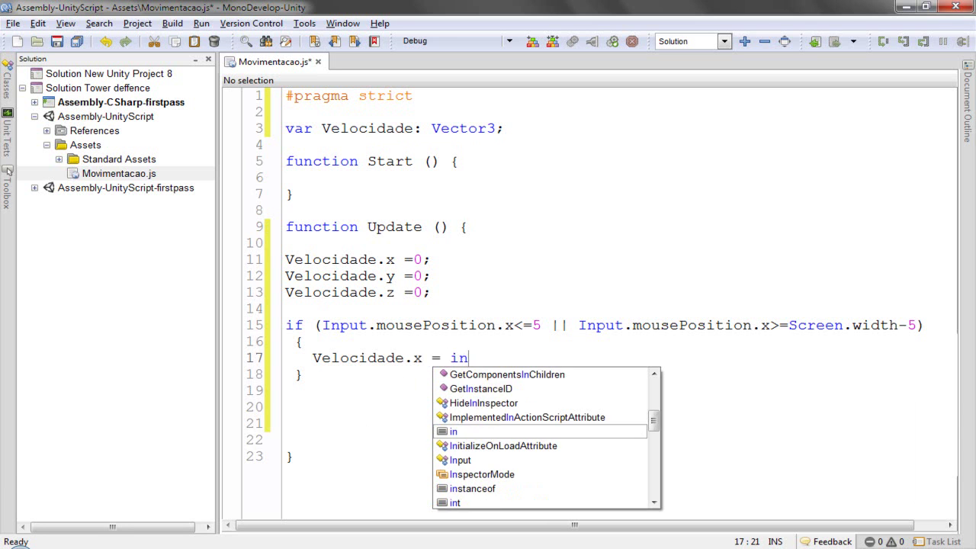
{"action": "type", "text": "put"}
{"action": "key", "text": "Return"}
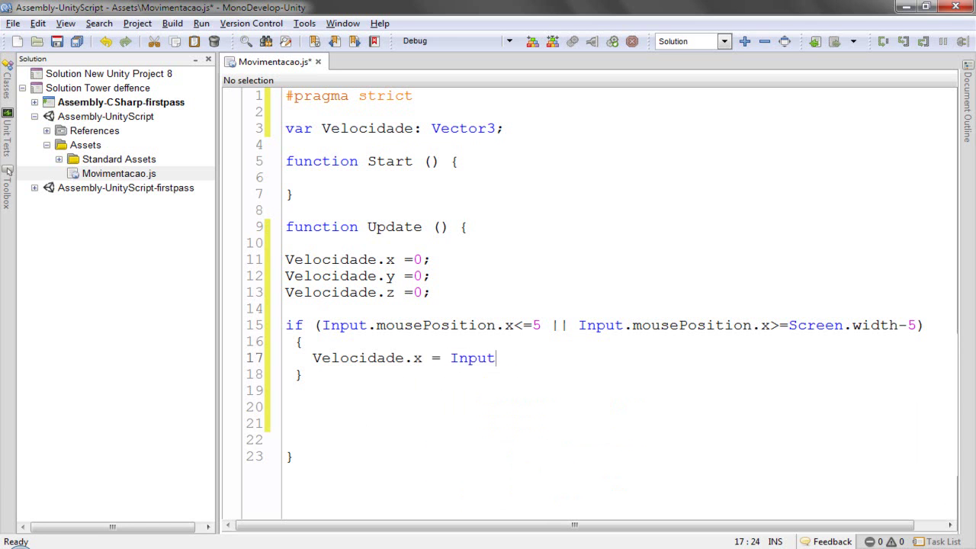
{"action": "type", "text": ".get"}
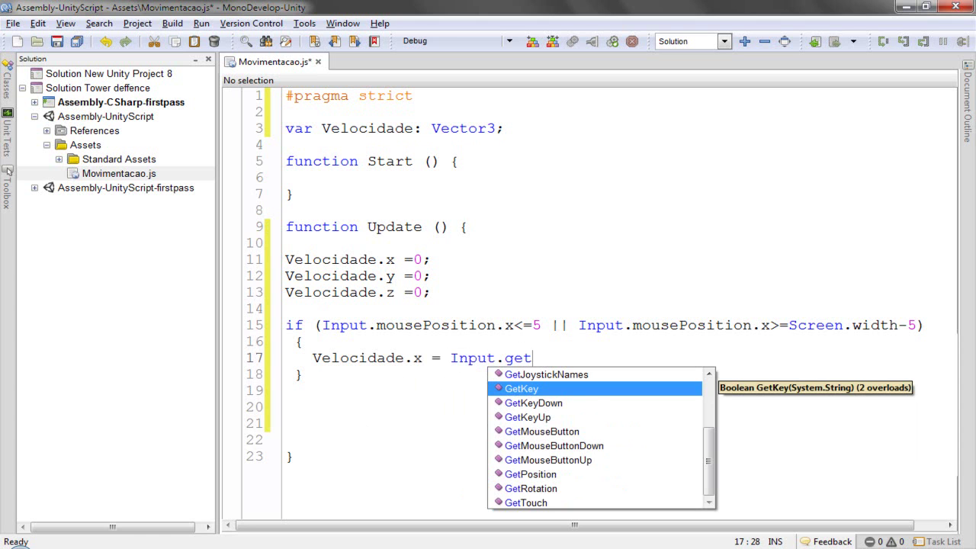
{"action": "type", "text": "ax"}
{"action": "key", "text": "Return"}
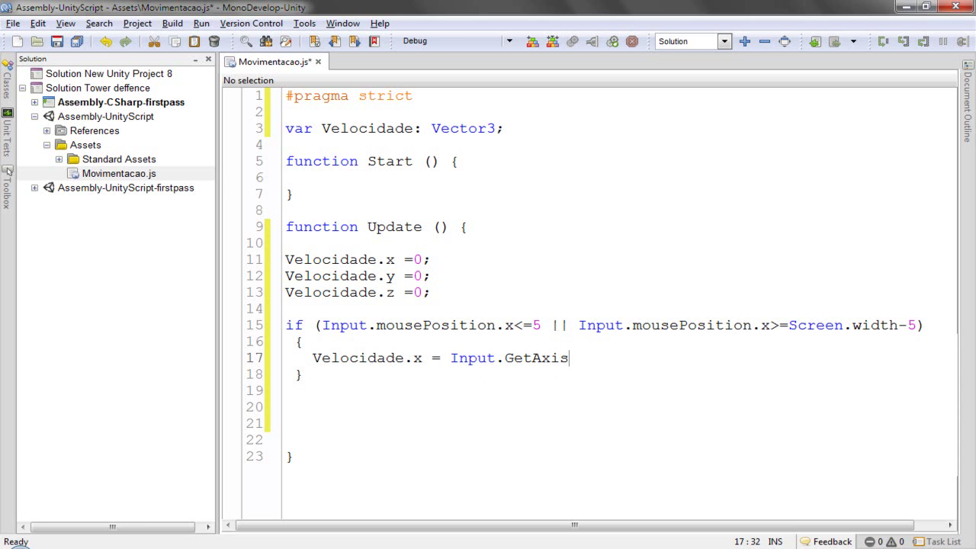
{"action": "type", "text": "()"}
{"action": "type", "text": "\""}
{"action": "type", "text": "Mou"}
{"action": "type", "text": "se X\")"}
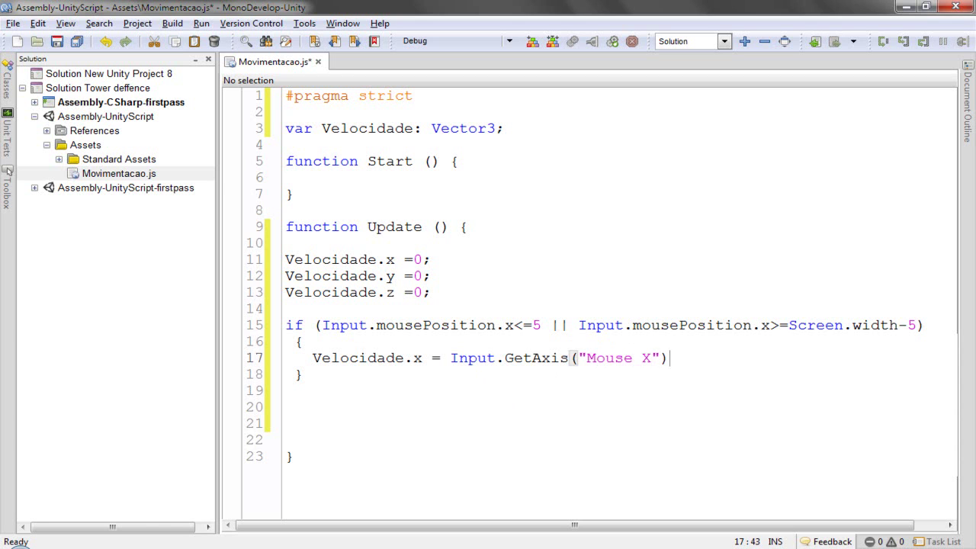
{"action": "type", "text": "*"}
- Finish the assignment with 10*Time.deltaTime
{"action": "key", "text": "shift+Down"}
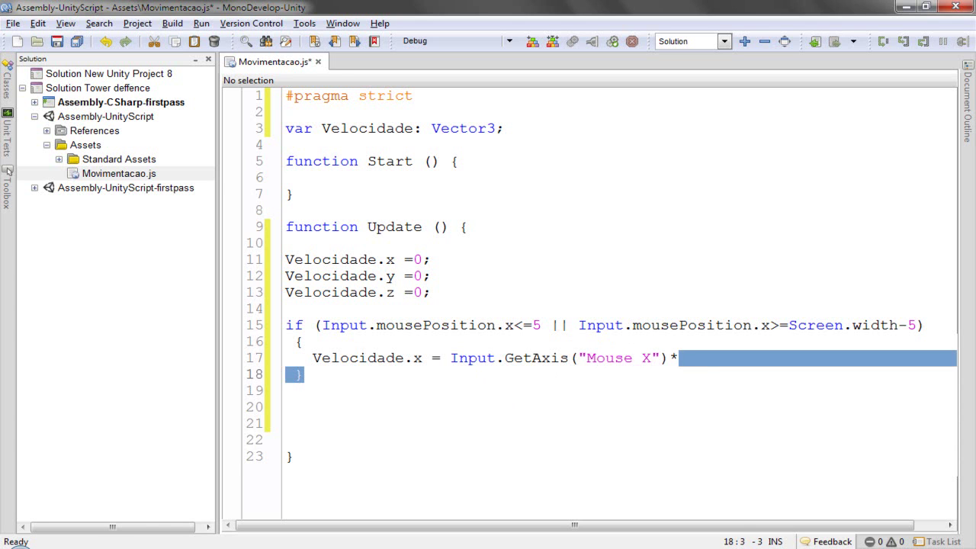
{"action": "key", "text": "Left"}
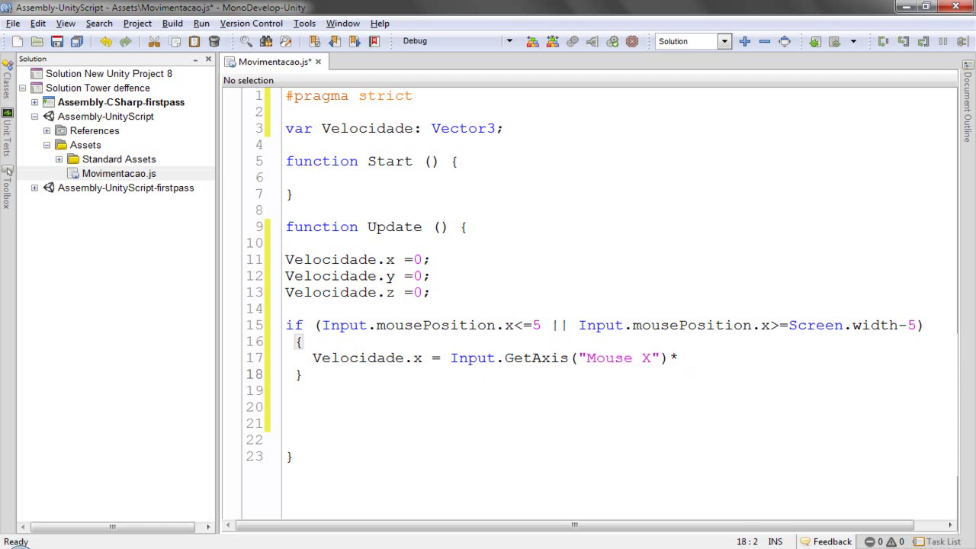
{"action": "key", "text": "Up"}
{"action": "key", "text": "End"}
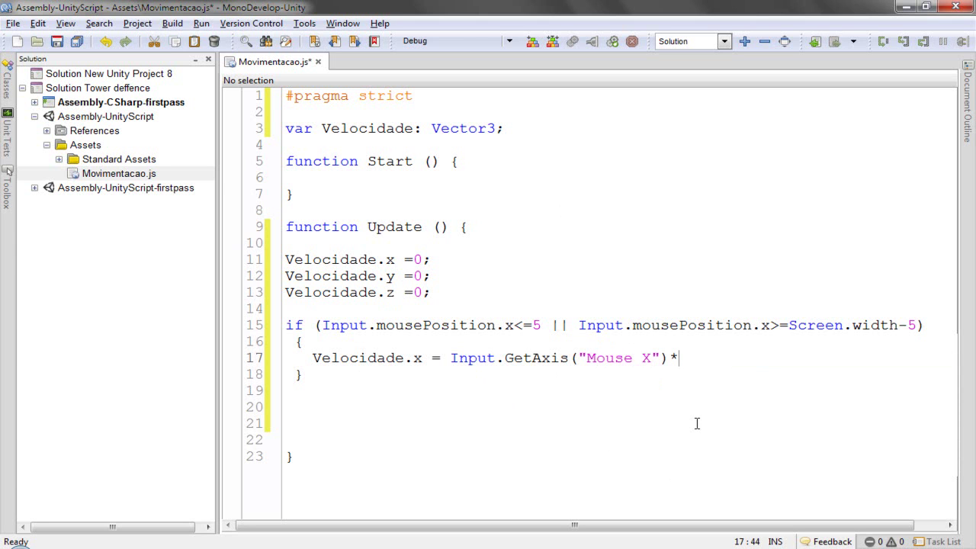
{"action": "type", "text": "10*T"}
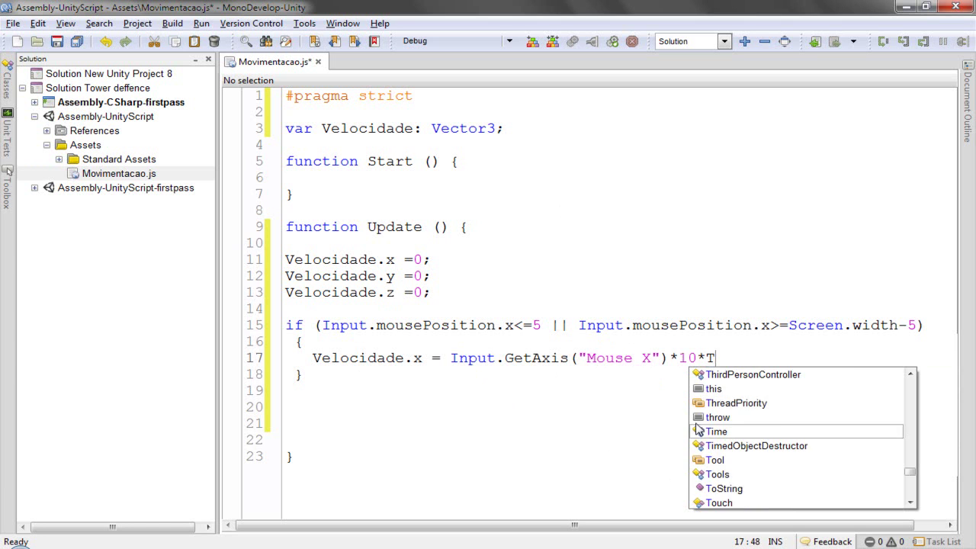
{"action": "type", "text": "ime.de"}
{"action": "key", "text": "Down"}
{"action": "key", "text": "Up"}
{"action": "key", "text": "Return"}
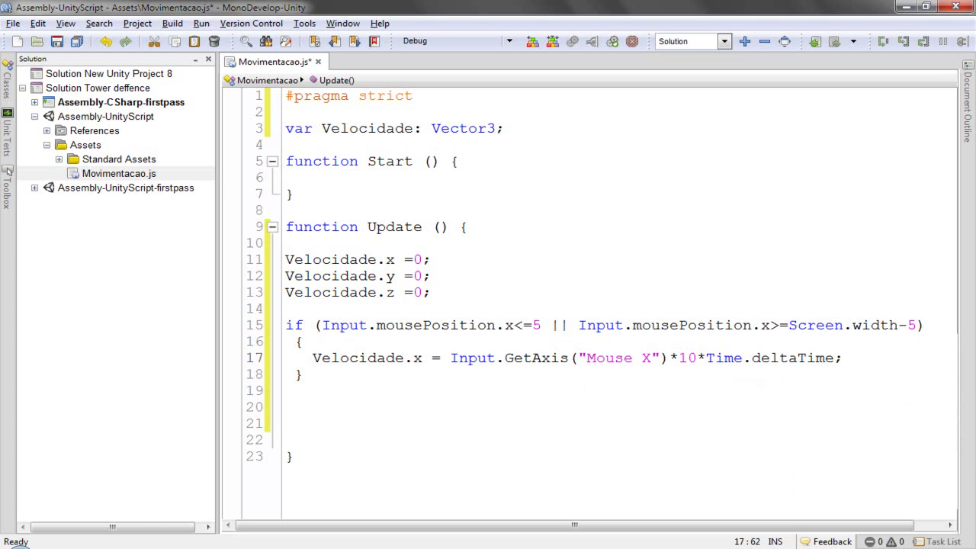
- Duplicate the mouse-x if block onto line 20
{"action": "left_click_drag", "start_coordinate": [349, 379], "coordinate": [221, 336]}
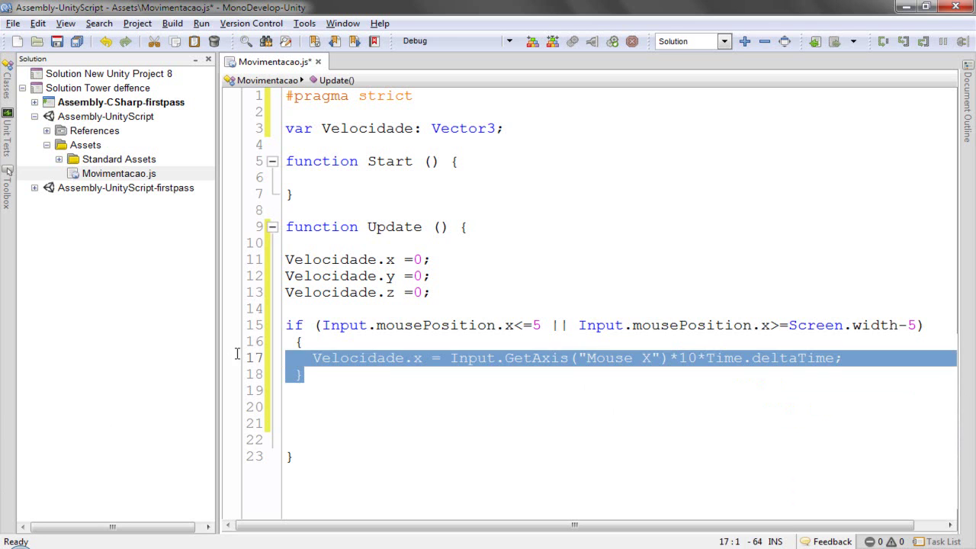
{"action": "key", "text": "ctrl+c"}
{"action": "left_click", "coordinate": [285, 407]}
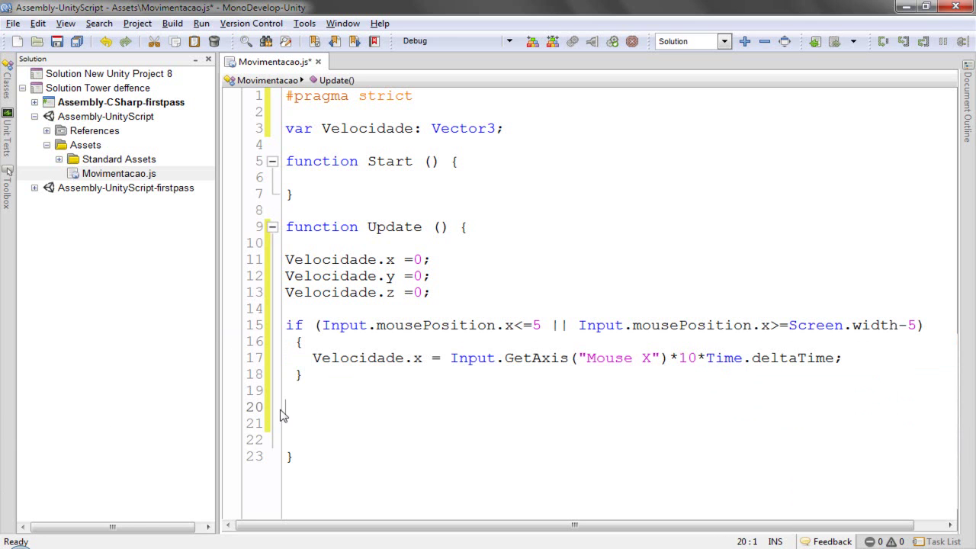
{"action": "key", "text": "ctrl+v"}
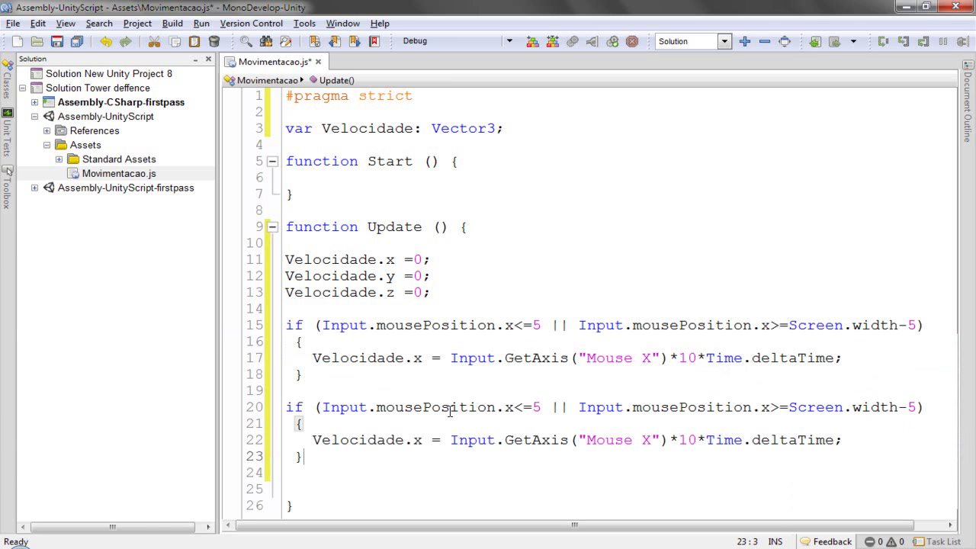
- Change the copy to test mousePosition.y against 5 and Screen.height-5, setting Velocidade.z
{"action": "left_click", "coordinate": [512, 408]}
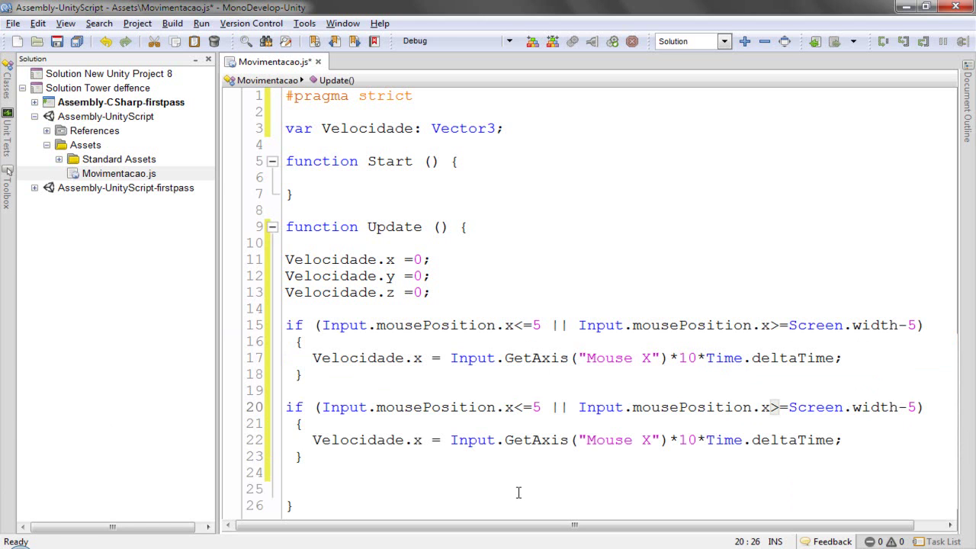
{"action": "key", "text": "BackSpace"}
{"action": "type", "text": "y"}
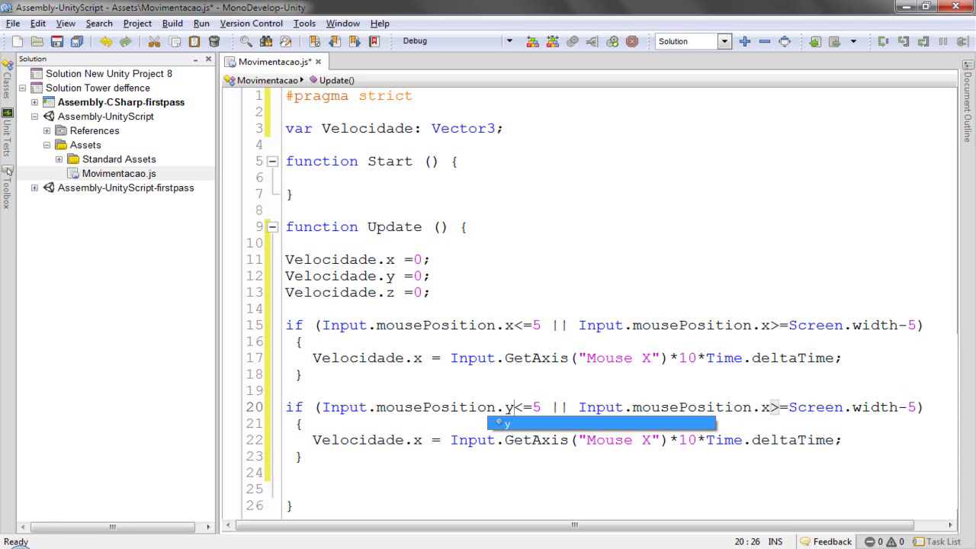
{"action": "left_click", "coordinate": [770, 407]}
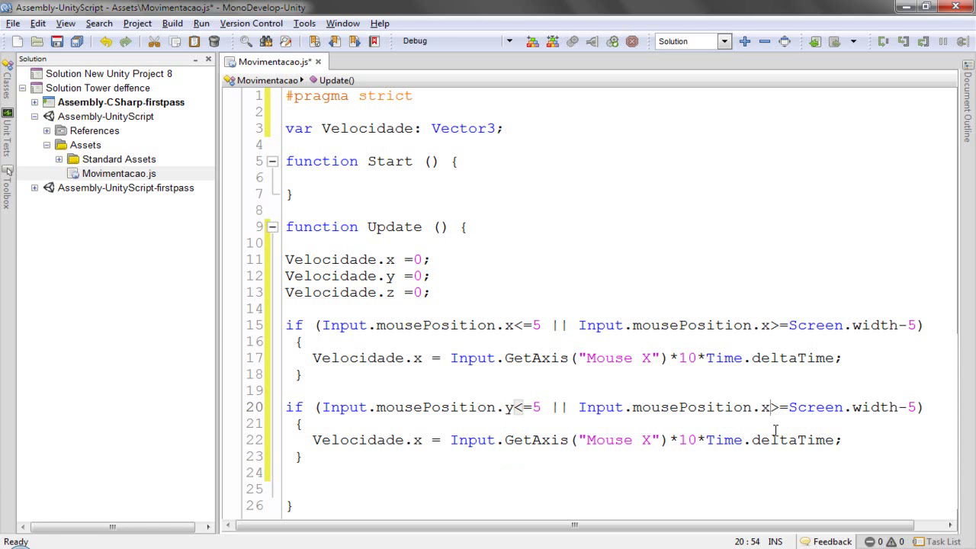
{"action": "key", "text": "BackSpace"}
{"action": "type", "text": "y"}
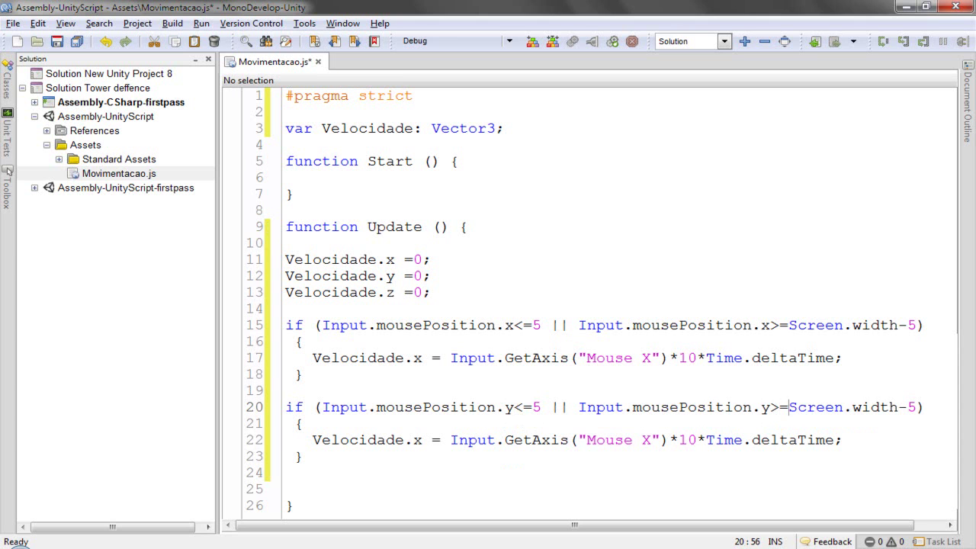
{"action": "key", "text": "Right"}
{"action": "key", "text": "Right"}
{"action": "key", "text": "Right"}
{"action": "key", "text": "Right"}
{"action": "key", "text": "Right"}
{"action": "key", "text": "Right"}
{"action": "key", "text": "BackSpace"}
{"action": "key", "text": "BackSpace"}
{"action": "key", "text": "BackSpace"}
{"action": "key", "text": "BackSpace"}
{"action": "key", "text": "BackSpace"}
{"action": "key", "text": "BackSpace"}
{"action": "type", "text": ".he"}
{"action": "key", "text": "Return"}
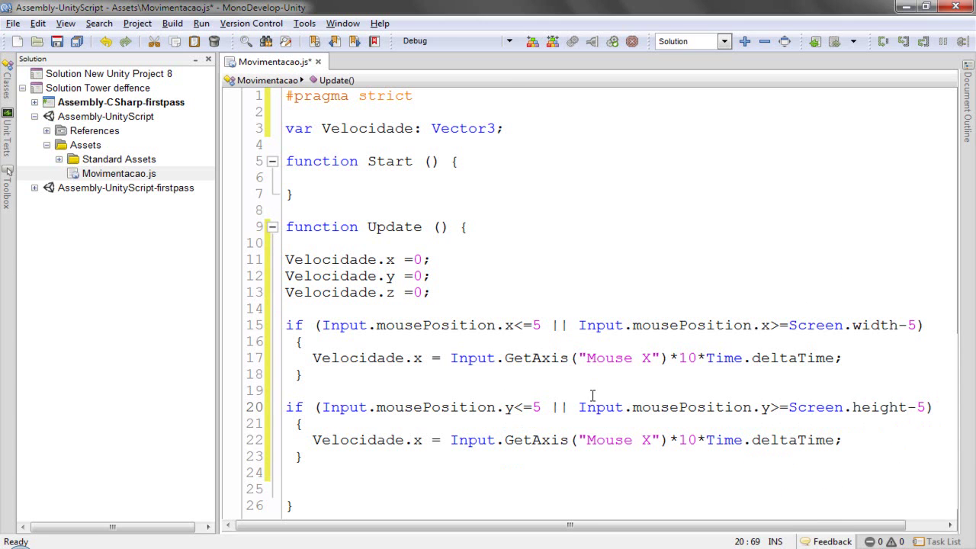
{"action": "left_click_drag", "start_coordinate": [432, 441], "coordinate": [414, 441]}
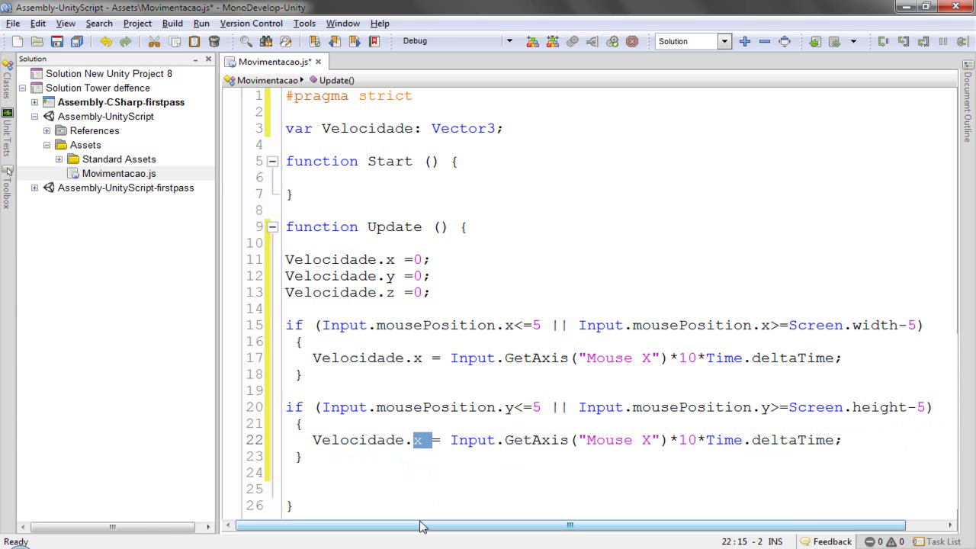
{"action": "type", "text": "z"}
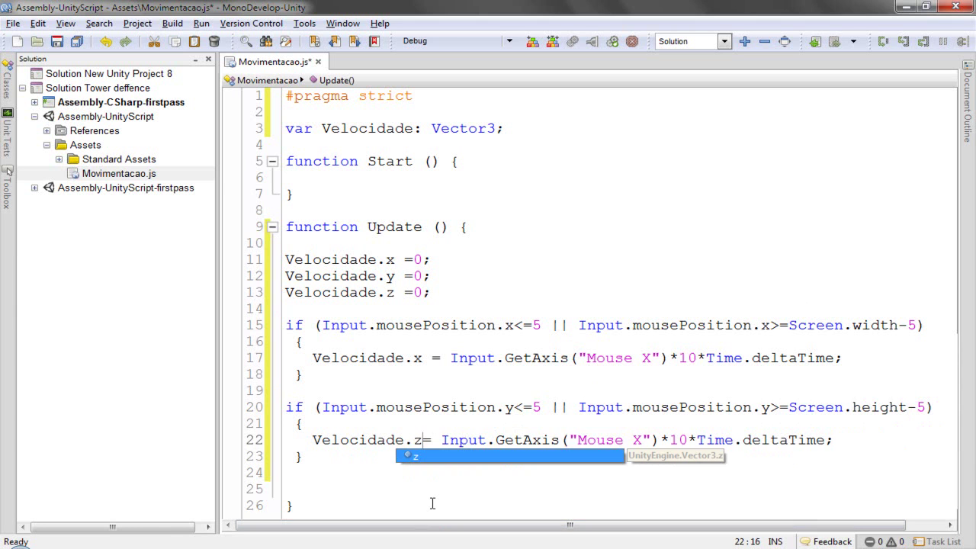
- Begin a transform.Translate call on line 25
{"action": "left_click", "coordinate": [289, 489]}
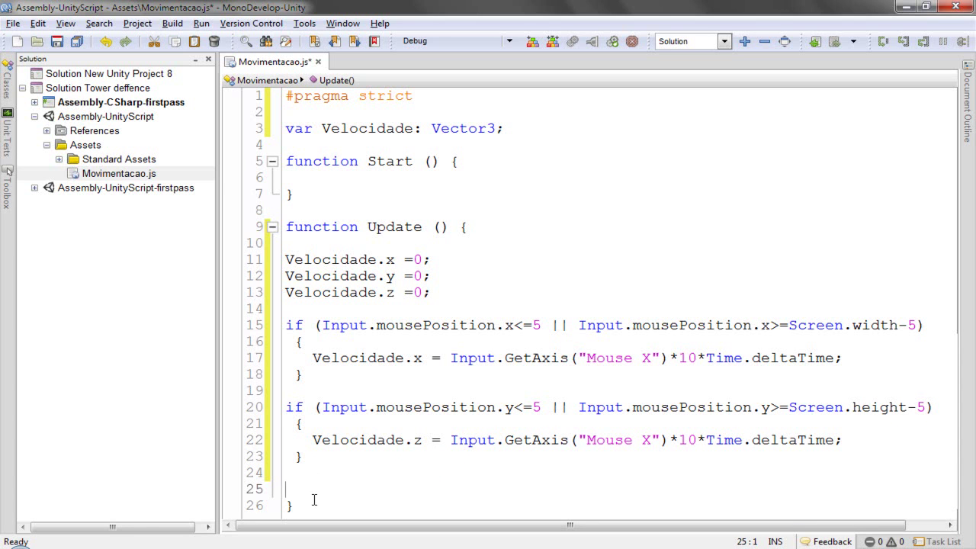
{"action": "type", "text": "TRa"}
{"action": "key", "text": "BackSpace"}
{"action": "key", "text": "BackSpace"}
{"action": "key", "text": "BackSpace"}
{"action": "type", "text": "transform"}
{"action": "type", "text": ".tr"}
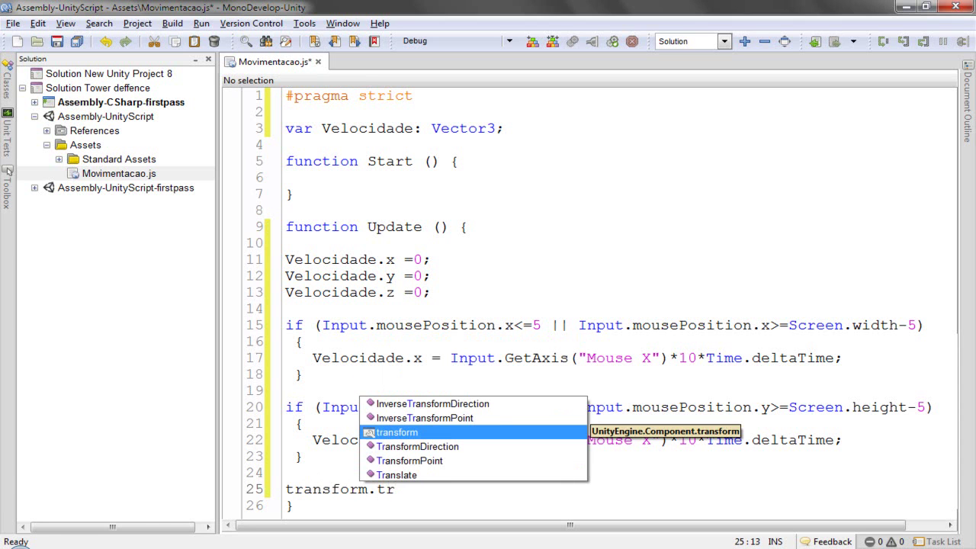
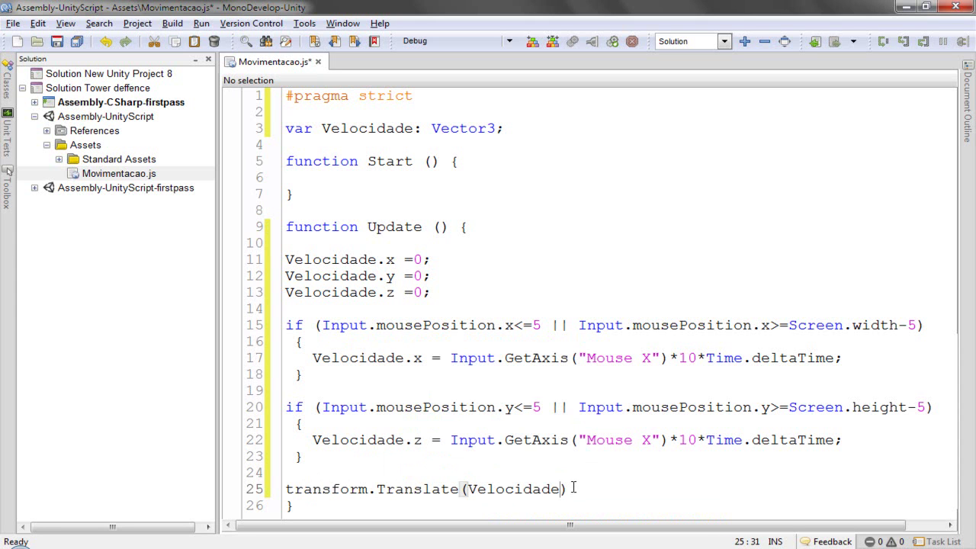
- End transform.Translate(Velocidade) with a semicolon, save Movimentacao.js, and return to Unity
{"action": "type", "text": ";"}
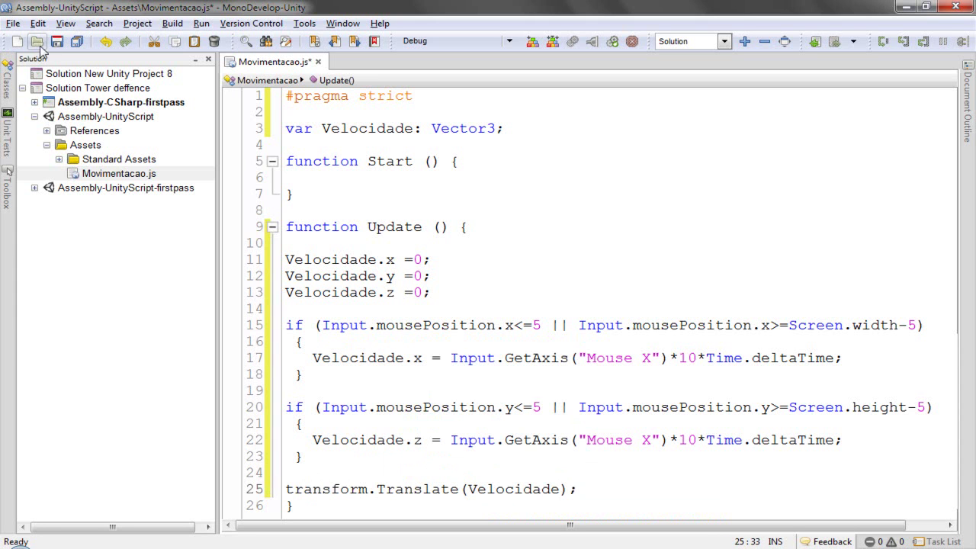
{"action": "left_click", "coordinate": [56, 41]}
{"action": "key", "text": "alt+Tab"}
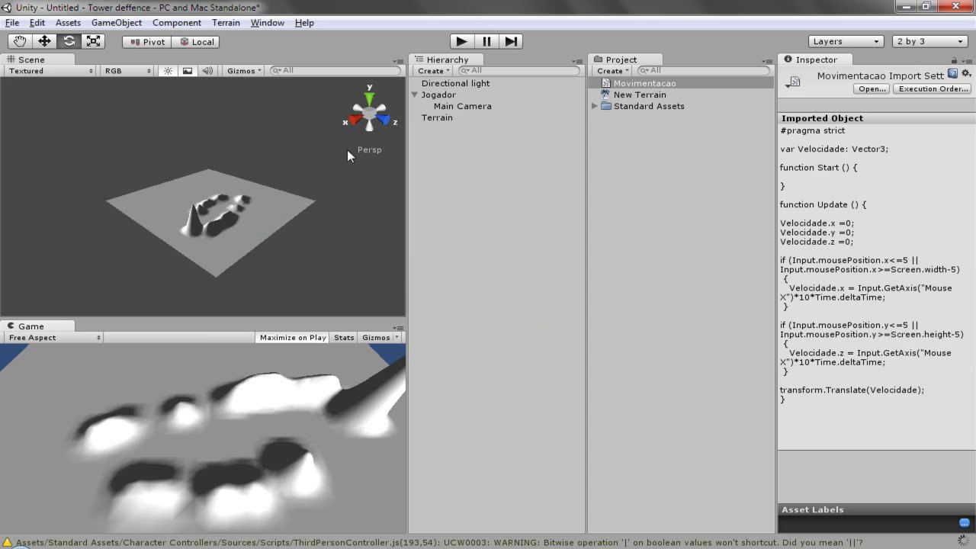
- Run and stop the scene once, then attach the Movimentacao script to Jogador
{"action": "left_click", "coordinate": [460, 42]}
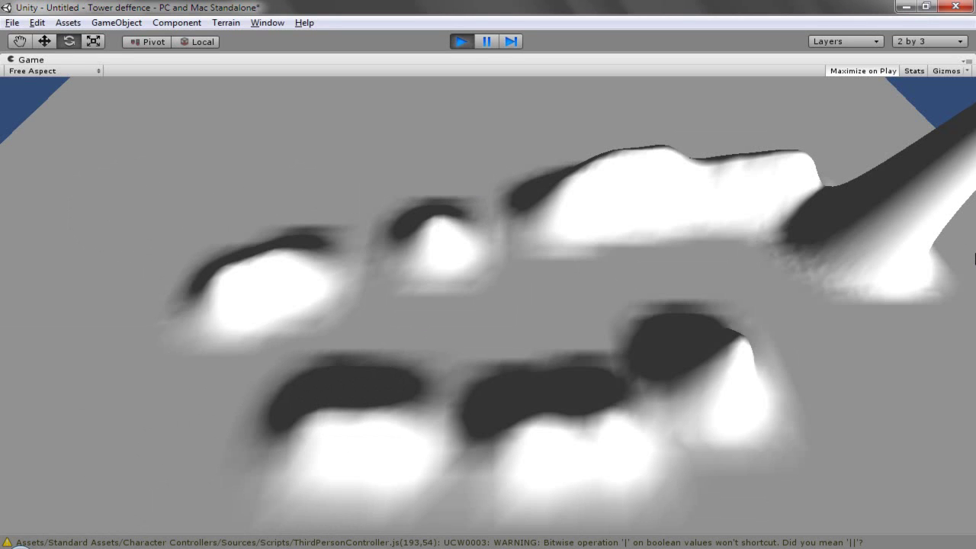
{"action": "left_click", "coordinate": [470, 39]}
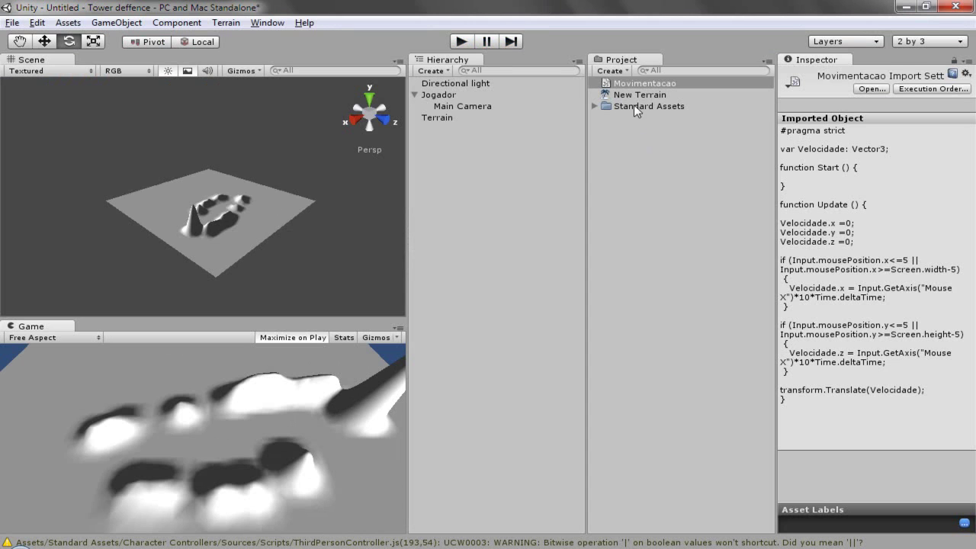
{"action": "left_click_drag", "start_coordinate": [642, 83], "coordinate": [454, 95]}
- Expand Jogador's Velocidade values, play-test the edge-scrolling camera, then go back to the script
{"action": "left_click", "coordinate": [450, 94]}
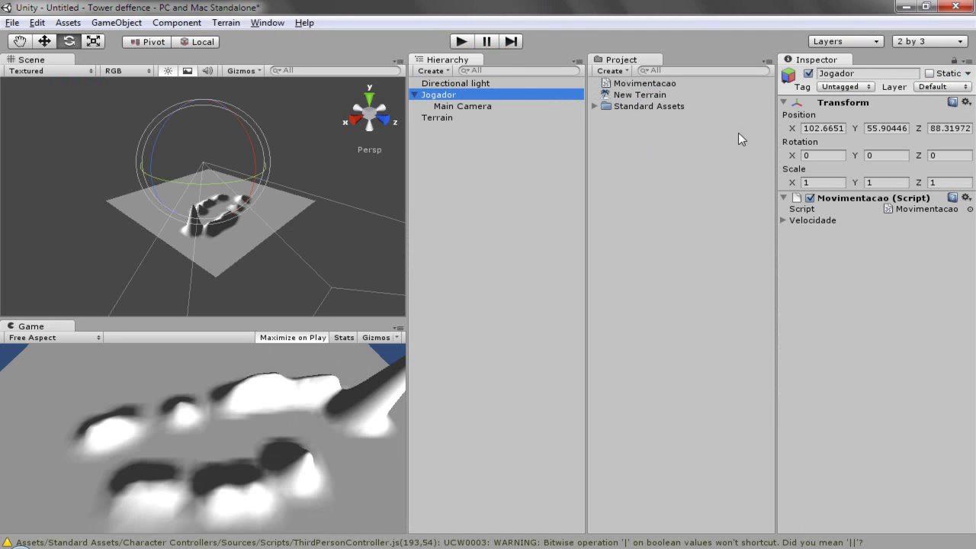
{"action": "left_click", "coordinate": [786, 220]}
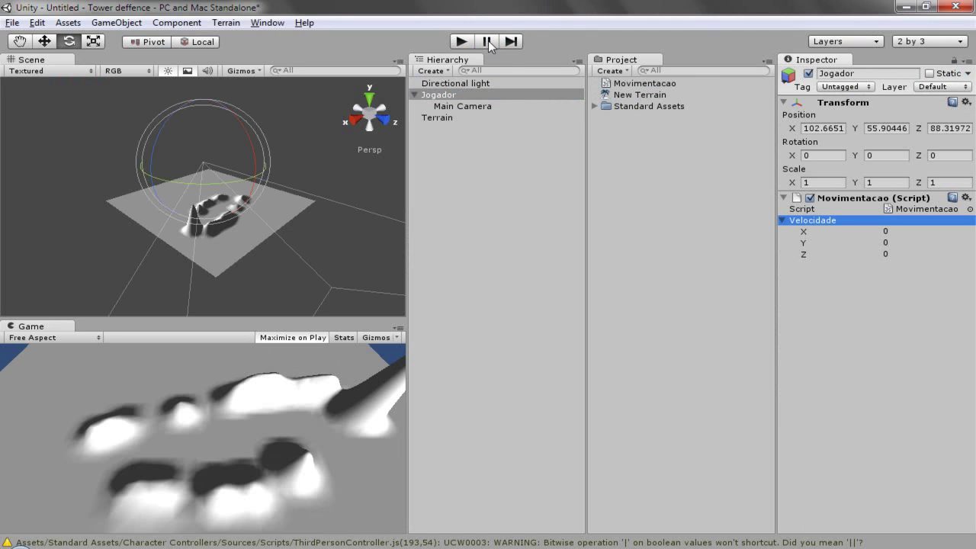
{"action": "left_click", "coordinate": [461, 41]}
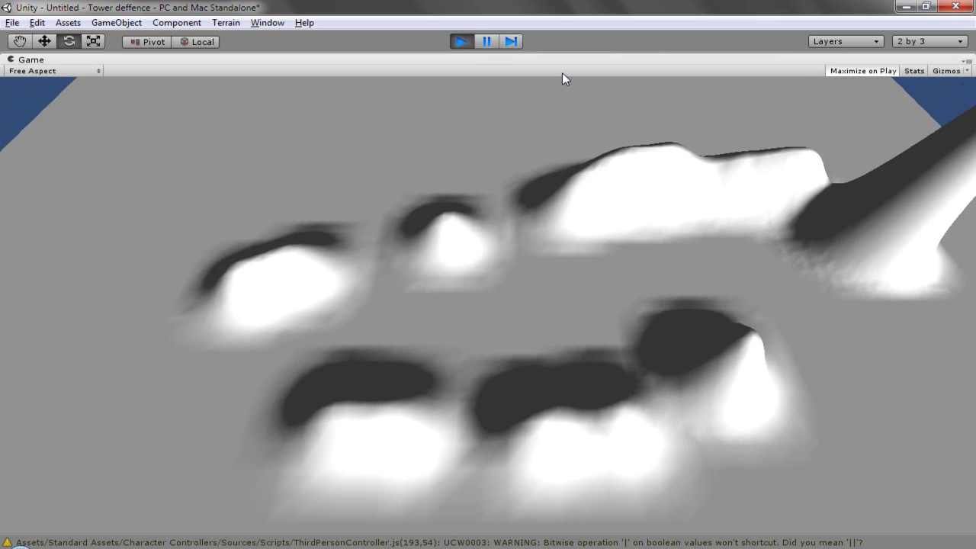
{"action": "left_click", "coordinate": [457, 41]}
{"action": "key", "text": "alt+Tab"}
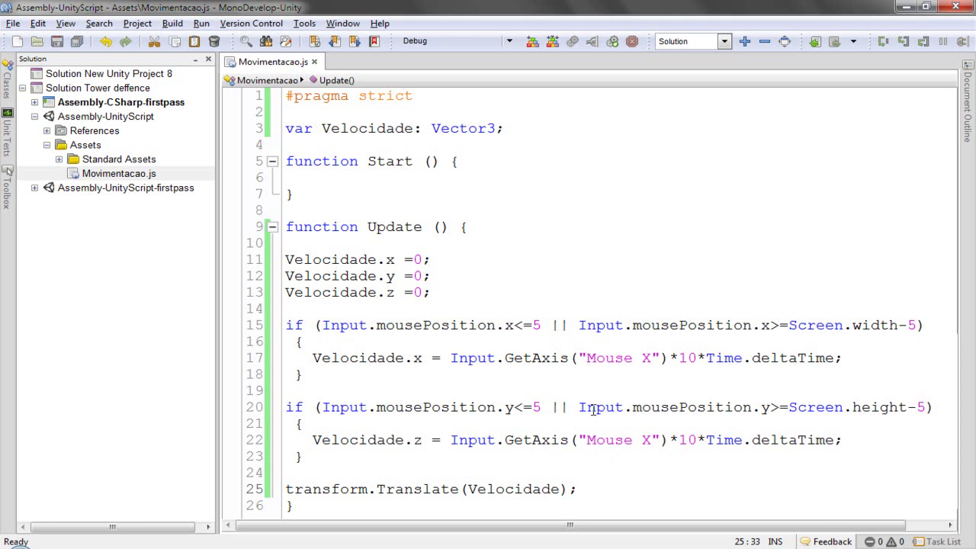
- Change "Mouse X" to "Mouse Y" on line 22's Velocidade.z and save the script
{"action": "left_click_drag", "start_coordinate": [653, 440], "coordinate": [642, 440]}
{"action": "type", "text": "Y"}
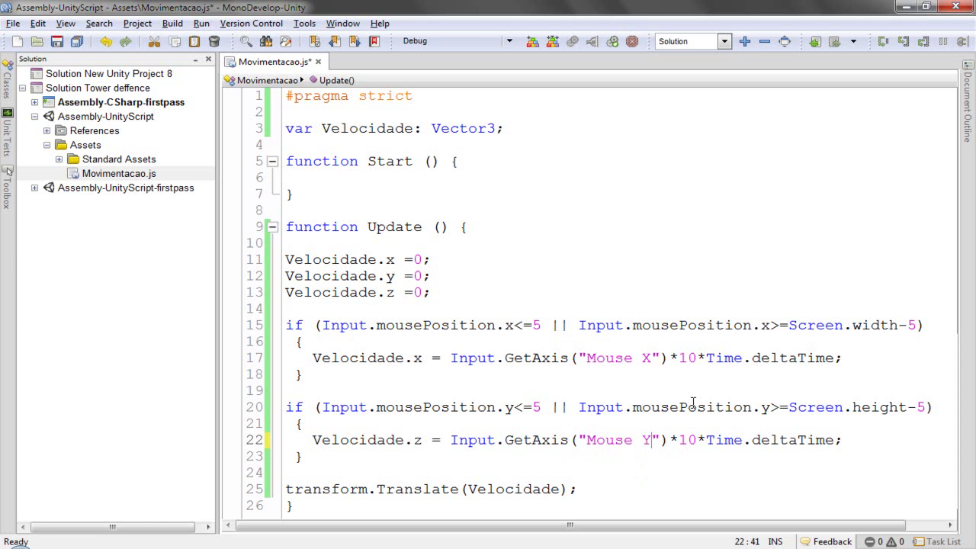
{"action": "left_click", "coordinate": [57, 41]}
- Play-test the Mouse Y edge movement in Unity's Game view, then stop the game
{"action": "key", "text": "alt+Tab"}
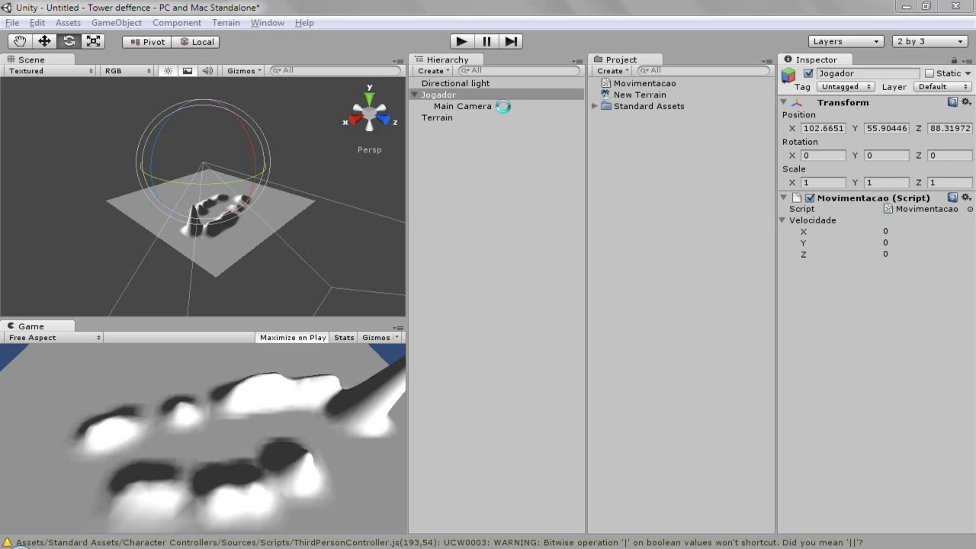
{"action": "left_click", "coordinate": [462, 41]}
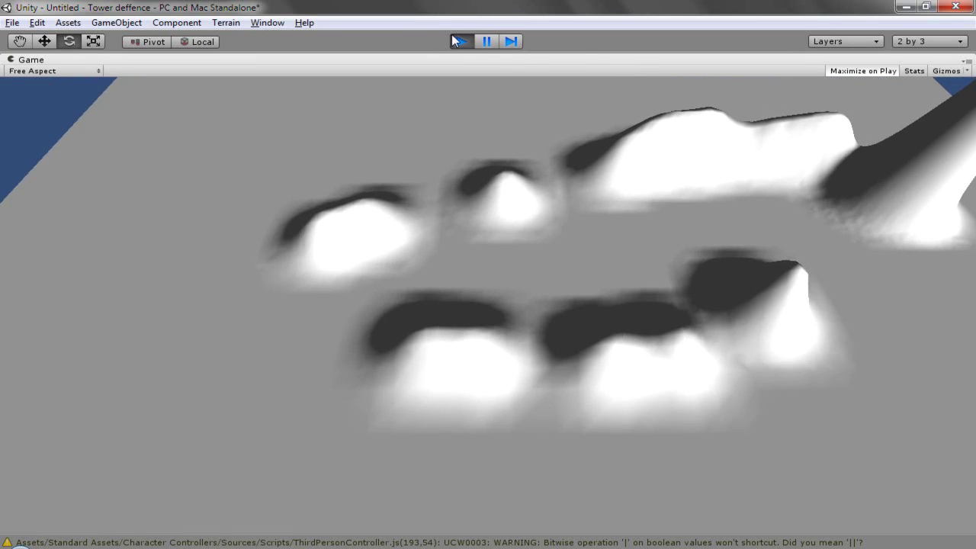
{"action": "left_click", "coordinate": [456, 38]}
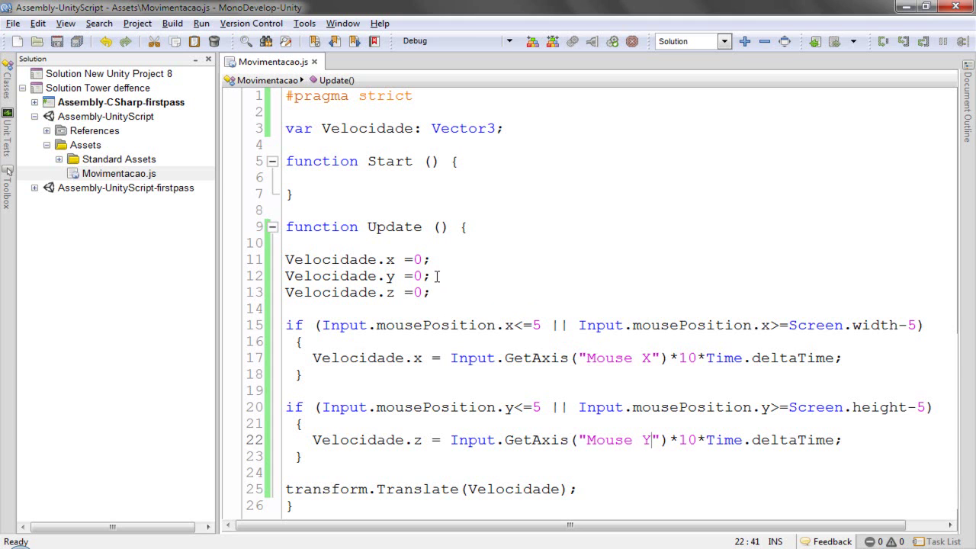
{"action": "left_click", "coordinate": [326, 374]}
{"action": "left_click", "coordinate": [308, 364]}
- Run another Unity play test of the edge-scrolling camera, then return to Movimentacao.js
{"action": "key", "text": "alt+Tab"}
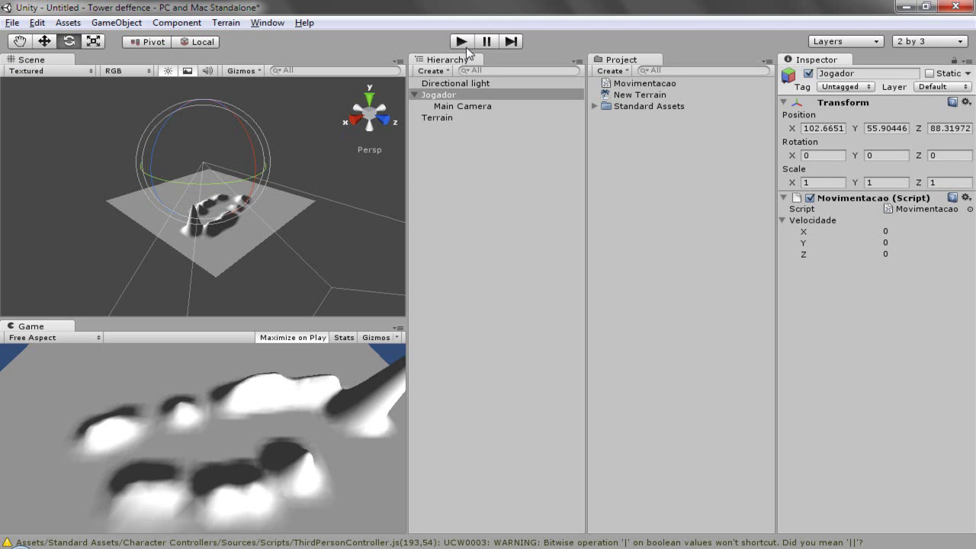
{"action": "left_click", "coordinate": [460, 41]}
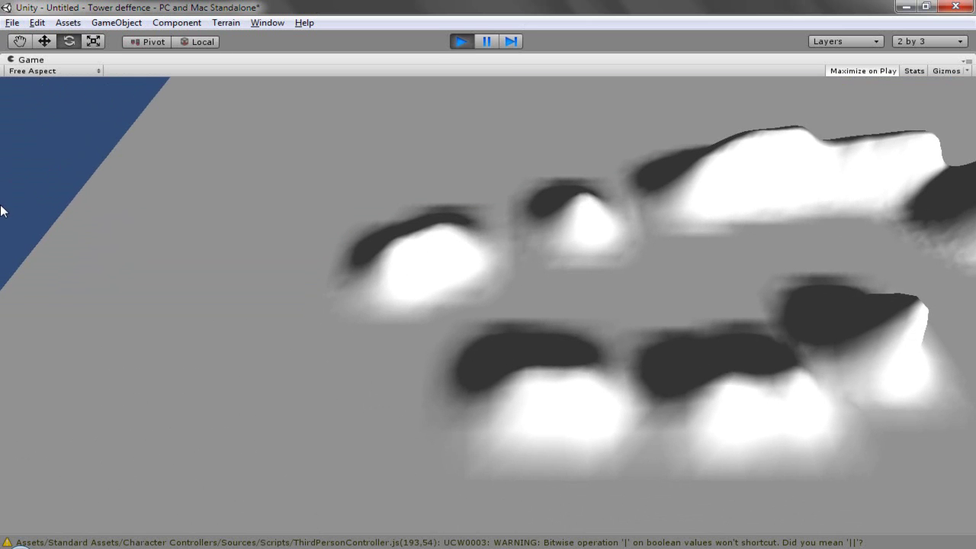
{"action": "left_click", "coordinate": [461, 42]}
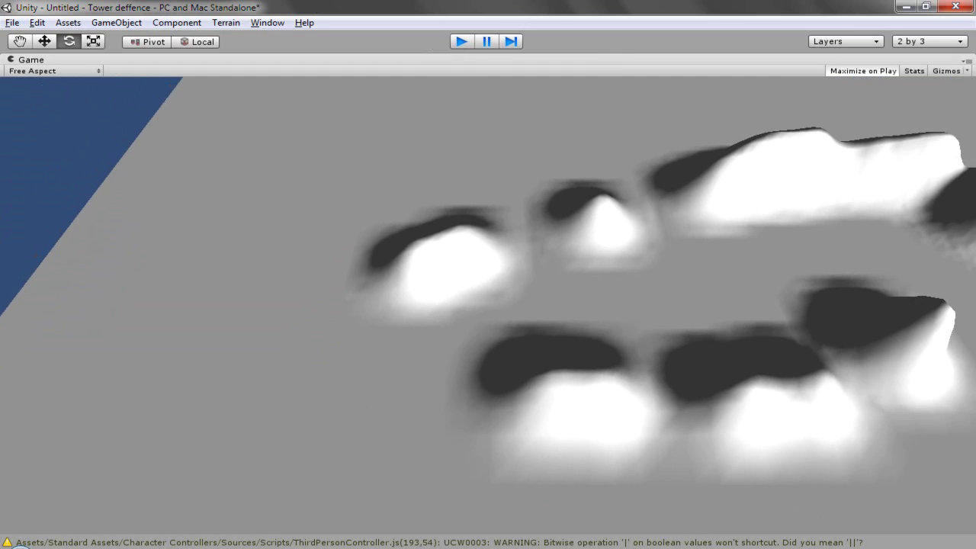
{"action": "key", "text": "alt+Tab"}
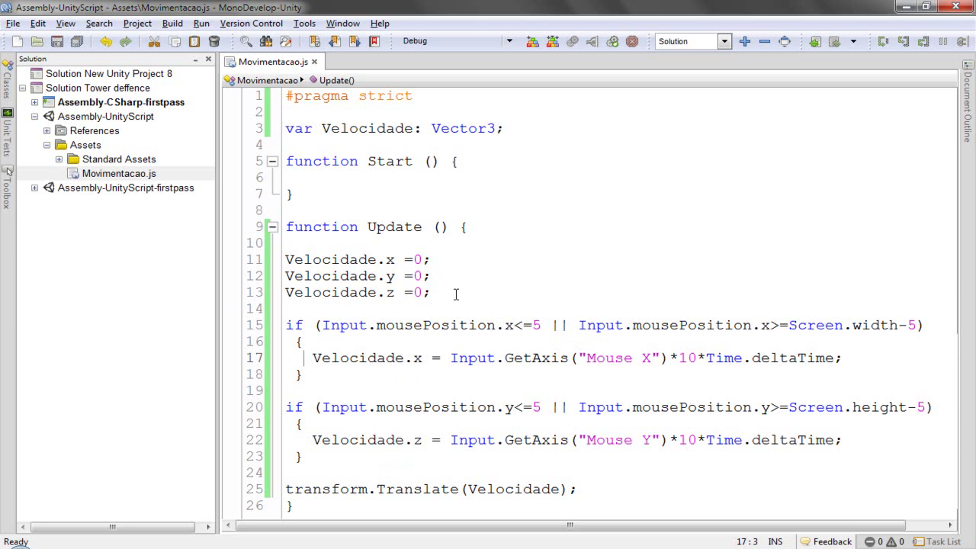
- Delete the three velocity reset lines 11–13
{"action": "left_click_drag", "start_coordinate": [456, 293], "coordinate": [277, 278]}
{"action": "left_click_drag", "start_coordinate": [448, 278], "coordinate": [283, 264]}
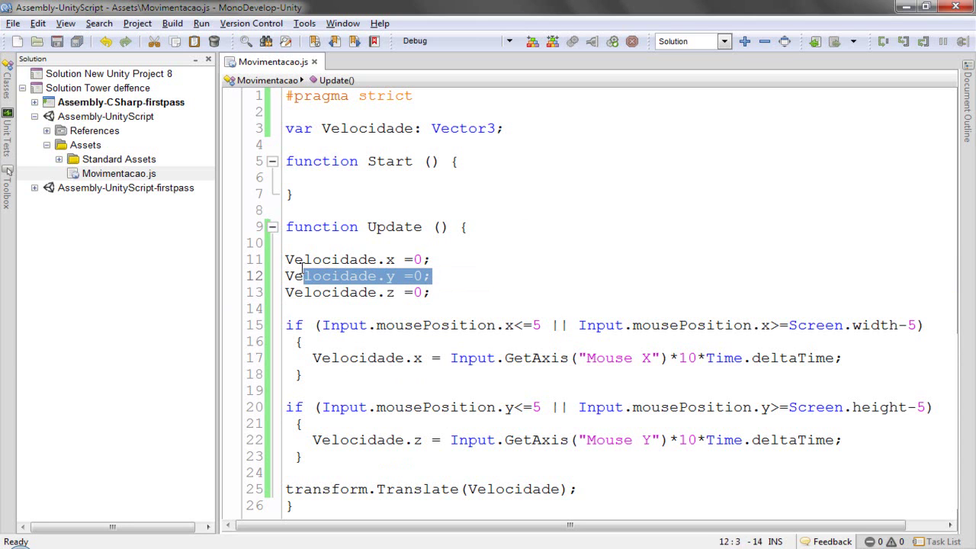
{"action": "left_click_drag", "start_coordinate": [512, 292], "coordinate": [283, 260]}
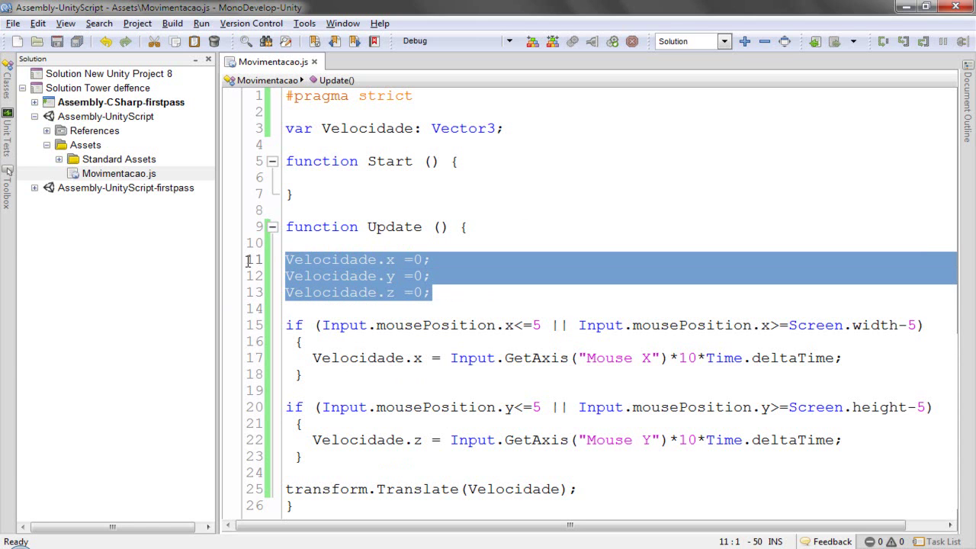
{"action": "key", "text": "Delete"}
- Add an else block after the horizontal edge check that sets Velocidade.x=0
{"action": "left_click", "coordinate": [319, 343]}
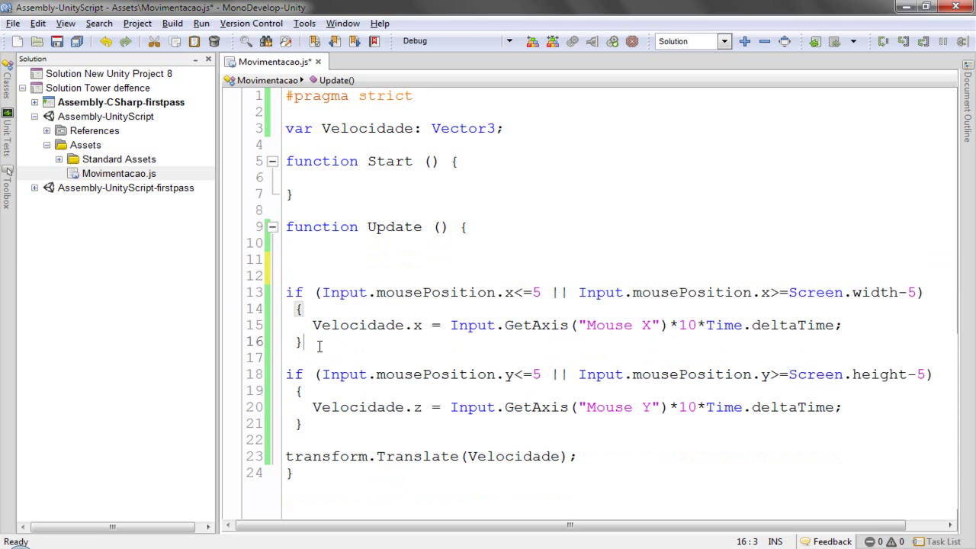
{"action": "key", "text": "Return"}
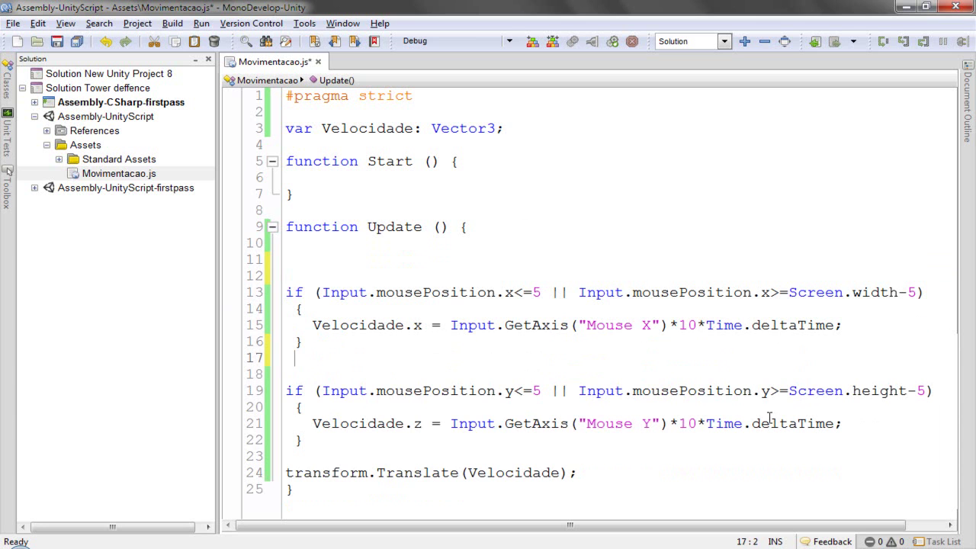
{"action": "type", "text": "else"}
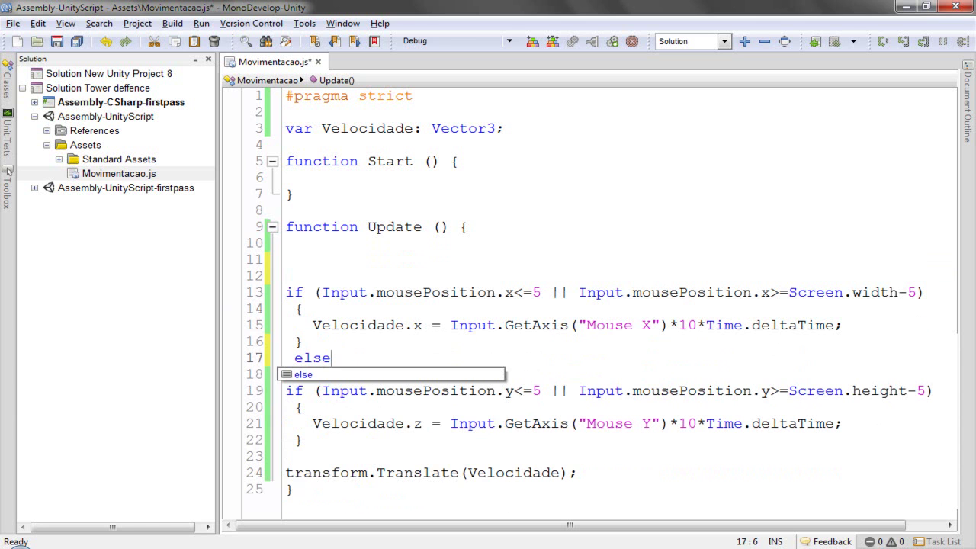
{"action": "key", "text": "Return"}
{"action": "type", "text": "{"}
{"action": "key", "text": "Return"}
{"action": "key", "text": "Return"}
{"action": "type", "text": "}"}
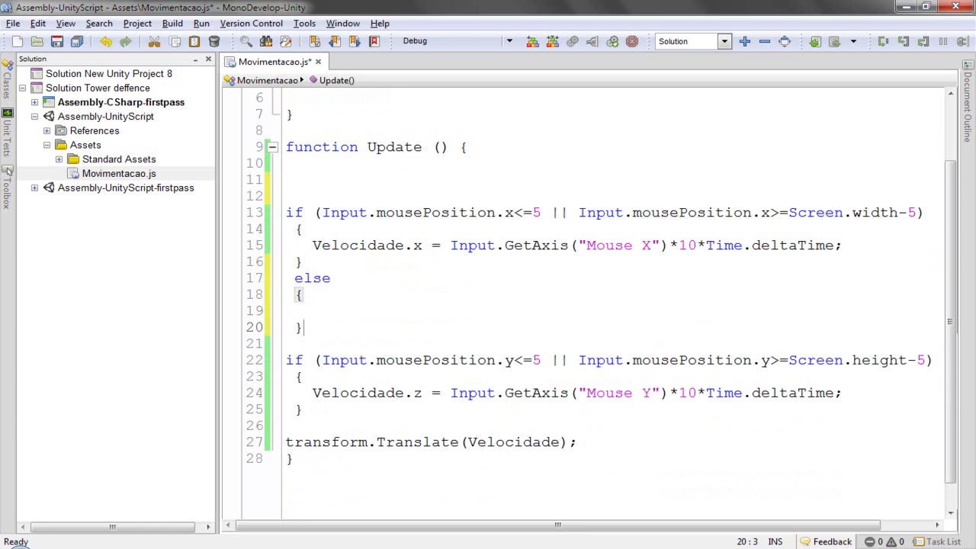
{"action": "left_click_drag", "start_coordinate": [423, 245], "coordinate": [313, 249]}
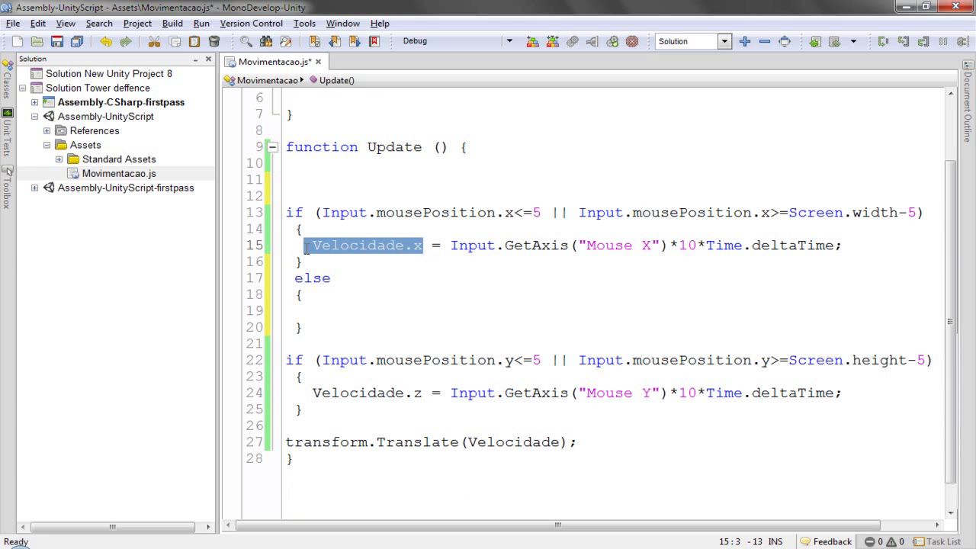
{"action": "left_click", "coordinate": [308, 313]}
{"action": "type", "text": "Velocidade.x"}
{"action": "type", "text": "=0"}
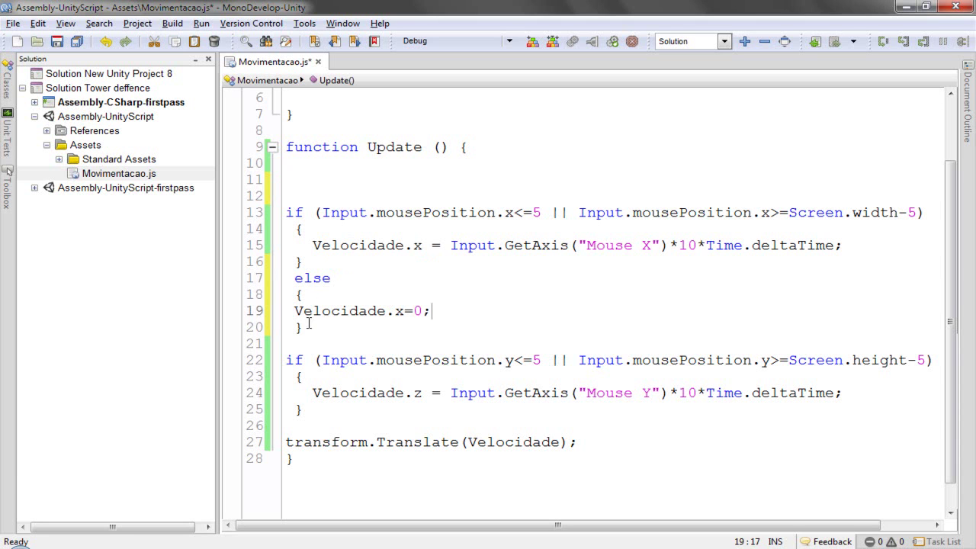
- Duplicate that else block after the vertical check, changing it to Velocidade.z=0
{"action": "left_click_drag", "start_coordinate": [302, 327], "coordinate": [269, 289]}
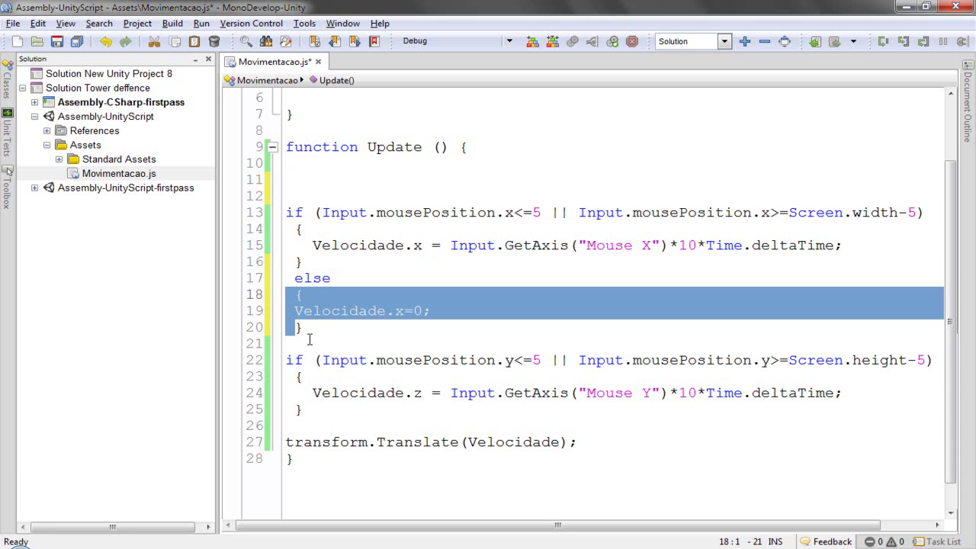
{"action": "left_click_drag", "start_coordinate": [305, 328], "coordinate": [272, 279]}
{"action": "key", "text": "ctrl+c"}
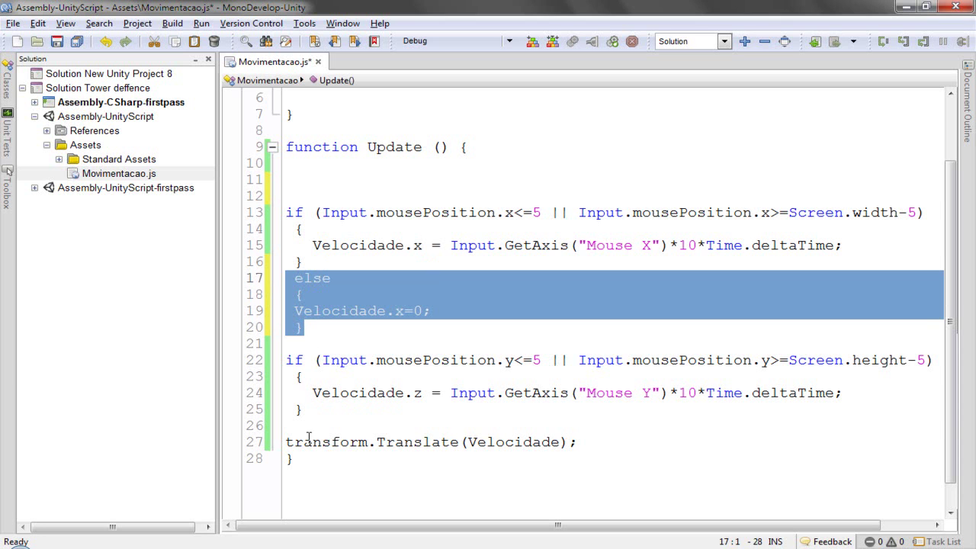
{"action": "left_click", "coordinate": [295, 428]}
{"action": "key", "text": "ctrl+v"}
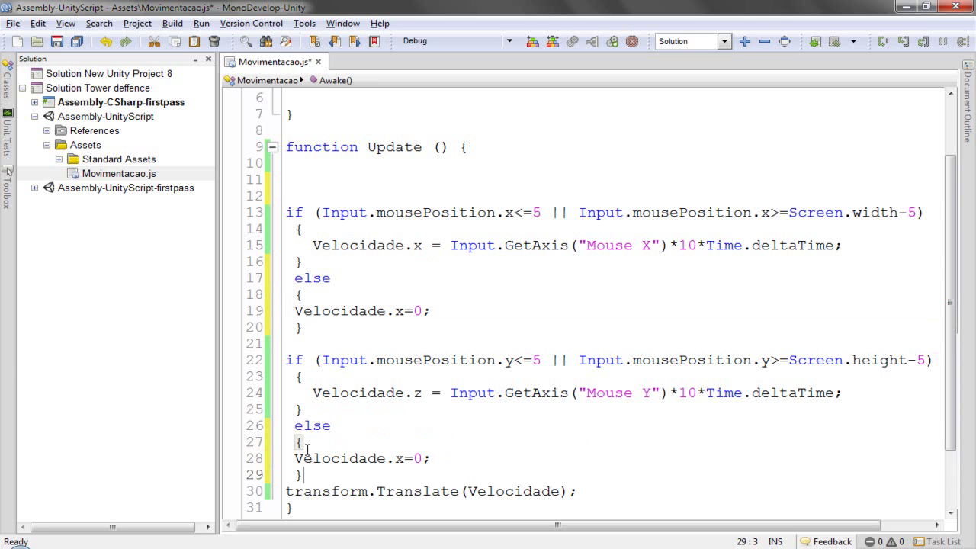
{"action": "scroll", "coordinate": [318, 427], "scroll_direction": "down", "scroll_amount": 2}
{"action": "double_click", "coordinate": [398, 379]}
{"action": "type", "text": "z"}
{"action": "left_click", "coordinate": [456, 366]}
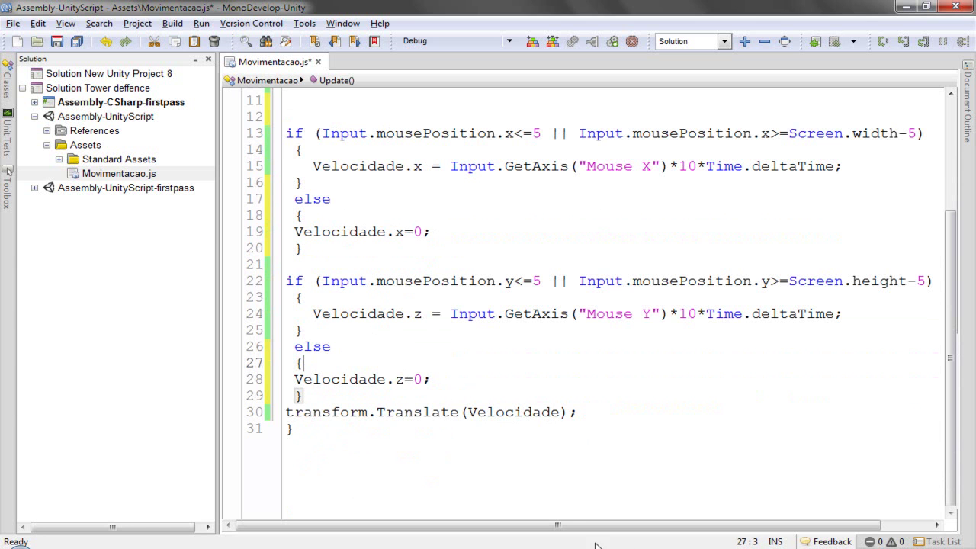
{"action": "scroll", "coordinate": [518, 383], "scroll_direction": "up", "scroll_amount": 2}
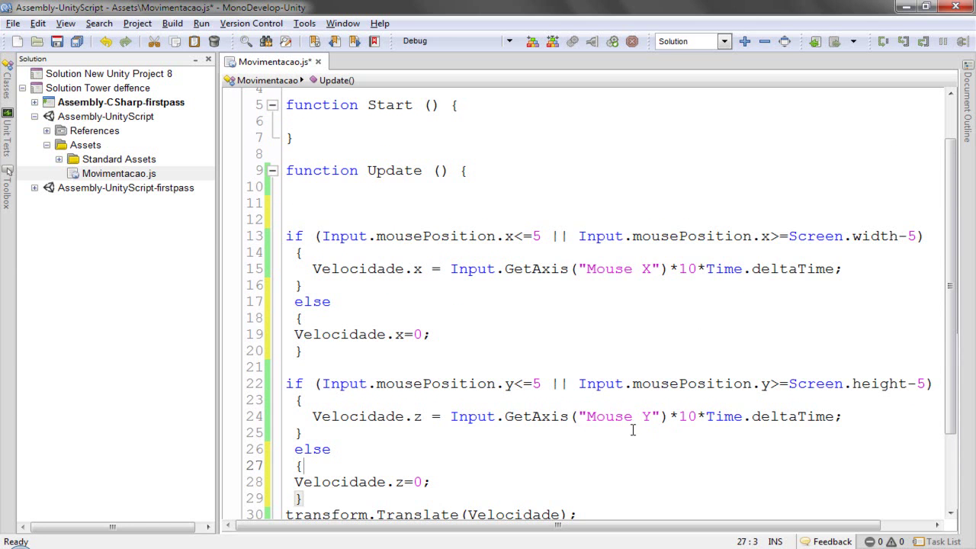
- Insert if (Input.GetAxis("Mouse X")!=0) with an opening brace above the Velocidade.x assignment
{"action": "left_click", "coordinate": [313, 270]}
{"action": "key", "text": "Return"}
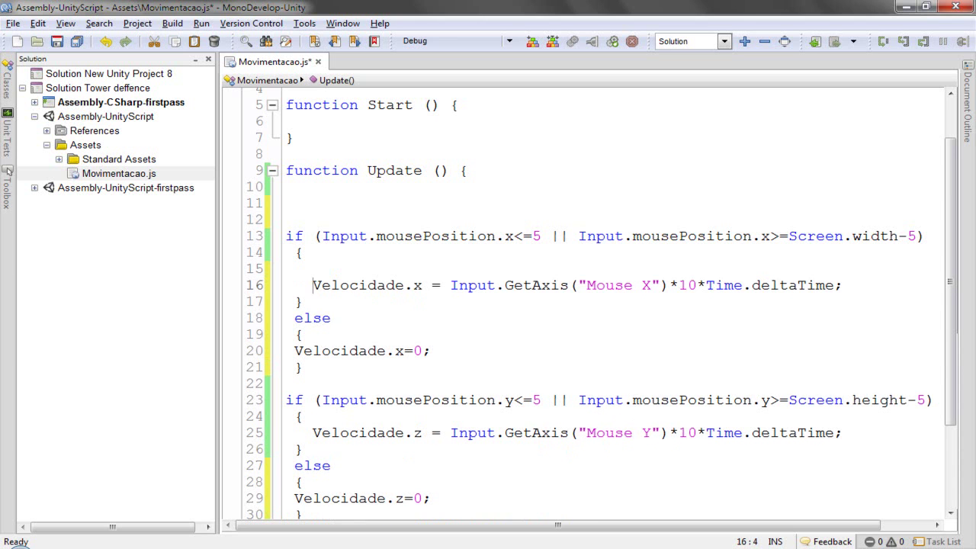
{"action": "type", "text": "if "}
{"action": "type", "text": "()"}
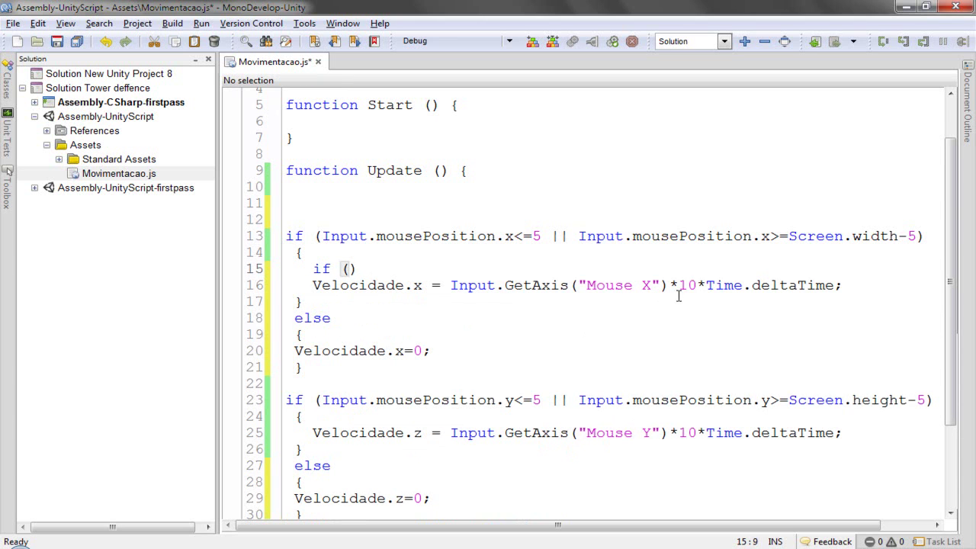
{"action": "left_click_drag", "start_coordinate": [841, 285], "coordinate": [483, 290]}
{"action": "left_click", "coordinate": [667, 374]}
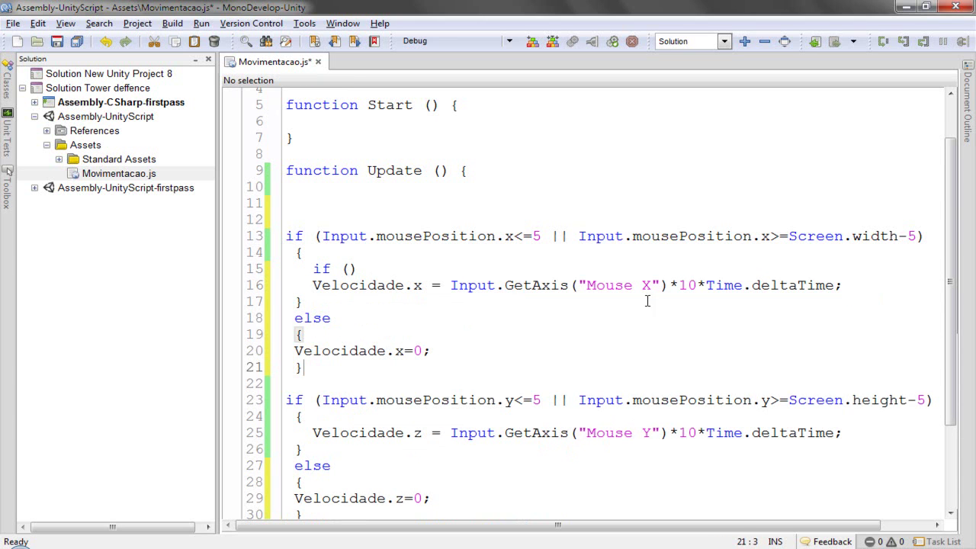
{"action": "left_click_drag", "start_coordinate": [670, 283], "coordinate": [453, 290]}
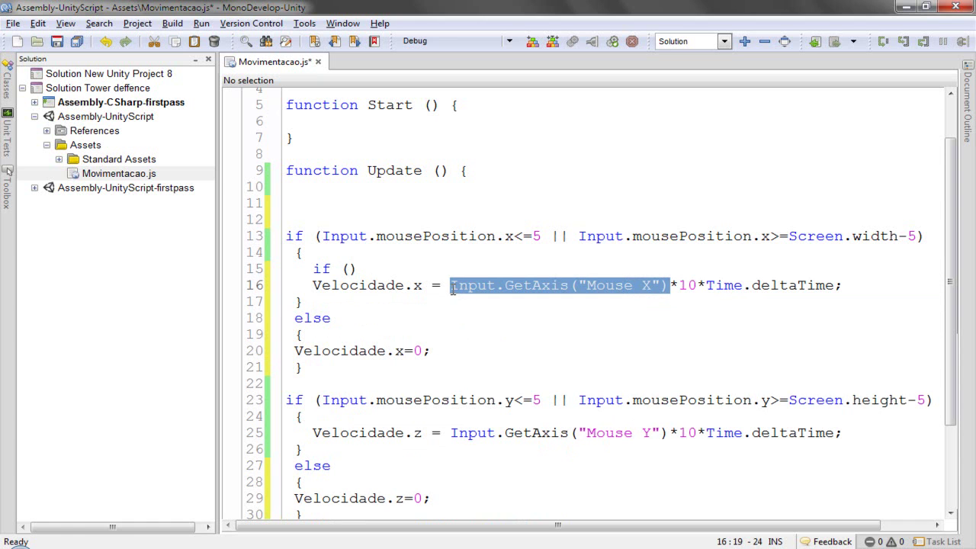
{"action": "left_click", "coordinate": [343, 269]}
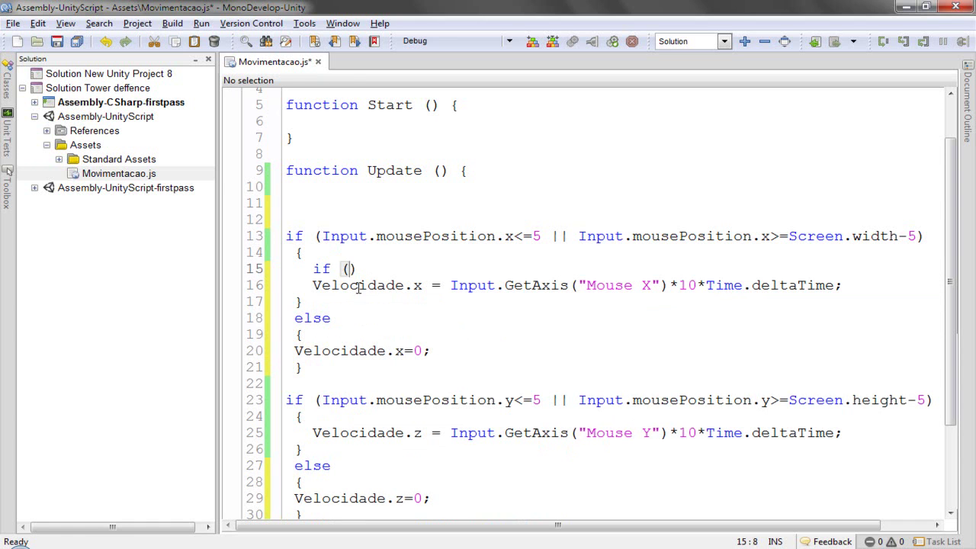
{"action": "type", "text": "Input.GetAxis(\"Mouse X\")"}
{"action": "type", "text": "!=0"}
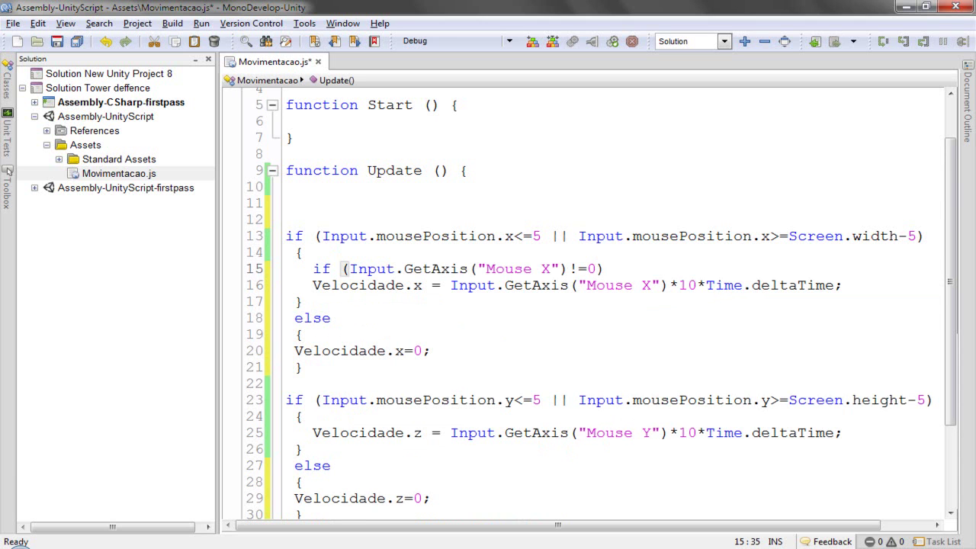
{"action": "type", "text": ")"}
{"action": "key", "text": "Return"}
{"action": "type", "text": "{"}
{"action": "left_click", "coordinate": [313, 302]}
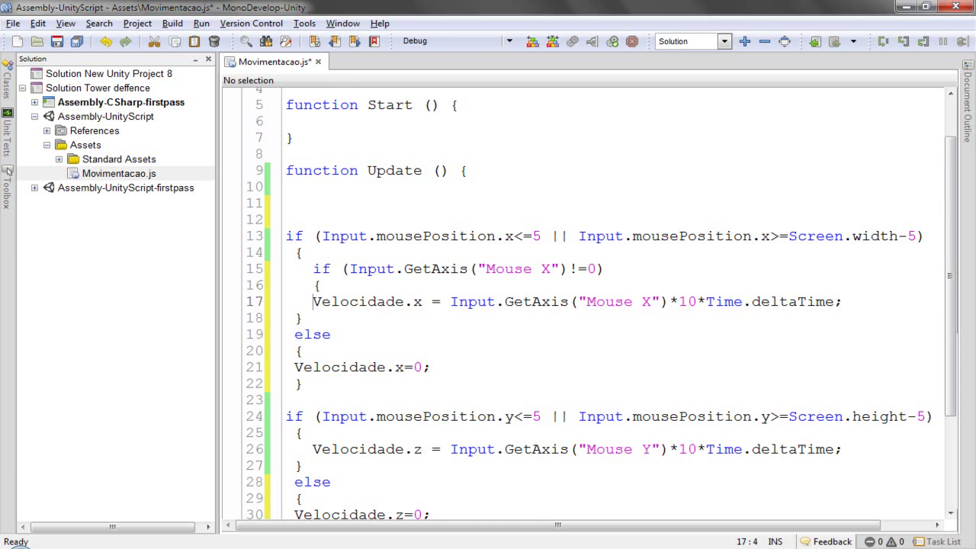
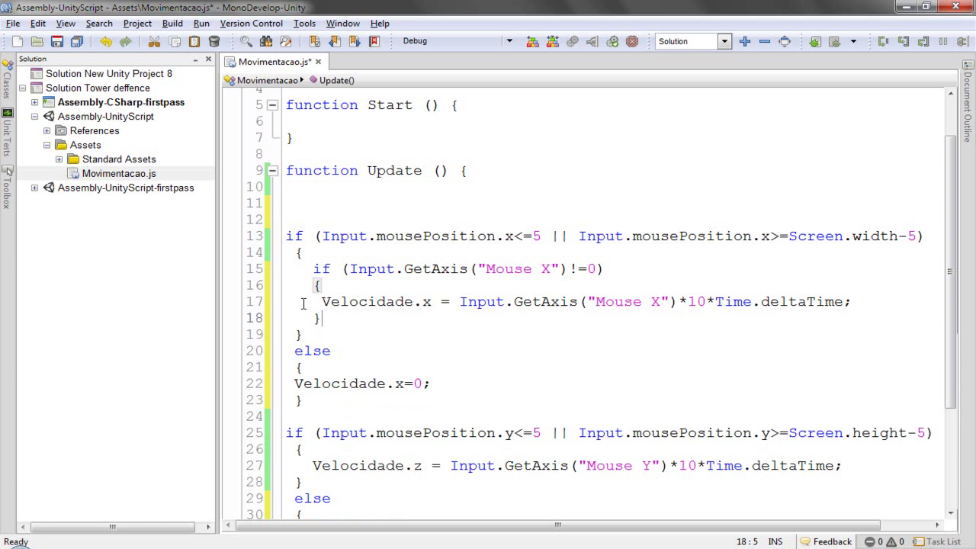
- Paste the Mouse X check into the vertical block as a trial, then undo it, leaving line 27 blank
{"action": "left_click_drag", "start_coordinate": [348, 287], "coordinate": [303, 272]}
{"action": "key", "text": "ctrl+c"}
{"action": "scroll", "coordinate": [384, 343], "scroll_direction": "down", "scroll_amount": 3}
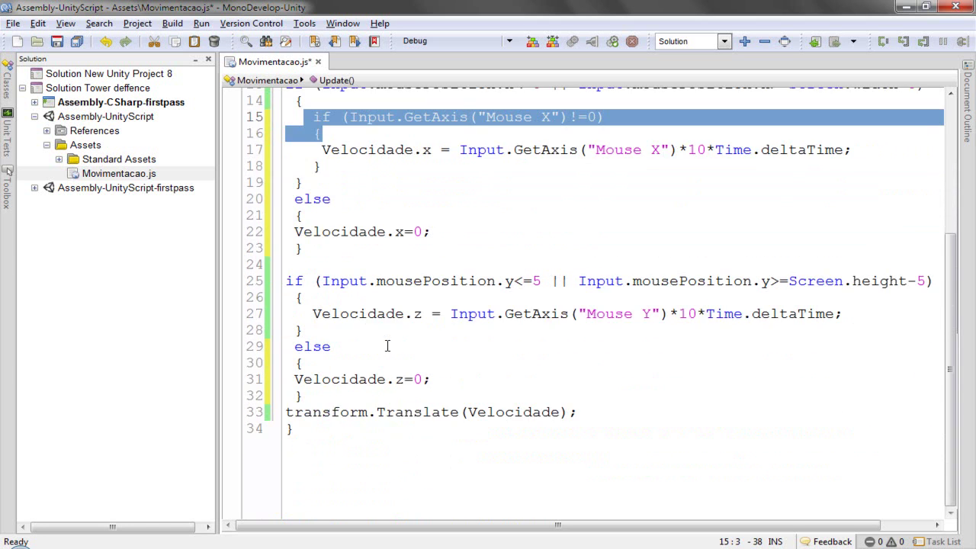
{"action": "left_click", "coordinate": [316, 315]}
{"action": "key", "text": "Return"}
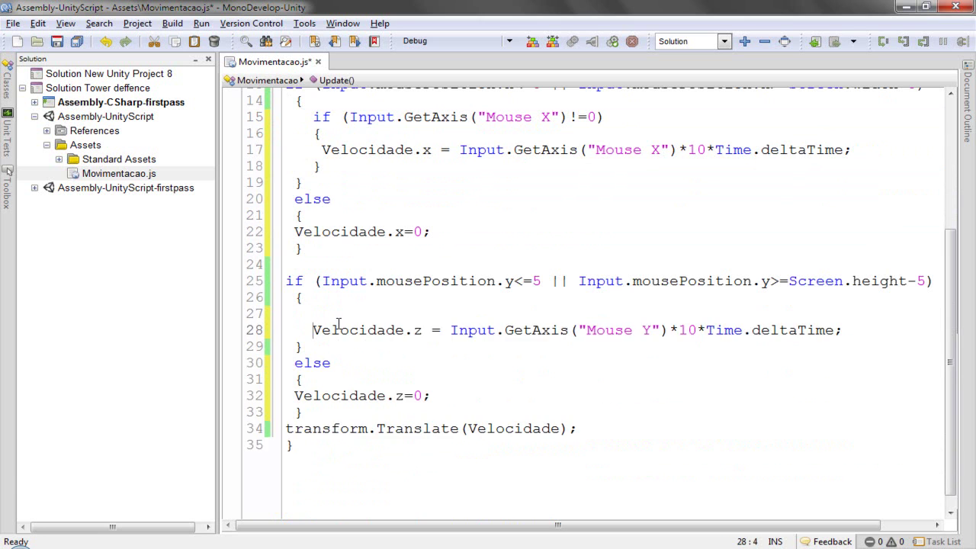
{"action": "key", "text": "Up"}
{"action": "key", "text": "ctrl+v"}
{"action": "key", "text": "ctrl+z"}
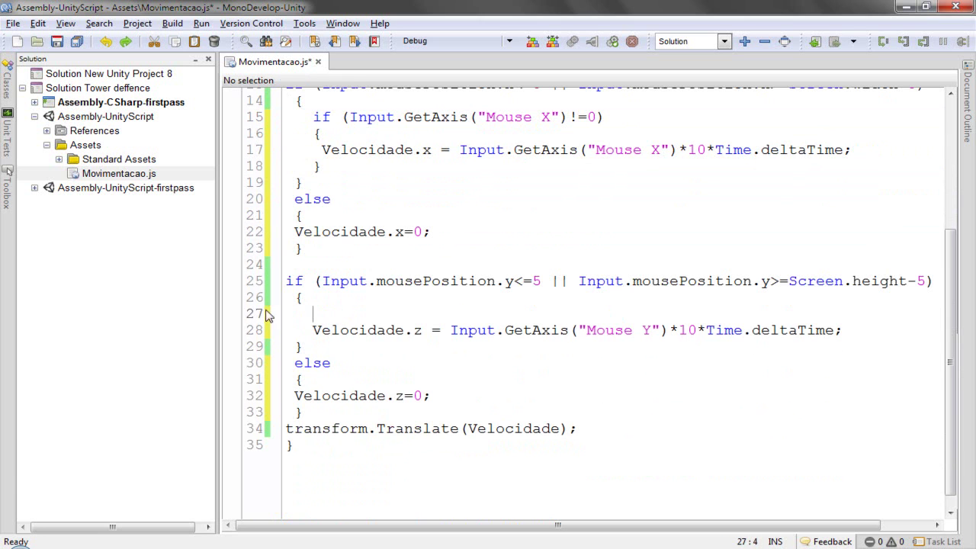
- Save Movimentacao.js and start playing the scene in Unity
{"action": "left_click", "coordinate": [58, 42]}
{"action": "scroll", "coordinate": [529, 234], "scroll_direction": "up", "scroll_amount": 1}
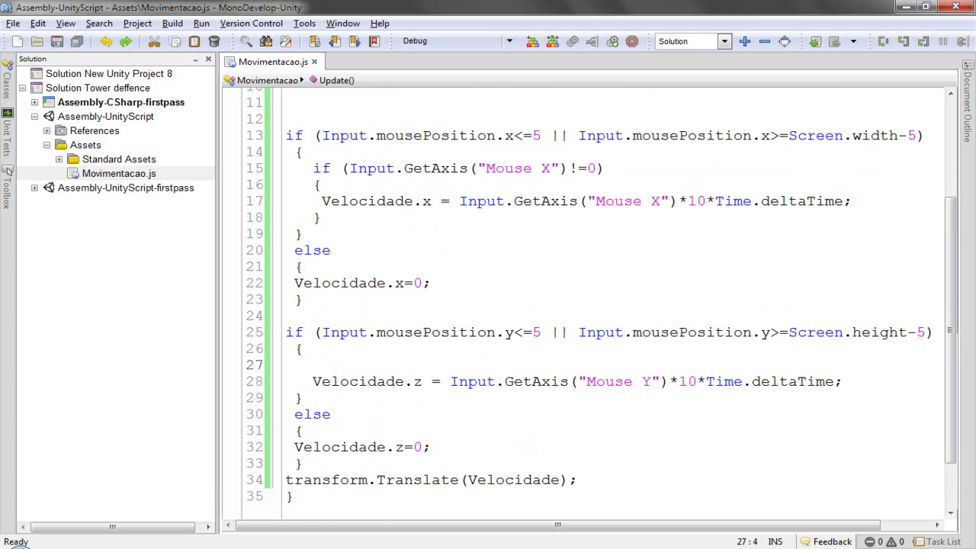
{"action": "key", "text": "alt+Tab"}
{"action": "left_click", "coordinate": [462, 41]}
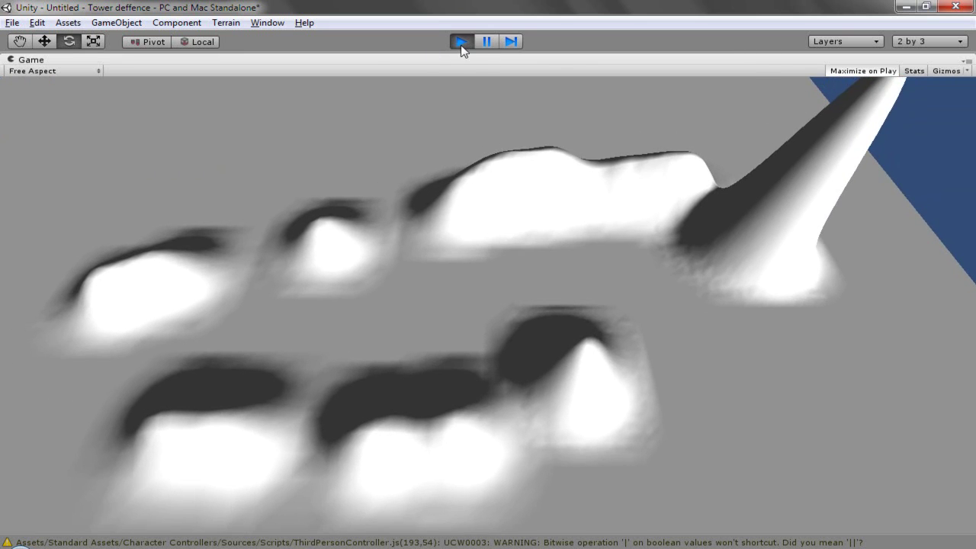
- Stop play mode and return to MonoDevelop
{"action": "left_click", "coordinate": [461, 42]}
{"action": "key", "text": "alt+Tab"}
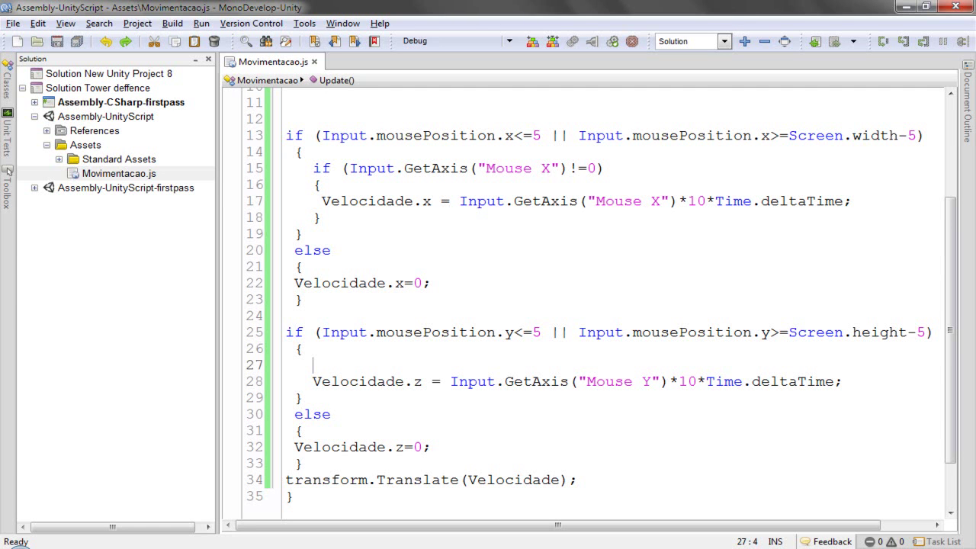
- Change the Velocidade multipliers on lines 17 and 28 from 10 to 30, save, and return to Unity
{"action": "scroll", "coordinate": [433, 428], "scroll_direction": "down", "scroll_amount": 1}
{"action": "scroll", "coordinate": [617, 411], "scroll_direction": "up", "scroll_amount": 1}
{"action": "scroll", "coordinate": [614, 410], "scroll_direction": "up", "scroll_amount": 1}
{"action": "double_click", "coordinate": [695, 253]}
{"action": "type", "text": "3"}
{"action": "type", "text": "0"}
{"action": "left_click", "coordinate": [685, 433]}
{"action": "double_click", "coordinate": [685, 433]}
{"action": "type", "text": "30"}
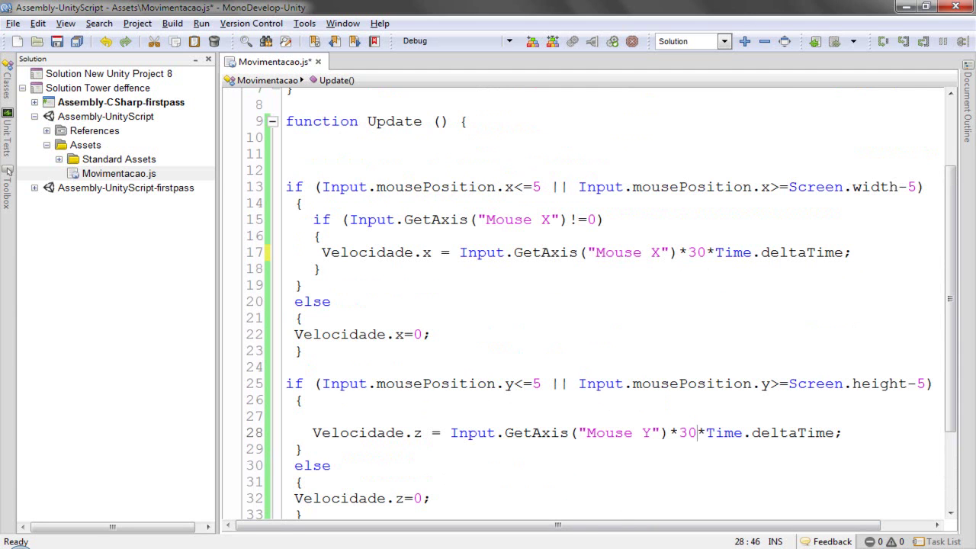
{"action": "left_click", "coordinate": [56, 40]}
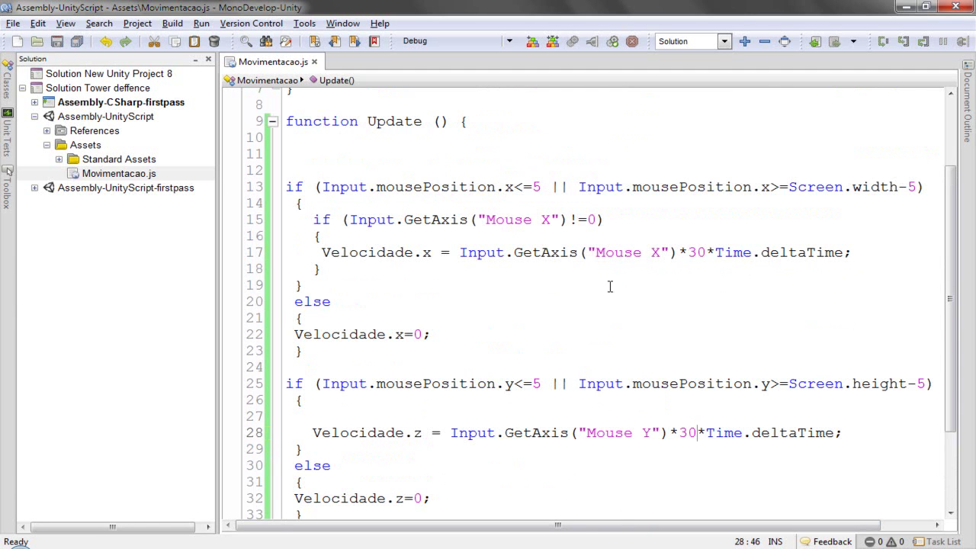
{"action": "key", "text": "alt+Tab"}
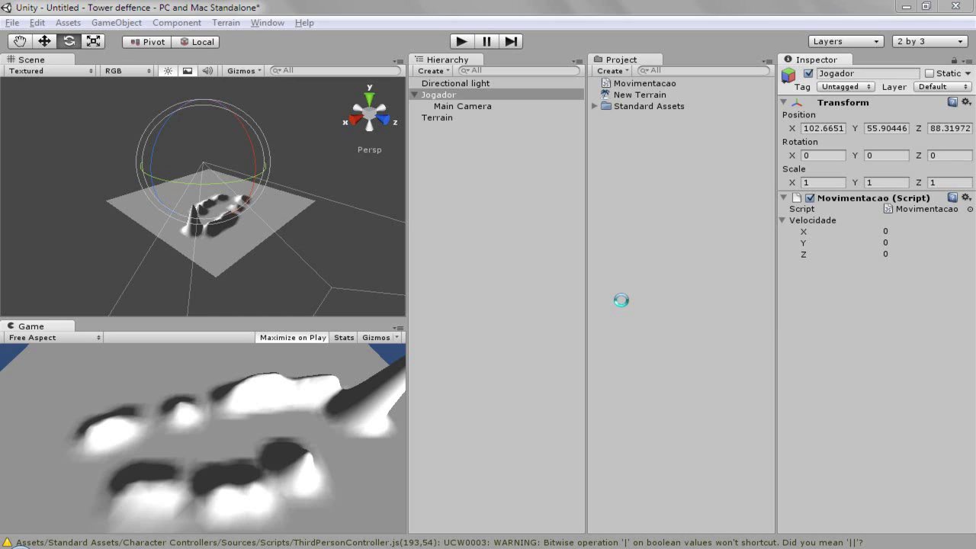
- Play the scene to test the faster edge scrolling, then bring MonoDevelop back to the front
{"action": "left_click", "coordinate": [461, 42]}
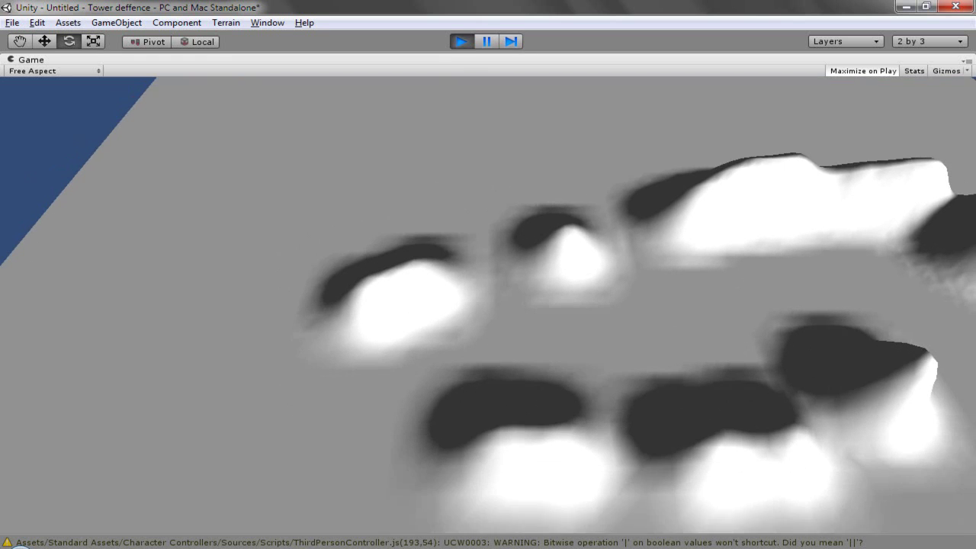
{"action": "mouse_move", "coordinate": [378, 544]}
{"action": "left_click", "coordinate": [378, 485]}
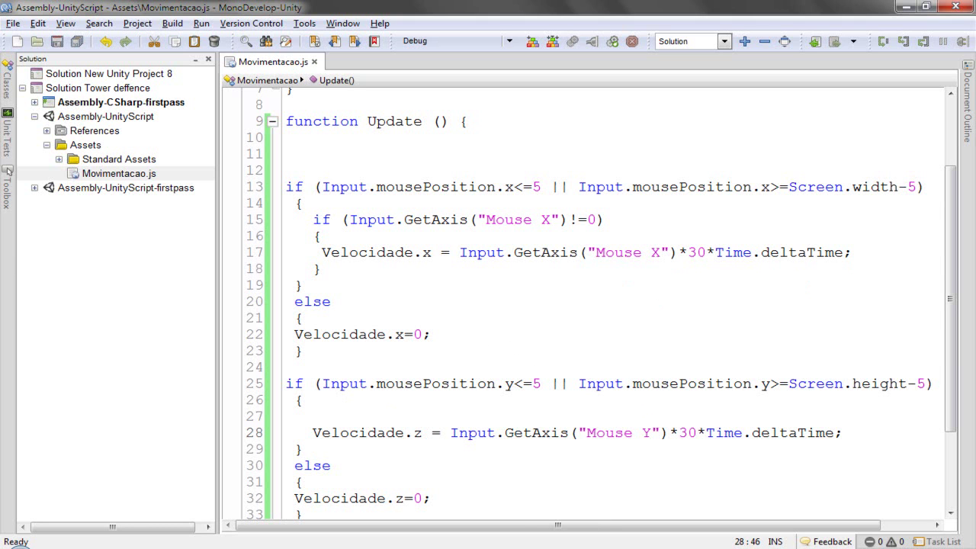
- Copy the Mouse X check from lines 15–16 onto blank line 27 above Velocidade.z
{"action": "mouse_move", "coordinate": [517, 546]}
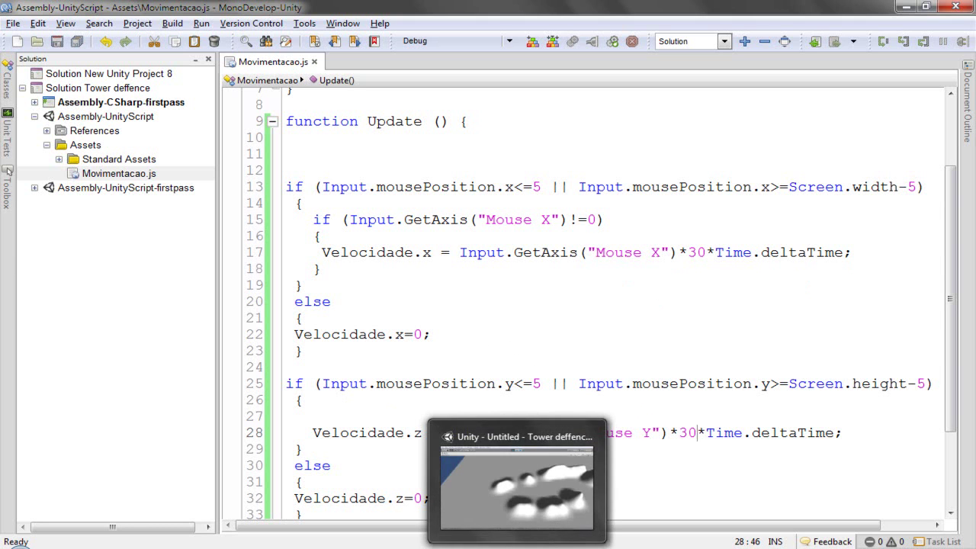
{"action": "left_click", "coordinate": [534, 481]}
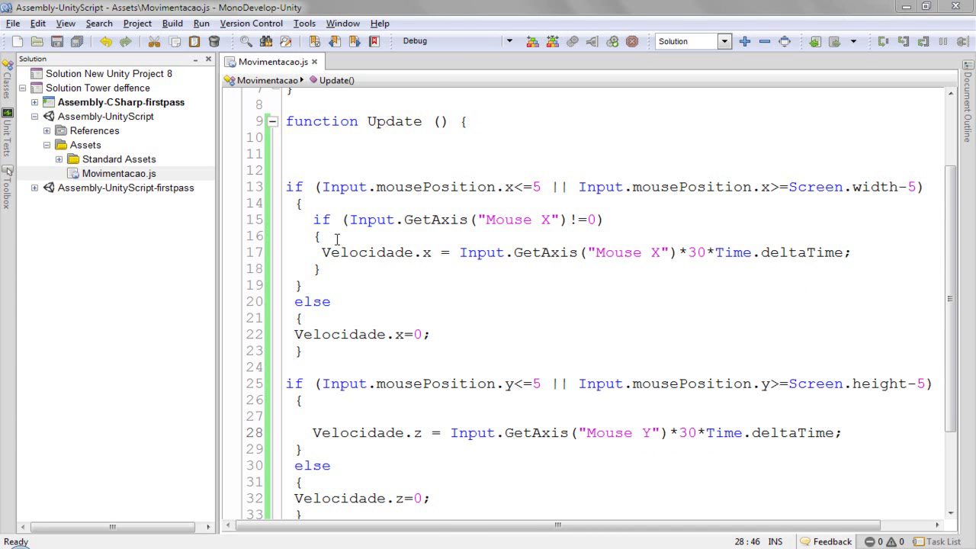
{"action": "left_click_drag", "start_coordinate": [334, 239], "coordinate": [309, 225]}
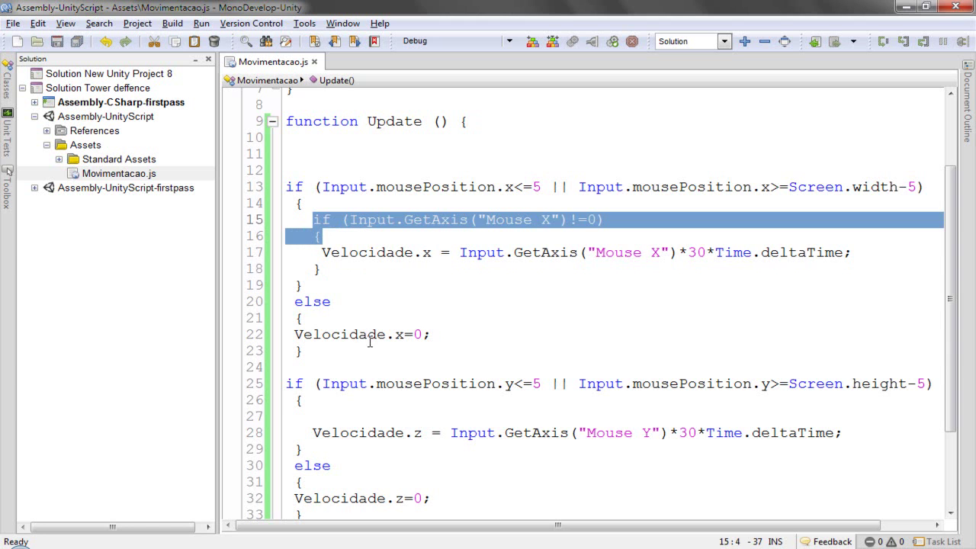
{"action": "key", "text": "ctrl+c"}
{"action": "scroll", "coordinate": [370, 341], "scroll_direction": "down", "scroll_amount": 2}
{"action": "left_click", "coordinate": [331, 314]}
{"action": "key", "text": "ctrl+v"}
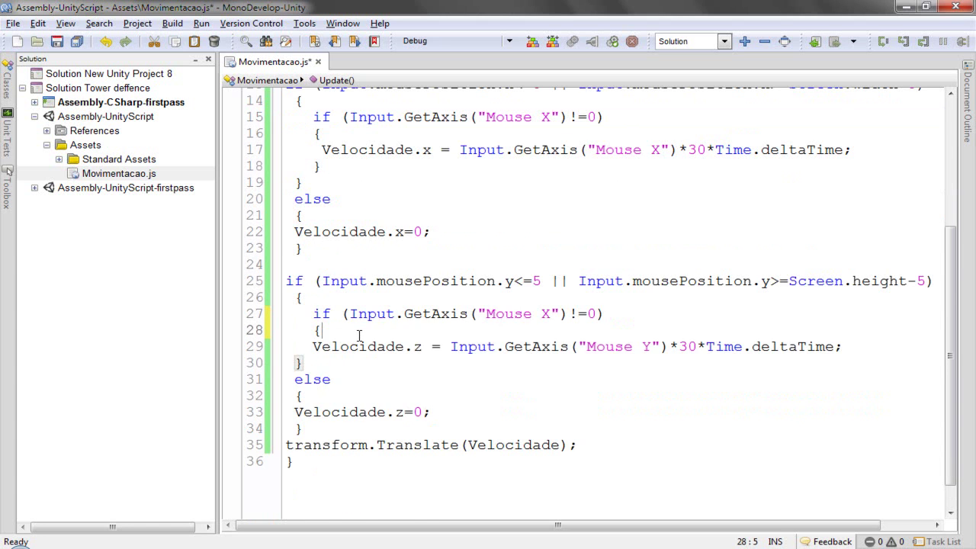
- Add a closing brace after line 29 and indent the Velocidade.z line inside the new block
{"action": "scroll", "coordinate": [359, 336], "scroll_direction": "up", "scroll_amount": 2}
{"action": "left_click_drag", "start_coordinate": [328, 271], "coordinate": [313, 269]}
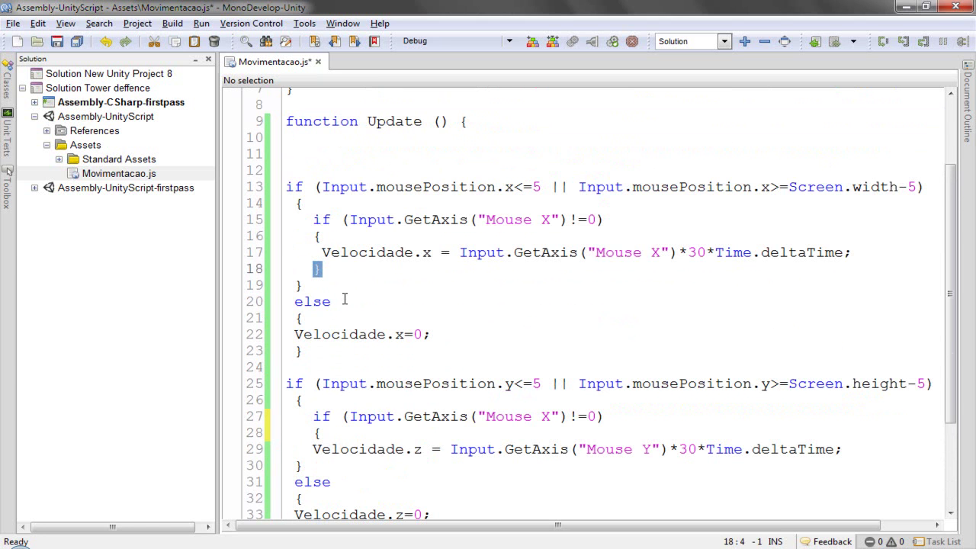
{"action": "scroll", "coordinate": [345, 300], "scroll_direction": "down", "scroll_amount": 2}
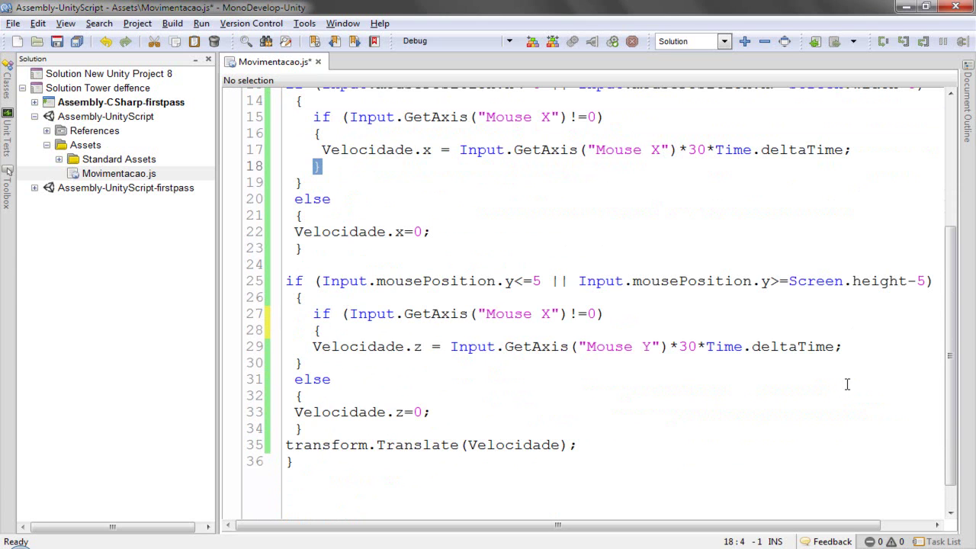
{"action": "left_click", "coordinate": [859, 346]}
{"action": "key", "text": "Return"}
{"action": "type", "text": "}"}
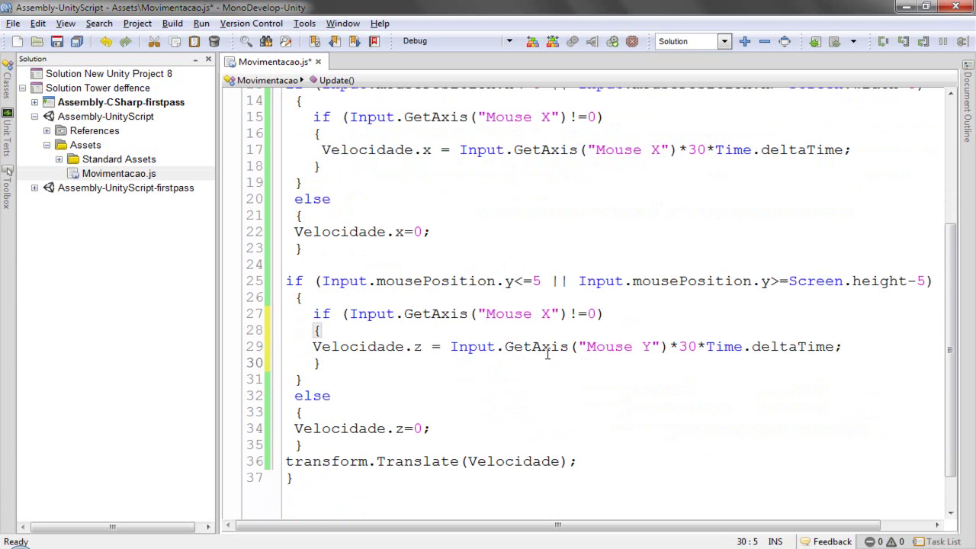
{"action": "scroll", "coordinate": [582, 390], "scroll_direction": "up", "scroll_amount": 1}
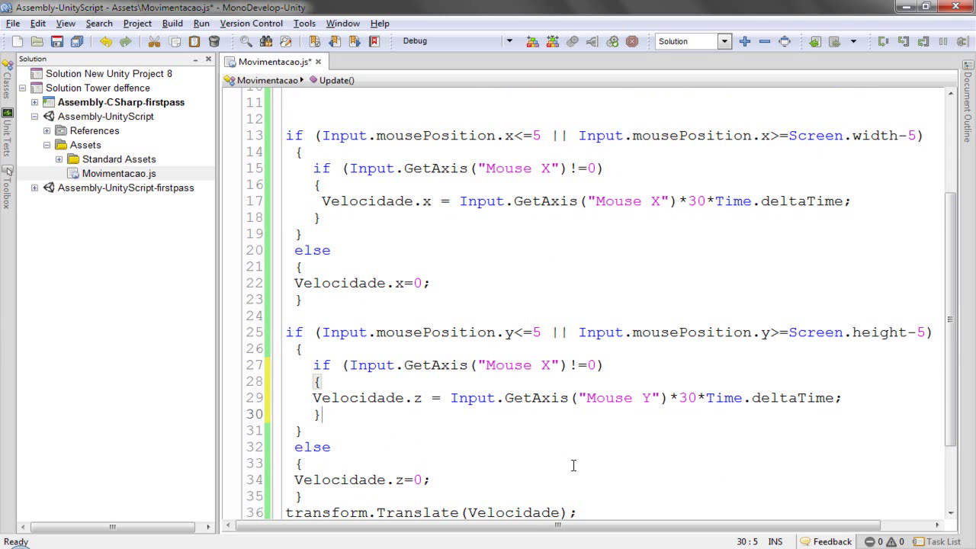
{"action": "left_click", "coordinate": [312, 398]}
- Change 'Mouse X' to 'Mouse Y' on line 27 and save the script
{"action": "double_click", "coordinate": [546, 365]}
{"action": "type", "text": "y"}
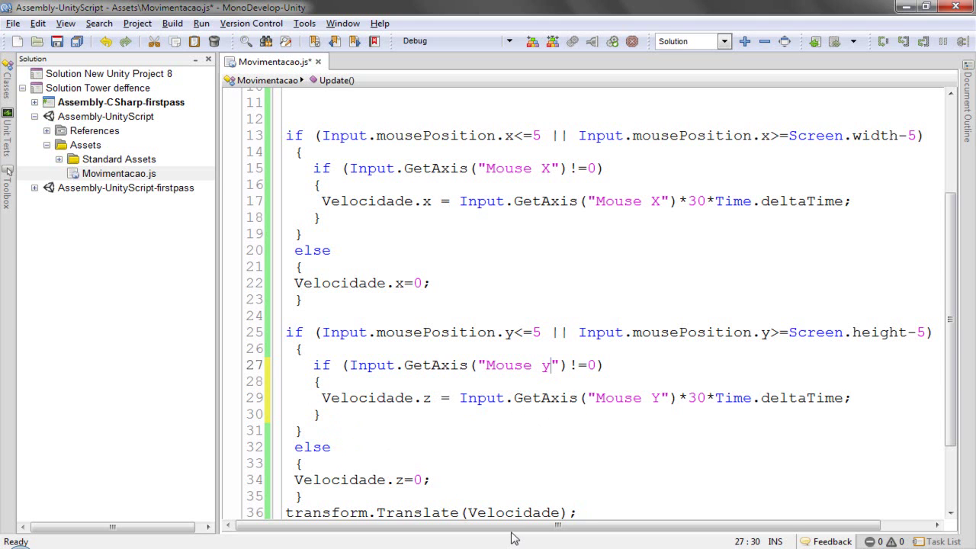
{"action": "key", "text": "BackSpace"}
{"action": "type", "text": "Y"}
{"action": "scroll", "coordinate": [479, 390], "scroll_direction": "up", "scroll_amount": 2}
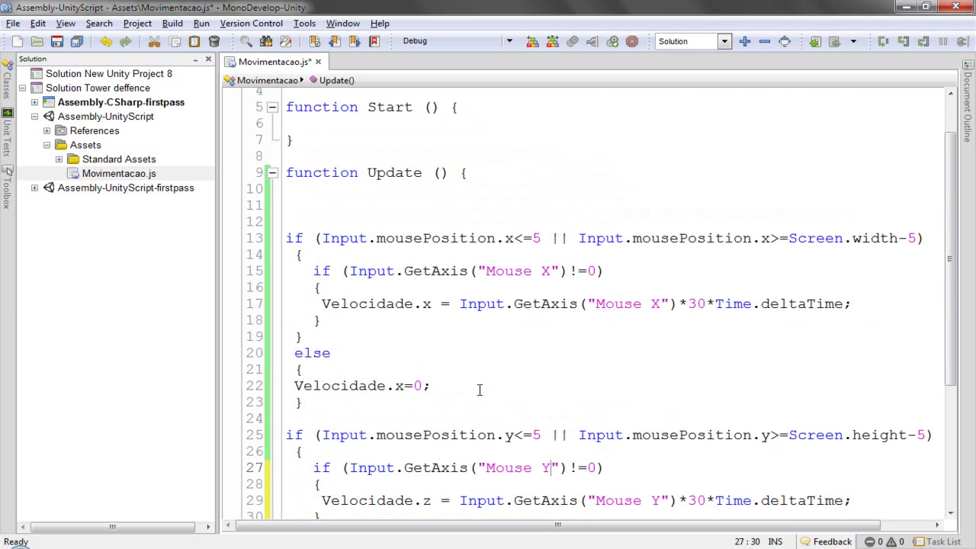
{"action": "scroll", "coordinate": [480, 390], "scroll_direction": "down", "scroll_amount": 4}
{"action": "scroll", "coordinate": [479, 390], "scroll_direction": "up", "scroll_amount": 2}
{"action": "left_click", "coordinate": [57, 42]}
- Restart play mode in Unity with Ctrl+P, test the Mouse Y edge movement, then stop playing
{"action": "left_click", "coordinate": [543, 546]}
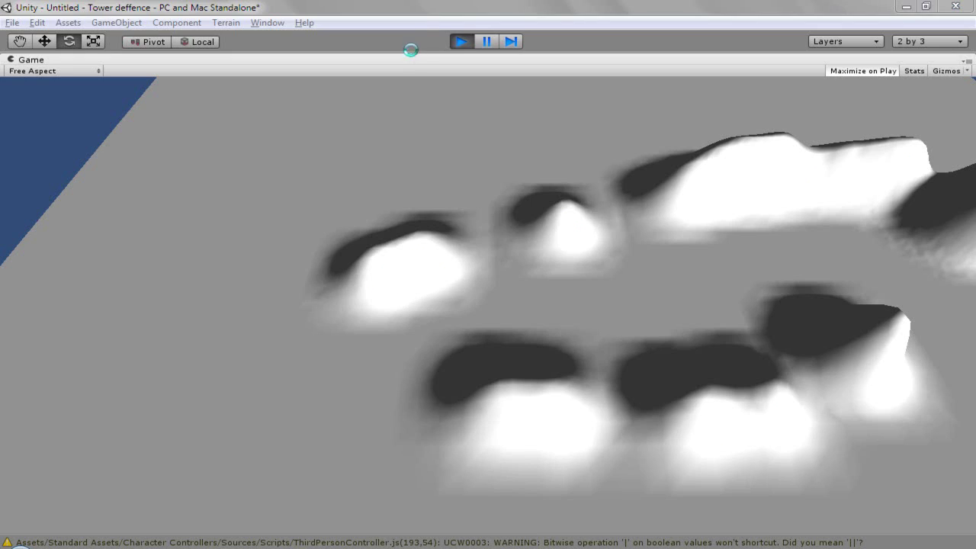
{"action": "left_click", "coordinate": [459, 42]}
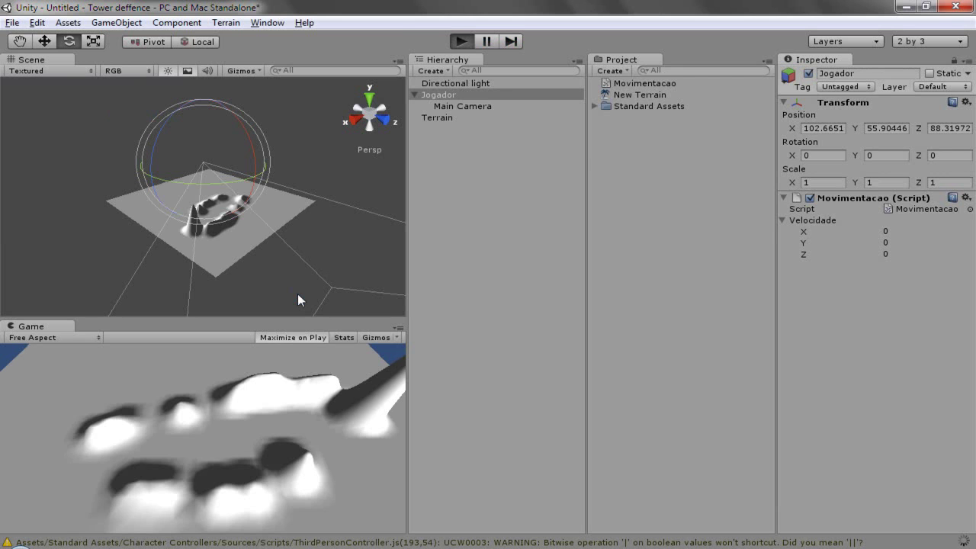
{"action": "key", "text": "ctrl+p"}
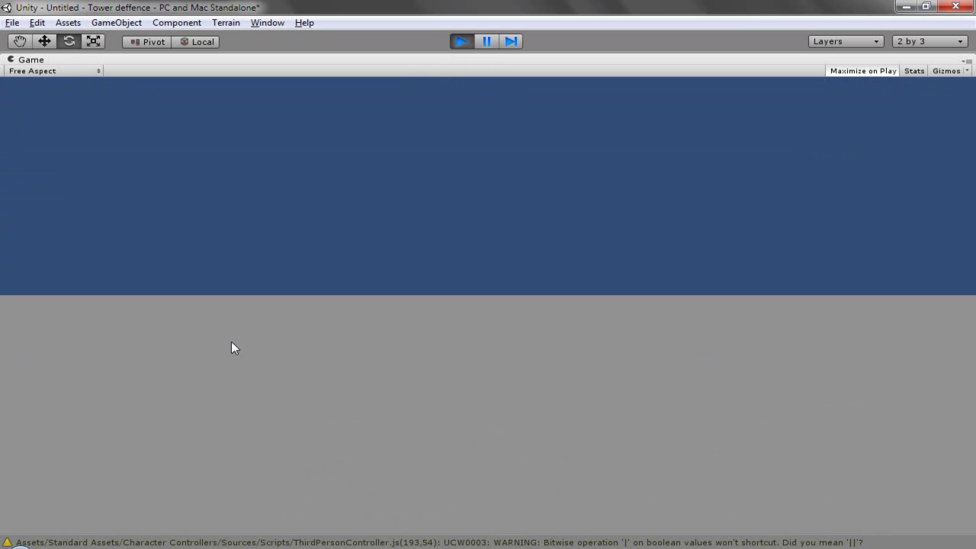
{"action": "left_click", "coordinate": [458, 42]}
- Back in MonoDevelop, select the 'Input.' text on line 29
{"action": "mouse_move", "coordinate": [552, 547]}
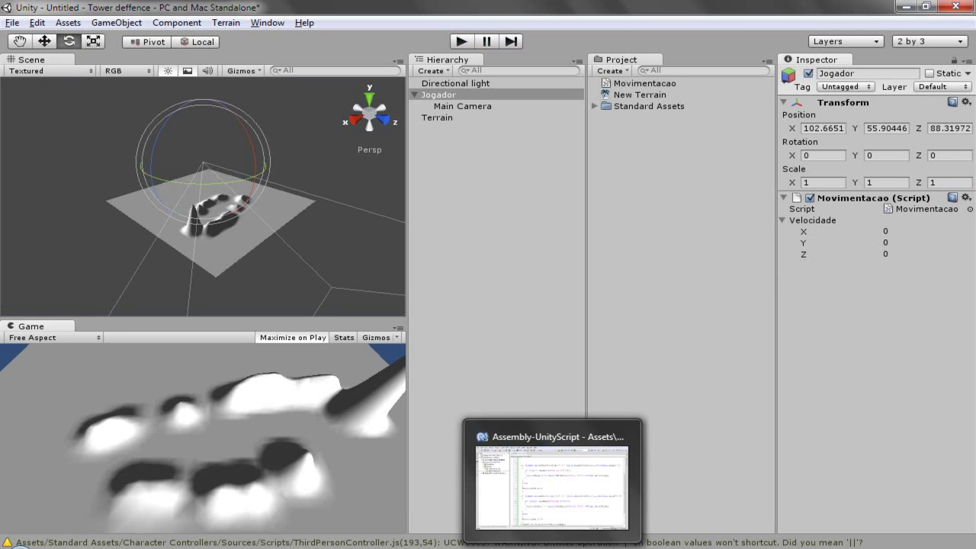
{"action": "left_click", "coordinate": [580, 484]}
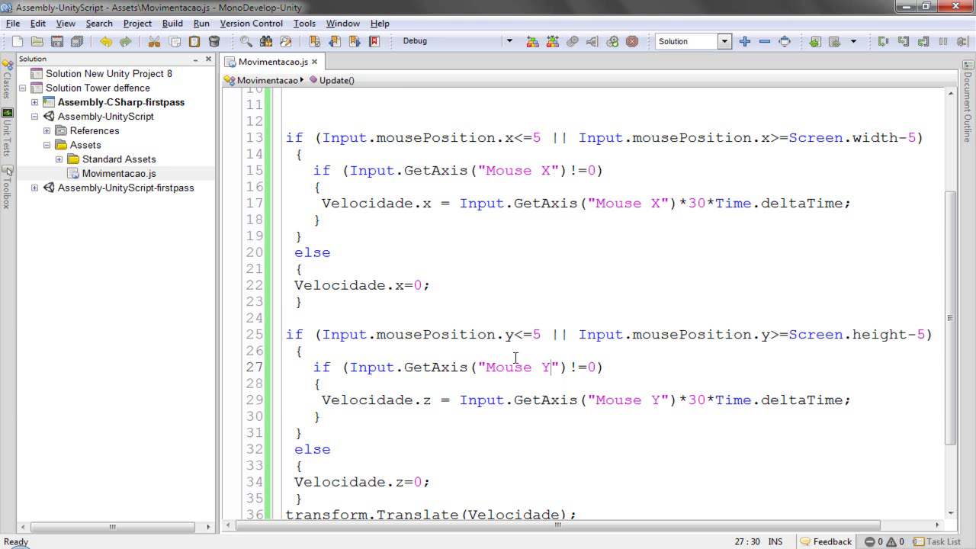
{"action": "scroll", "coordinate": [549, 412], "scroll_direction": "up", "scroll_amount": 2}
{"action": "scroll", "coordinate": [549, 412], "scroll_direction": "up", "scroll_amount": 4}
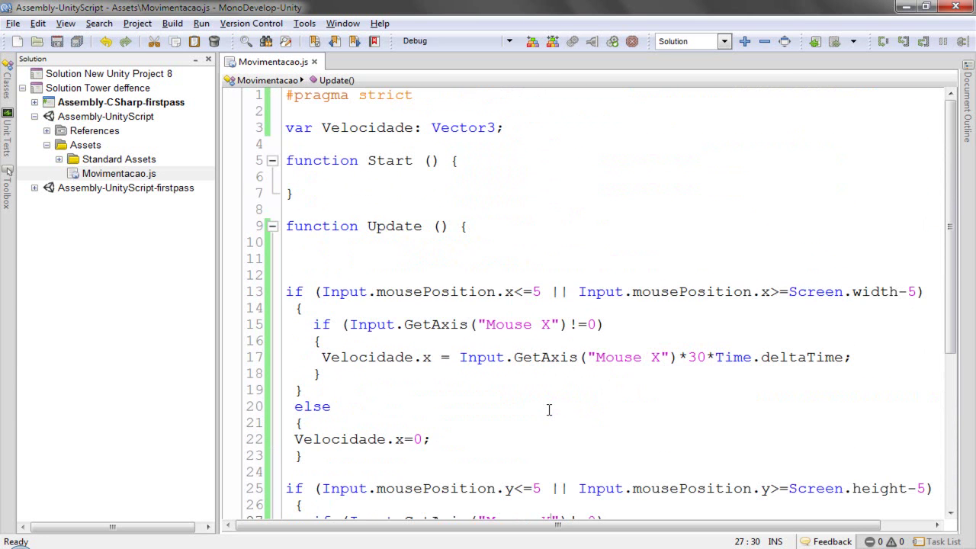
{"action": "scroll", "coordinate": [550, 413], "scroll_direction": "down", "scroll_amount": 5}
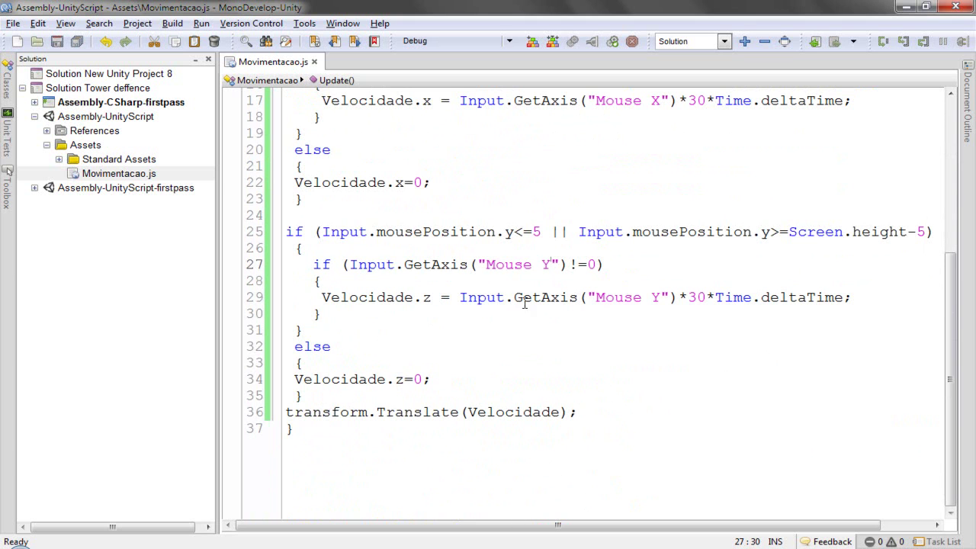
{"action": "left_click_drag", "start_coordinate": [515, 298], "coordinate": [449, 298]}
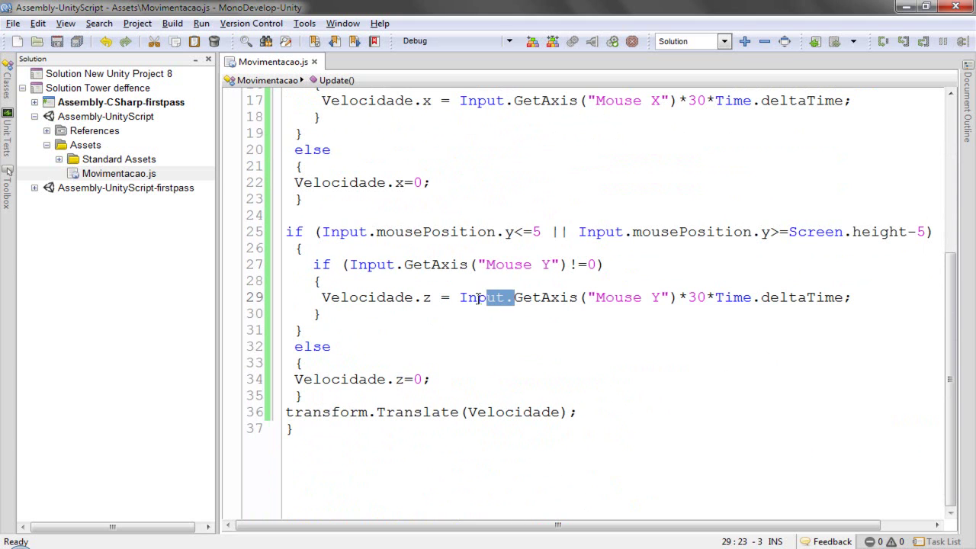
- Start a new line 36 after line 35 with 'Input.' and browse its autocomplete members
{"action": "left_click", "coordinate": [309, 396]}
{"action": "key", "text": "Return"}
{"action": "key", "text": "ctrl+v"}
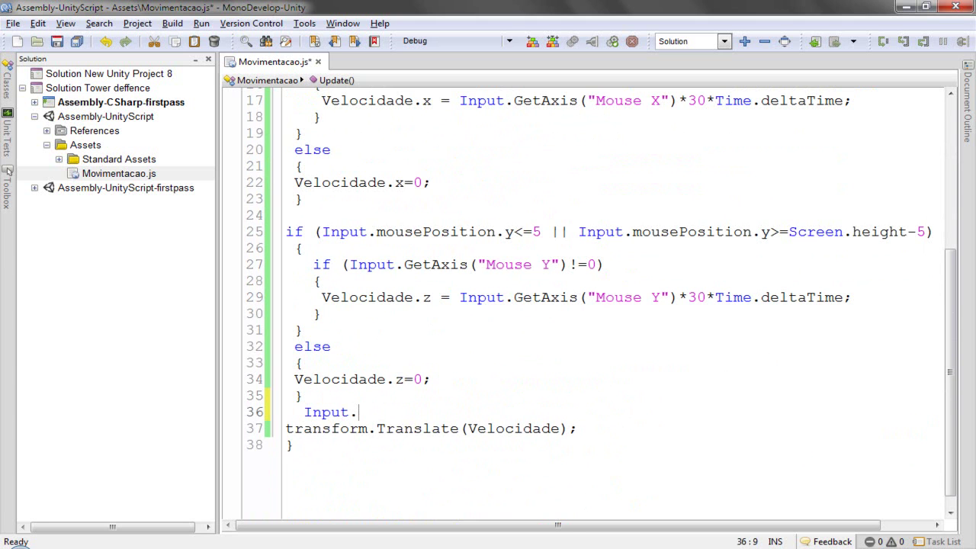
{"action": "key", "text": "BackSpace"}
{"action": "type", "text": "."}
{"action": "key", "text": "Down"}
{"action": "key", "text": "Down"}
{"action": "key", "text": "Down"}
{"action": "key", "text": "Down"}
{"action": "key", "text": "Down"}
{"action": "key", "text": "Down"}
{"action": "key", "text": "Down"}
{"action": "key", "text": "Down"}
{"action": "key", "text": "Down"}
{"action": "key", "text": "Down"}
{"action": "key", "text": "Down"}
{"action": "key", "text": "Down"}
{"action": "key", "text": "Down"}
{"action": "key", "text": "Down"}
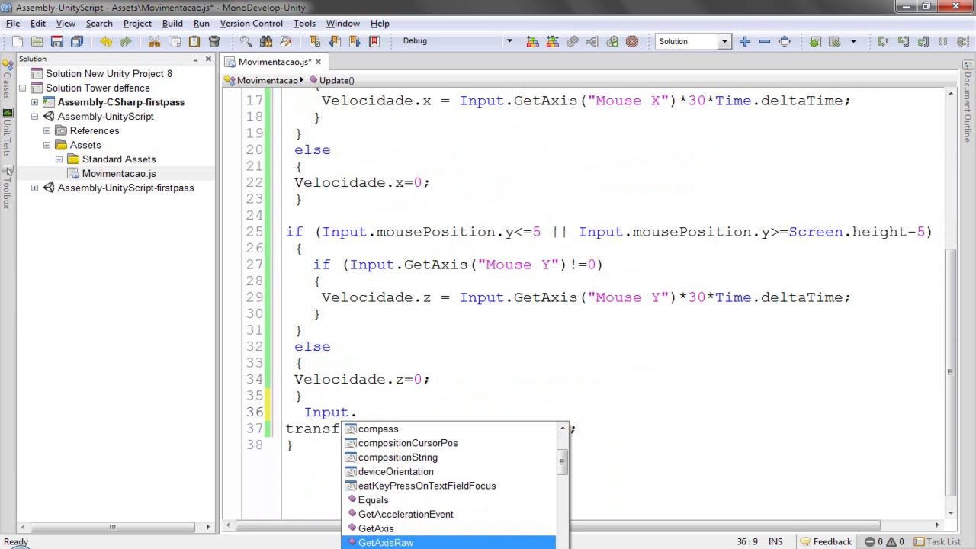
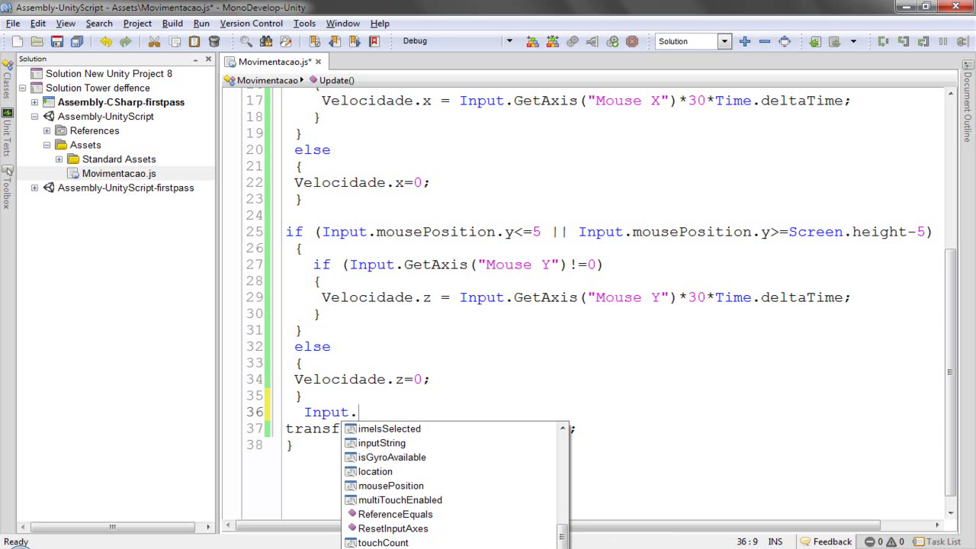
- Dismiss the MonoDevelop autocomplete popup and return to the Unity editor showing Jogador
{"action": "left_click", "coordinate": [436, 320]}
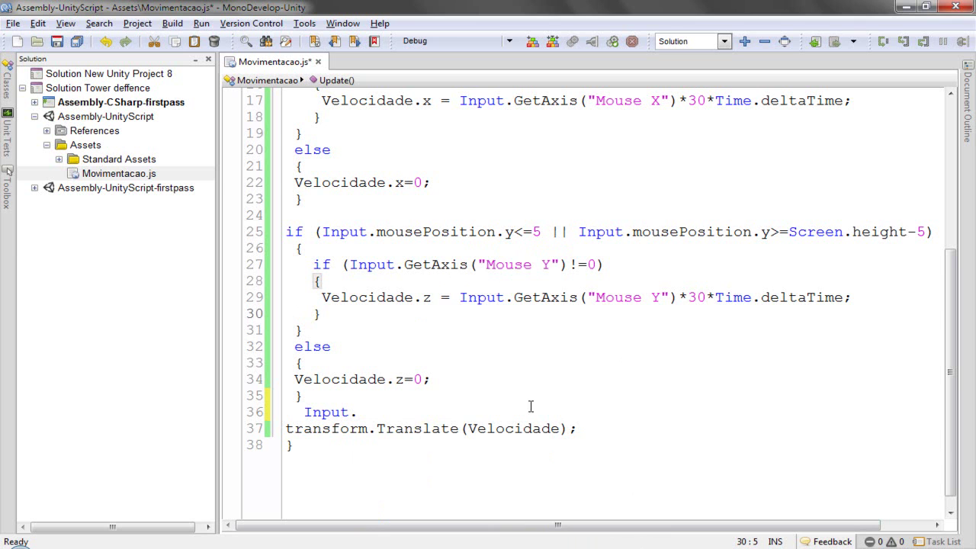
{"action": "key", "text": "alt+Tab"}
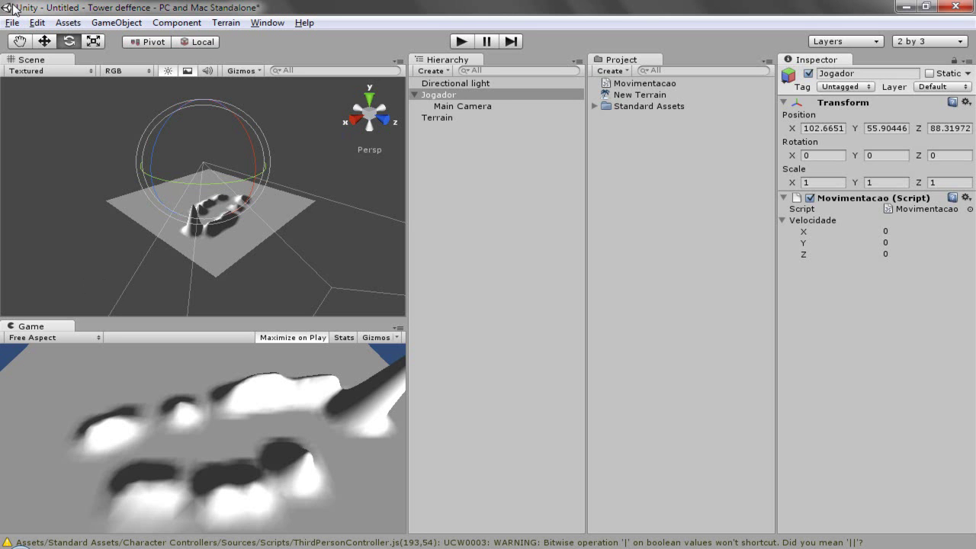
- Open the Input settings via Edit > Project Settings and inspect the Horizontal axis
{"action": "left_click", "coordinate": [34, 24]}
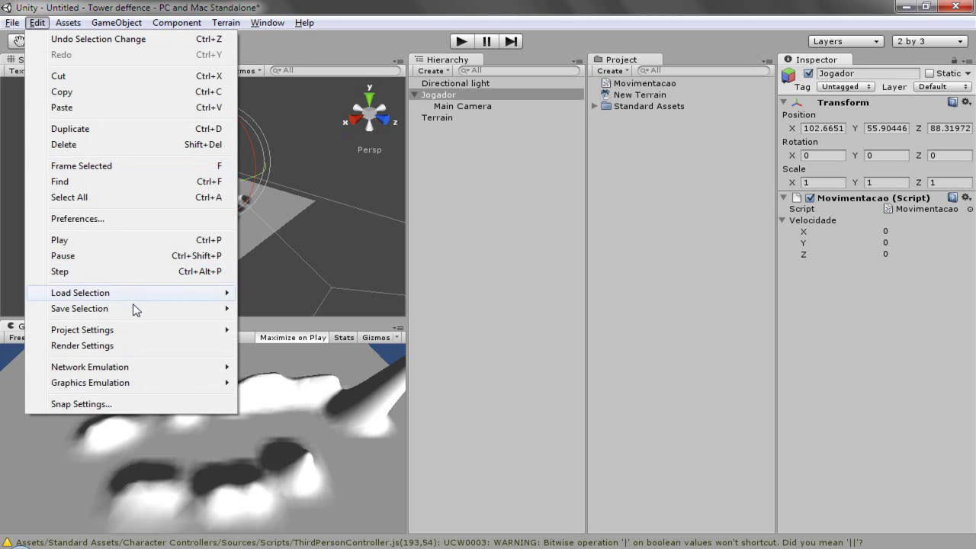
{"action": "mouse_move", "coordinate": [130, 331]}
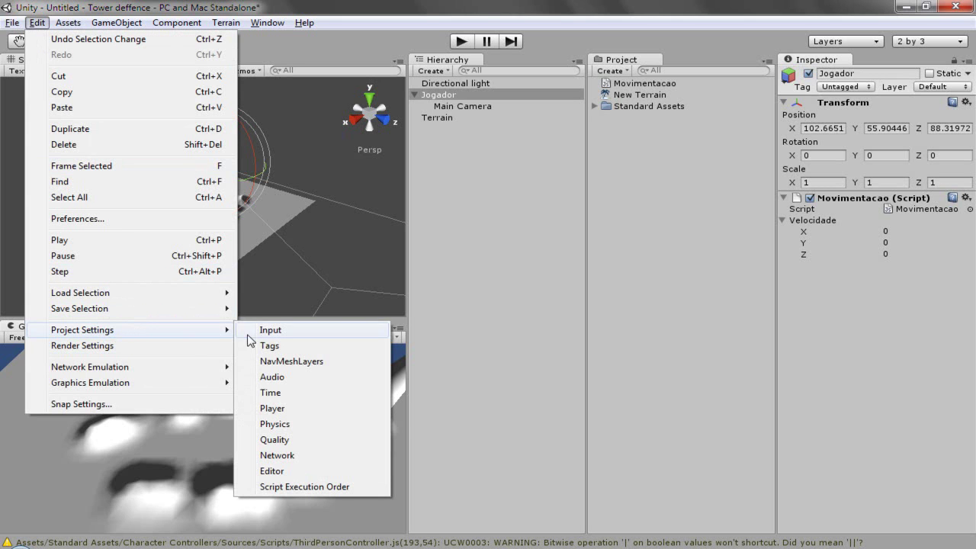
{"action": "left_click", "coordinate": [279, 336]}
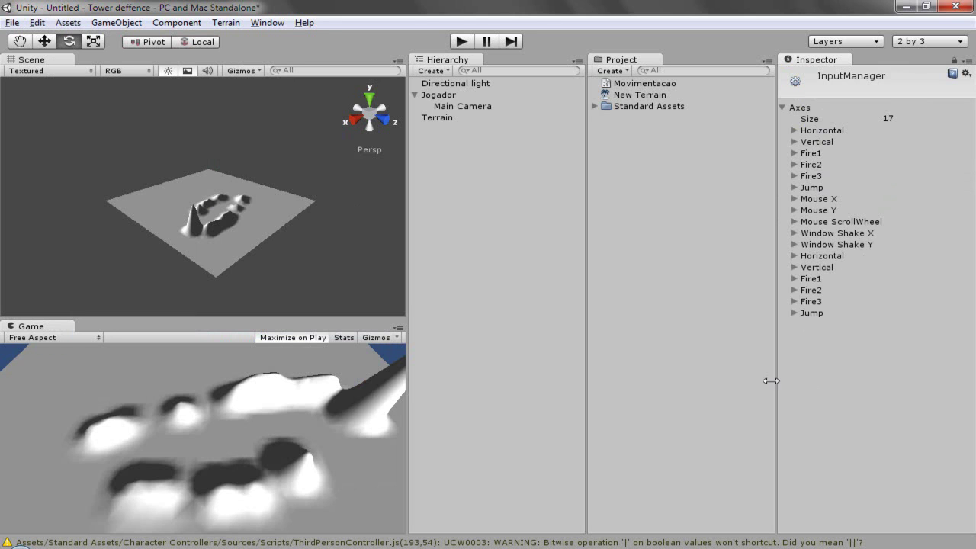
{"action": "left_click", "coordinate": [795, 131]}
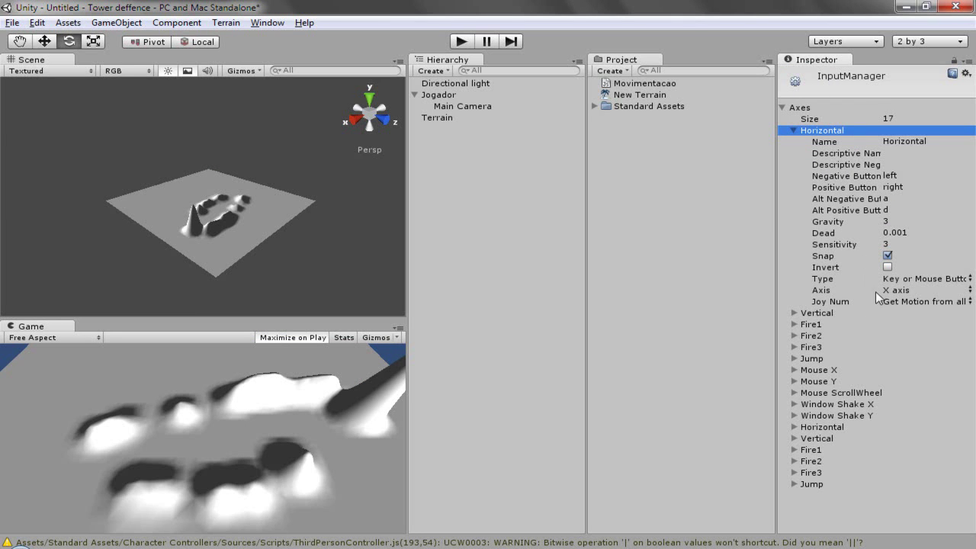
{"action": "left_click", "coordinate": [794, 130]}
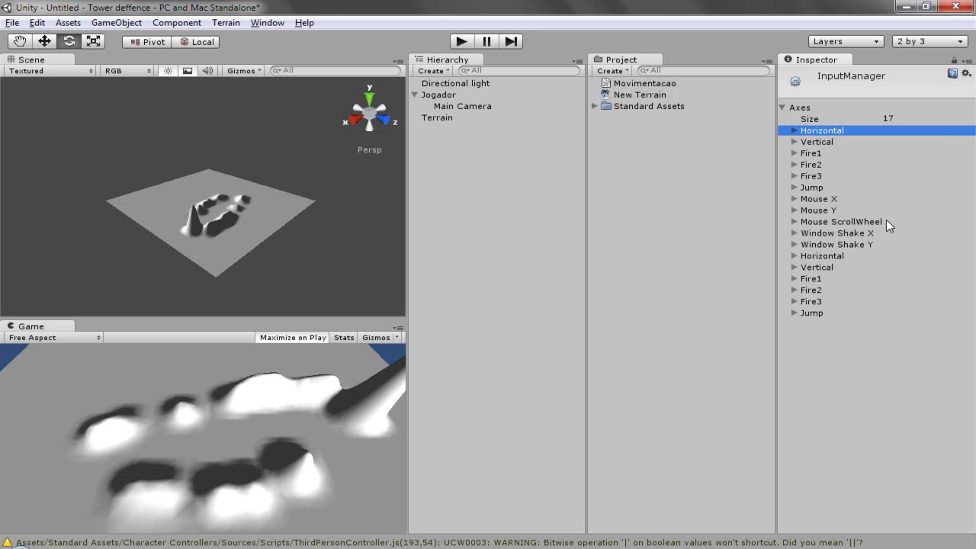
{"action": "key", "text": "alt+Tab"}
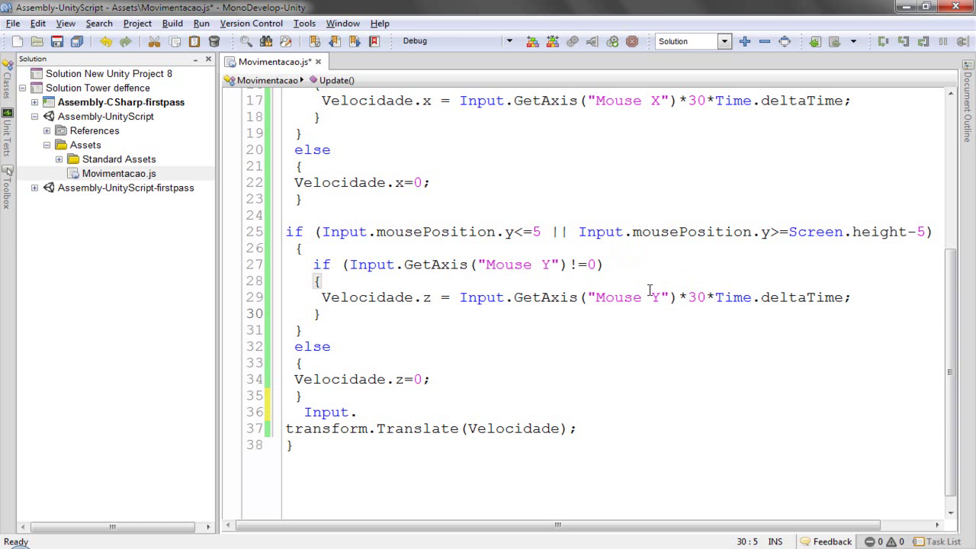
{"action": "key", "text": "alt+Tab"}
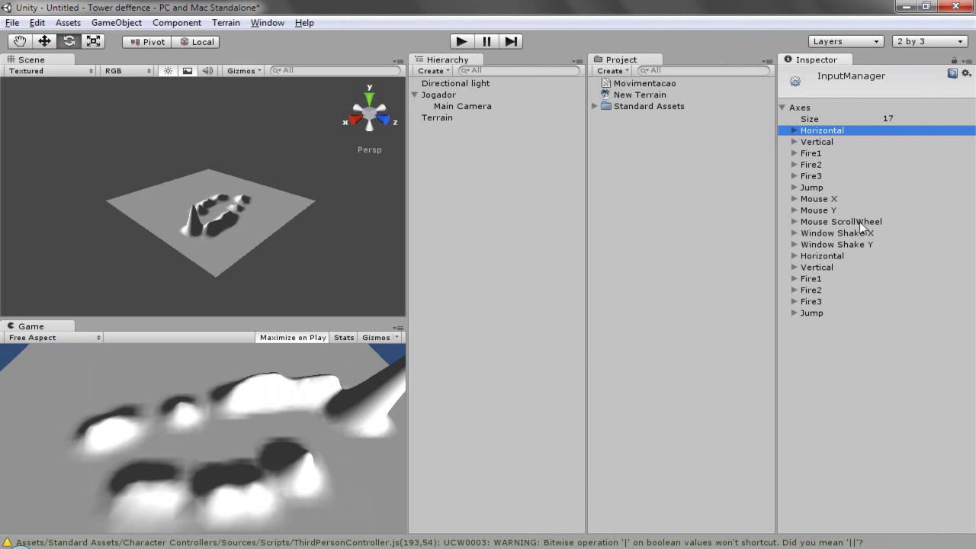
- Copy the Mouse ScrollWheel axis name and paste it after Input. on script line 36
{"action": "left_click", "coordinate": [866, 222]}
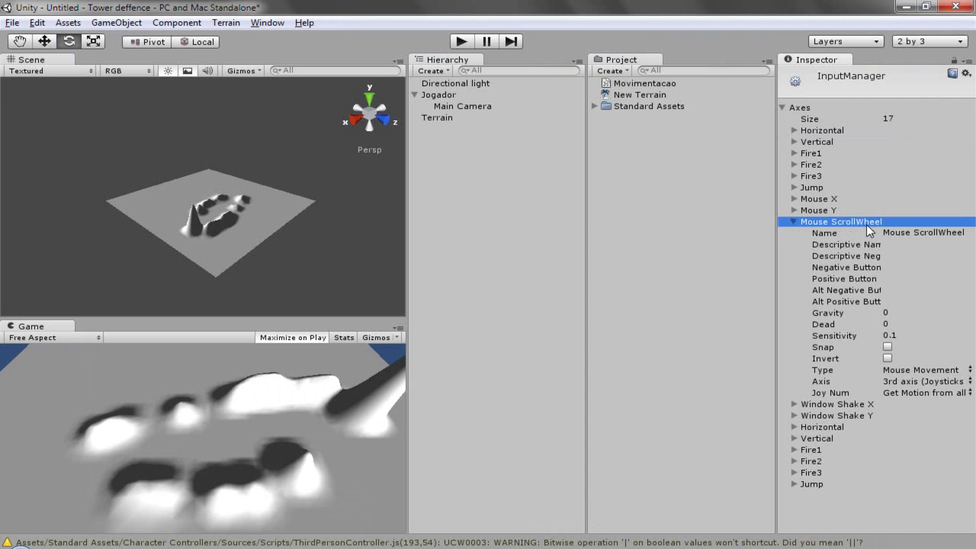
{"action": "double_click", "coordinate": [908, 233]}
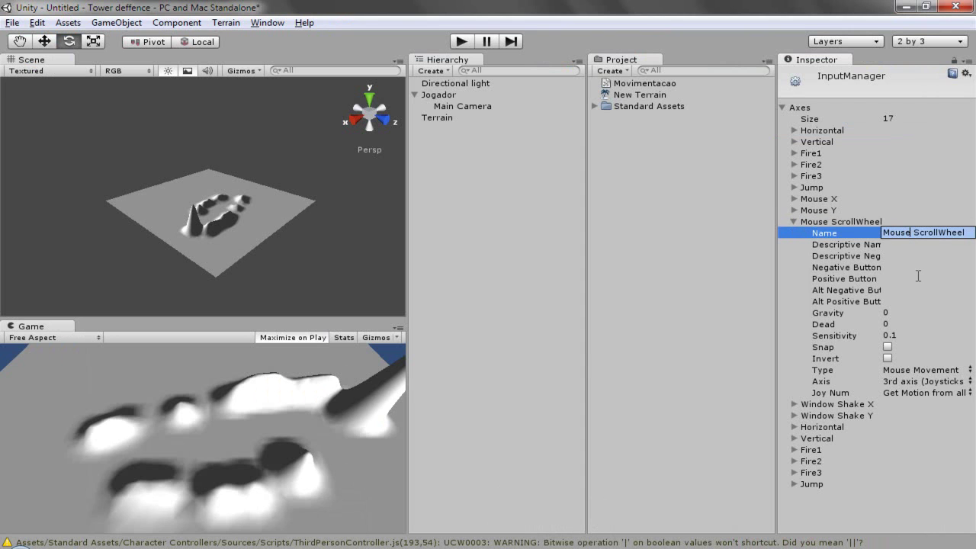
{"action": "key", "text": "ctrl+a"}
{"action": "key", "text": "ctrl+c"}
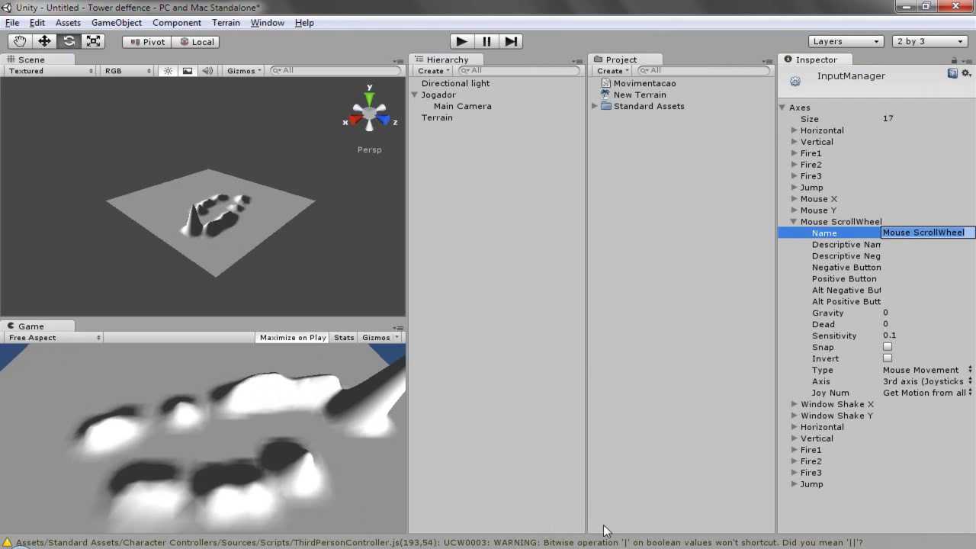
{"action": "key", "text": "alt+Tab"}
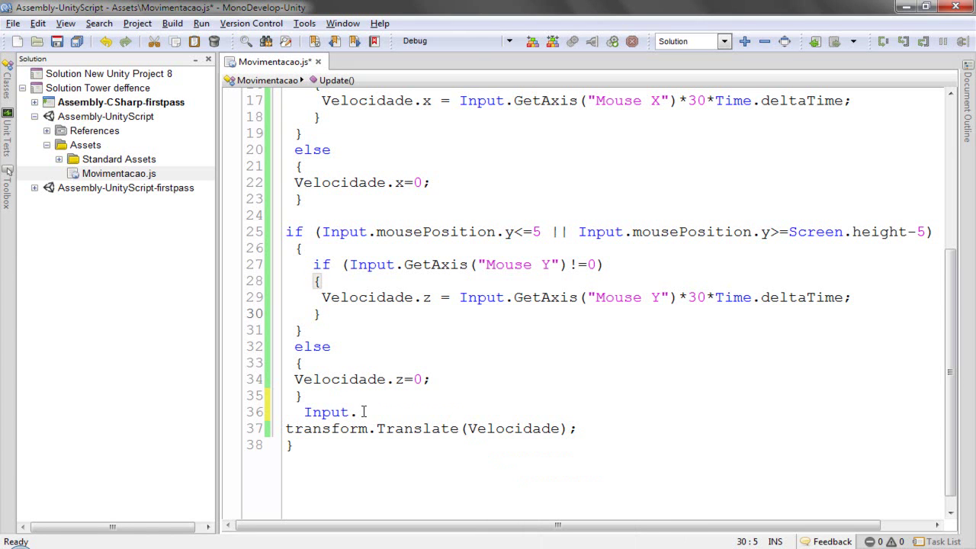
{"action": "key", "text": "ctrl+v"}
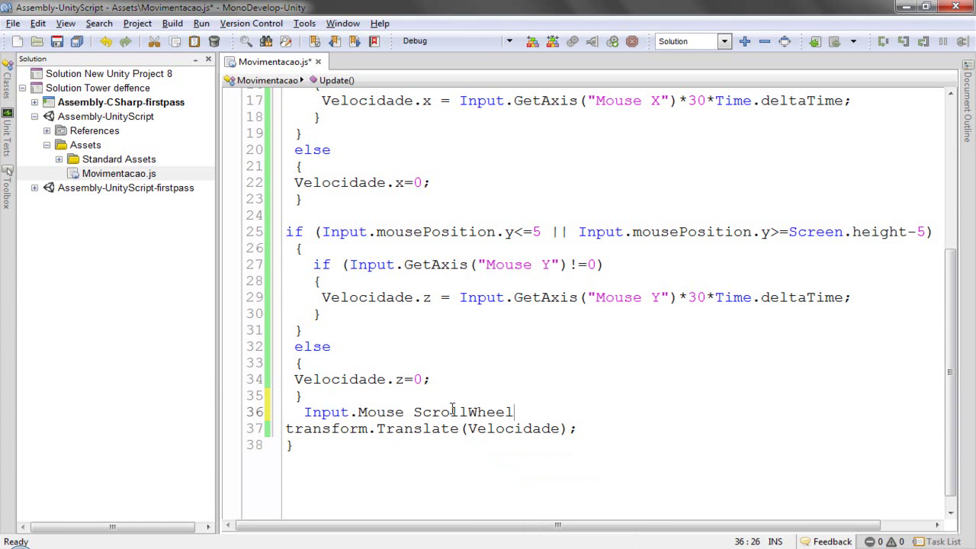
{"action": "key", "text": "alt+Tab"}
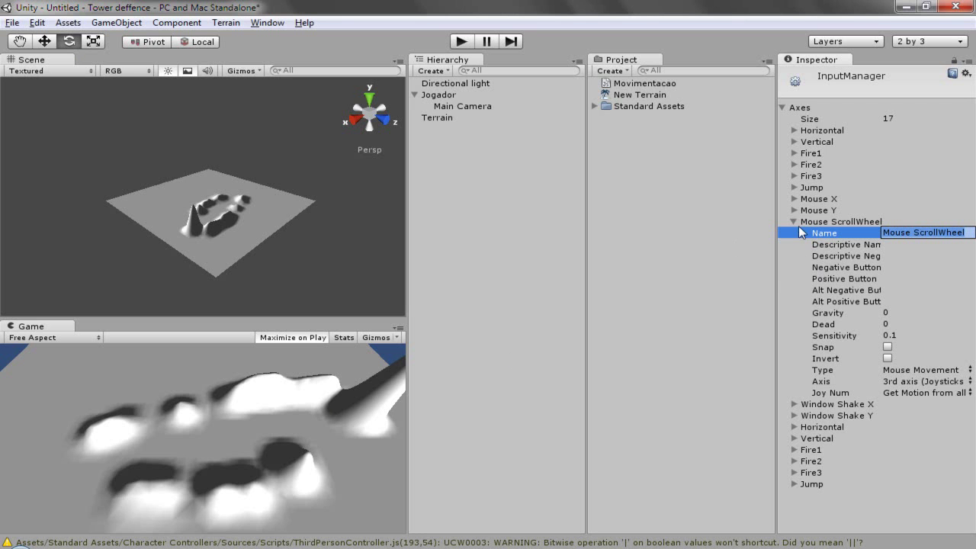
{"action": "left_click", "coordinate": [796, 222]}
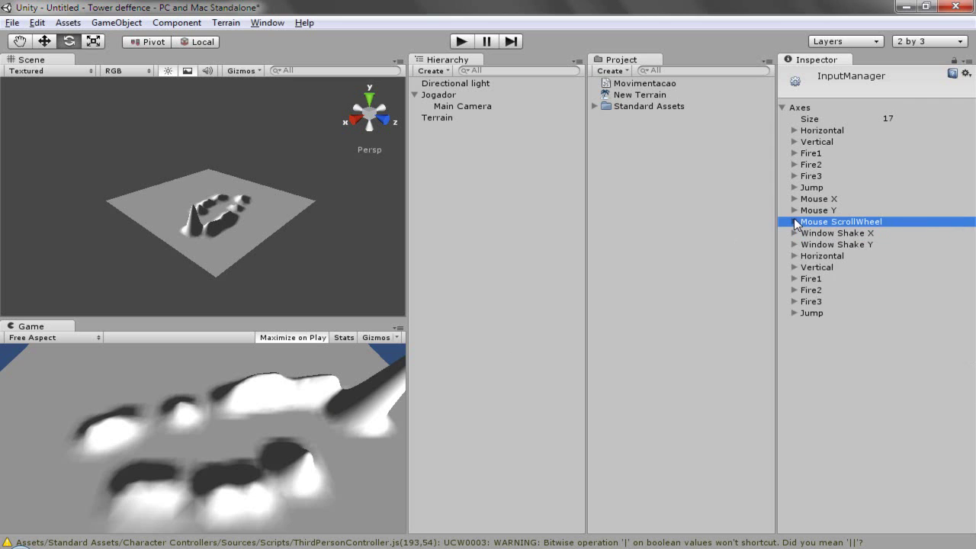
- Inspect the Jump, Vertical and Window Shake X axes and their input type choices
{"action": "left_click", "coordinate": [808, 314]}
{"action": "left_click", "coordinate": [806, 315]}
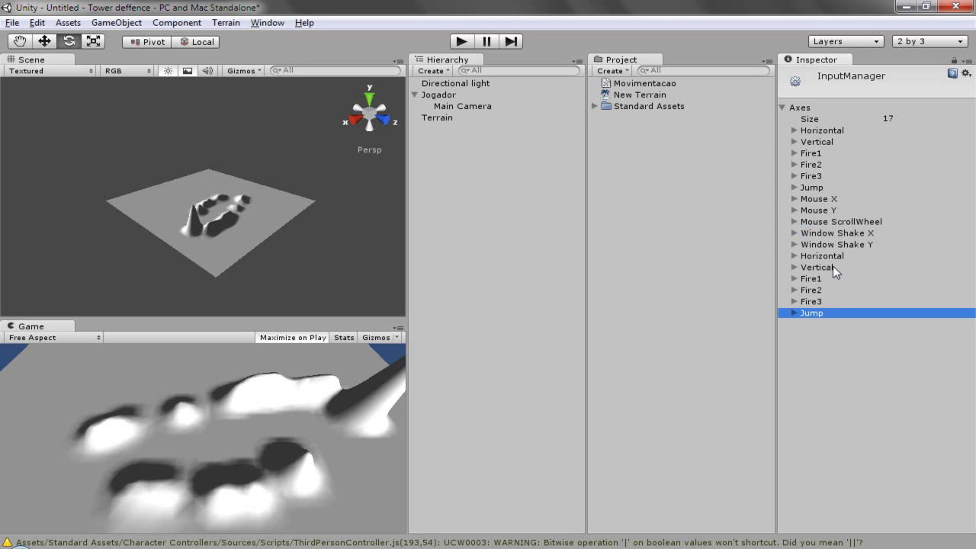
{"action": "left_click", "coordinate": [829, 266]}
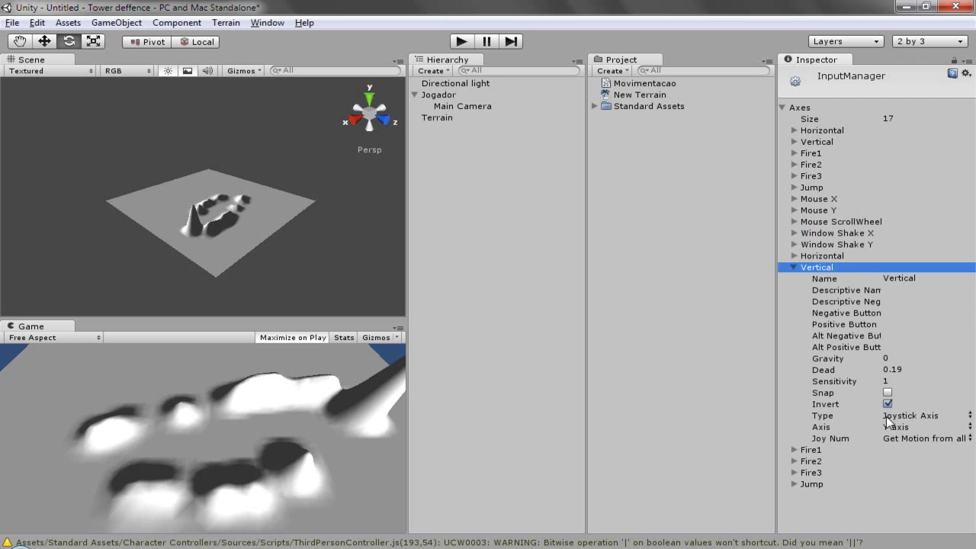
{"action": "left_click", "coordinate": [813, 269]}
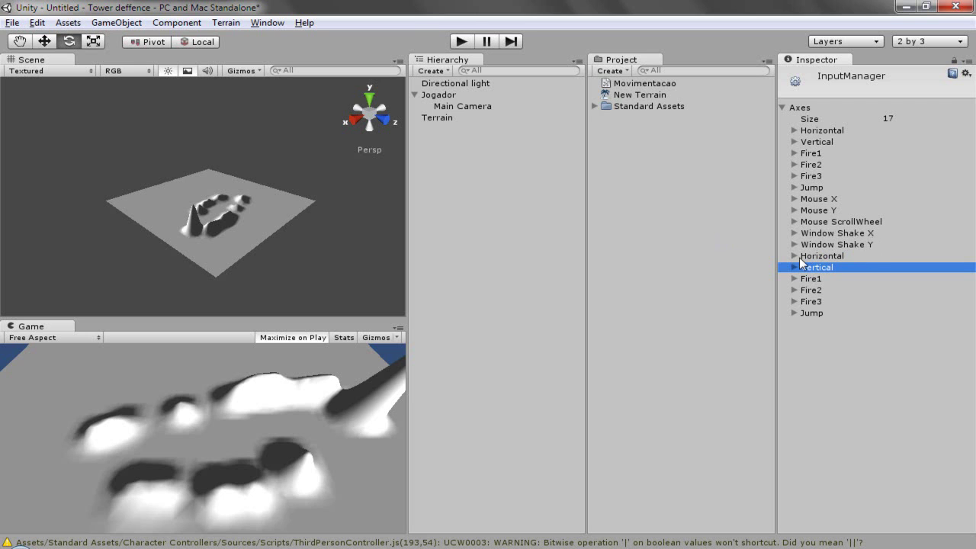
{"action": "left_click", "coordinate": [842, 235]}
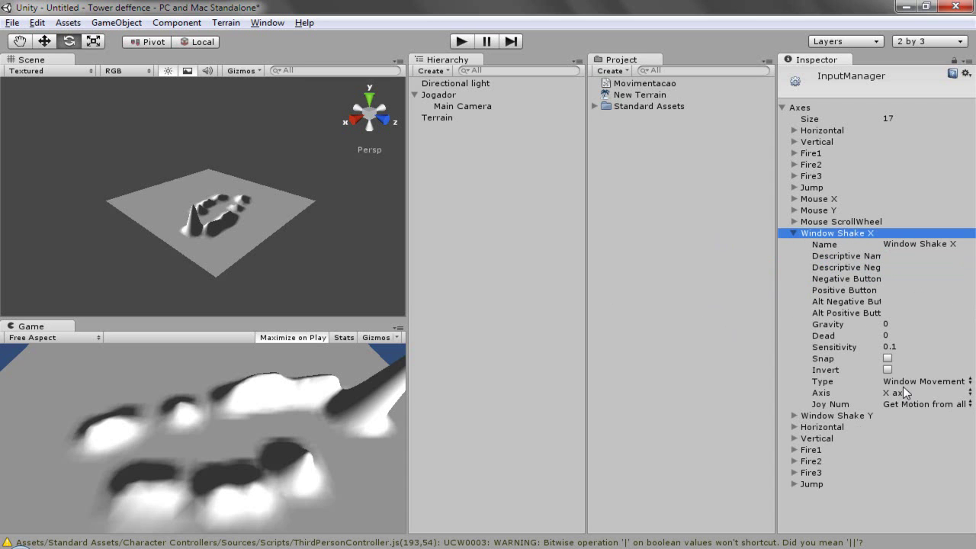
{"action": "left_click", "coordinate": [970, 382]}
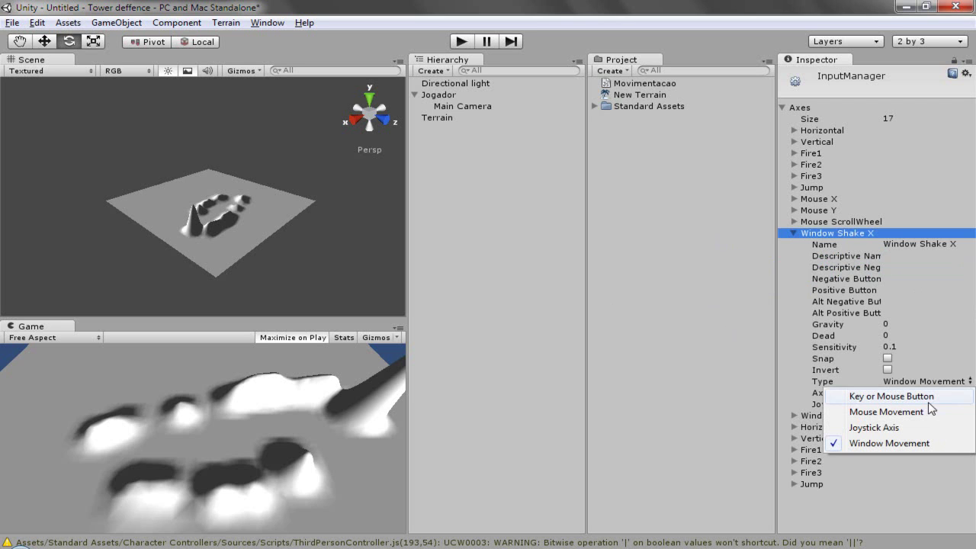
{"action": "left_click", "coordinate": [649, 401]}
- Reopen the Input settings and raise the InputManager Axes Size from 17 to 18
{"action": "left_click", "coordinate": [37, 22]}
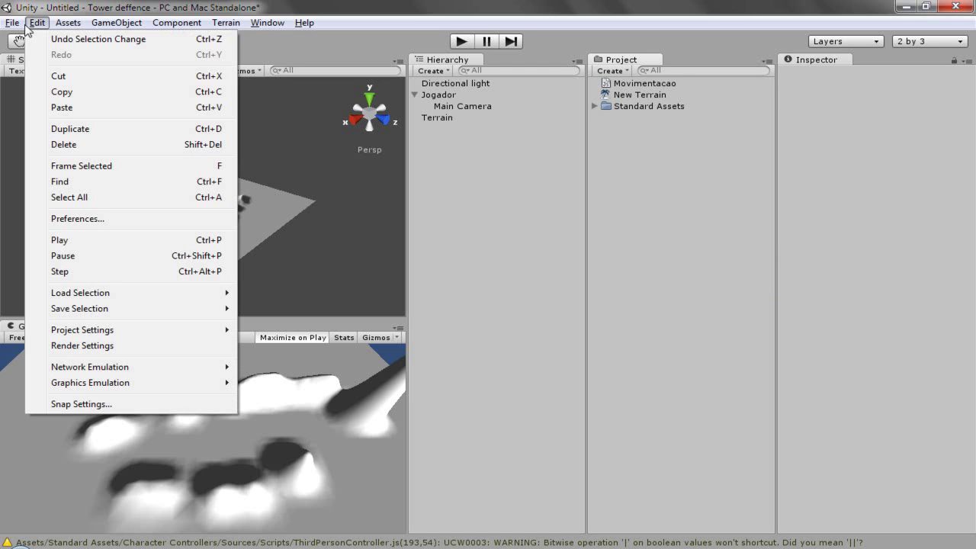
{"action": "mouse_move", "coordinate": [150, 331]}
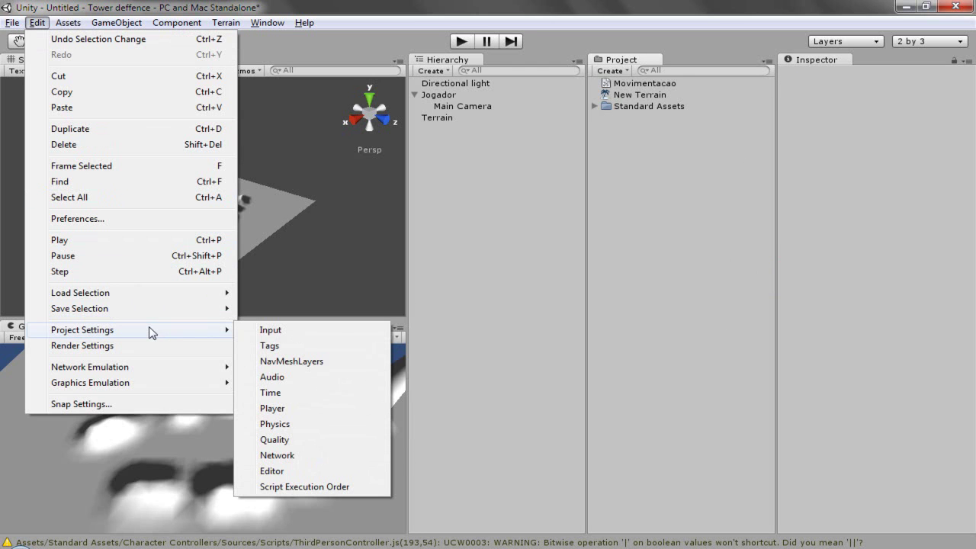
{"action": "left_click", "coordinate": [297, 333]}
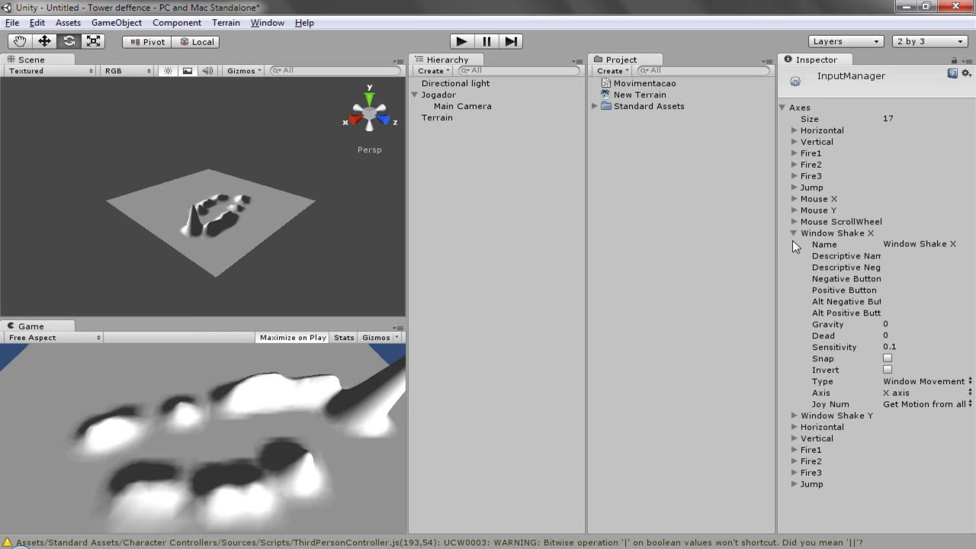
{"action": "left_click", "coordinate": [791, 233]}
{"action": "left_click", "coordinate": [912, 119]}
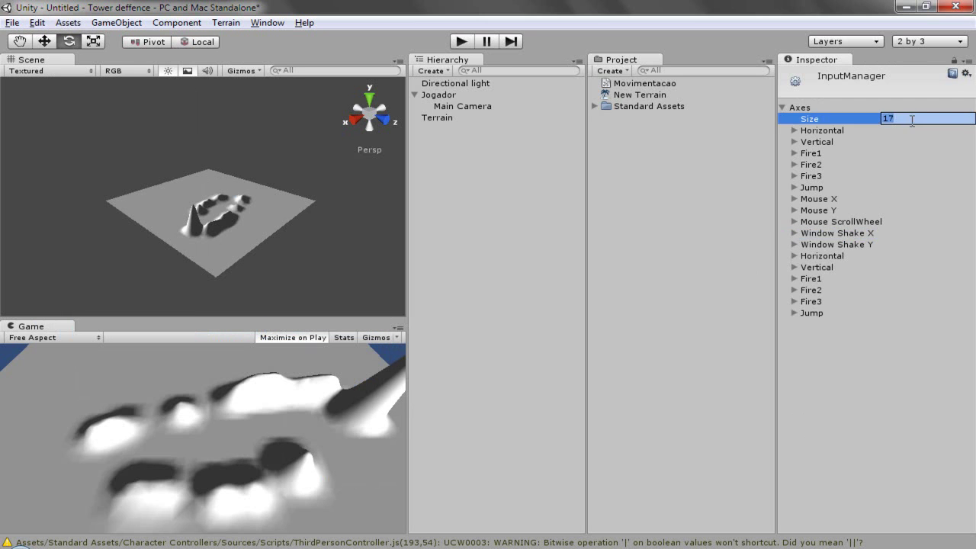
{"action": "type", "text": "18"}
{"action": "key", "text": "Return"}
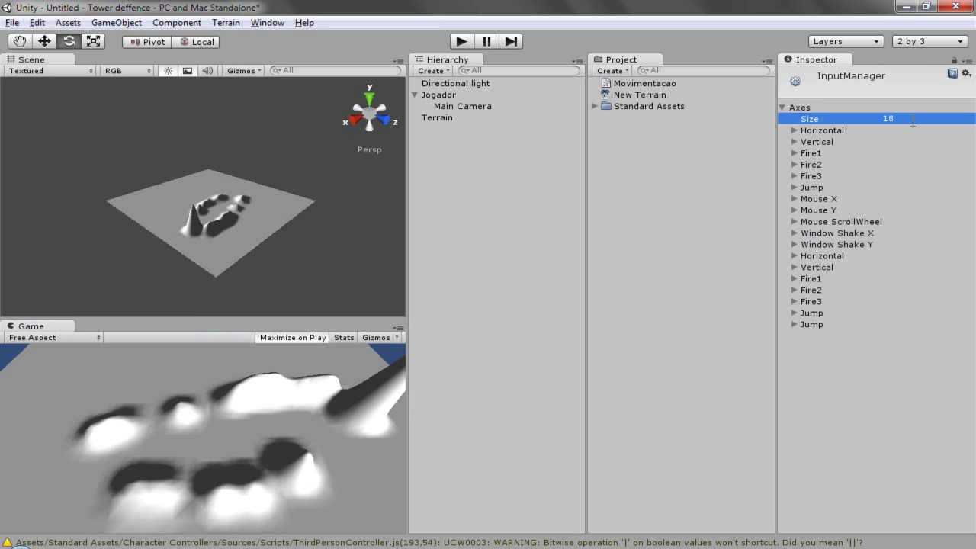
- Expand the new duplicate Jump axis and rename it to a custom name
{"action": "left_click", "coordinate": [823, 324]}
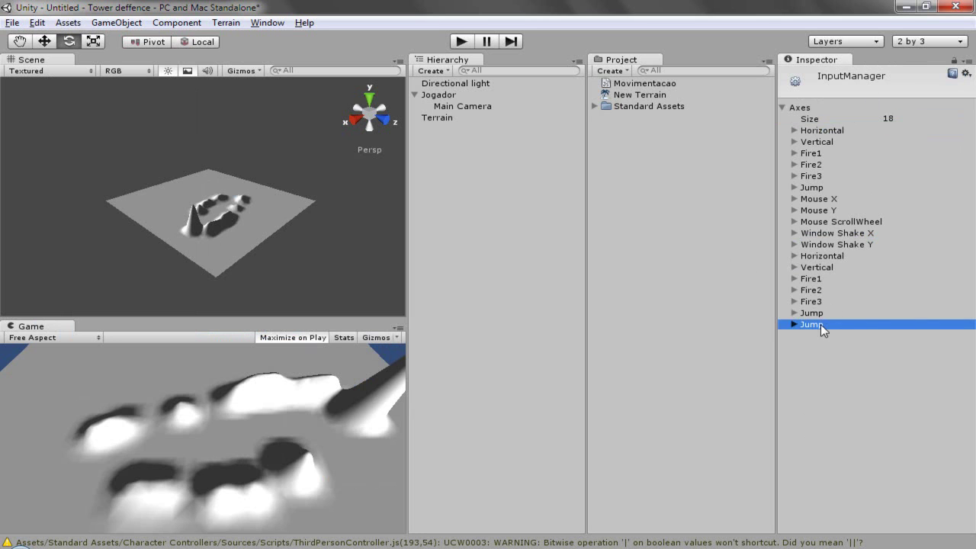
{"action": "left_click", "coordinate": [820, 324]}
{"action": "left_click", "coordinate": [943, 346]}
{"action": "left_click", "coordinate": [936, 334]}
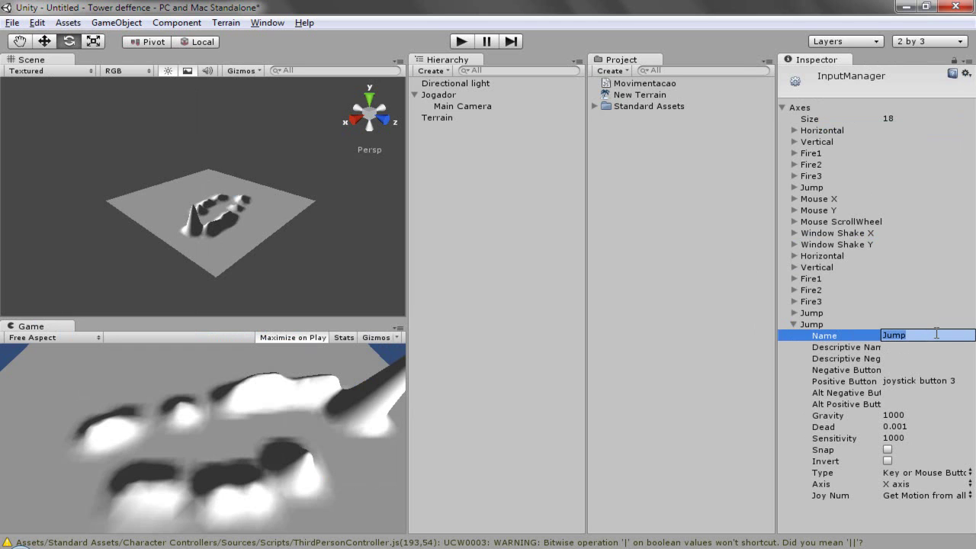
{"action": "type", "text": "bruno"}
{"action": "key", "text": "Return"}
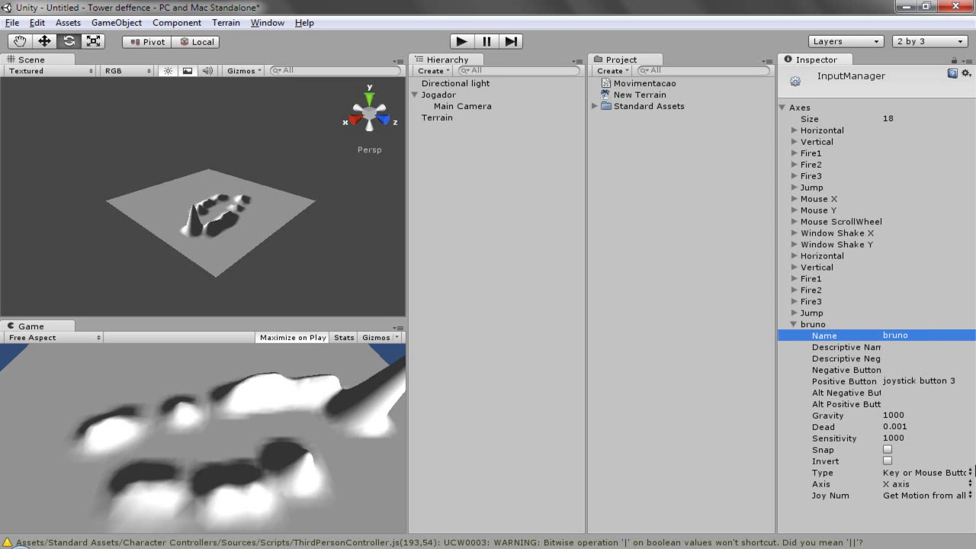
- Check the new axis's Type, Axis and Joy Num lists, keeping Key or Mouse Button and X axis
{"action": "left_click", "coordinate": [970, 473]}
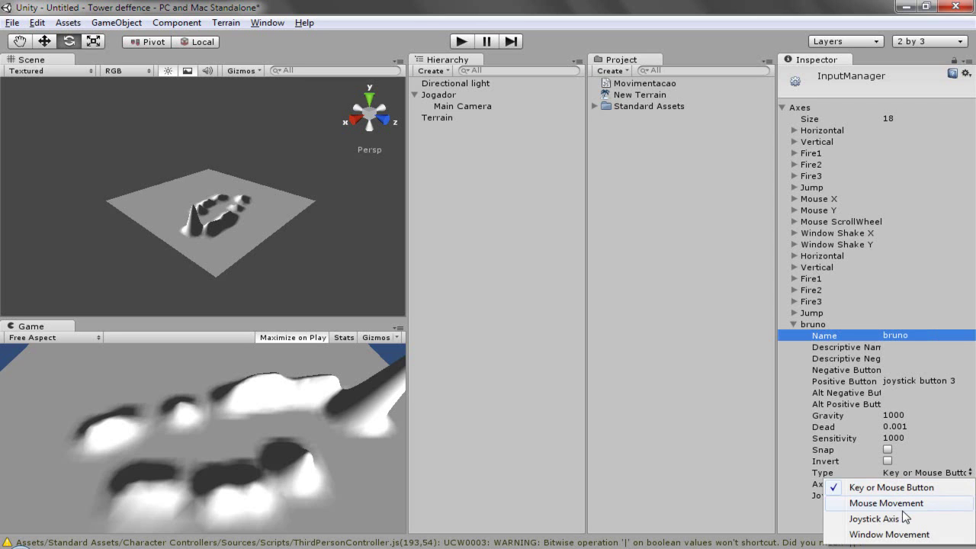
{"action": "left_click", "coordinate": [902, 487]}
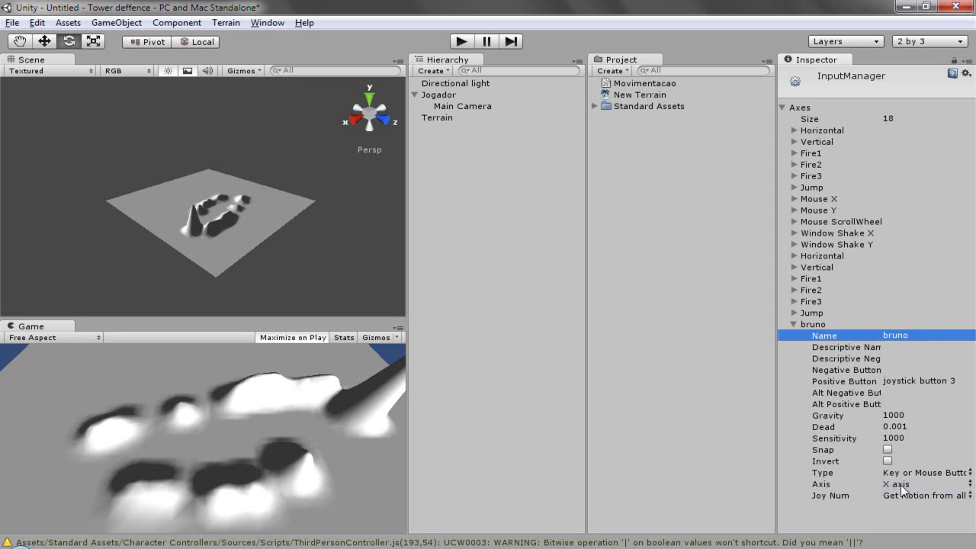
{"action": "left_click", "coordinate": [929, 488]}
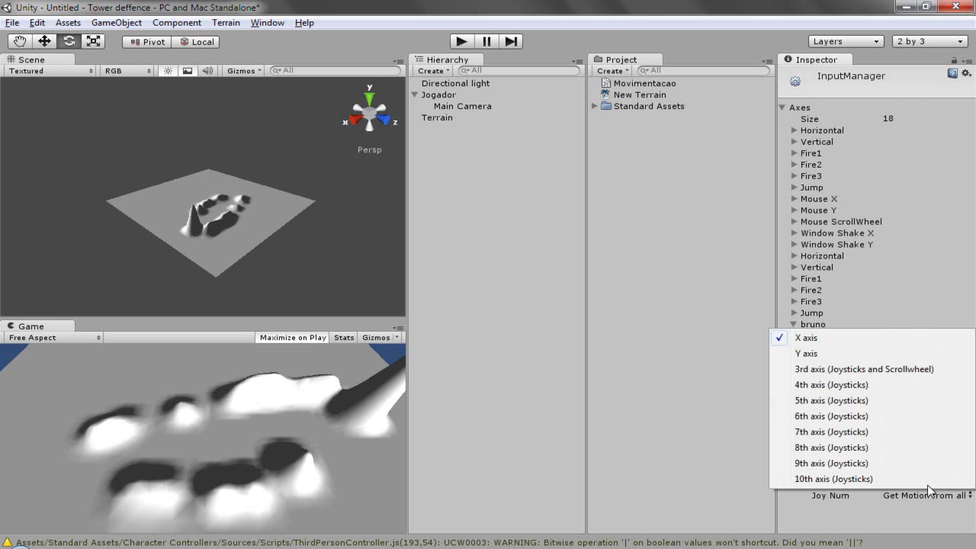
{"action": "left_click", "coordinate": [930, 489]}
{"action": "left_click", "coordinate": [941, 498]}
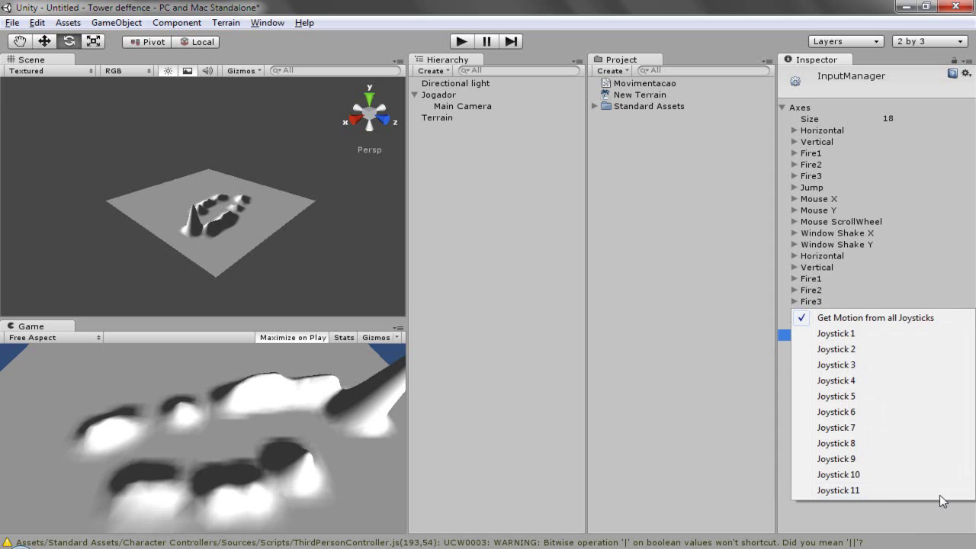
{"action": "left_click", "coordinate": [941, 525]}
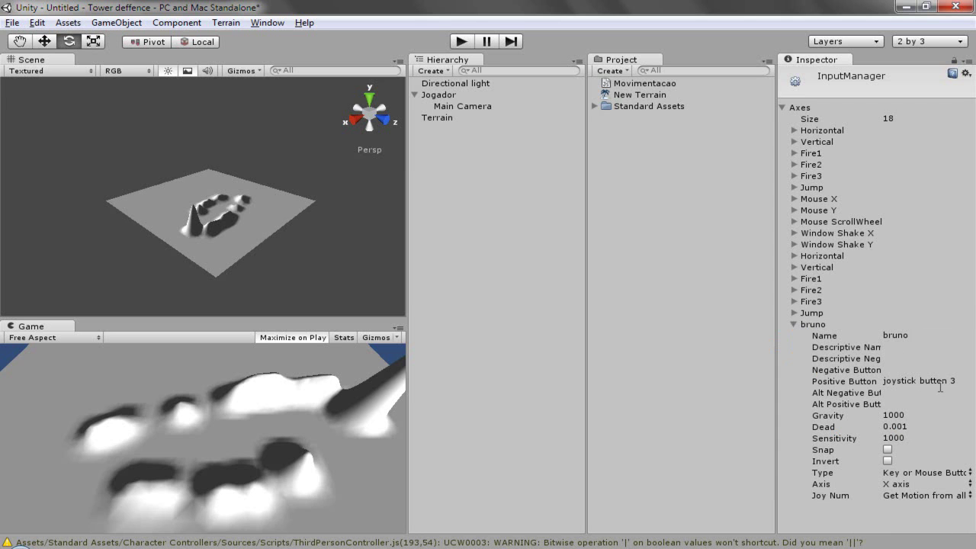
{"action": "left_click", "coordinate": [795, 325]}
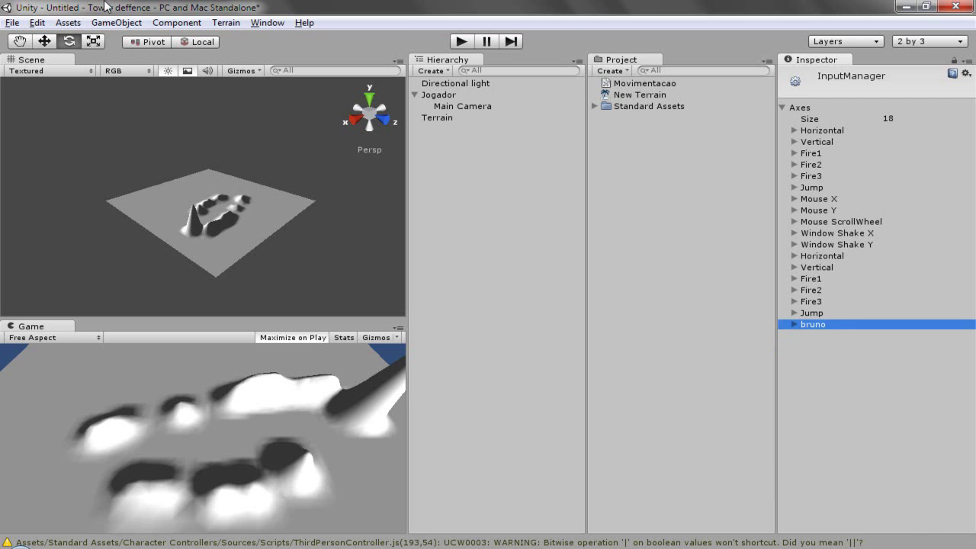
- Copy GetAxis("Mouse Y") from line 27 and paste it after Input. on line 36
{"action": "left_click", "coordinate": [38, 24]}
{"action": "mouse_move", "coordinate": [129, 333]}
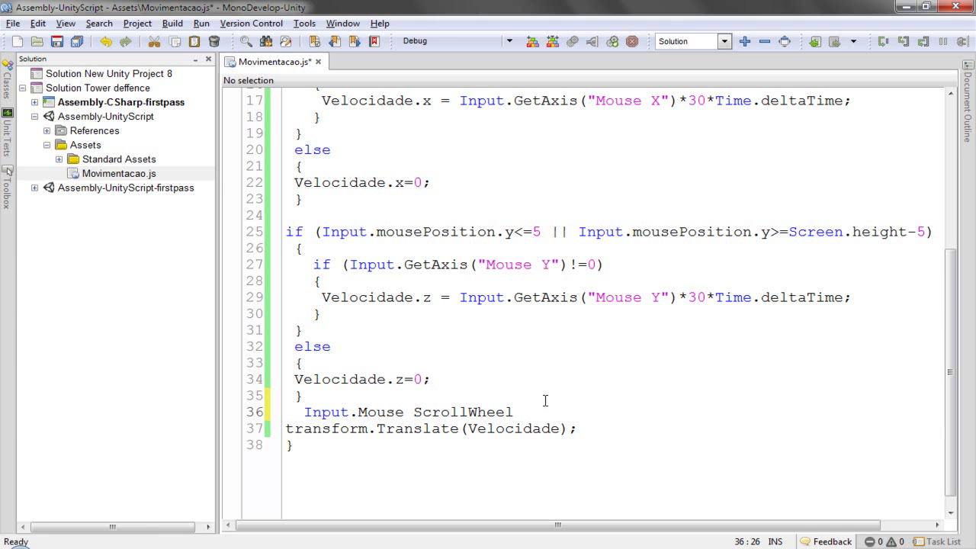
{"action": "left_click_drag", "start_coordinate": [569, 264], "coordinate": [402, 264]}
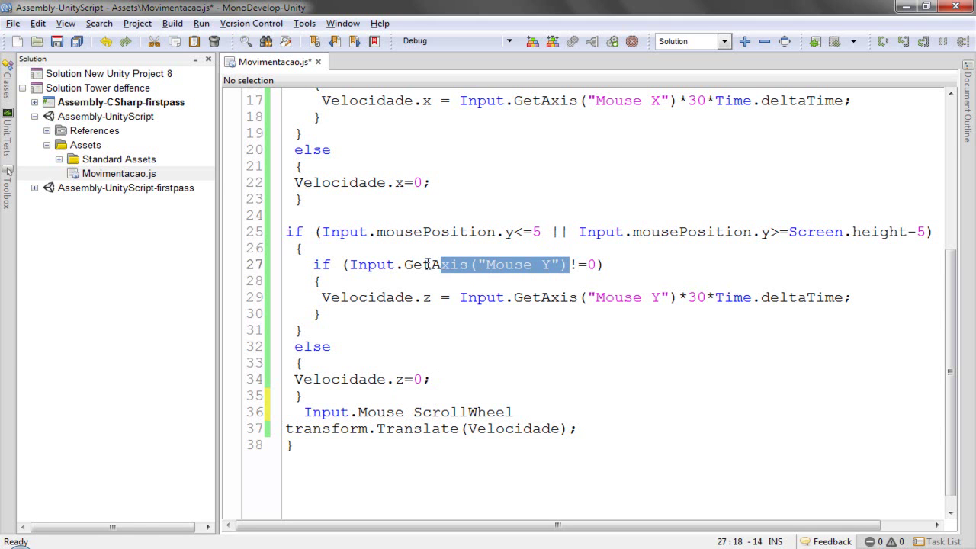
{"action": "left_click", "coordinate": [352, 411]}
{"action": "type", "text": "."}
{"action": "type", "text": "GetAxis(\"Mouse Y\")"}
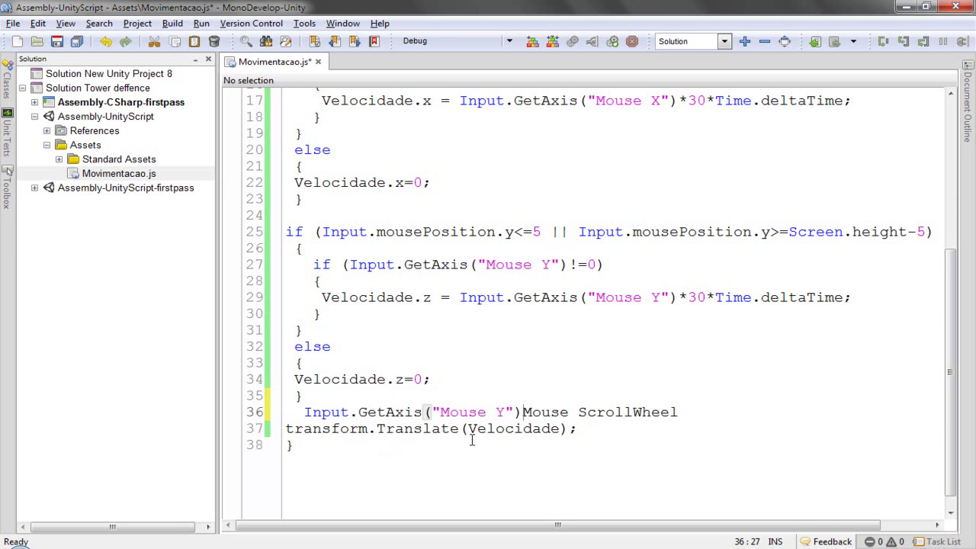
- Change Mouse Y to Mouse ScrollWheel and append *5*Time to line 36
{"action": "left_click_drag", "start_coordinate": [689, 412], "coordinate": [442, 412]}
{"action": "key", "text": "BackSpace"}
{"action": "type", "text": "Mouse ScrollWheel"}
{"action": "key", "text": "End"}
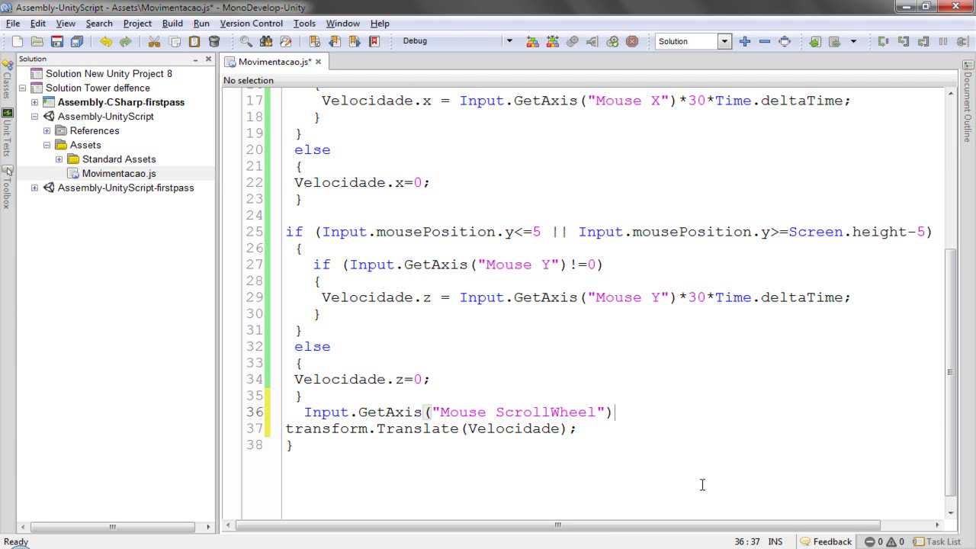
{"action": "type", "text": "*"}
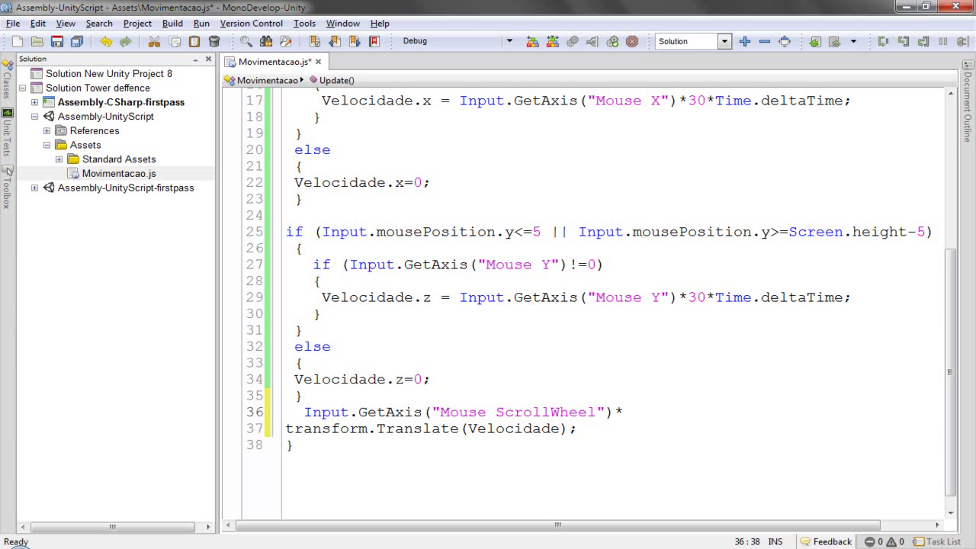
{"action": "type", "text": "5"}
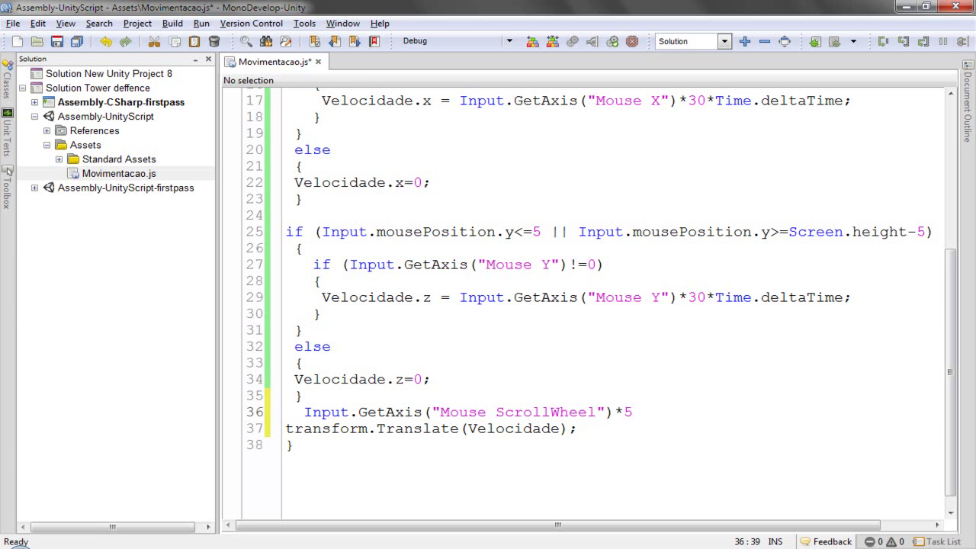
{"action": "type", "text": "*Tie"}
{"action": "key", "text": "BackSpace"}
- Complete Time.deltaTime on line 36 and copy Velocidade.x from line 22
{"action": "type", "text": "me.del"}
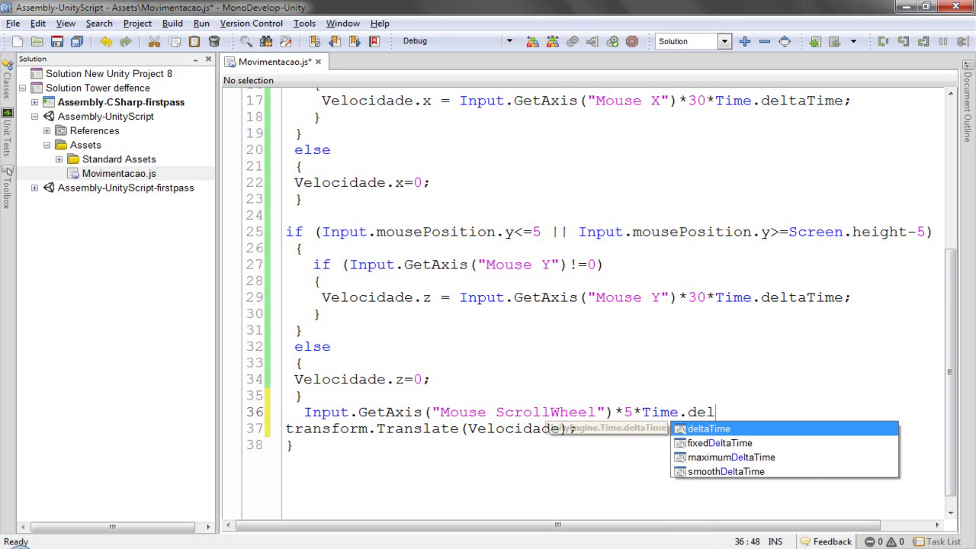
{"action": "key", "text": "Return"}
{"action": "scroll", "coordinate": [494, 374], "scroll_direction": "up", "scroll_amount": 3}
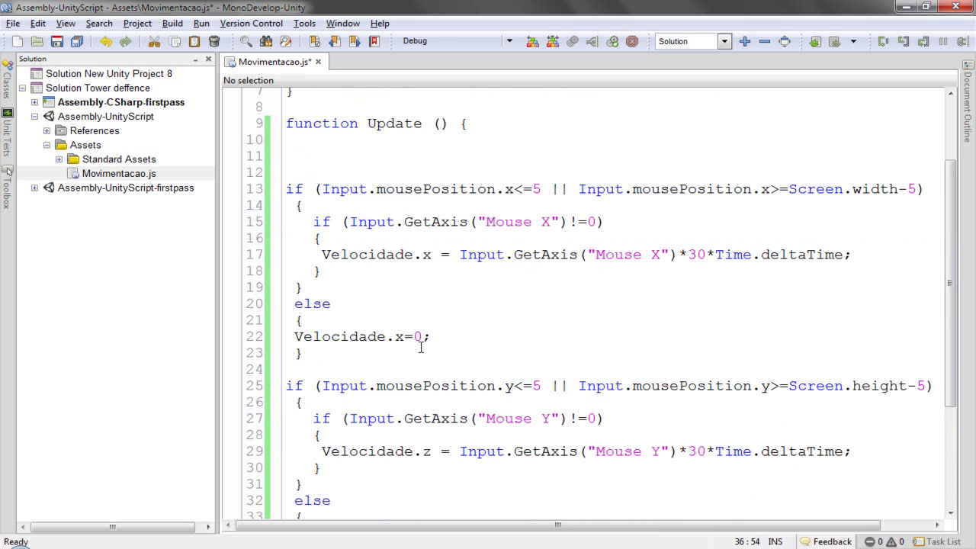
{"action": "left_click_drag", "start_coordinate": [405, 336], "coordinate": [295, 336]}
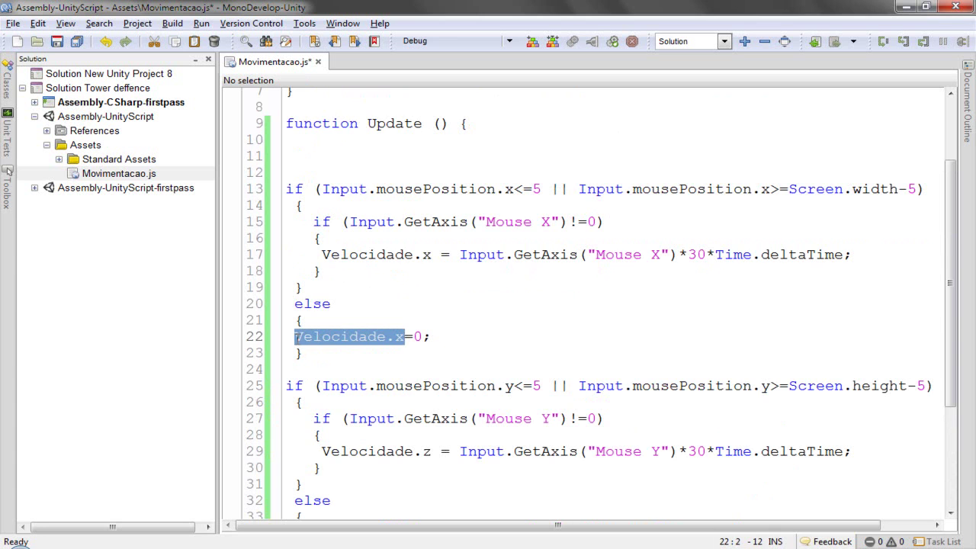
{"action": "key", "text": "ctrl+c"}
{"action": "scroll", "coordinate": [373, 416], "scroll_direction": "down", "scroll_amount": 3}
- Prefix line 36 with Velocidade.y =
{"action": "left_click", "coordinate": [295, 396]}
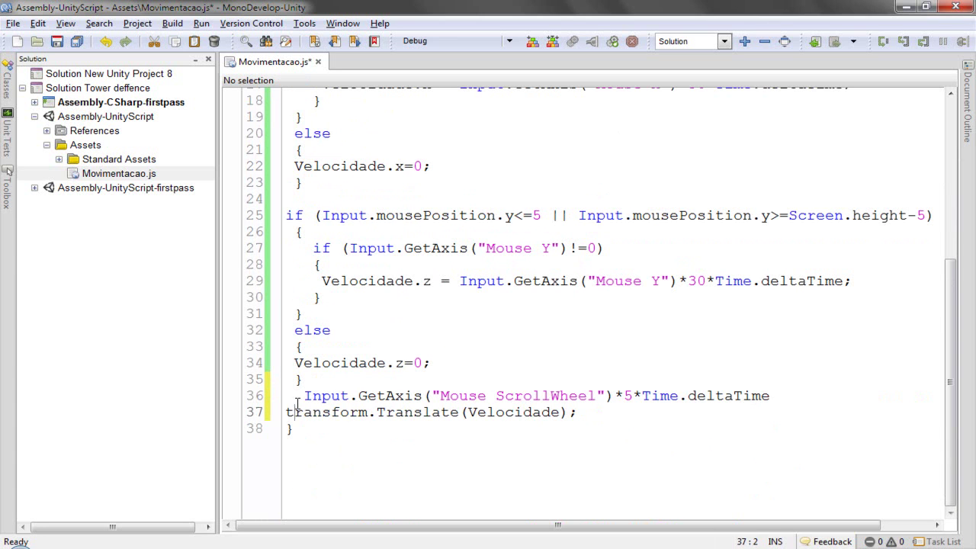
{"action": "key", "text": "ctrl+v"}
{"action": "key", "text": "BackSpace"}
{"action": "type", "text": "Y"}
{"action": "key", "text": "Escape"}
{"action": "key", "text": "Delete"}
{"action": "key", "text": "BackSpace"}
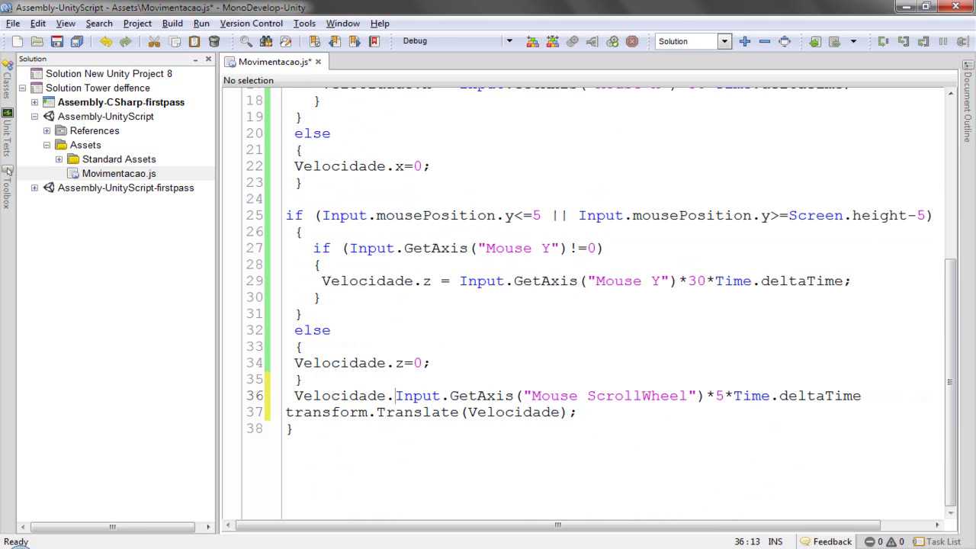
{"action": "type", "text": "y ="}
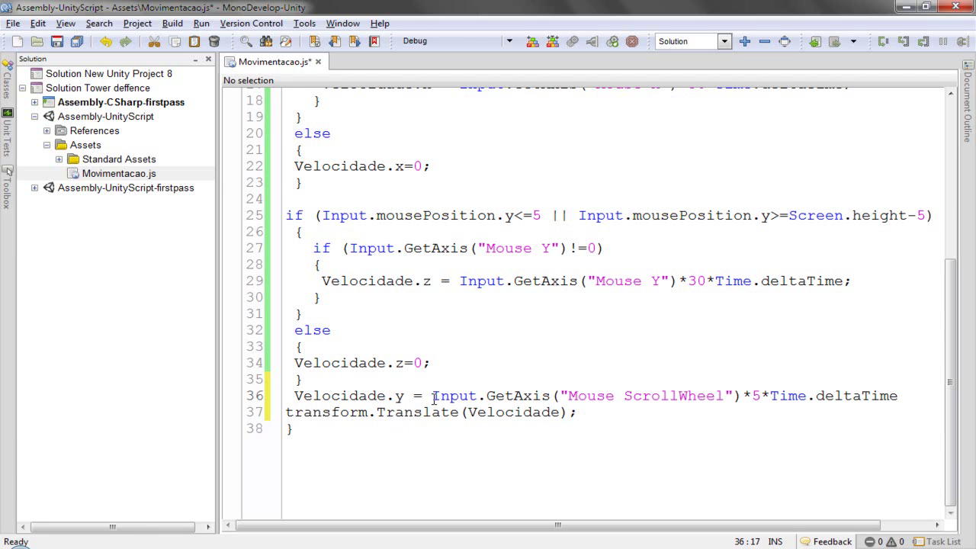
- End line 36 with a semicolon, save Movimentacao.js and return to Unity
{"action": "left_click", "coordinate": [916, 396]}
{"action": "type", "text": ";"}
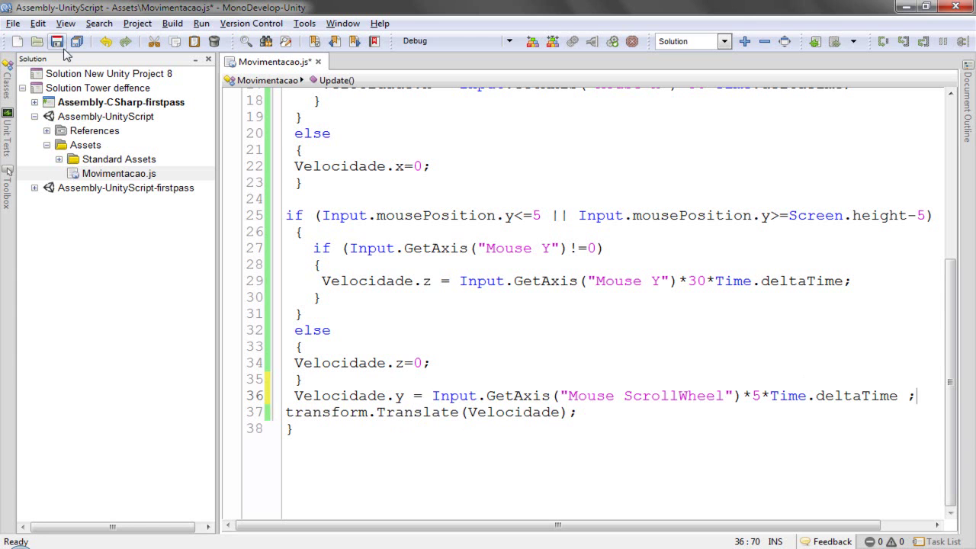
{"action": "left_click", "coordinate": [59, 44]}
{"action": "key", "text": "alt+Tab"}
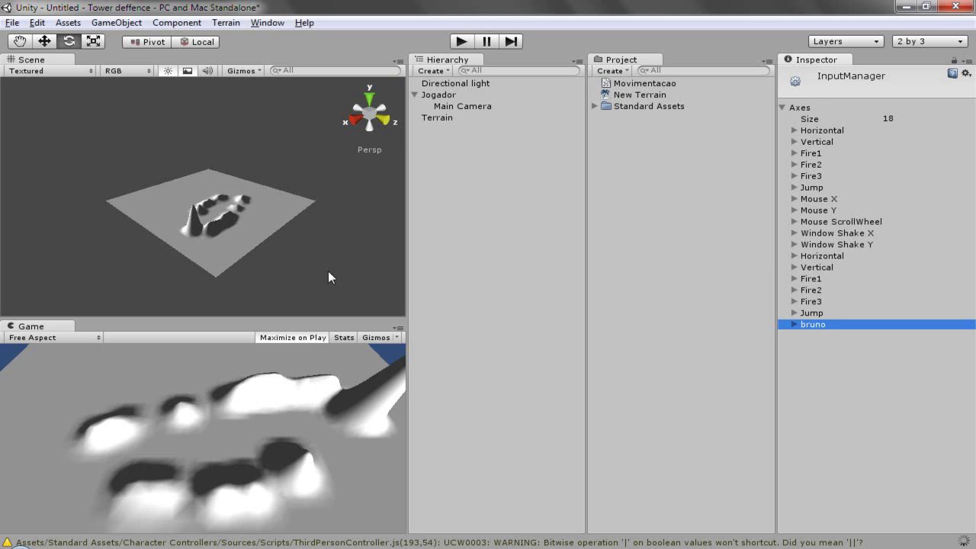
- Enter Play mode with Maximize on Play to test the Movimentacao camera script
{"action": "left_click", "coordinate": [462, 42]}
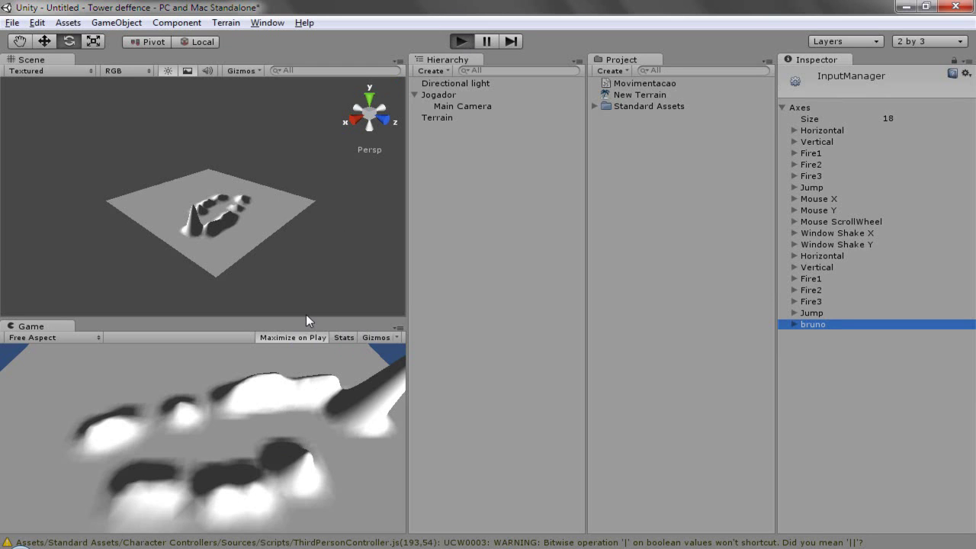
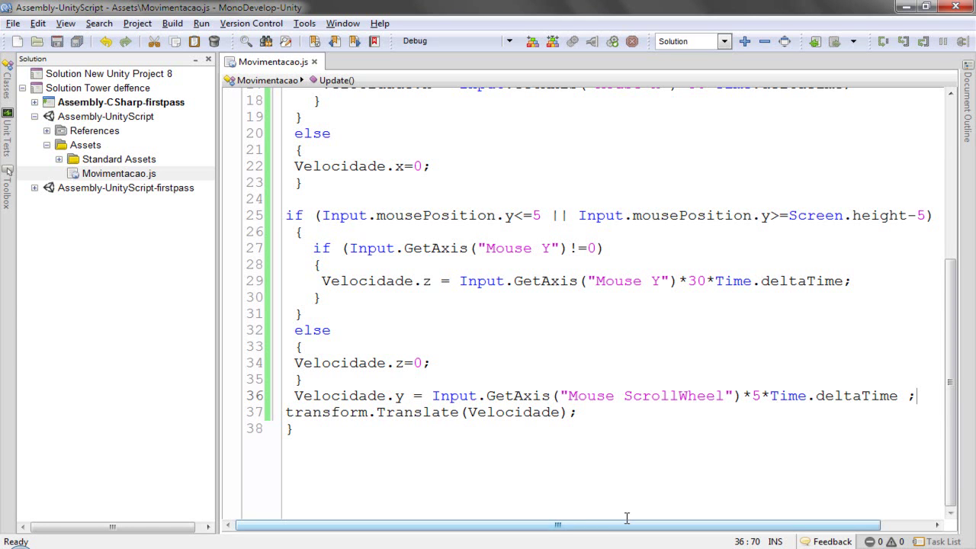
- Change the scroll-wheel zoom multiplier on line 36 from 5 to 30 and save Movimentacao.js
{"action": "scroll", "coordinate": [494, 478], "scroll_direction": "up", "scroll_amount": 4}
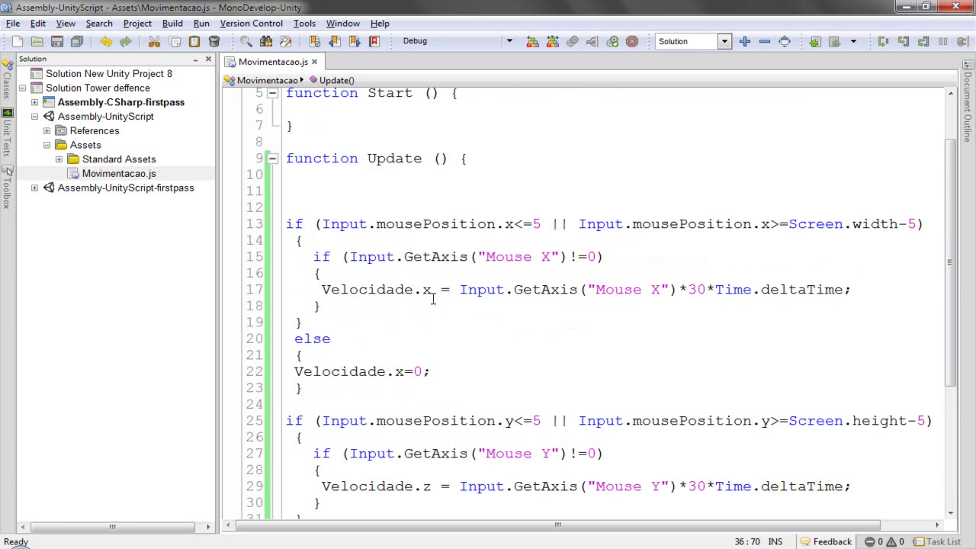
{"action": "scroll", "coordinate": [433, 298], "scroll_direction": "down", "scroll_amount": 1}
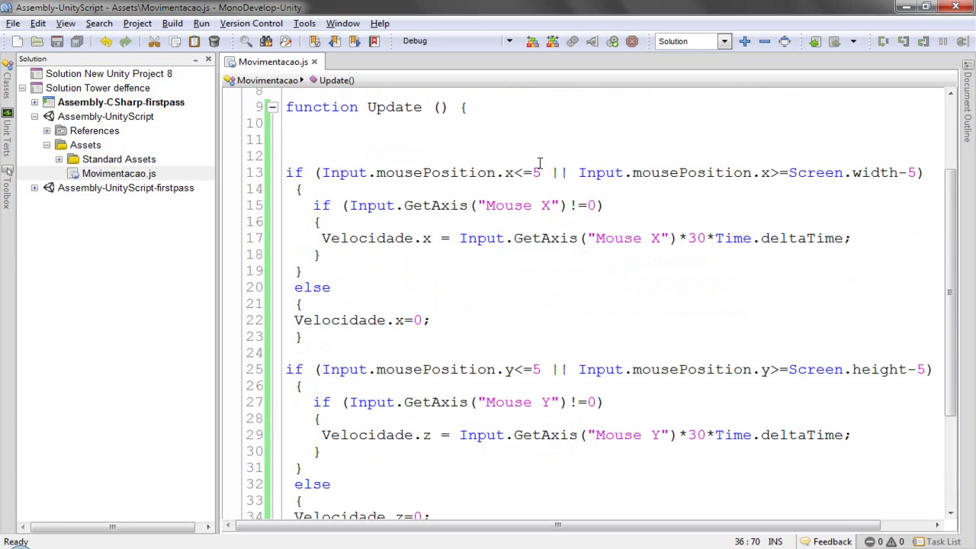
{"action": "scroll", "coordinate": [438, 302], "scroll_direction": "down", "scroll_amount": 2}
{"action": "scroll", "coordinate": [423, 393], "scroll_direction": "down", "scroll_amount": 1}
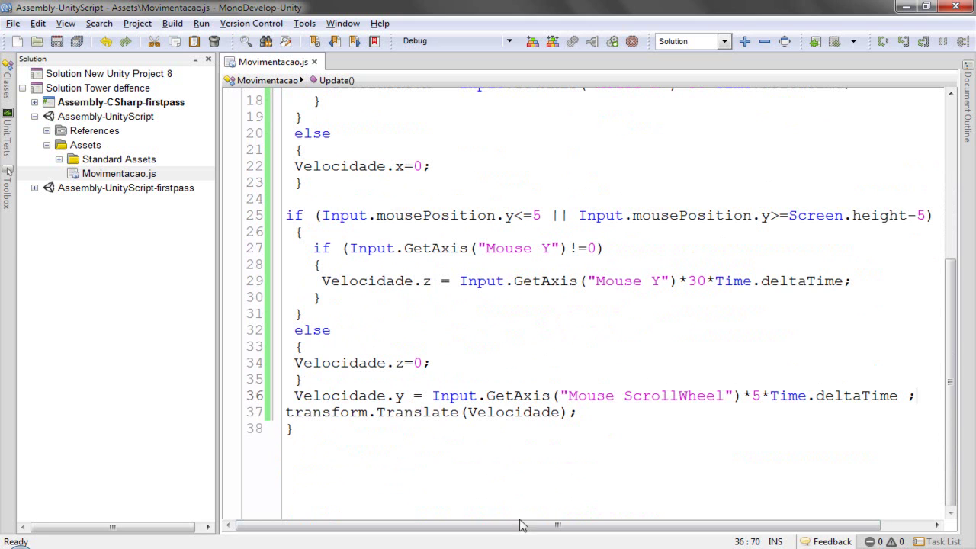
{"action": "left_click", "coordinate": [760, 396]}
{"action": "key", "text": "Left"}
{"action": "key", "text": "shift+End"}
{"action": "left_click", "coordinate": [759, 398]}
{"action": "key", "text": "shift+Left"}
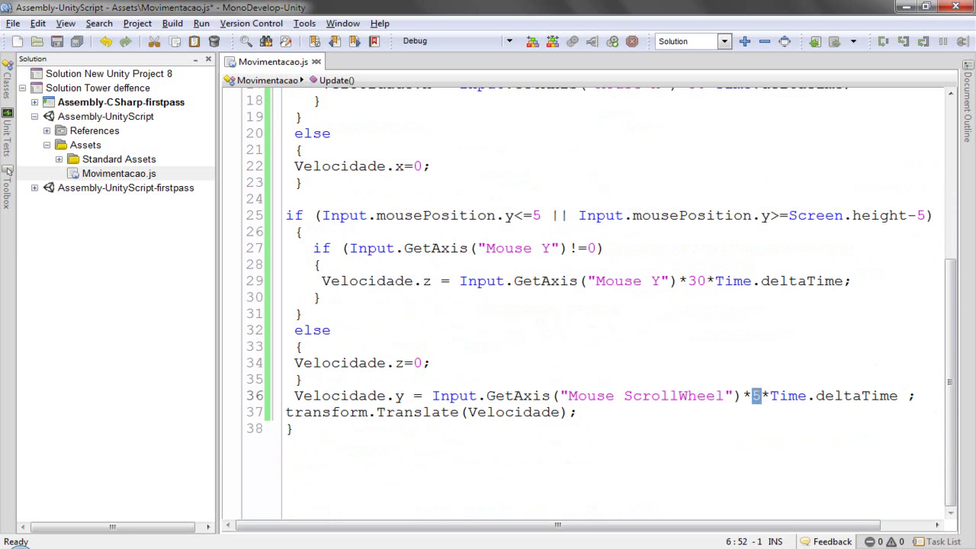
{"action": "type", "text": "30"}
{"action": "left_click", "coordinate": [57, 41]}
{"action": "key", "text": "alt+Tab"}
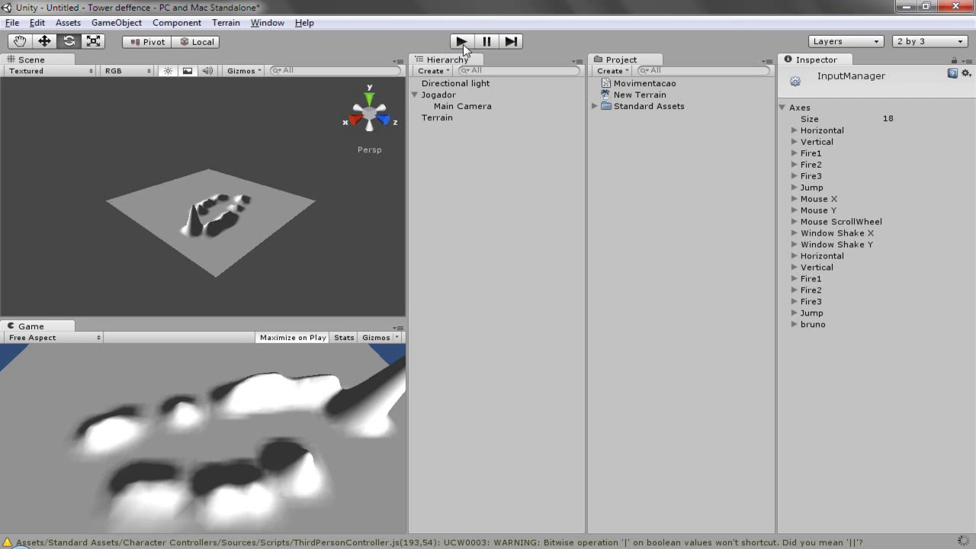
- Play the scene to test the 30× scroll-wheel zoom, then stop play mode
{"action": "left_click", "coordinate": [462, 41]}
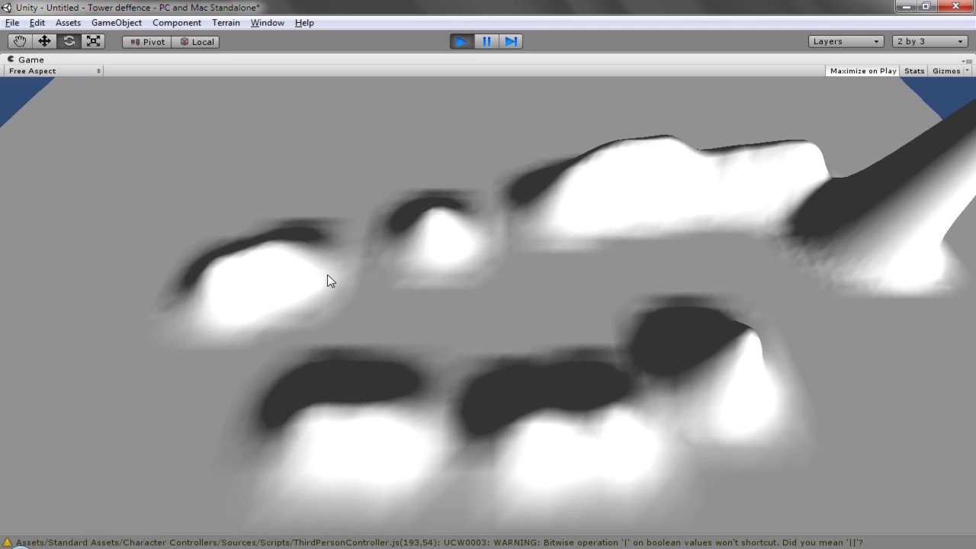
{"action": "left_click", "coordinate": [451, 40]}
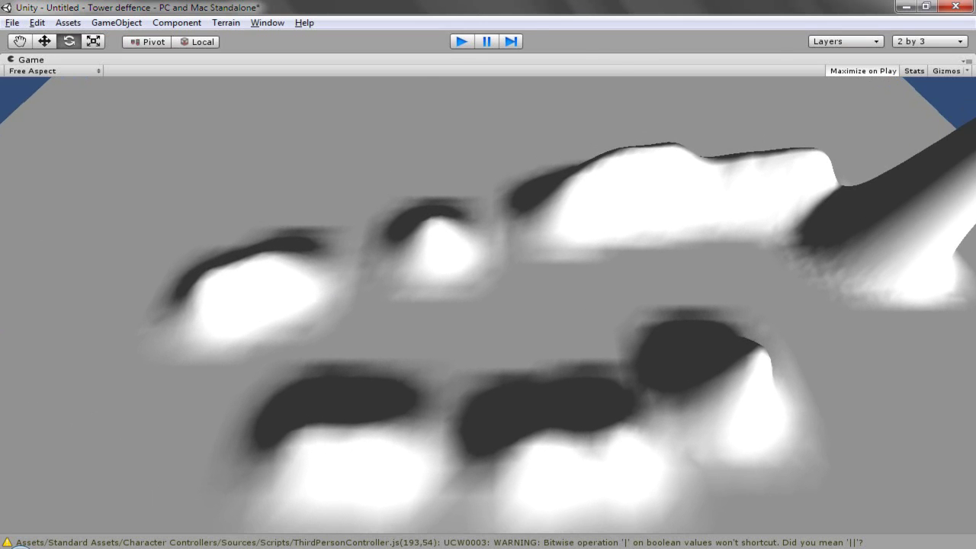
{"action": "key", "text": "alt+Tab"}
- Make line 36 multiply by 100 with a leading minus to invert the zoom, and save
{"action": "double_click", "coordinate": [755, 398]}
{"action": "type", "text": "100"}
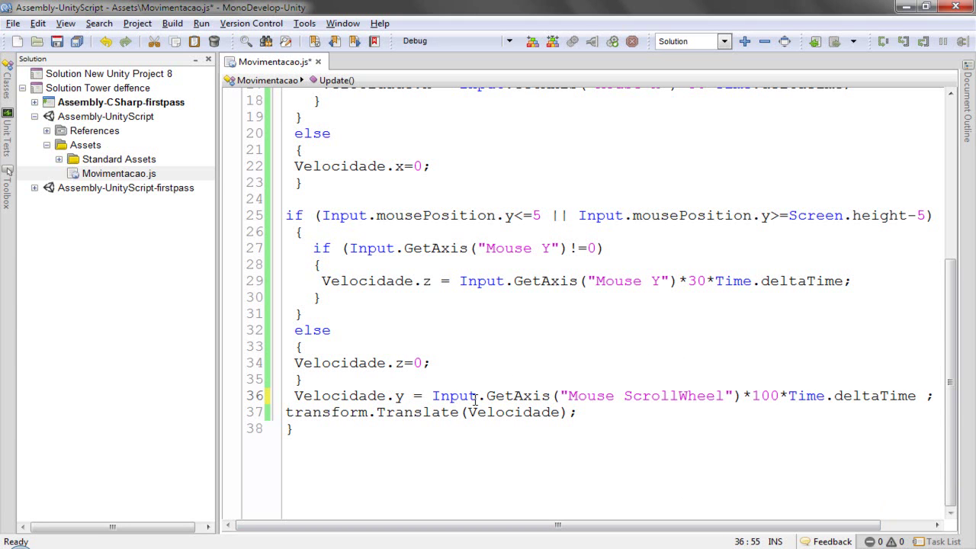
{"action": "type", "text": "-"}
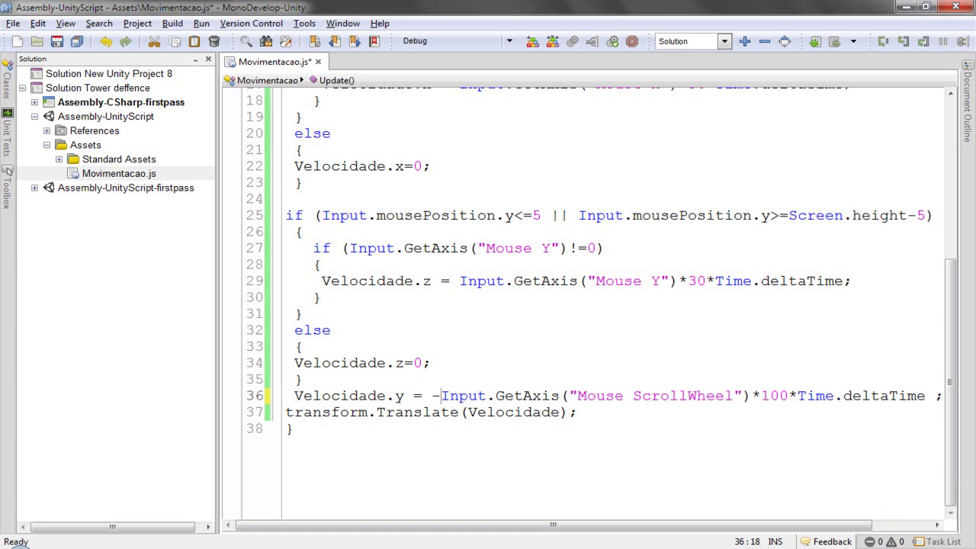
{"action": "left_click", "coordinate": [57, 42]}
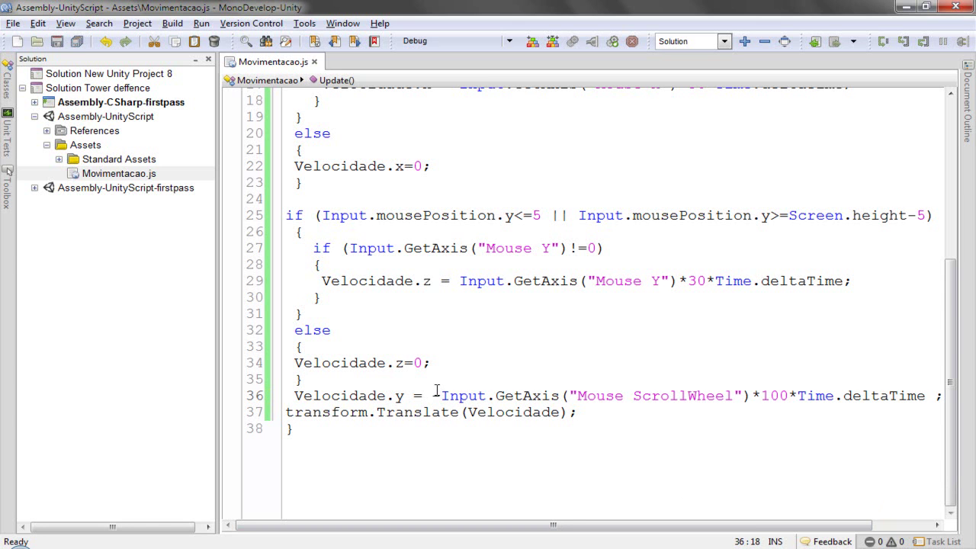
- Scroll through the script to review it, then bring the Unity editor back to the front
{"action": "scroll", "coordinate": [436, 391], "scroll_direction": "up", "scroll_amount": 4}
{"action": "scroll", "coordinate": [436, 391], "scroll_direction": "up", "scroll_amount": 2}
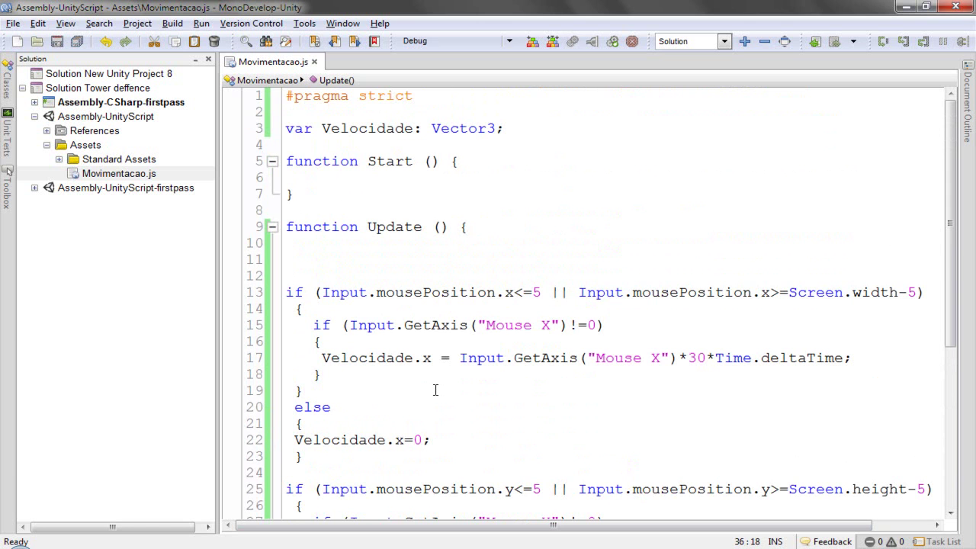
{"action": "scroll", "coordinate": [435, 390], "scroll_direction": "down", "scroll_amount": 2}
{"action": "scroll", "coordinate": [435, 390], "scroll_direction": "down", "scroll_amount": 4}
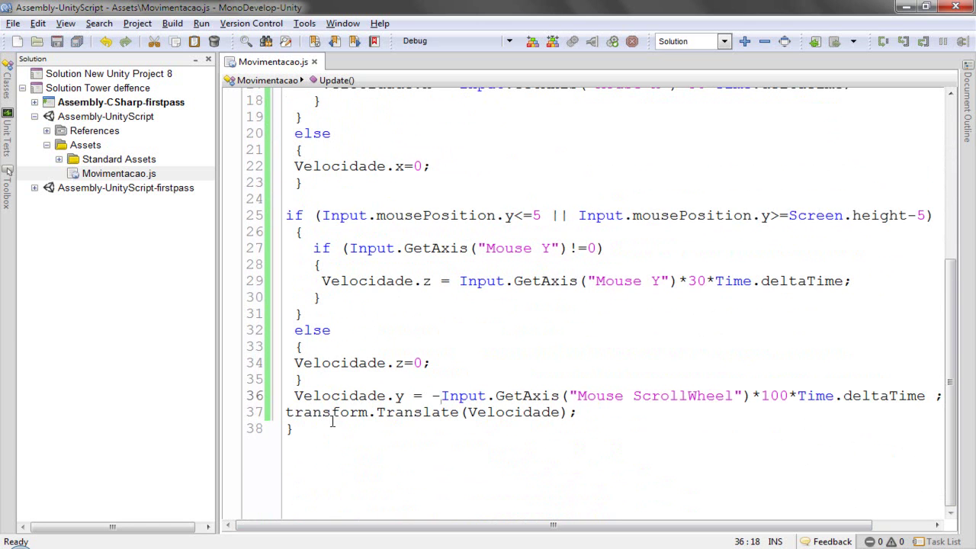
{"action": "mouse_move", "coordinate": [517, 546]}
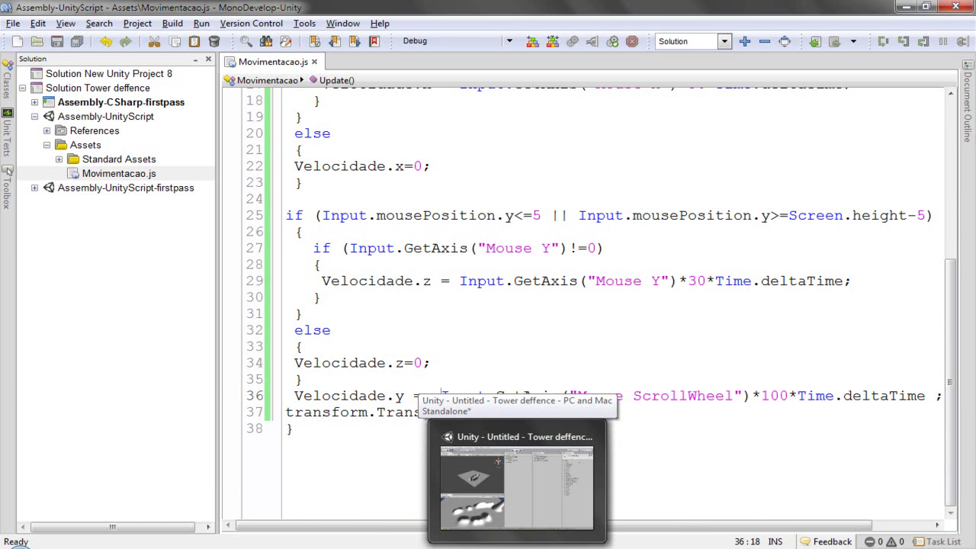
{"action": "left_click", "coordinate": [516, 473]}
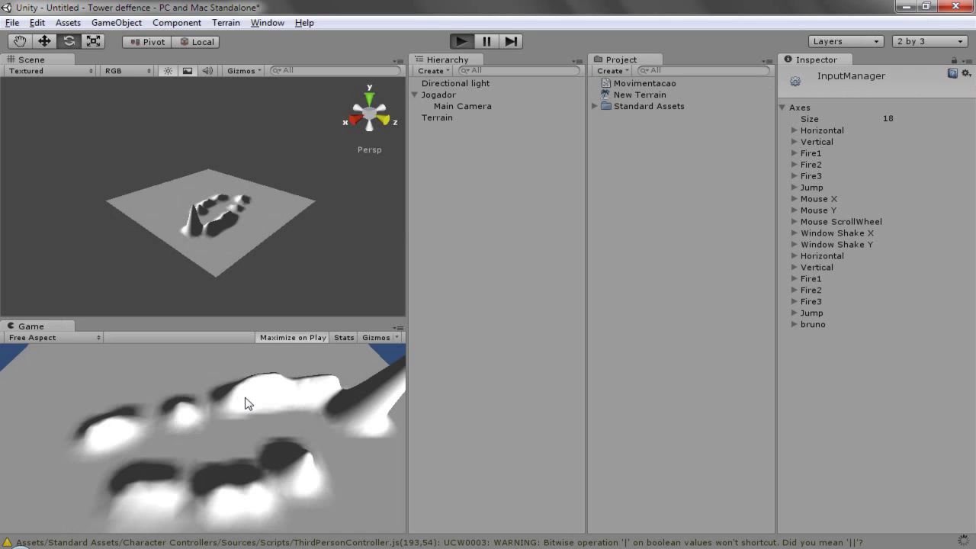
- Play-test the inverted 100× scroll-wheel zoom in the Game view, then stop play mode
{"action": "key", "text": "ctrl+p"}
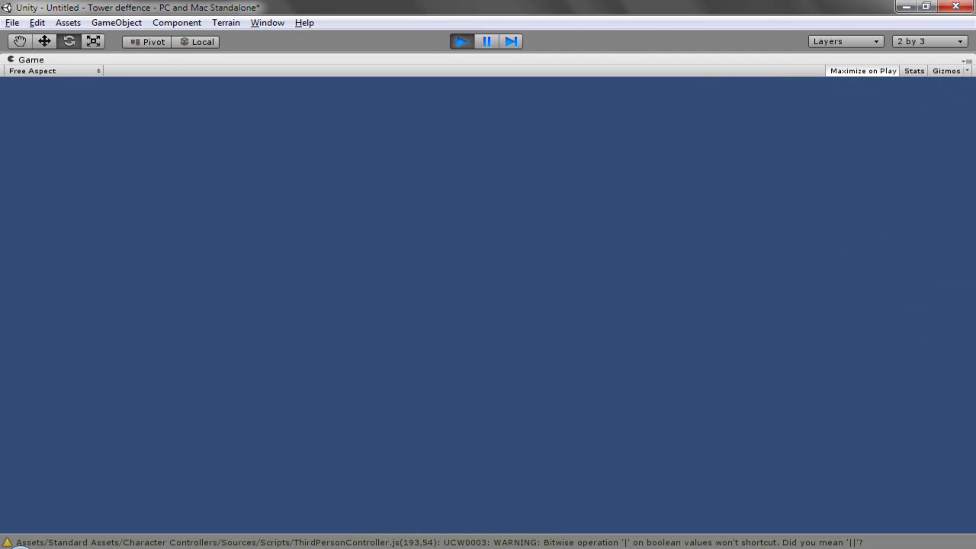
{"action": "left_click", "coordinate": [461, 41]}
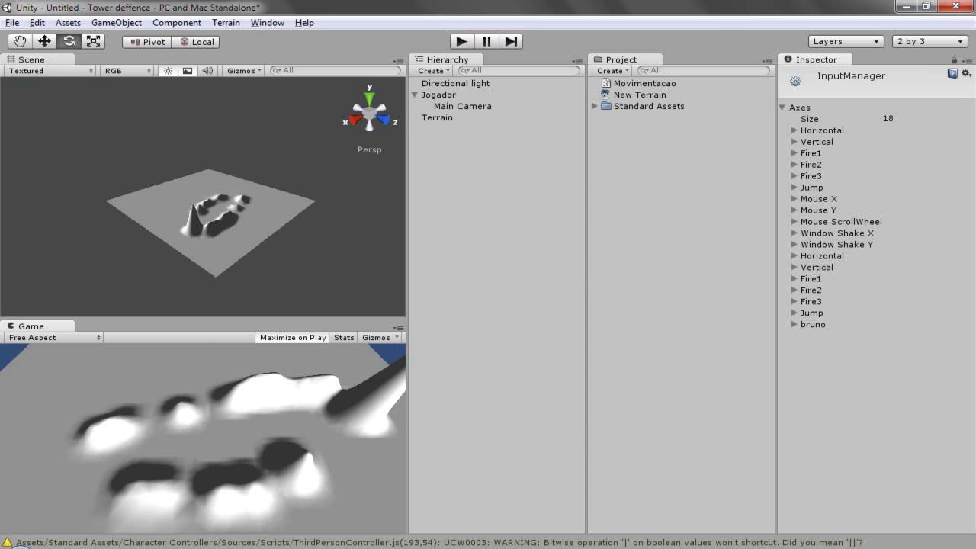
{"action": "key", "text": "alt+Tab"}
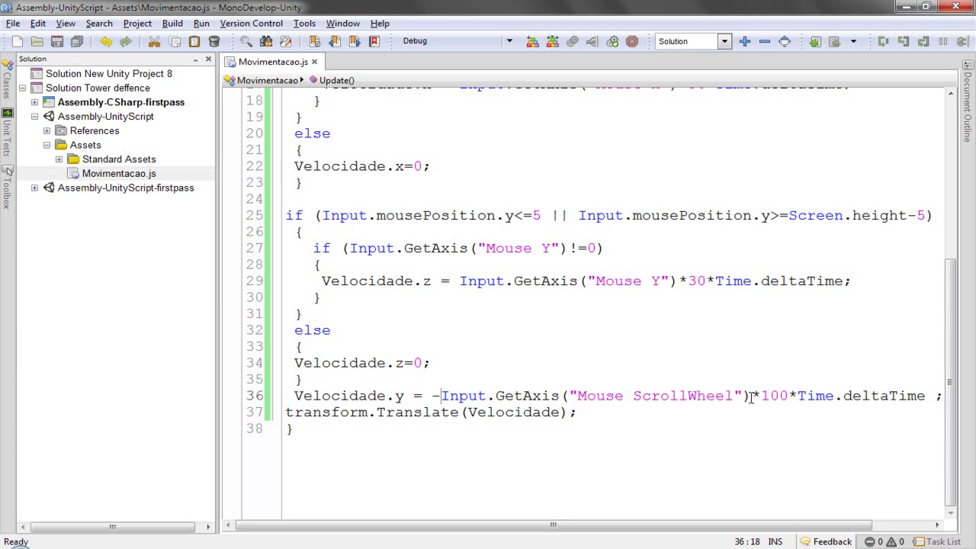
- Change the line 36 zoom multiplier from 100 to 200, save, and review the script
{"action": "double_click", "coordinate": [773, 394]}
{"action": "type", "text": "200"}
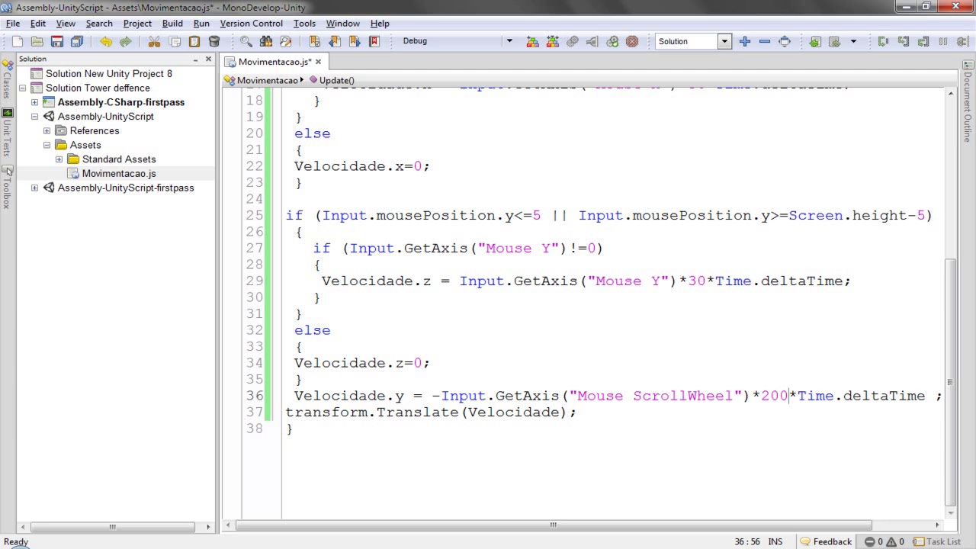
{"action": "left_click", "coordinate": [58, 41]}
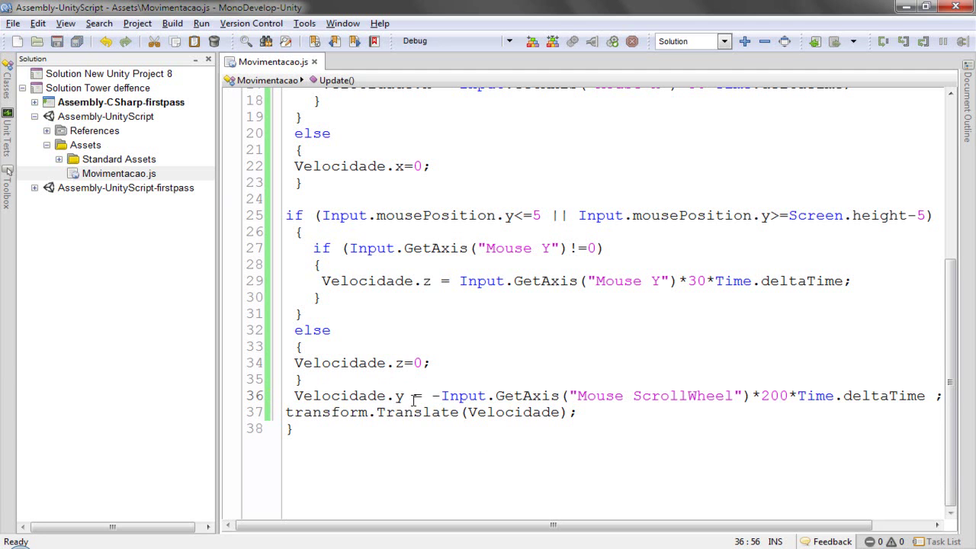
{"action": "scroll", "coordinate": [414, 399], "scroll_direction": "up", "scroll_amount": 5}
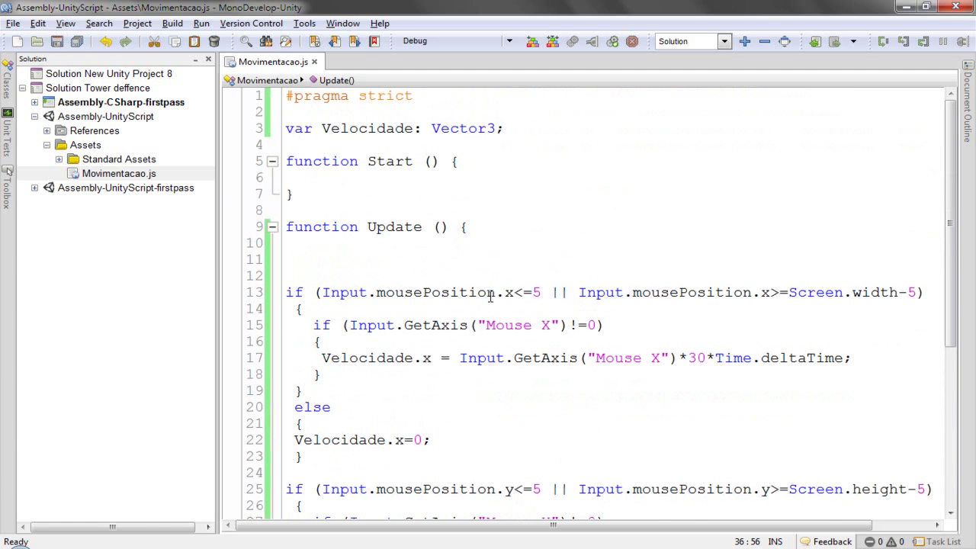
{"action": "scroll", "coordinate": [506, 304], "scroll_direction": "down", "scroll_amount": 4}
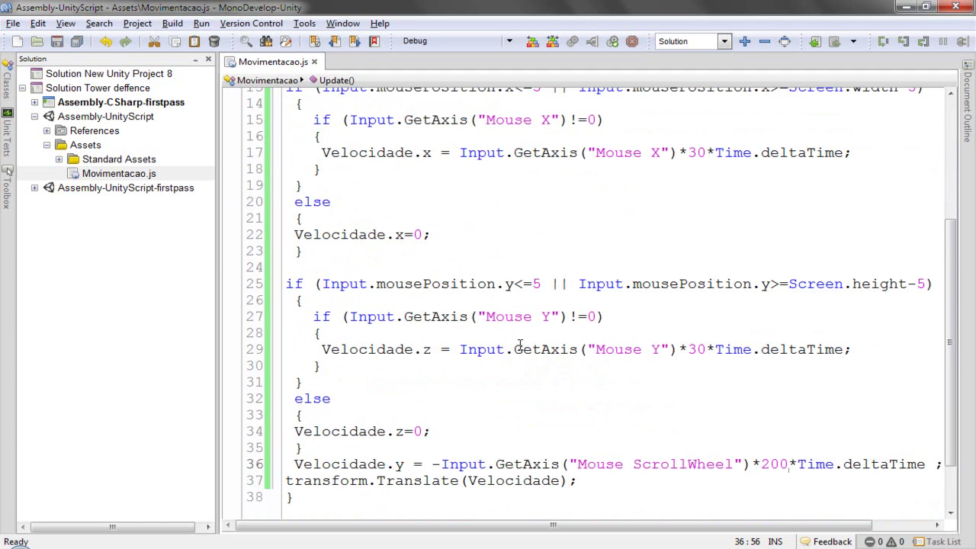
{"action": "scroll", "coordinate": [523, 349], "scroll_direction": "down", "scroll_amount": 1}
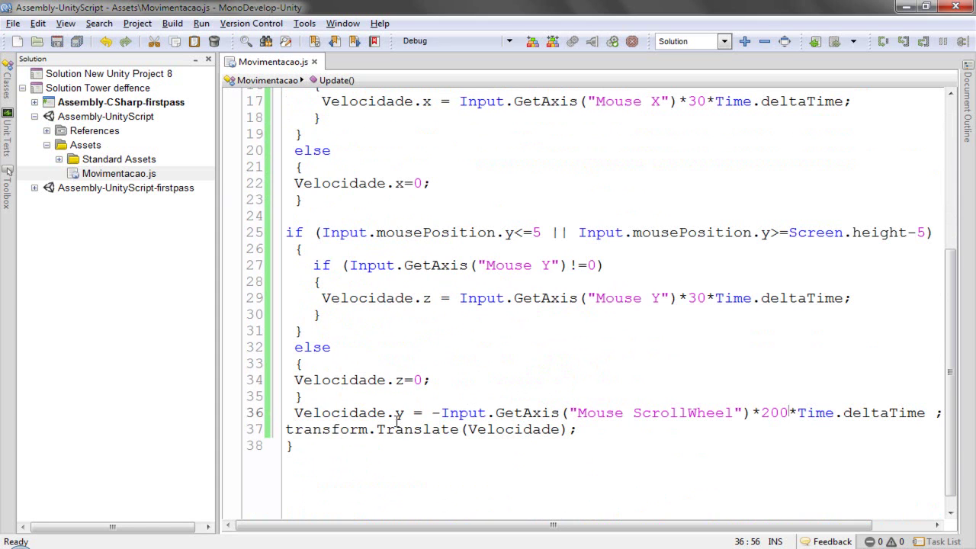
- Run the scene in Unity to test the 200 scroll-wheel multiplier, then return to the script
{"action": "key", "text": "alt+Tab"}
{"action": "left_click", "coordinate": [461, 41]}
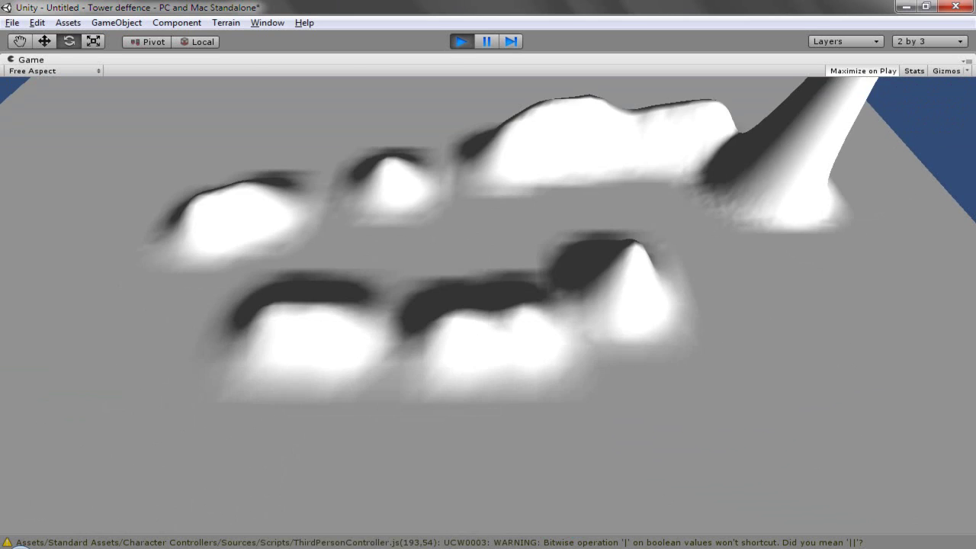
{"action": "mouse_move", "coordinate": [342, 548]}
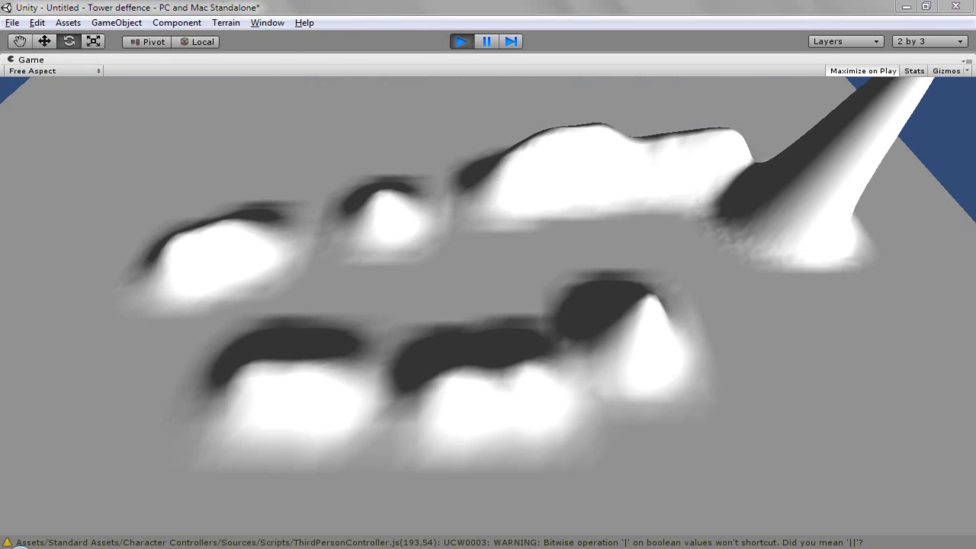
{"action": "key", "text": "alt+Tab"}
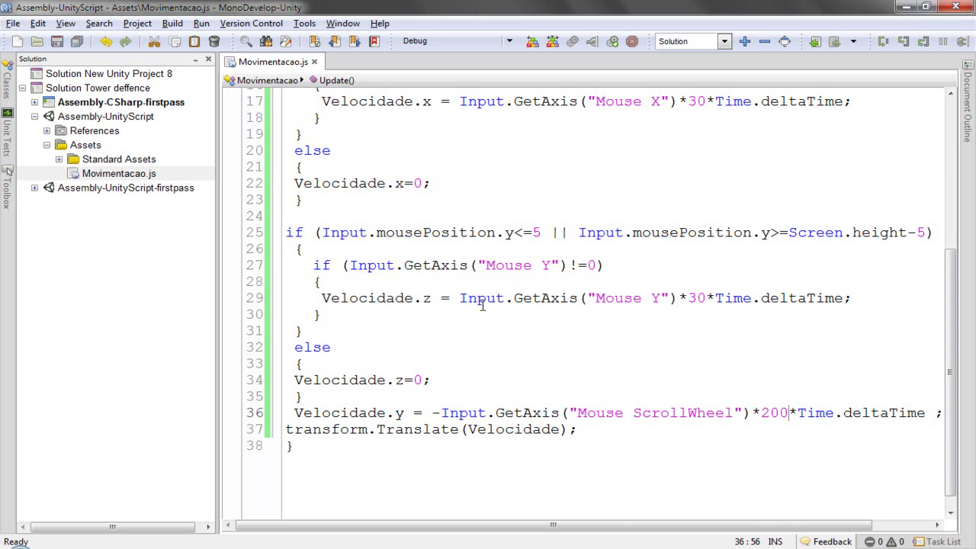
- Move the closing brace of the Mouse Y check above the Velocidade.z line
{"action": "scroll", "coordinate": [556, 311], "scroll_direction": "up", "scroll_amount": 1}
{"action": "scroll", "coordinate": [474, 329], "scroll_direction": "down", "scroll_amount": 1}
{"action": "left_click", "coordinate": [319, 314]}
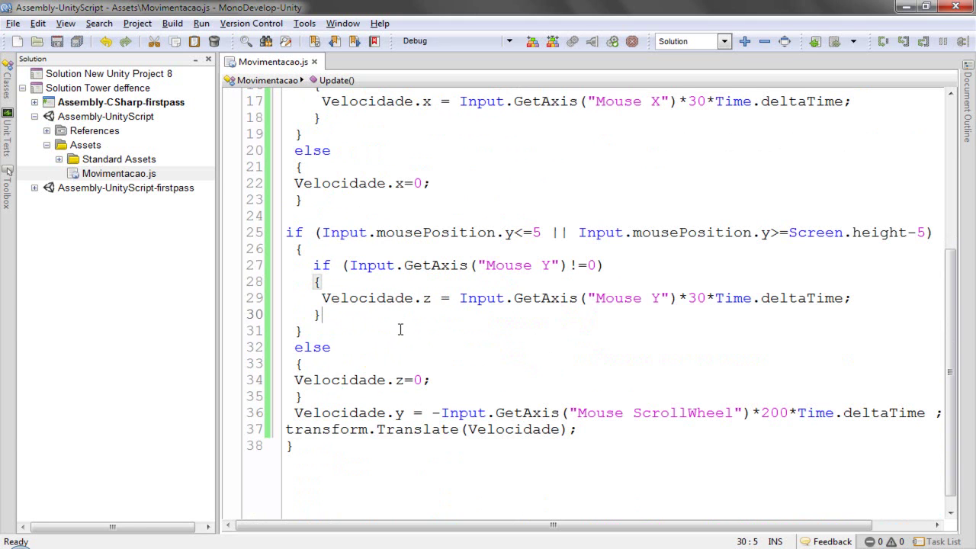
{"action": "key", "text": "BackSpace"}
{"action": "key", "text": "Up"}
{"action": "key", "text": "Return"}
{"action": "key", "text": "Up"}
{"action": "key", "text": "Return"}
{"action": "type", "text": "}"}
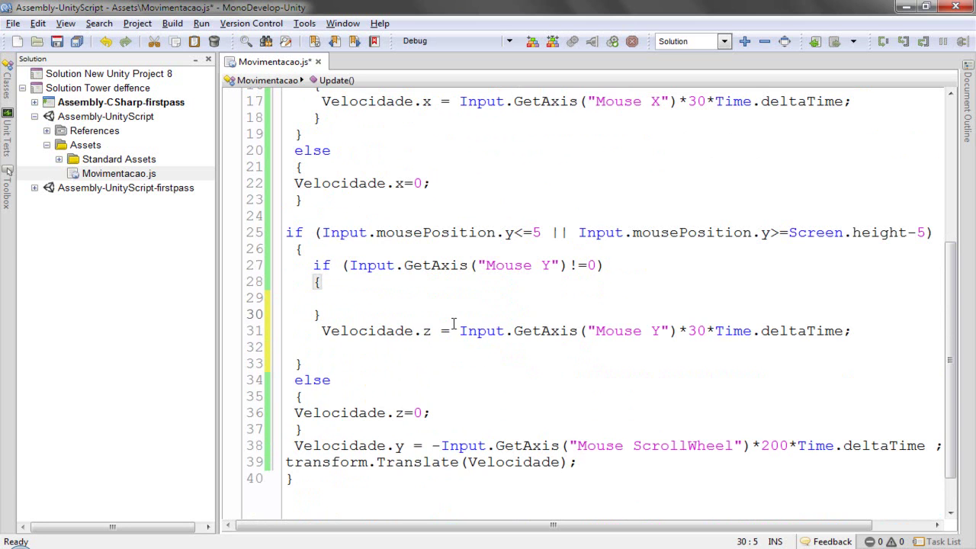
- Change the Mouse Y comparison on line 27 from !=0 to <0
{"action": "scroll", "coordinate": [601, 308], "scroll_direction": "up", "scroll_amount": 2}
{"action": "scroll", "coordinate": [599, 321], "scroll_direction": "down", "scroll_amount": 1}
{"action": "scroll", "coordinate": [596, 348], "scroll_direction": "down", "scroll_amount": 1}
{"action": "left_click_drag", "start_coordinate": [597, 263], "coordinate": [571, 265]}
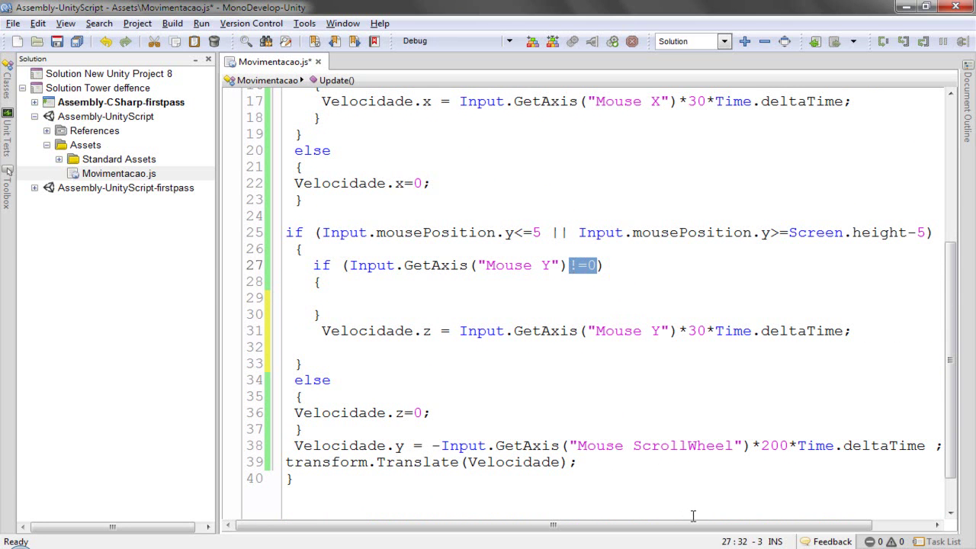
{"action": "type", "text": "<"}
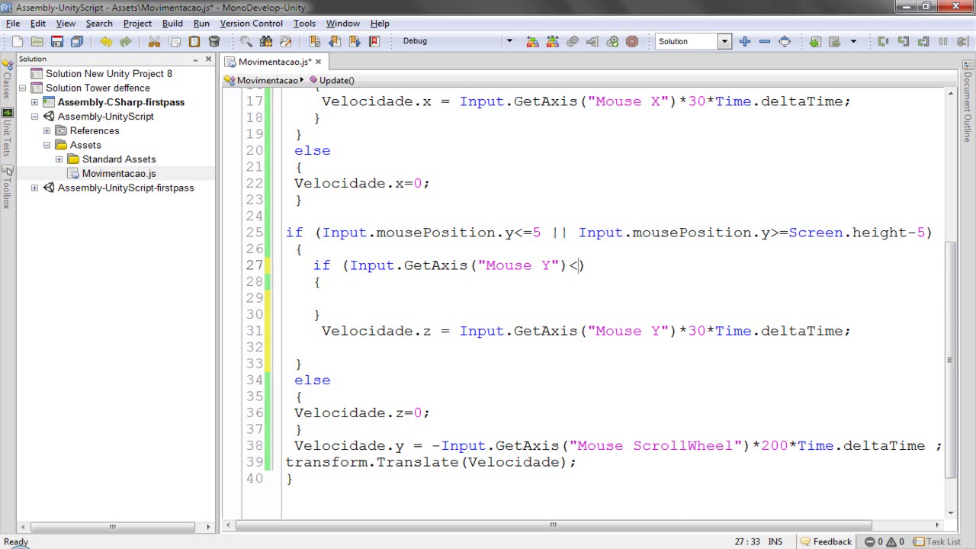
{"action": "type", "text": "0"}
- Begin a new 'var ConstanteVin' declaration on line 5, below the Velocidade declaration
{"action": "scroll", "coordinate": [412, 353], "scroll_direction": "up", "scroll_amount": 5}
{"action": "left_click", "coordinate": [505, 143]}
{"action": "key", "text": "Return"}
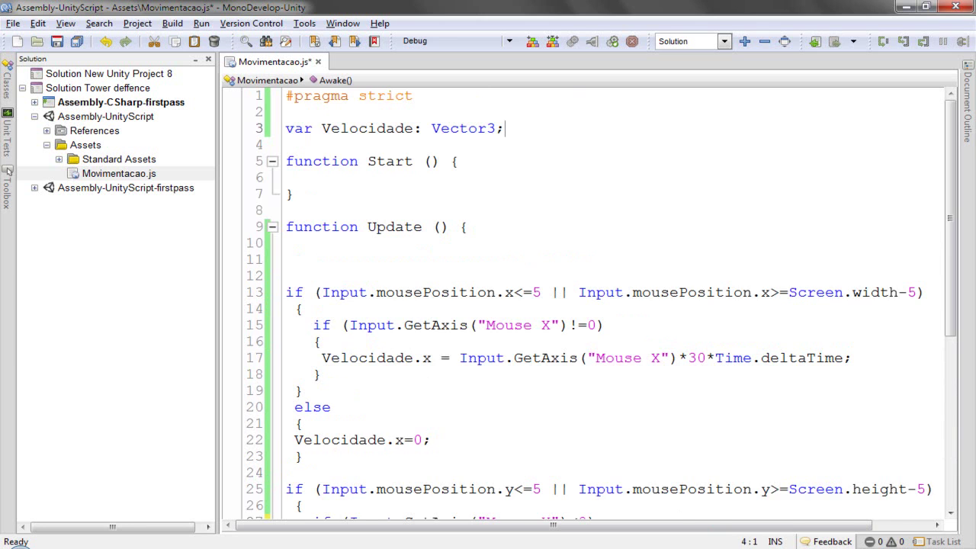
{"action": "key", "text": "Return"}
{"action": "type", "text": "var Consta"}
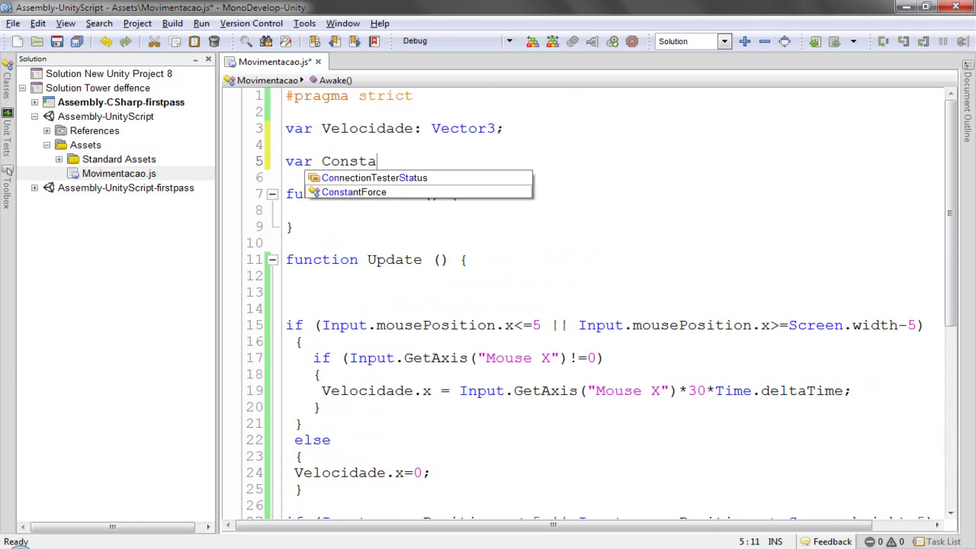
{"action": "type", "text": "nti"}
{"action": "key", "text": "BackSpace"}
- Change the line 5 declaration to 'var Constante: float;'
{"action": "type", "text": "e: in"}
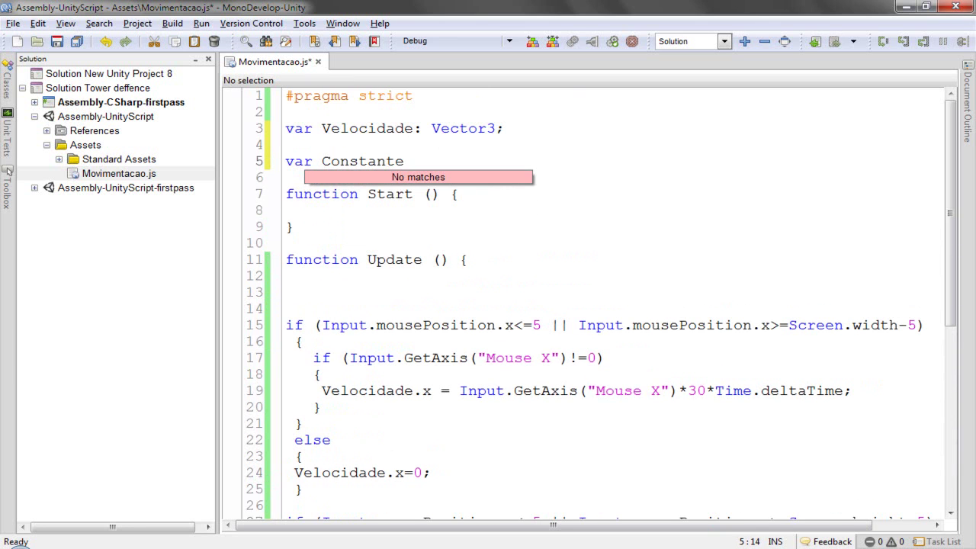
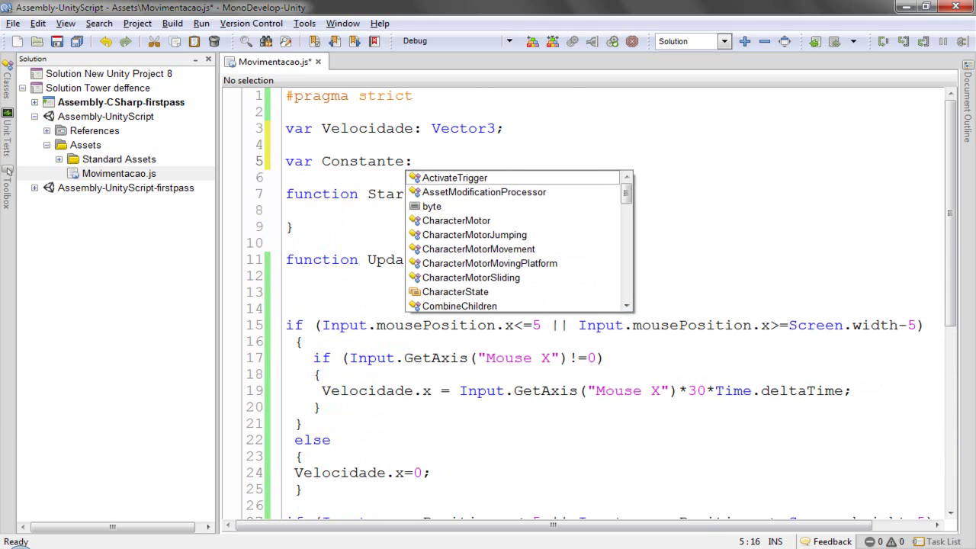
- Begin a new 'var ConstanteVin' declaration on line 5, below the Velocidade declaration
- Change the line 5 declaration to 'var Constante: float;'
{"action": "type", "text": "in"}
{"action": "key", "text": "BackSpace"}
{"action": "key", "text": "BackSpace"}
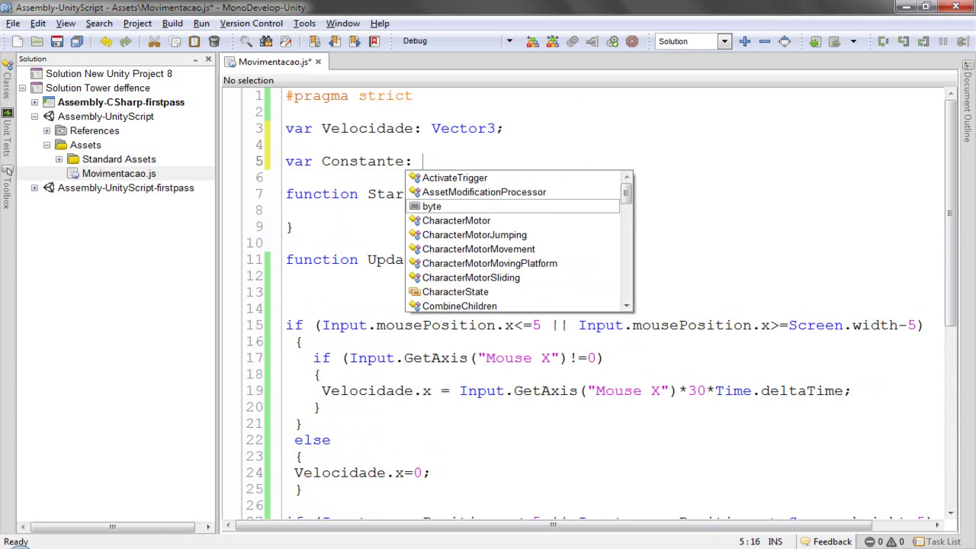
{"action": "type", "text": "float;"}
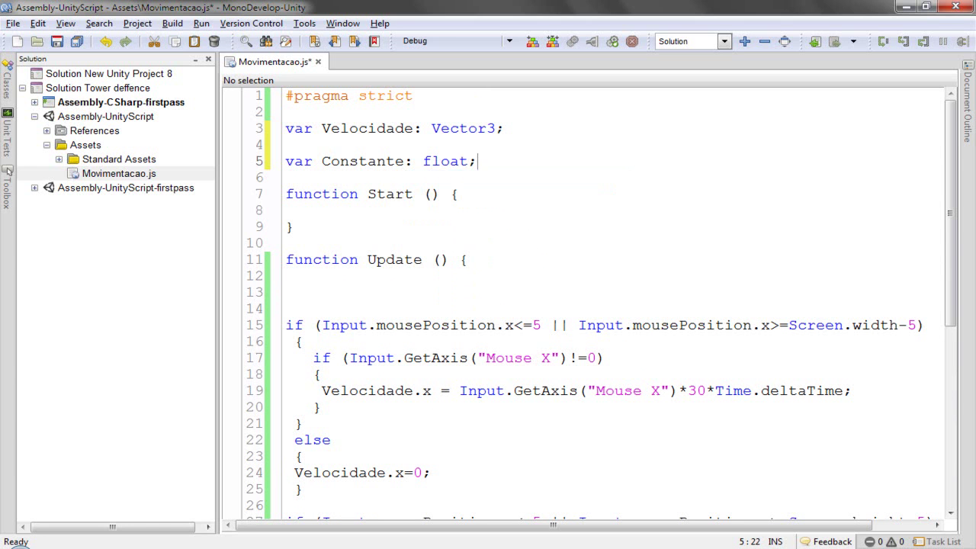
{"action": "double_click", "coordinate": [378, 166]}
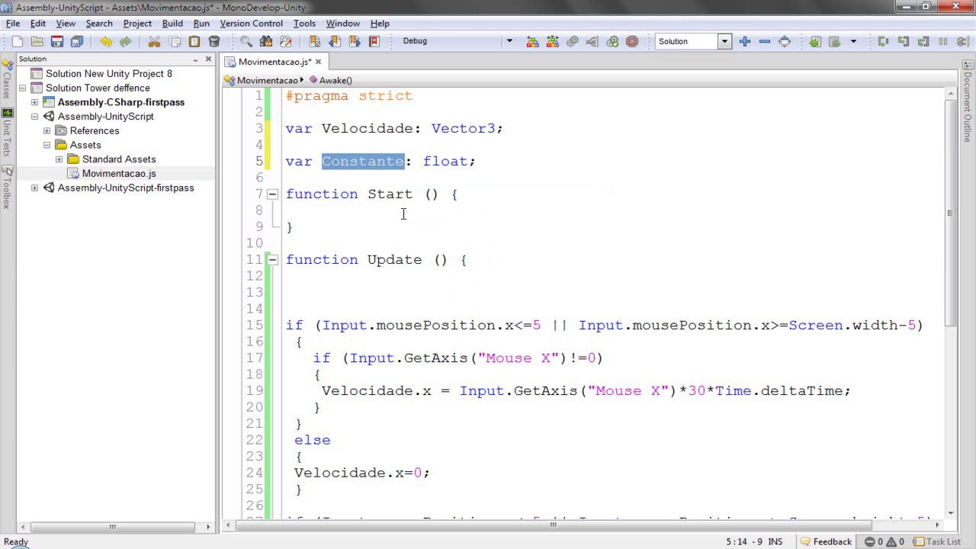
- Add a trial 'Constante=2' statement inside the Start function
{"action": "left_click", "coordinate": [305, 211]}
{"action": "type", "text": "Constante="}
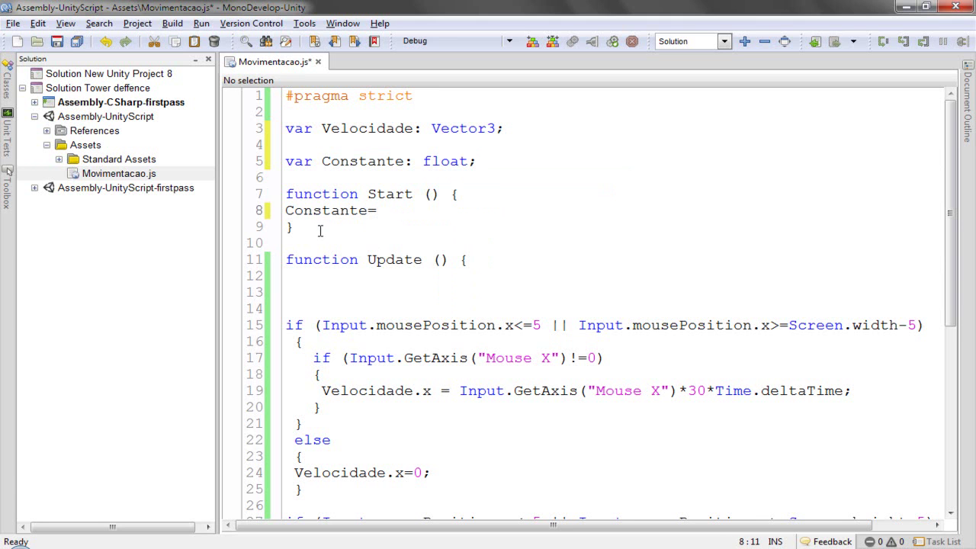
{"action": "type", "text": "2;"}
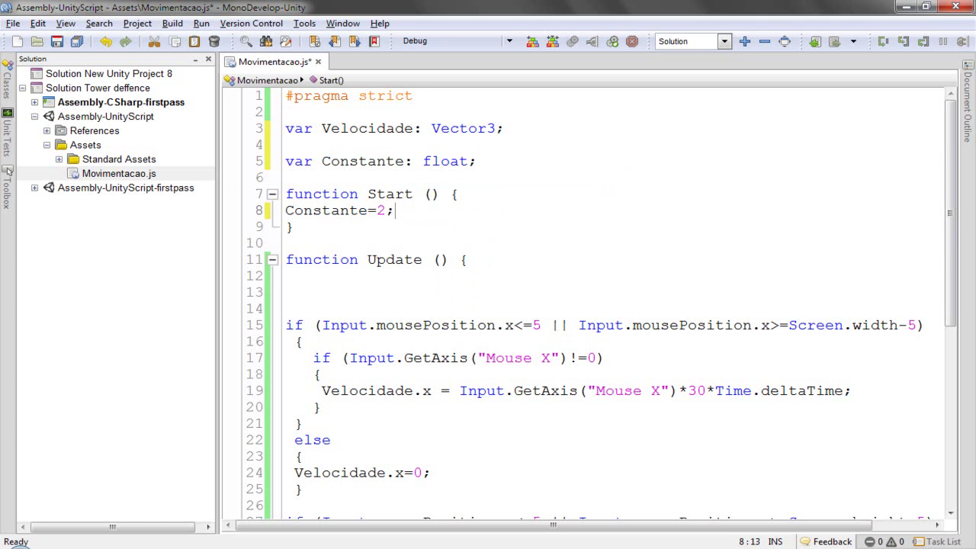
{"action": "double_click", "coordinate": [381, 207]}
{"action": "scroll", "coordinate": [448, 278], "scroll_direction": "down", "scroll_amount": 5}
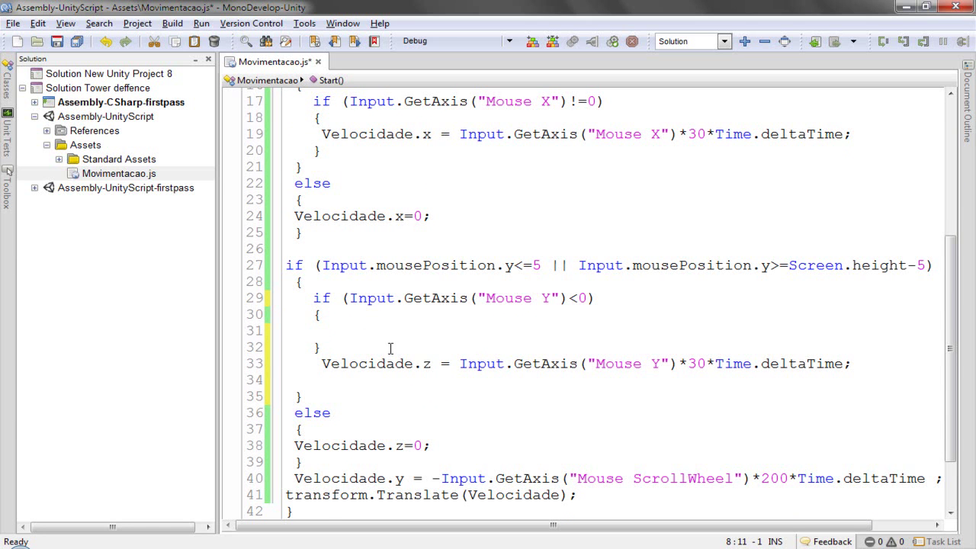
{"action": "scroll", "coordinate": [390, 348], "scroll_direction": "up", "scroll_amount": 2}
{"action": "scroll", "coordinate": [406, 433], "scroll_direction": "down", "scroll_amount": 1}
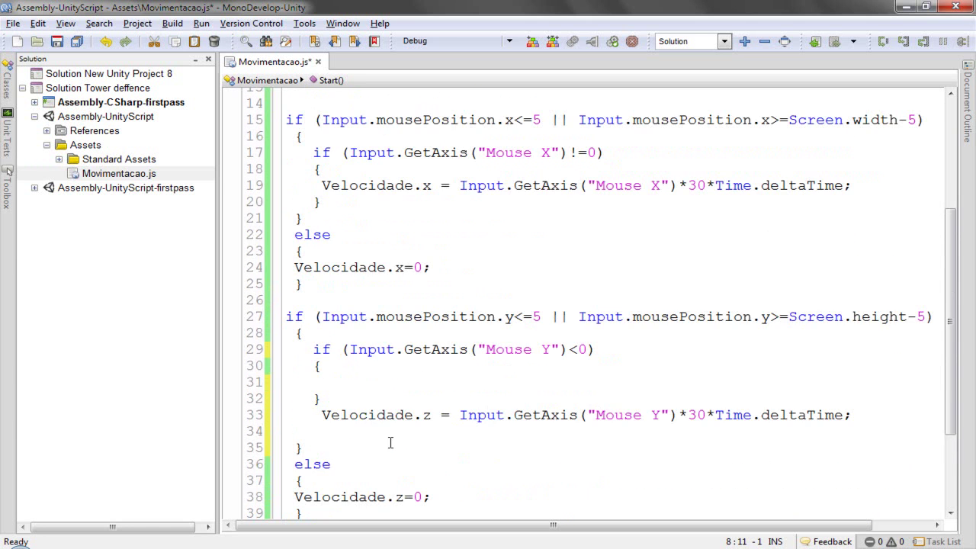
- Remove a stray 2 from the Mouse Y branch and delete the Constante=2 statement from Start
{"action": "left_click", "coordinate": [355, 381]}
{"action": "type", "text": "2"}
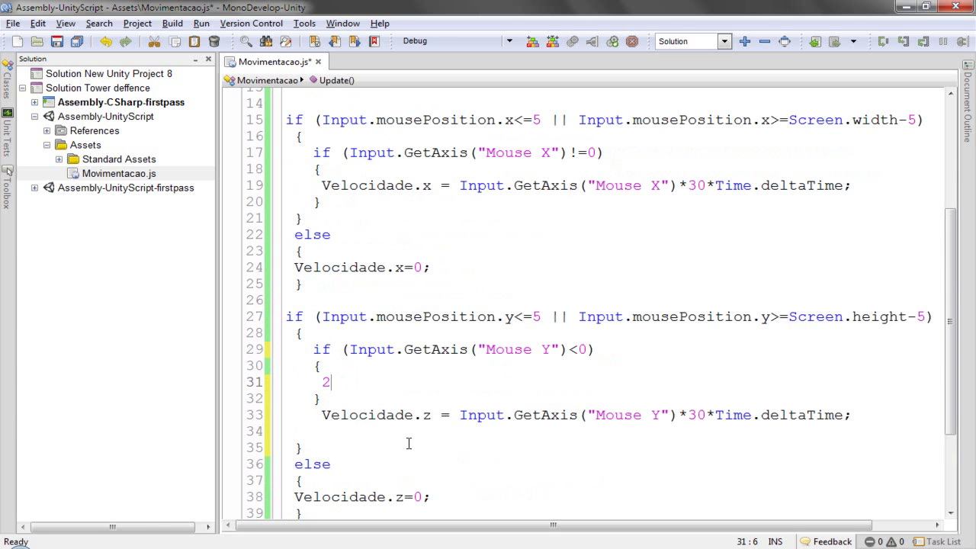
{"action": "key", "text": "BackSpace"}
{"action": "scroll", "coordinate": [404, 397], "scroll_direction": "up", "scroll_amount": 4}
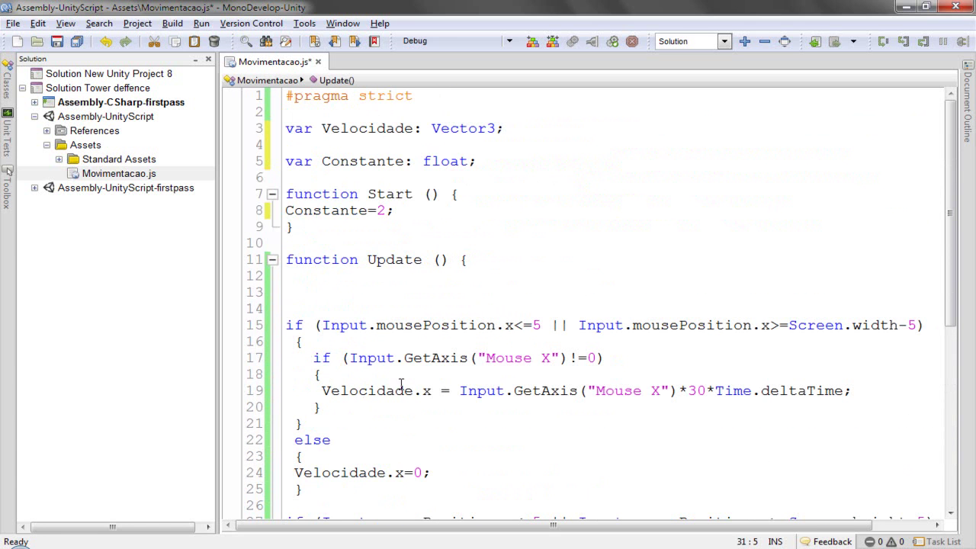
{"action": "double_click", "coordinate": [330, 210]}
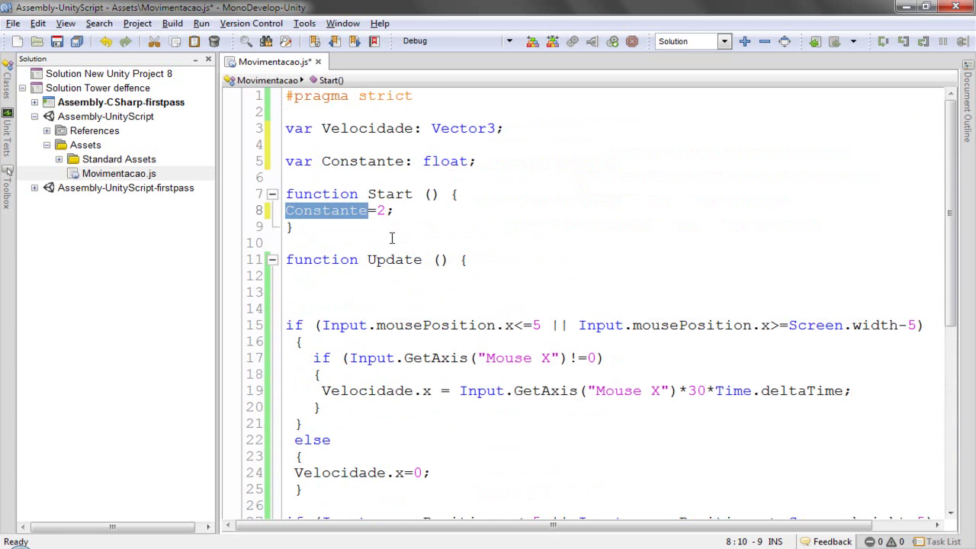
{"action": "left_click_drag", "start_coordinate": [401, 211], "coordinate": [242, 212]}
{"action": "key", "text": "BackSpace"}
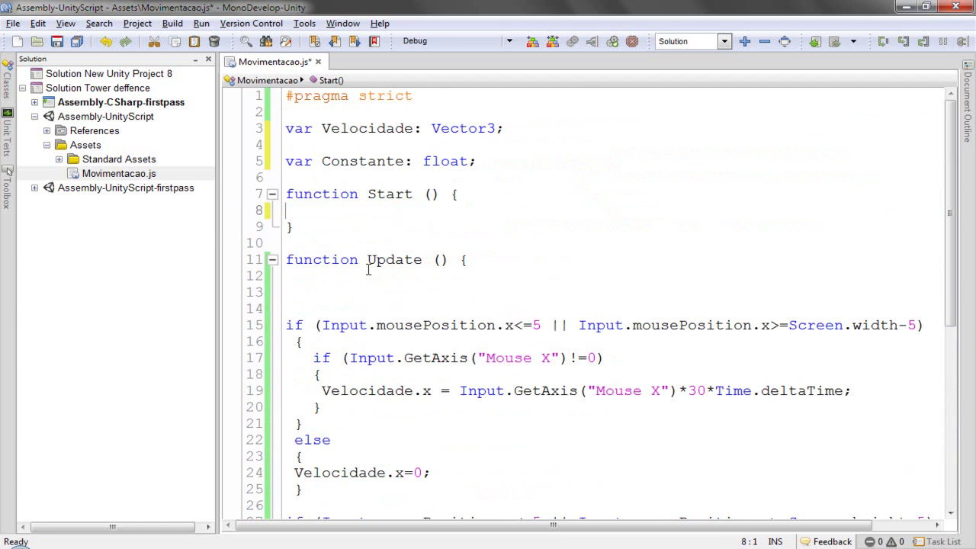
{"action": "scroll", "coordinate": [369, 269], "scroll_direction": "down", "scroll_amount": 6}
- Put 'Constante=2;' inside the Mouse Y < 0 block and begin an else after its closing brace
{"action": "left_click", "coordinate": [341, 279]}
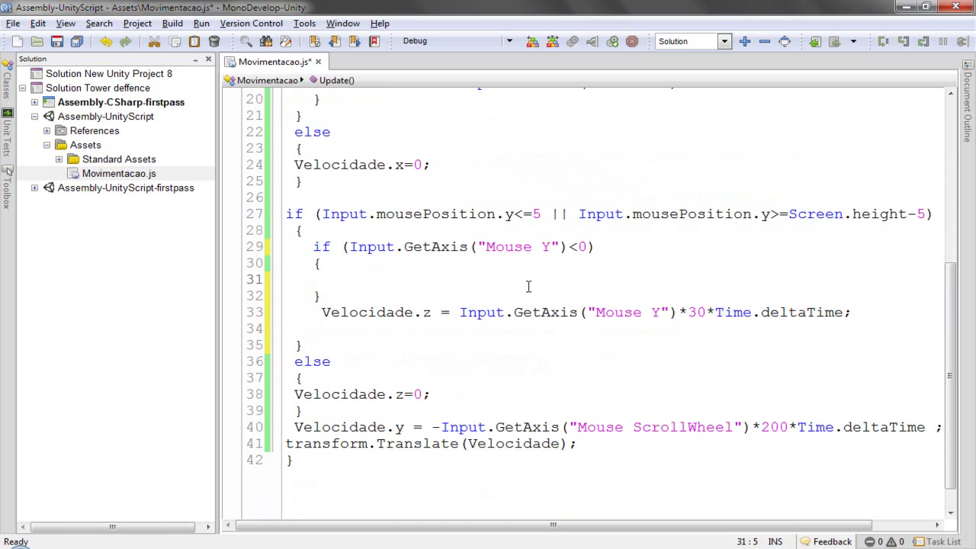
{"action": "type", "text": "Constante=2;"}
{"action": "left_click", "coordinate": [340, 295]}
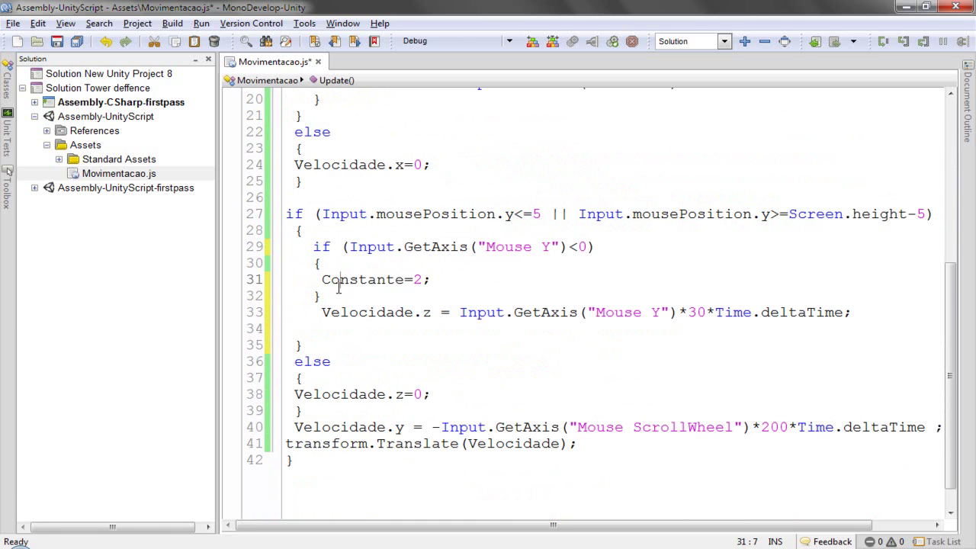
{"action": "key", "text": "Return"}
{"action": "type", "text": "esel"}
{"action": "key", "text": "Return"}
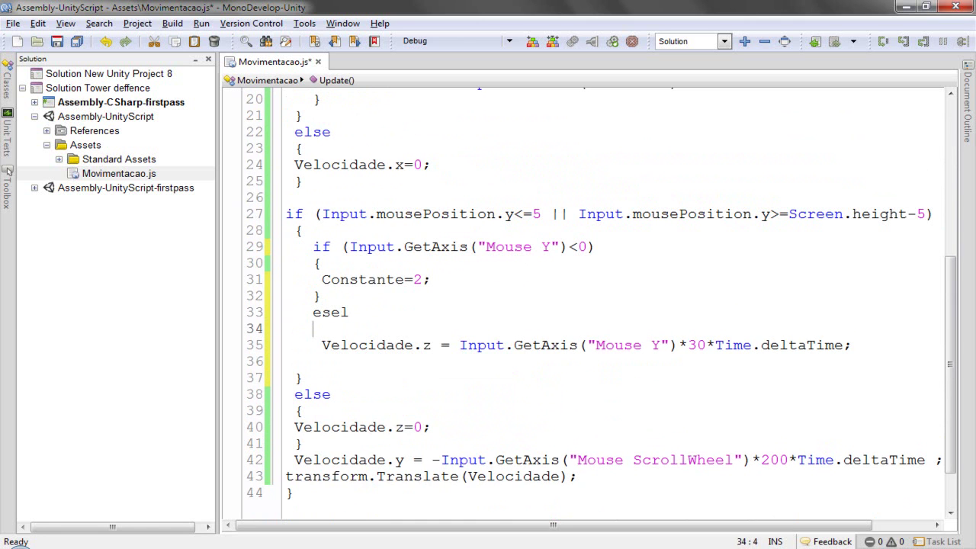
- Correct the misspelled else keyword and give it an empty brace block
{"action": "left_click", "coordinate": [331, 312]}
{"action": "key", "text": "BackSpace"}
{"action": "key", "text": "Delete"}
{"action": "type", "text": "s"}
{"action": "key", "text": "End"}
{"action": "key", "text": "BackSpace"}
{"action": "key", "text": "BackSpace"}
{"action": "type", "text": "lse"}
{"action": "key", "text": "Return"}
{"action": "type", "text": "{"}
{"action": "key", "text": "Return"}
{"action": "key", "text": "Return"}
{"action": "type", "text": "}"}
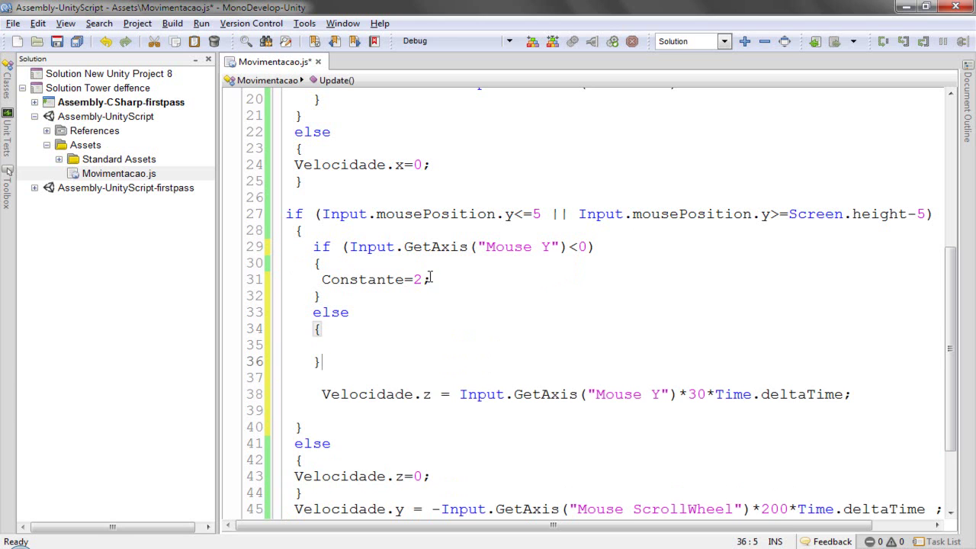
- Copy the Constante statement into the else block and change it to 'Constante=-2;'
{"action": "left_click_drag", "start_coordinate": [424, 279], "coordinate": [320, 275]}
{"action": "key", "text": "ctrl+c"}
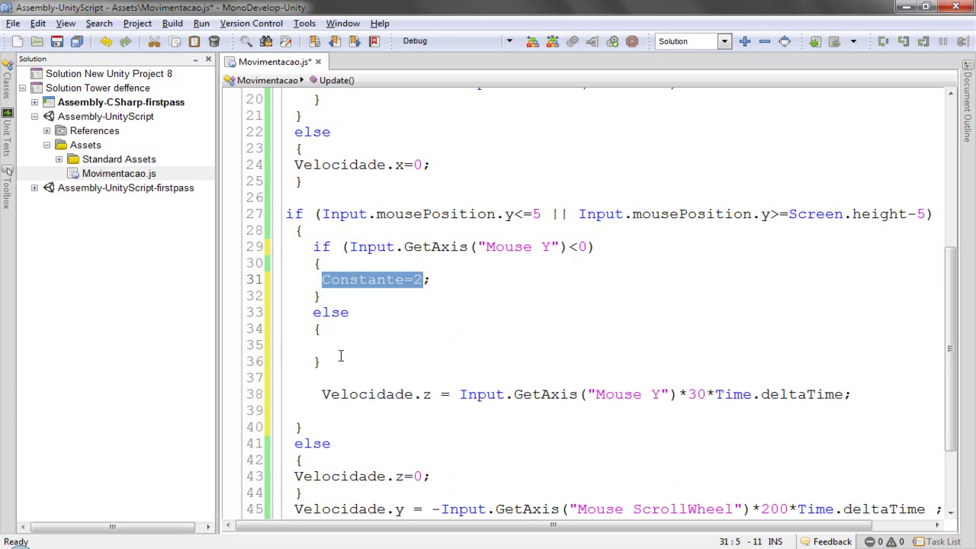
{"action": "left_click", "coordinate": [338, 347]}
{"action": "key", "text": "ctrl+v"}
{"action": "left_click", "coordinate": [318, 345]}
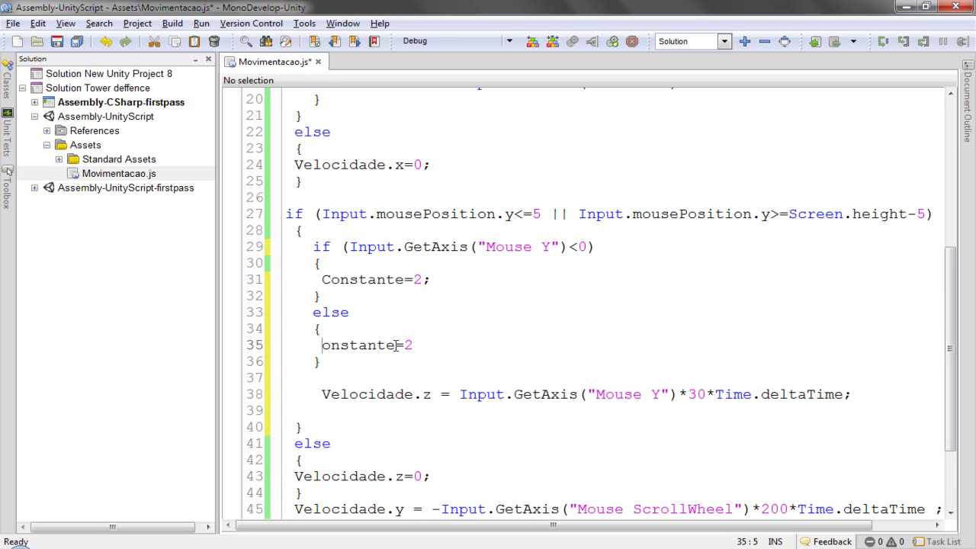
{"action": "key", "text": "shift+Left"}
{"action": "left_click", "coordinate": [414, 345]}
{"action": "type", "text": "-"}
{"action": "key", "text": "End"}
{"action": "type", "text": ";"}
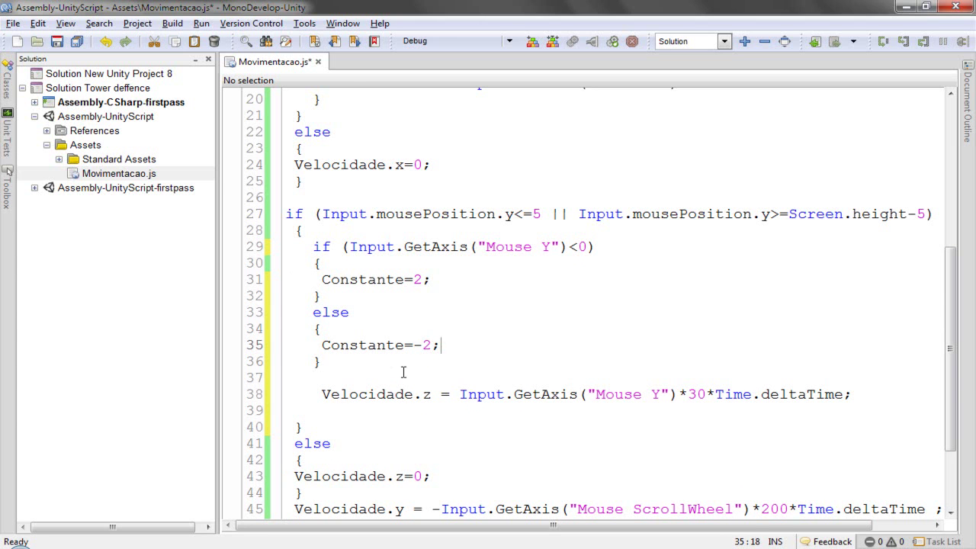
{"action": "double_click", "coordinate": [384, 346]}
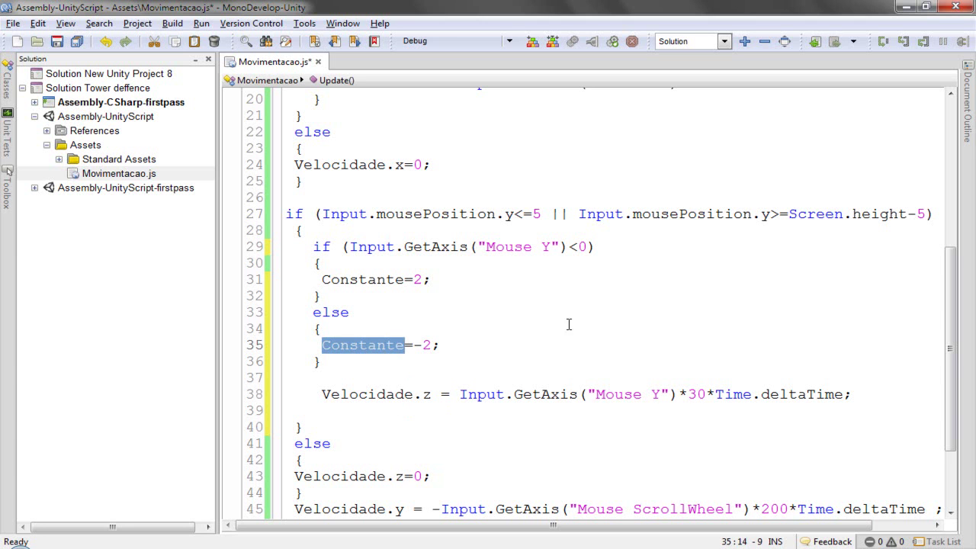
{"action": "left_click", "coordinate": [587, 249]}
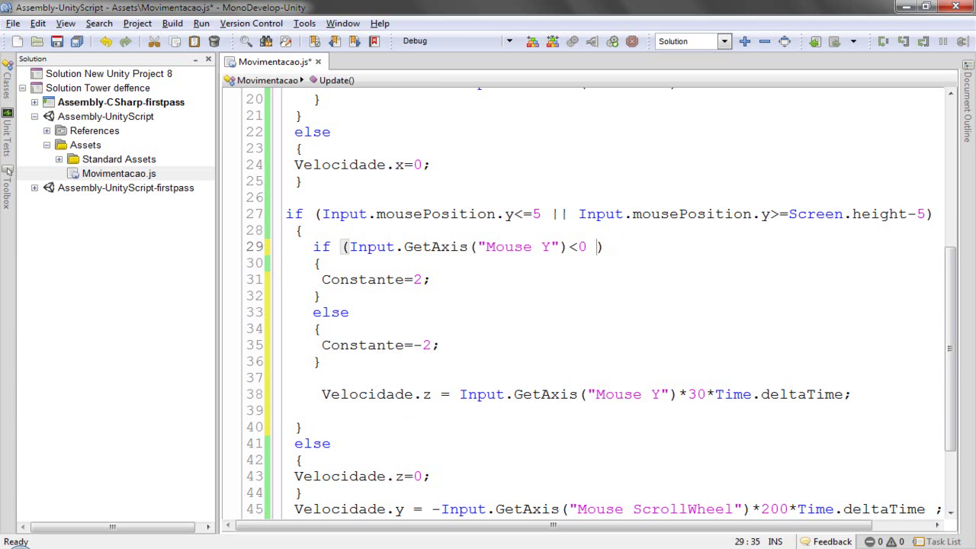
{"action": "scroll", "coordinate": [600, 294], "scroll_direction": "up", "scroll_amount": 1}
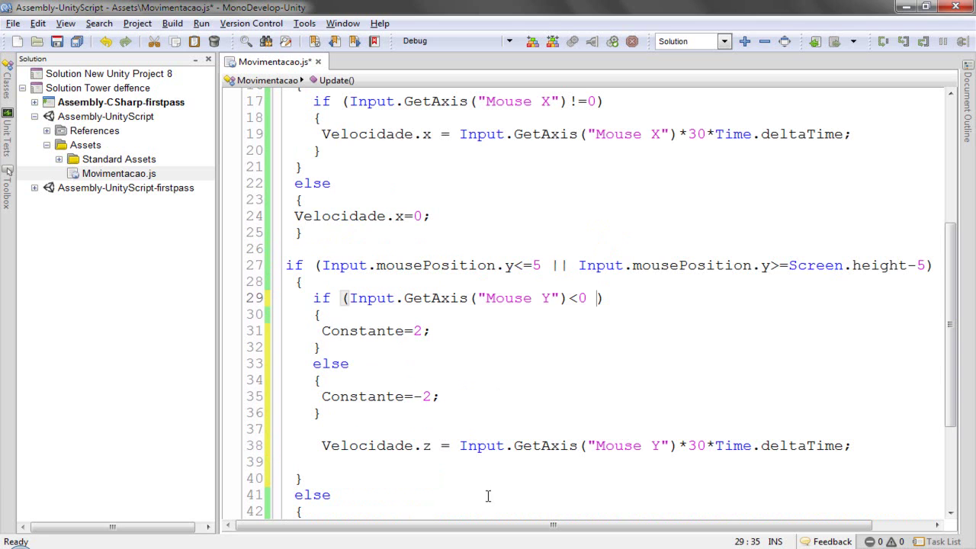
- Test the camera in Unity at the screen edges, then stop play mode and return to Movimentacao.js
{"action": "key", "text": "alt+Tab"}
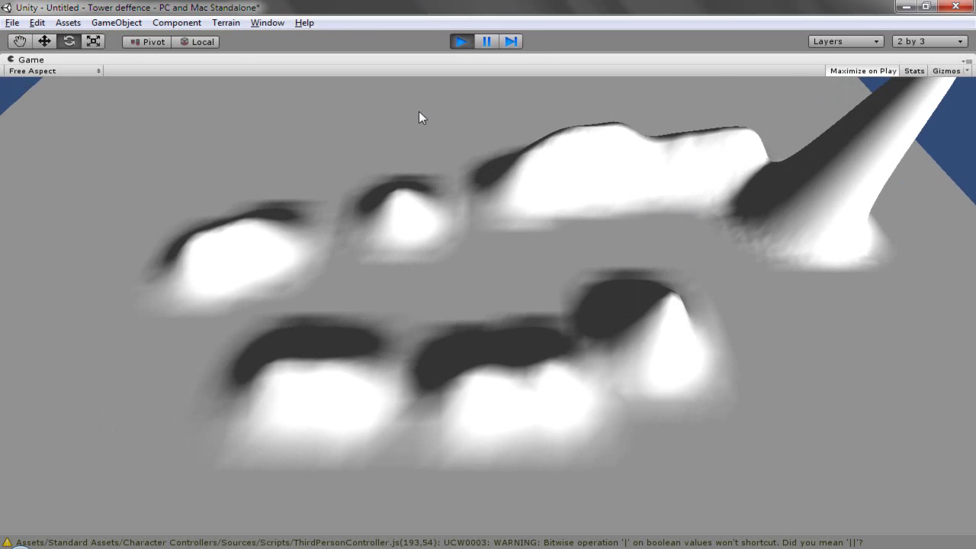
{"action": "scroll", "coordinate": [443, 107], "scroll_direction": "up", "scroll_amount": 3}
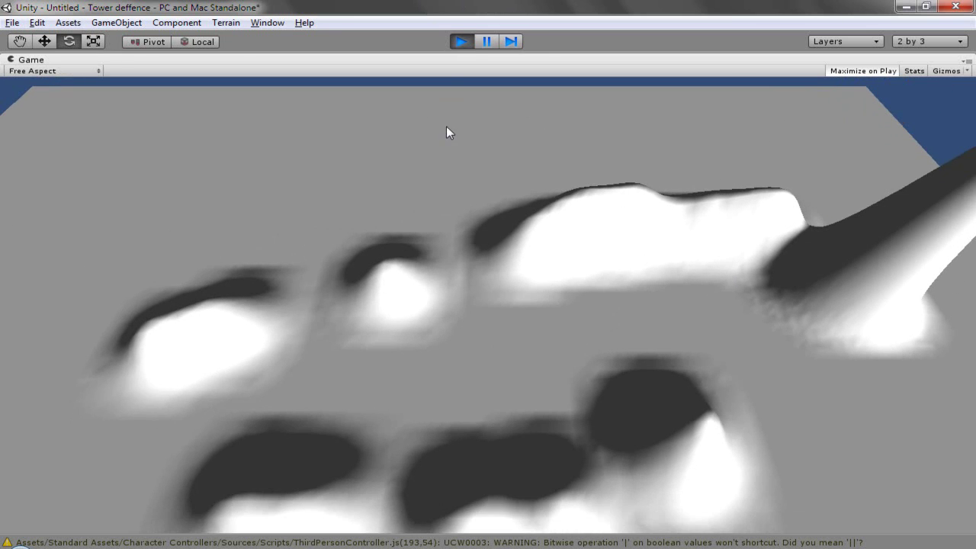
{"action": "mouse_move", "coordinate": [464, 2]}
{"action": "mouse_move", "coordinate": [2, 364]}
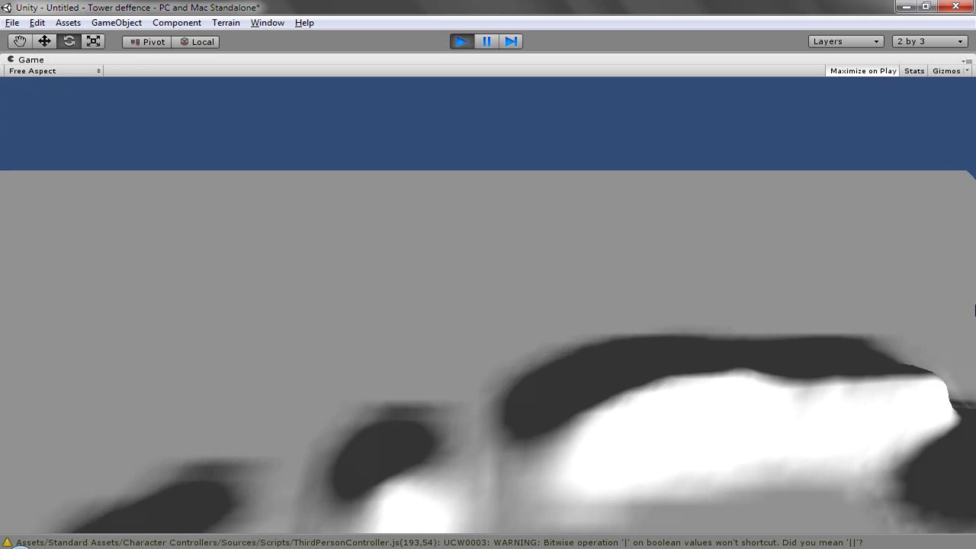
{"action": "mouse_move", "coordinate": [974, 308]}
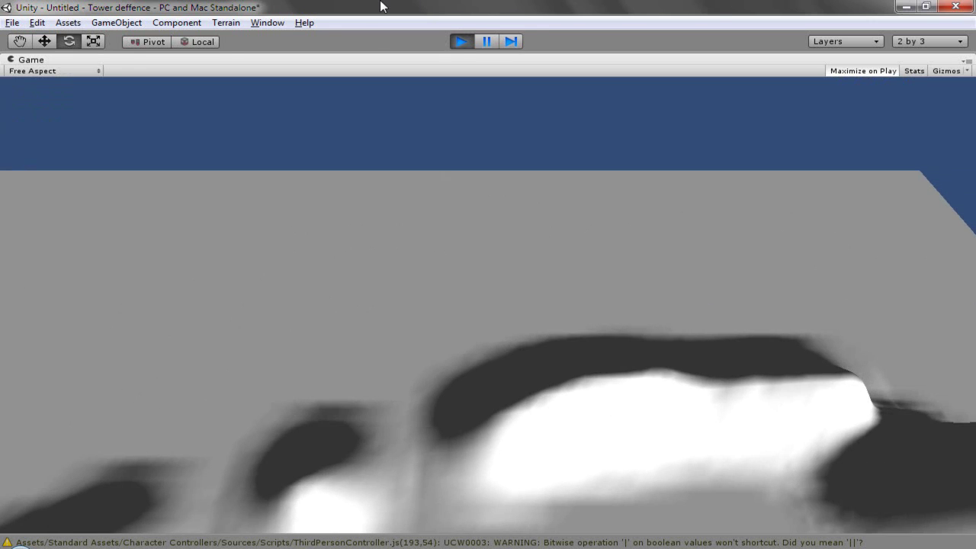
{"action": "mouse_move", "coordinate": [382, 6]}
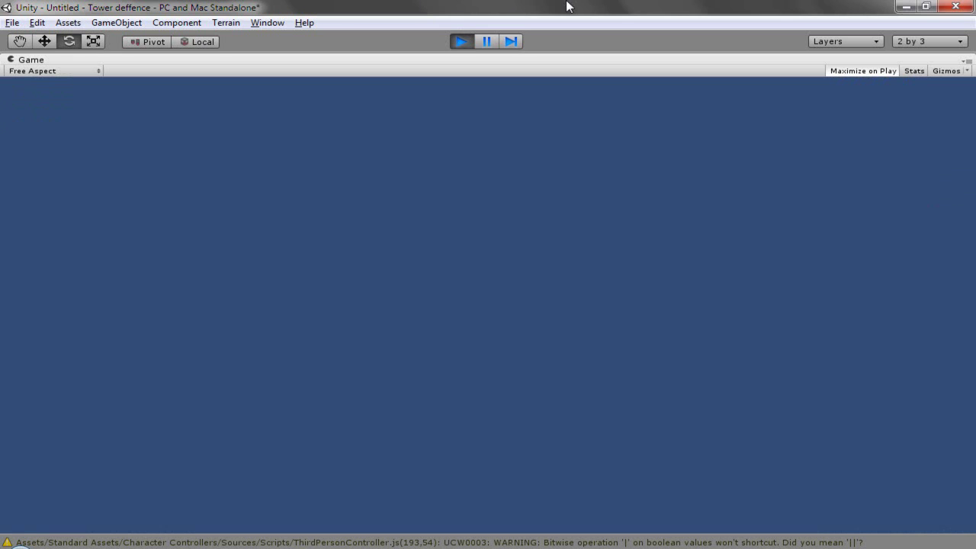
{"action": "left_click", "coordinate": [460, 41]}
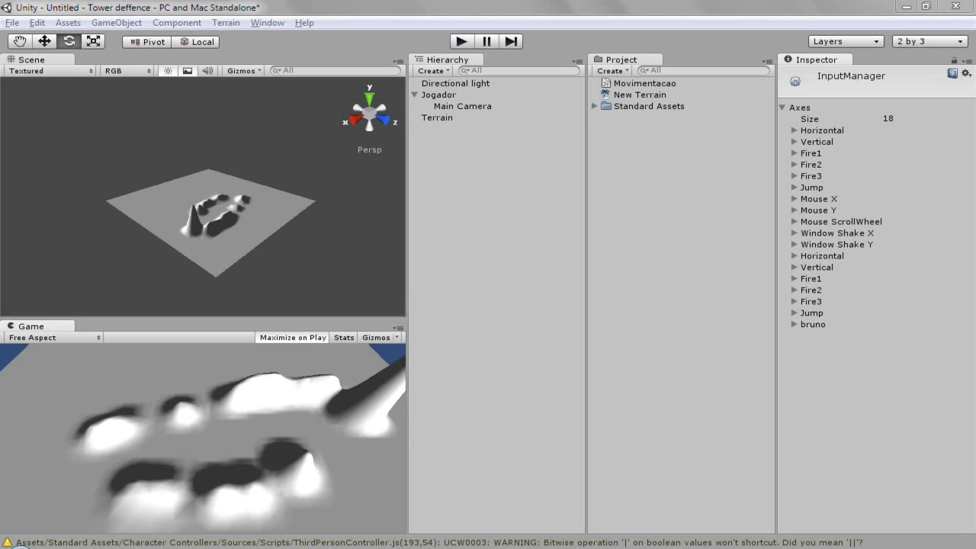
{"action": "key", "text": "alt+Tab"}
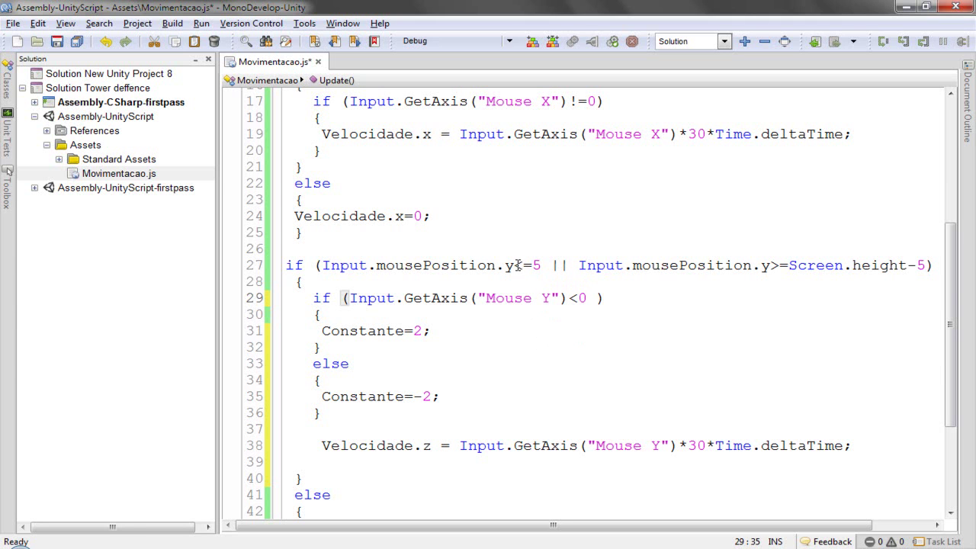
- Append '&& Input.mousePosition.y<=5' to the Mouse Y condition on line 29
{"action": "left_click_drag", "start_coordinate": [516, 265], "coordinate": [324, 267]}
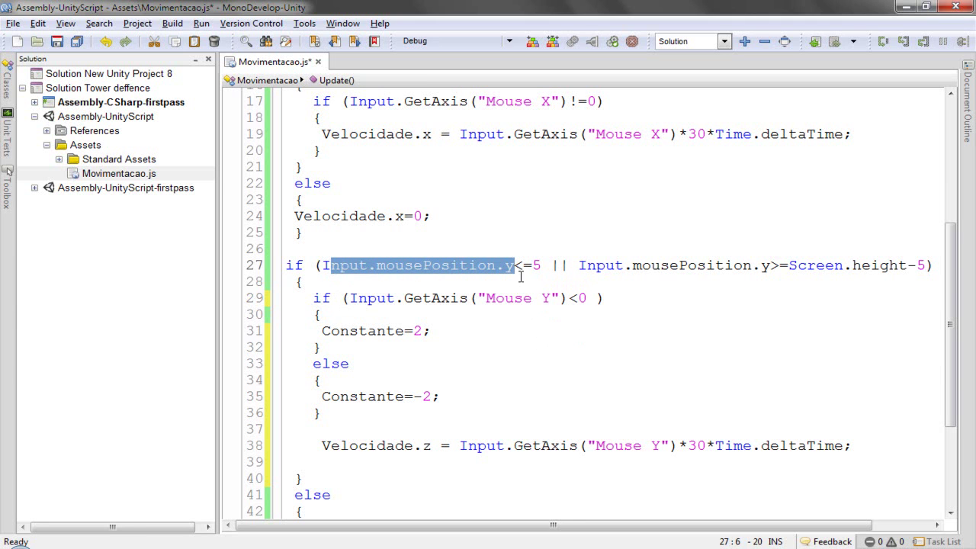
{"action": "left_click_drag", "start_coordinate": [549, 265], "coordinate": [323, 266]}
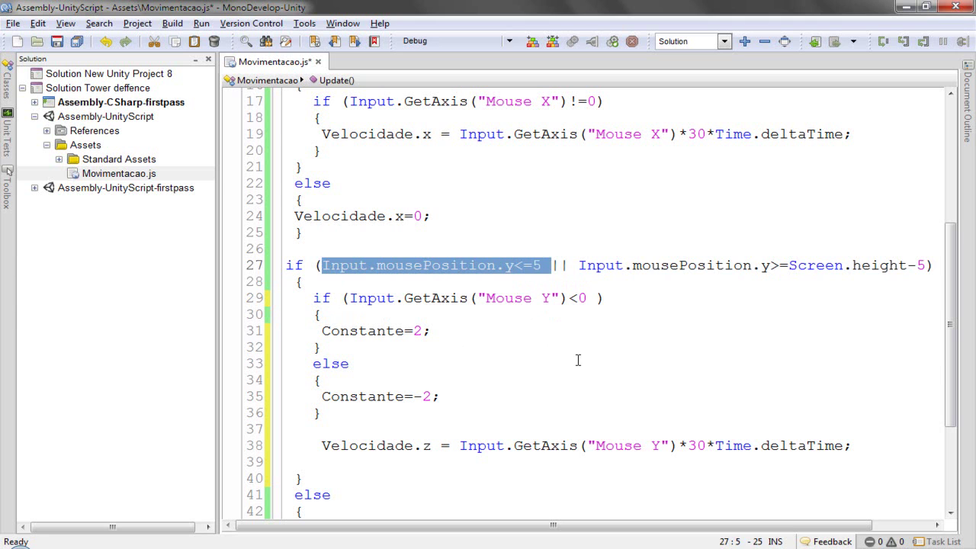
{"action": "left_click", "coordinate": [597, 298]}
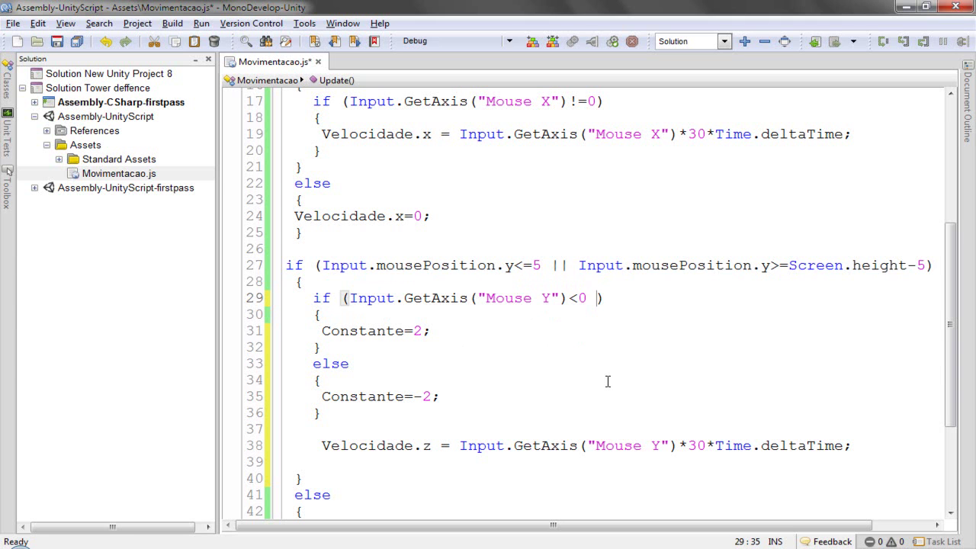
{"action": "type", "text": "&& Input.mousePosition.y<=5"}
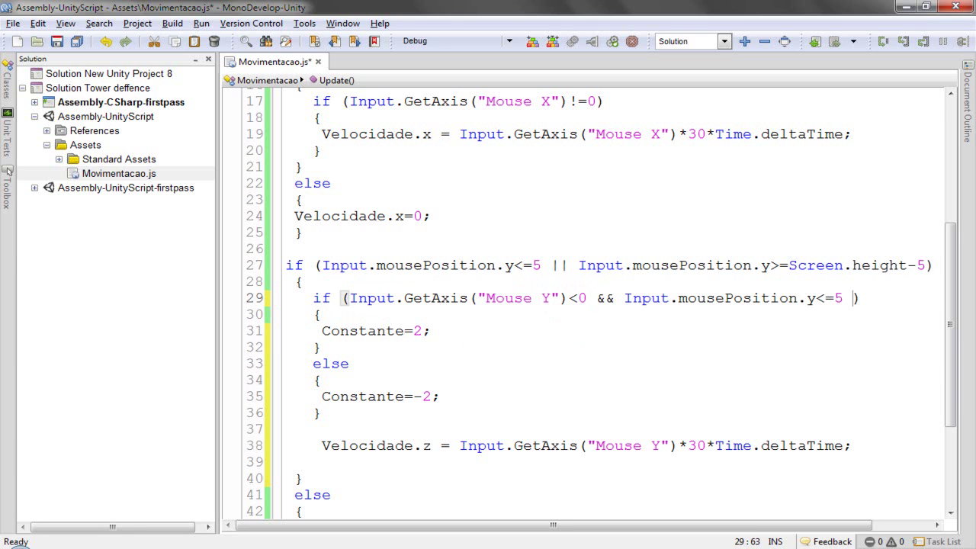
- Add an if above Constante=-2 holding the y>=Screen.height-5 condition pasted from line 27
{"action": "left_click", "coordinate": [324, 396]}
{"action": "key", "text": "Return"}
{"action": "key", "text": "Up"}
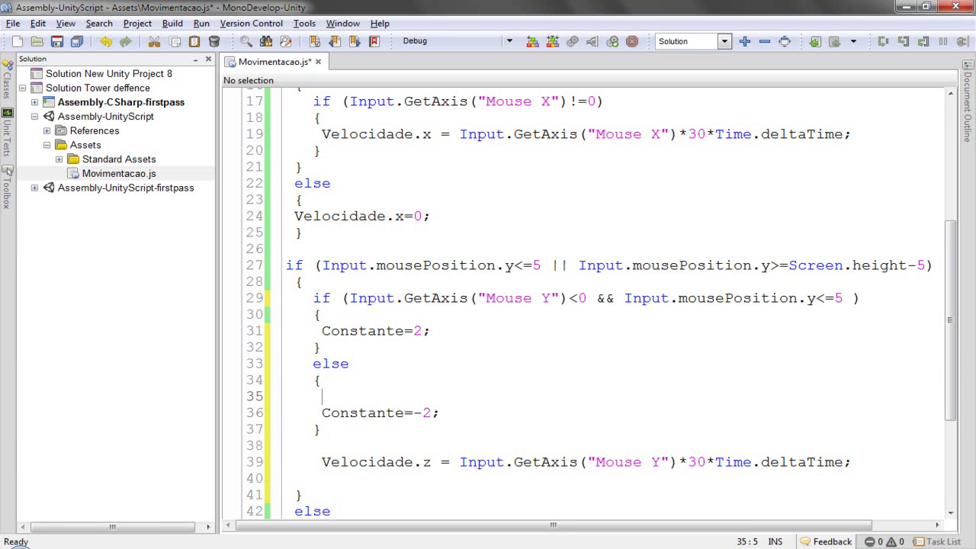
{"action": "type", "text": "if ()"}
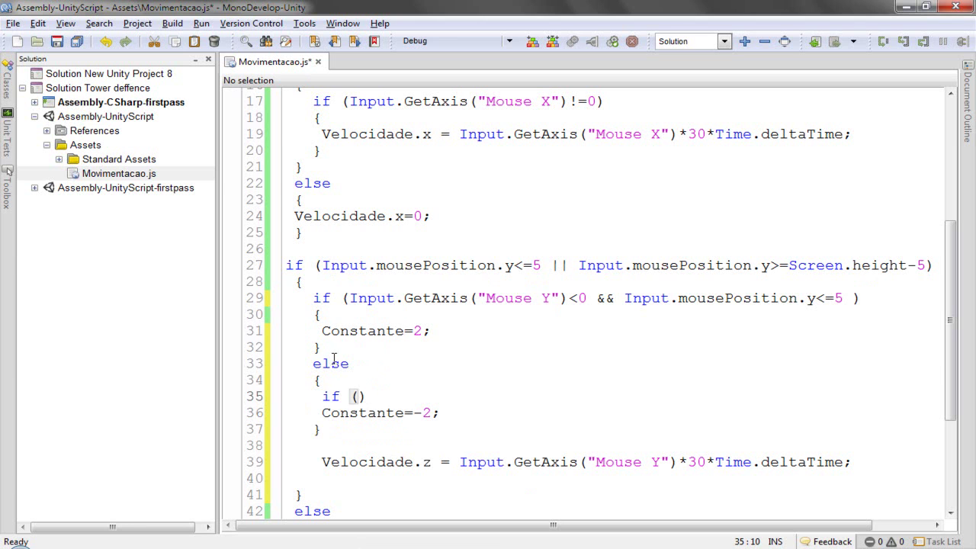
{"action": "mouse_move", "coordinate": [928, 265]}
{"action": "left_mouse_down"}
{"action": "mouse_move", "coordinate": [624, 254]}
{"action": "mouse_move", "coordinate": [576, 269]}
{"action": "left_mouse_up"}
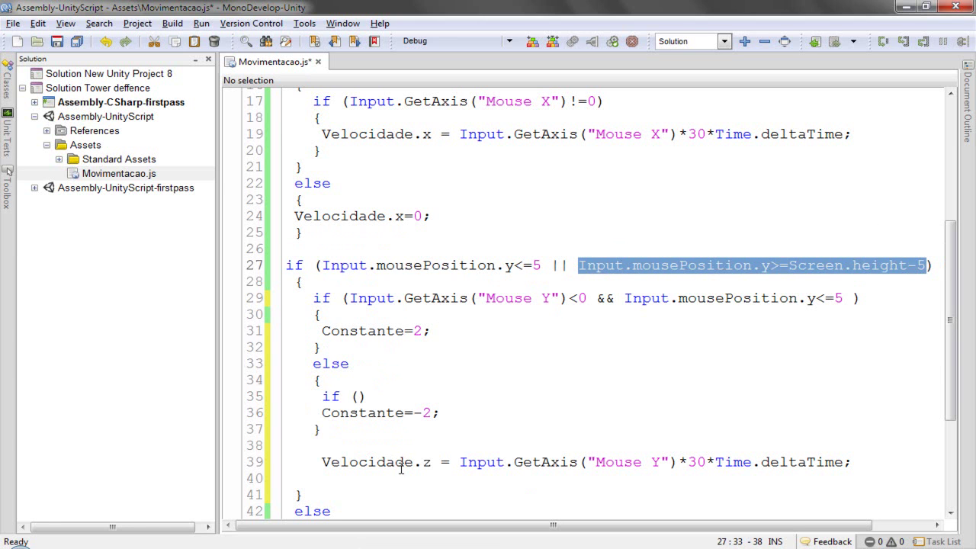
{"action": "left_click", "coordinate": [358, 397]}
{"action": "key", "text": "ctrl+v"}
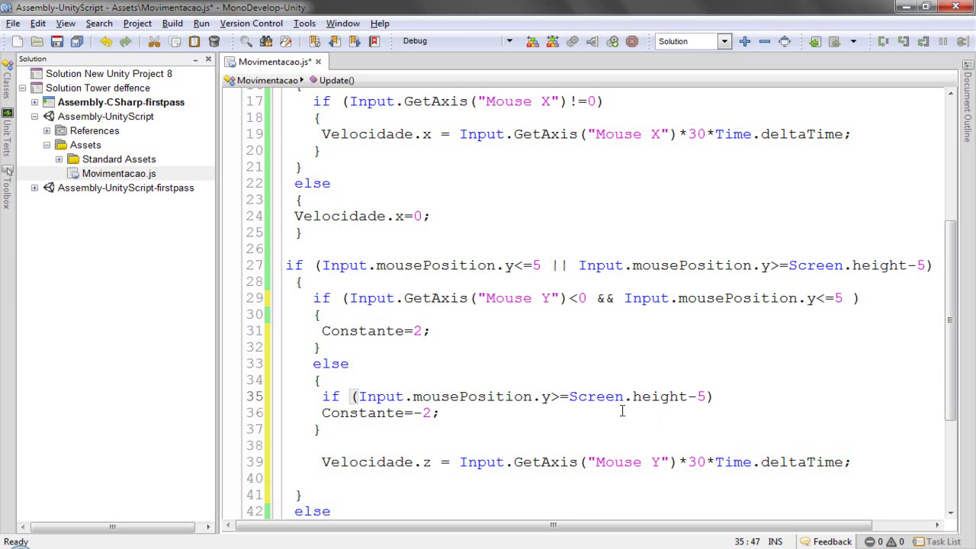
- Swap the edge conditions: y>=Screen.height-5 on line 29, y<=5 in the line-35 if
{"action": "type", "text": ")"}
{"action": "left_click_drag", "start_coordinate": [707, 397], "coordinate": [359, 396]}
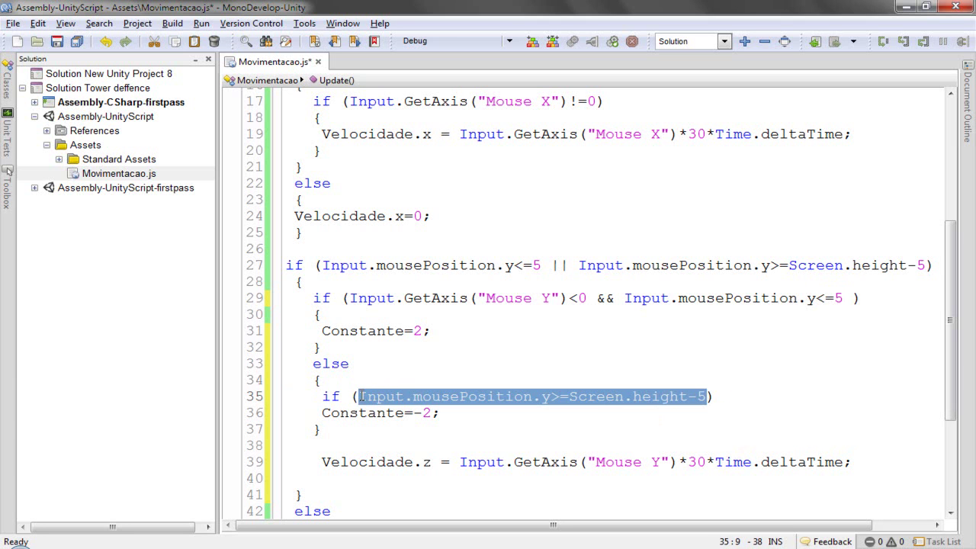
{"action": "key", "text": "ctrl+x"}
{"action": "left_click_drag", "start_coordinate": [852, 298], "coordinate": [626, 305]}
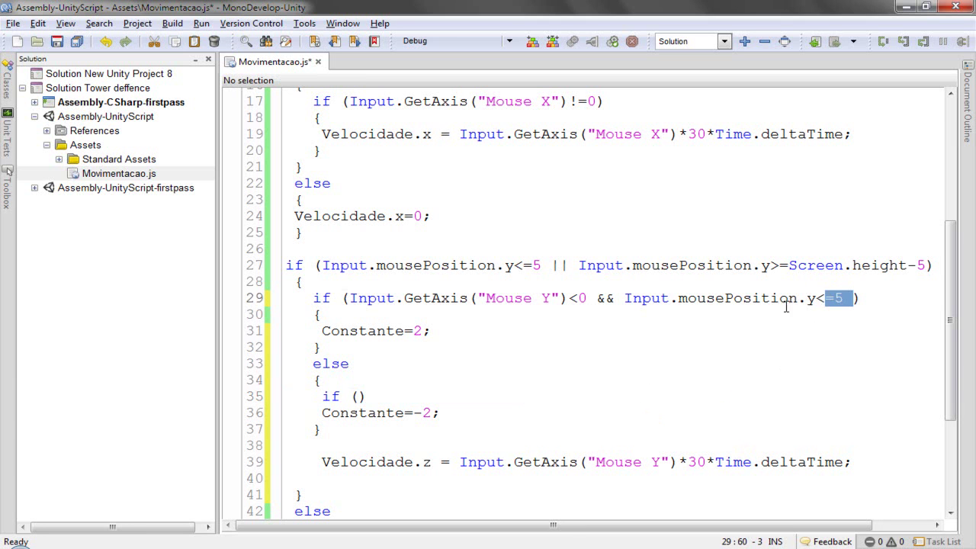
{"action": "key", "text": "ctrl+v"}
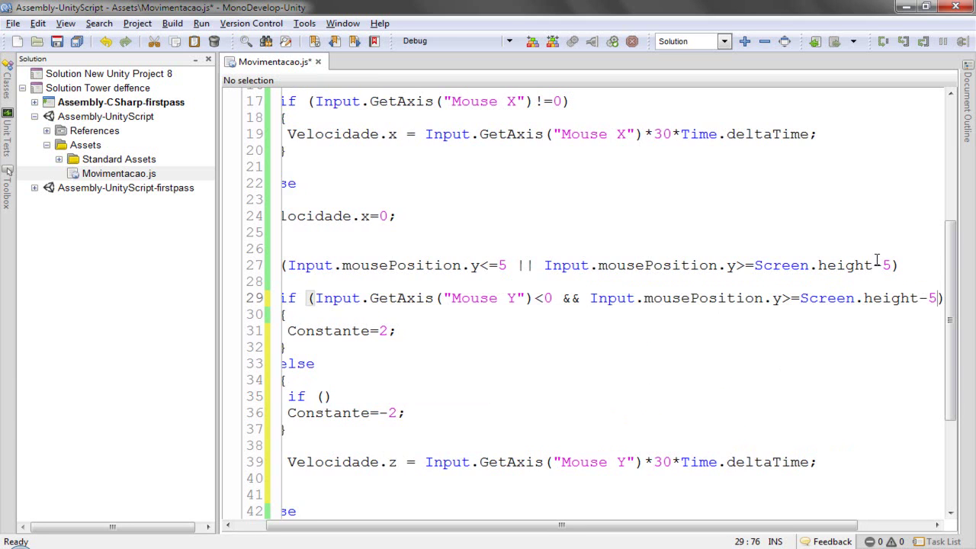
{"action": "left_click_drag", "start_coordinate": [501, 267], "coordinate": [321, 265]}
{"action": "key", "text": "ctrl+c"}
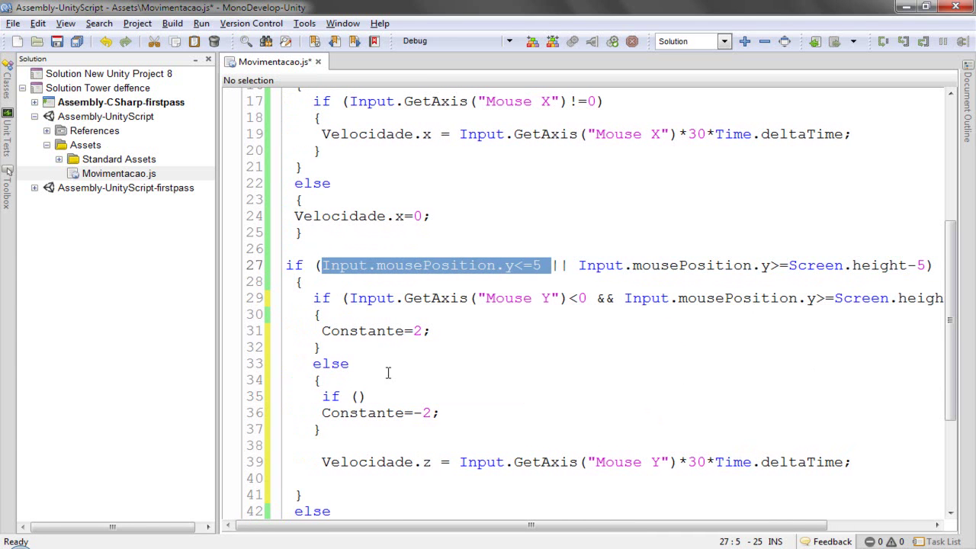
{"action": "left_click", "coordinate": [358, 396]}
{"action": "key", "text": "ctrl+v"}
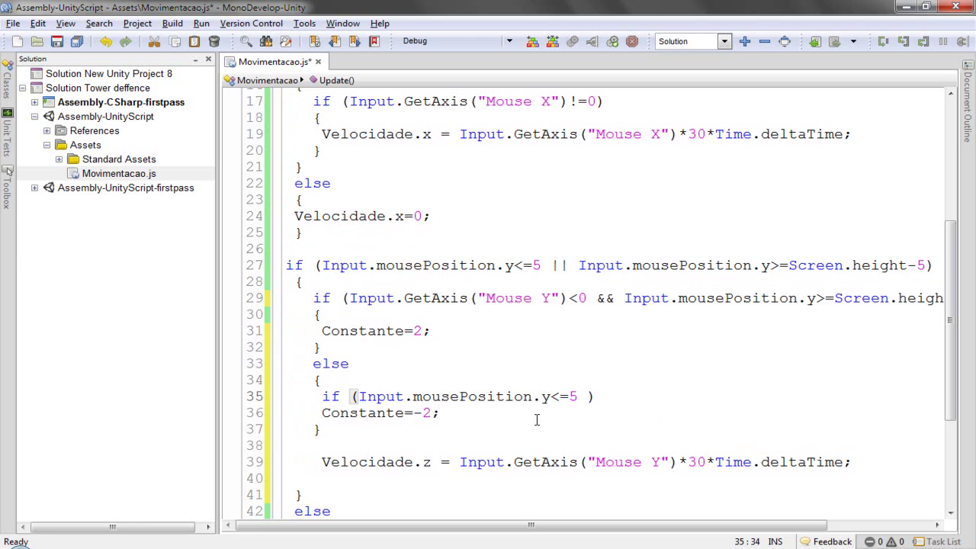
{"action": "key", "text": "BackSpace"}
- Wrap the Constante=-2 line in braces under the line-35 if
{"action": "left_click", "coordinate": [595, 398]}
{"action": "key", "text": "Return"}
{"action": "type", "text": "{"}
{"action": "left_click", "coordinate": [322, 430]}
{"action": "type", "text": "v"}
{"action": "key", "text": "BackSpace"}
{"action": "key", "text": "BackSpace"}
{"action": "key", "text": "Tab"}
{"action": "key", "text": "End"}
{"action": "key", "text": "Return"}
{"action": "type", "text": "}"}
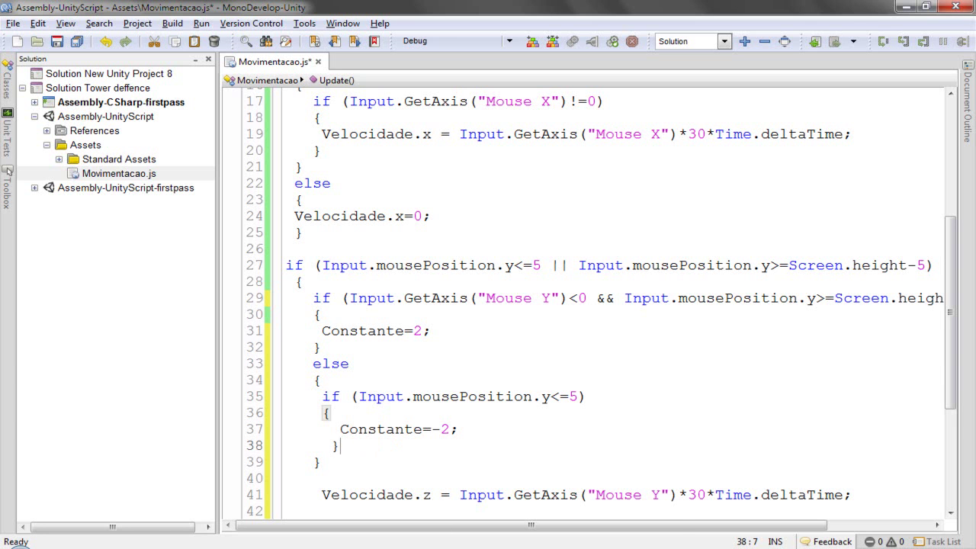
{"action": "key", "text": "Left"}
- Insert the if (Input.GetAxis("Mouse X")!=0) check above the Mouse Y condition
{"action": "scroll", "coordinate": [336, 349], "scroll_direction": "up", "scroll_amount": 3}
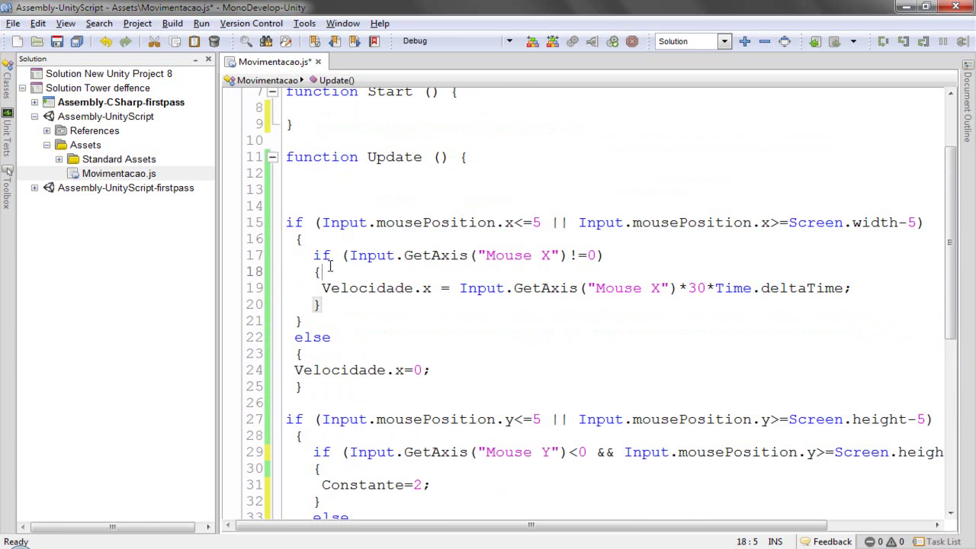
{"action": "left_click_drag", "start_coordinate": [322, 271], "coordinate": [315, 257]}
{"action": "scroll", "coordinate": [326, 348], "scroll_direction": "down", "scroll_amount": 4}
{"action": "left_click", "coordinate": [305, 247]}
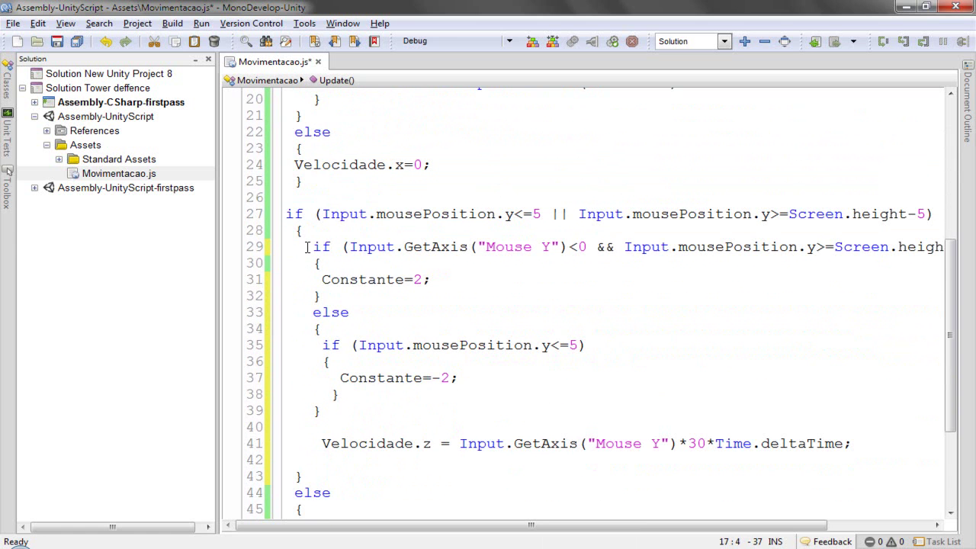
{"action": "key", "text": "ctrl+v"}
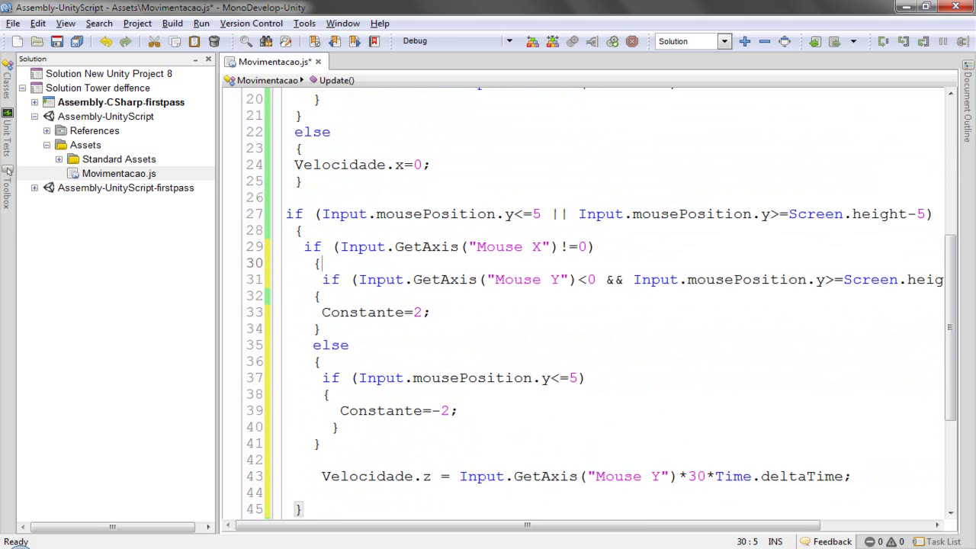
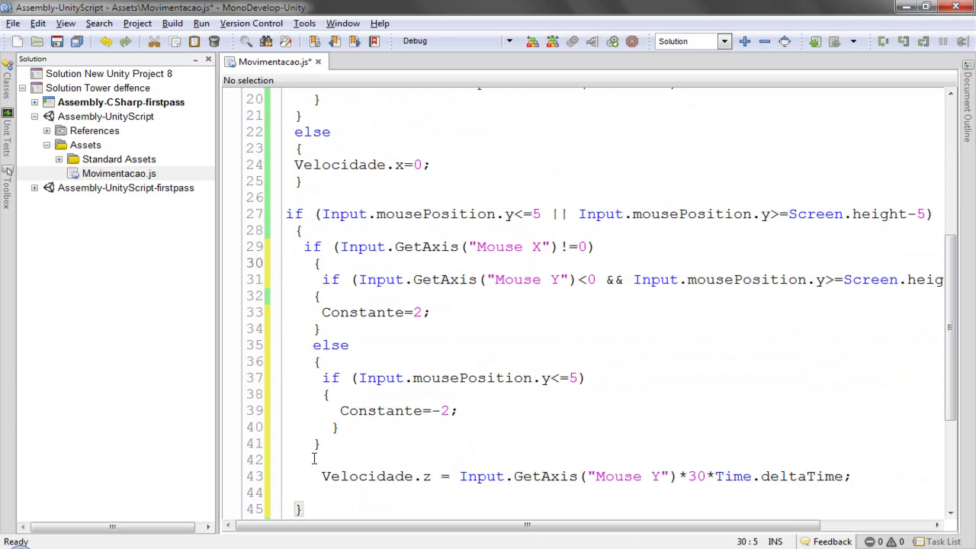
- Close the nested block on line 42 with a brace and change line 29's 'Mouse X' to 'Mouse Y'
{"action": "left_click", "coordinate": [313, 457]}
{"action": "type", "text": "}"}
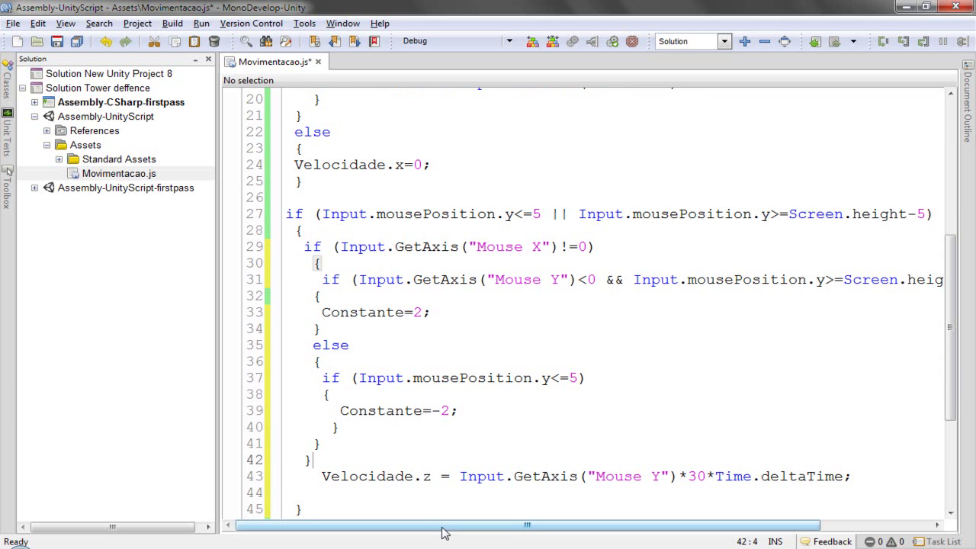
{"action": "left_click_drag", "start_coordinate": [542, 247], "coordinate": [523, 247]}
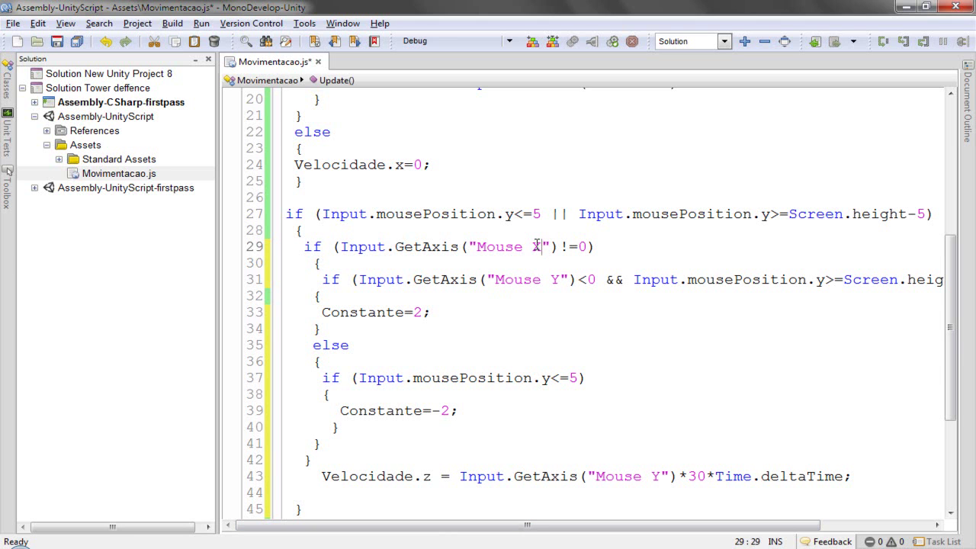
{"action": "type", "text": "Y"}
{"action": "mouse_move", "coordinate": [516, 524]}
{"action": "left_mouse_down"}
{"action": "mouse_move", "coordinate": [625, 524]}
{"action": "mouse_move", "coordinate": [526, 525]}
{"action": "left_mouse_up"}
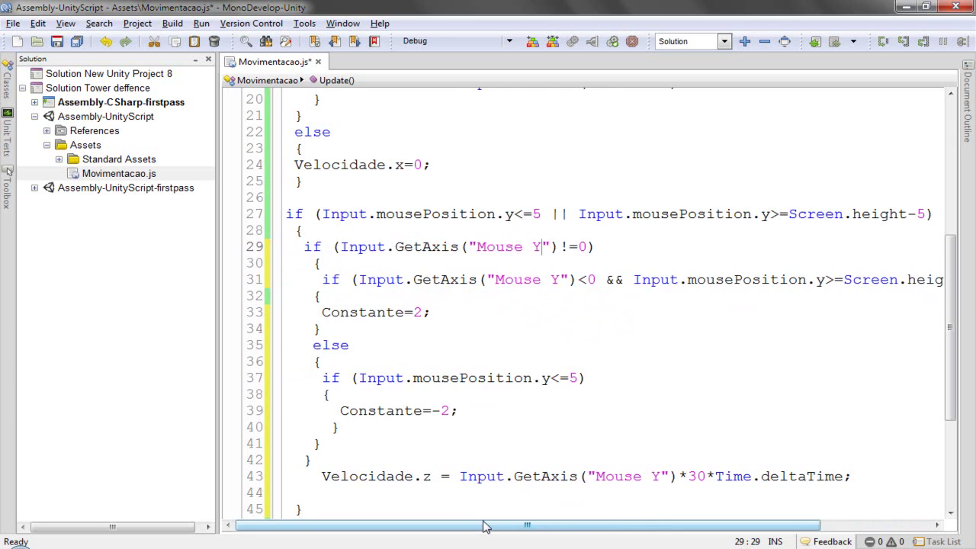
{"action": "left_click_drag", "start_coordinate": [488, 526], "coordinate": [589, 527]}
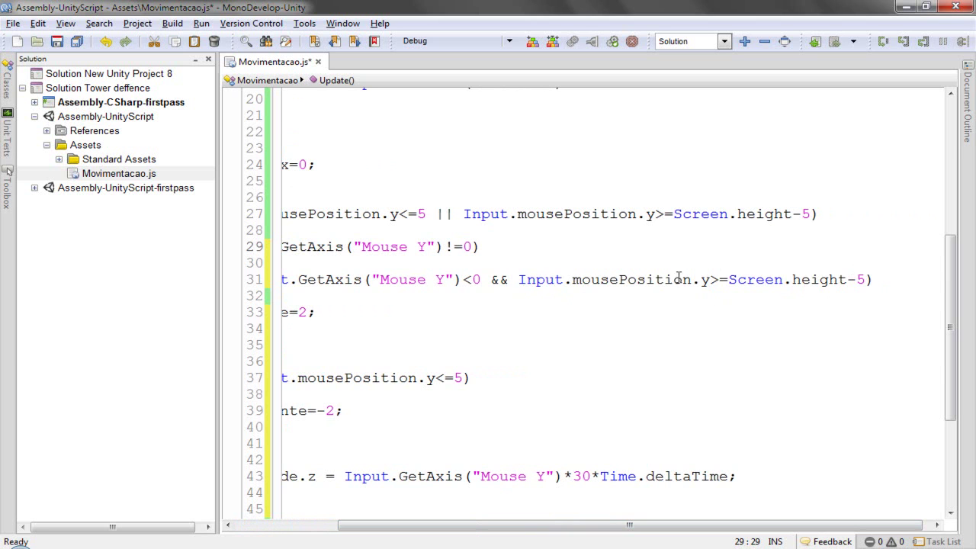
- Look over the upper-edge condition on line 31 and the Mouse Y read on line 43
{"action": "left_click_drag", "start_coordinate": [795, 284], "coordinate": [867, 281]}
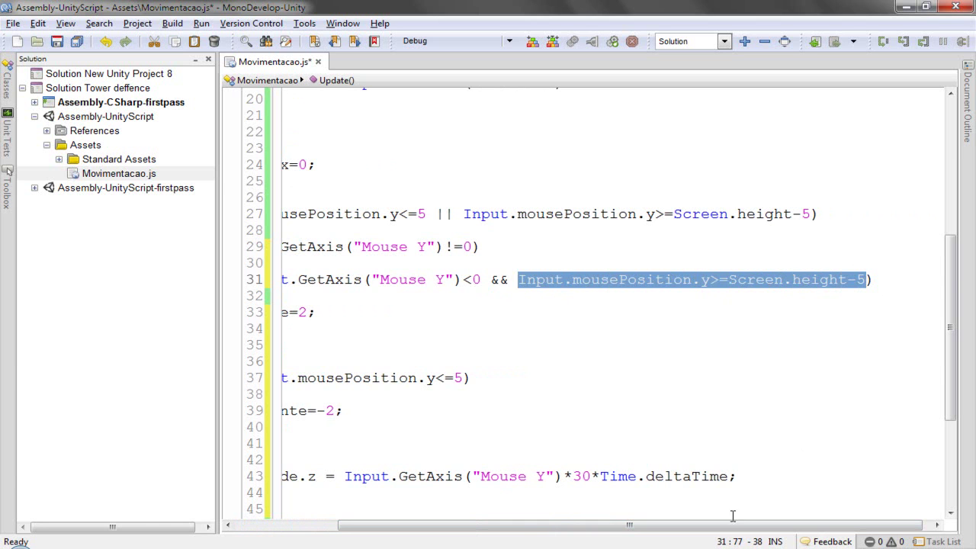
{"action": "left_click_drag", "start_coordinate": [778, 525], "coordinate": [760, 525]}
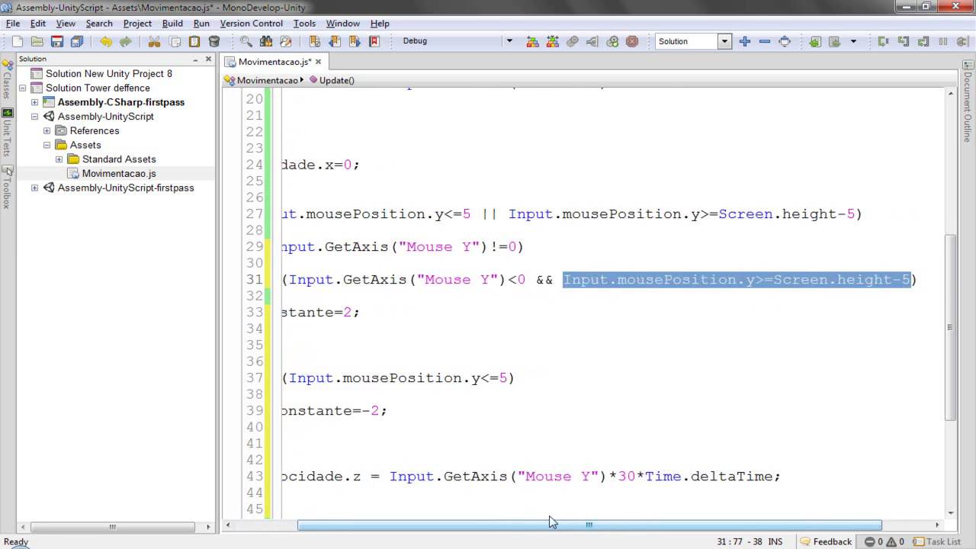
{"action": "left_click_drag", "start_coordinate": [750, 524], "coordinate": [663, 525]}
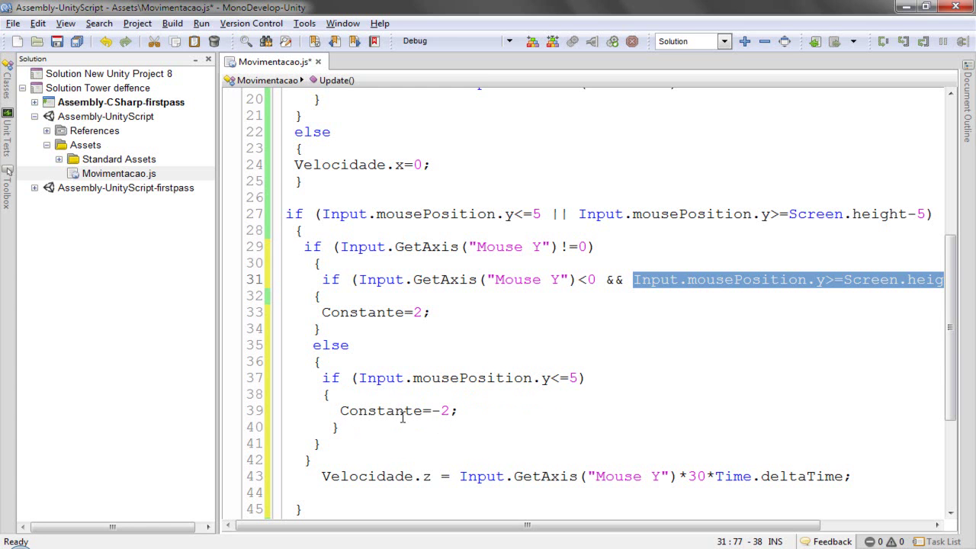
{"action": "scroll", "coordinate": [403, 417], "scroll_direction": "down", "scroll_amount": 1}
{"action": "scroll", "coordinate": [404, 409], "scroll_direction": "down", "scroll_amount": 1}
{"action": "scroll", "coordinate": [454, 402], "scroll_direction": "up", "scroll_amount": 1}
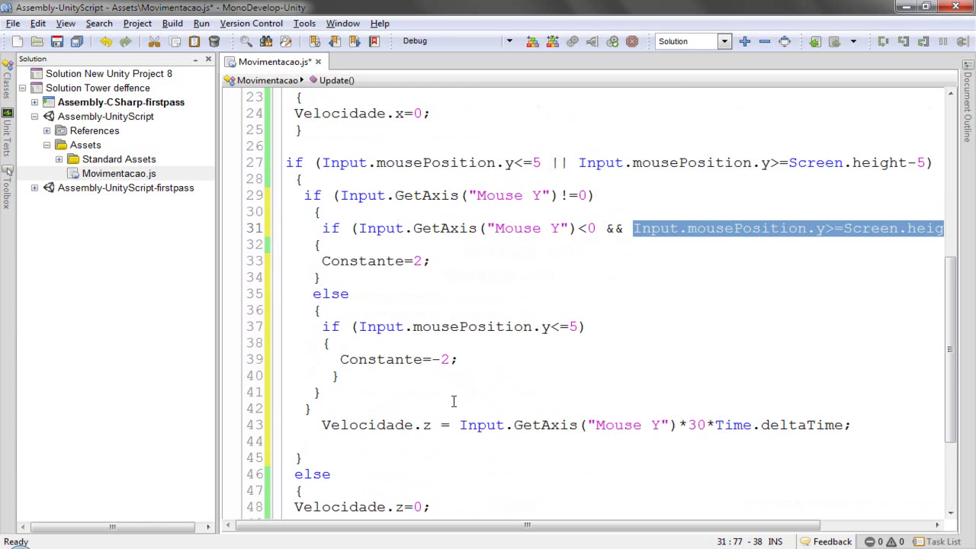
- Replace Input.GetAxis("Mouse Y") on line 43 with Constante and save Movimentacao.js
{"action": "double_click", "coordinate": [399, 360]}
{"action": "key", "text": "ctrl+c"}
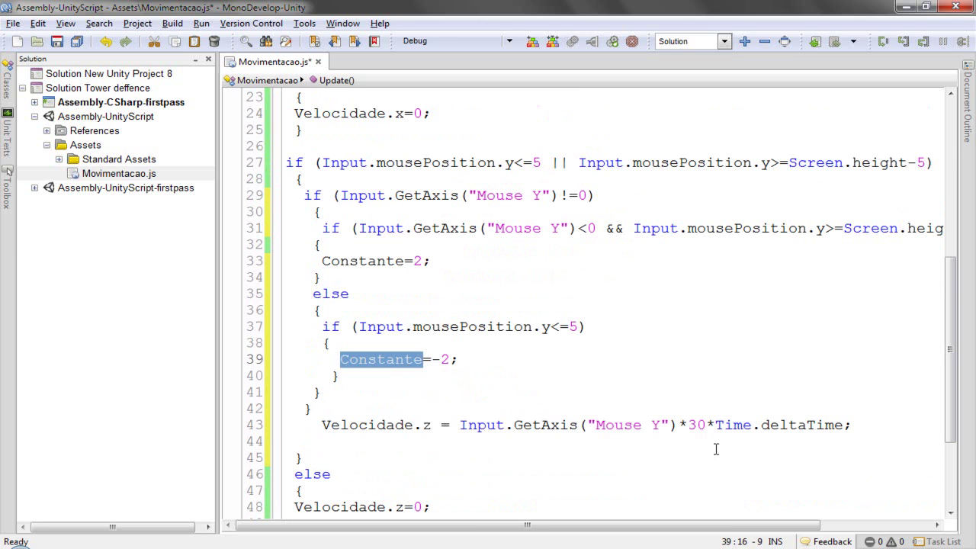
{"action": "left_click_drag", "start_coordinate": [681, 426], "coordinate": [463, 425]}
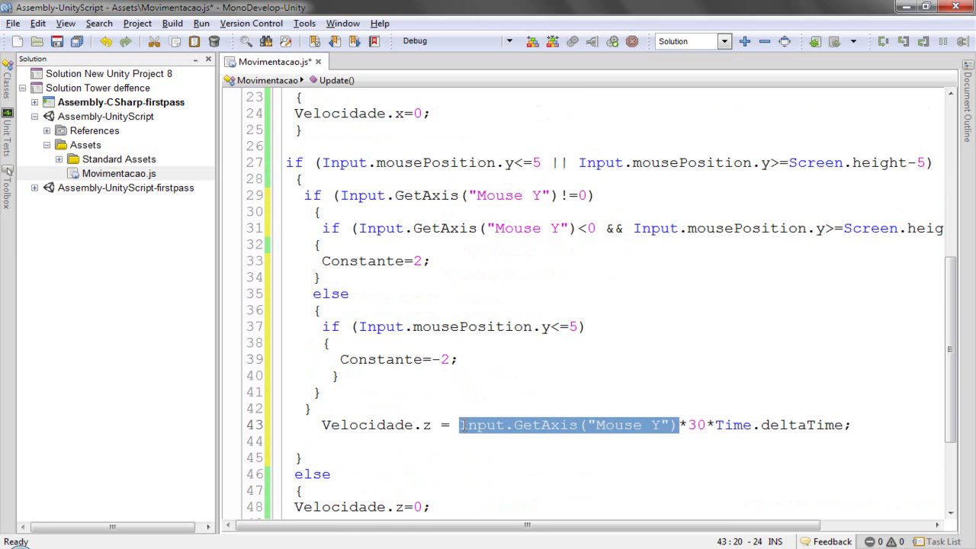
{"action": "key", "text": "ctrl+v"}
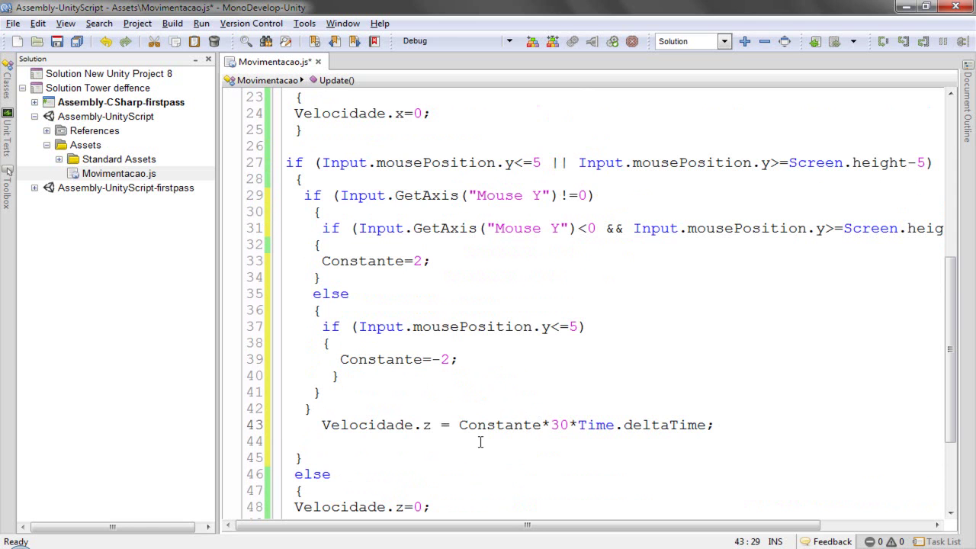
{"action": "scroll", "coordinate": [481, 442], "scroll_direction": "up", "scroll_amount": 1}
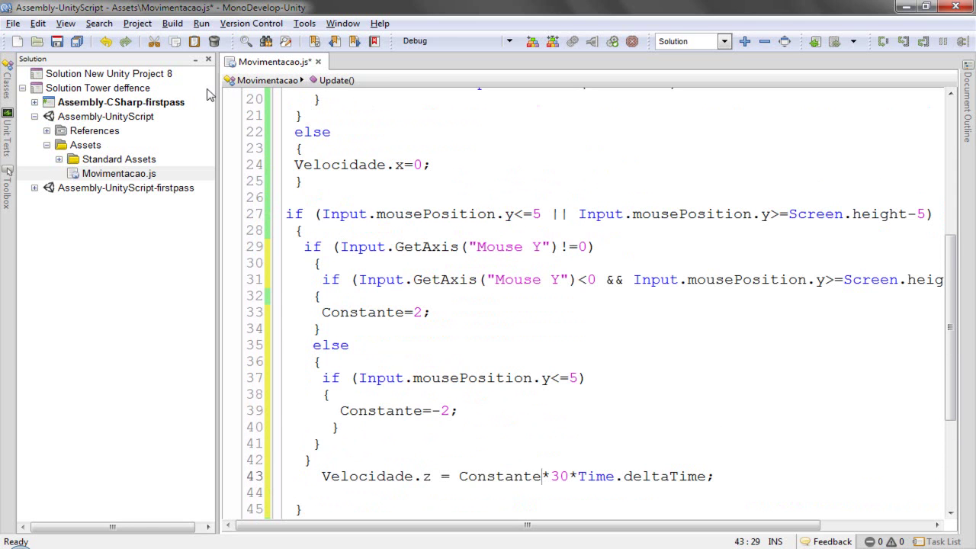
{"action": "left_click", "coordinate": [58, 42]}
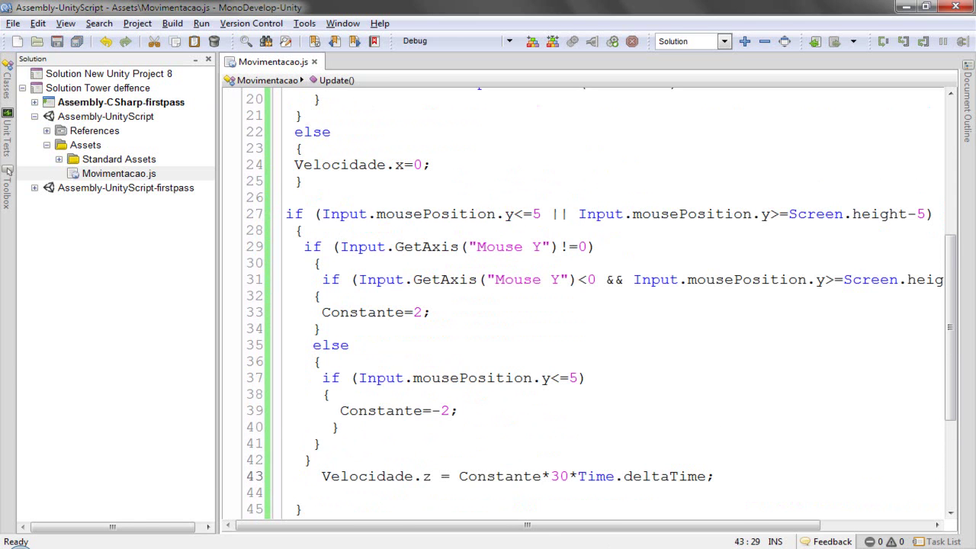
{"action": "key", "text": "alt+Tab"}
- Run the game once, then stop it, turn off Maximize on Play and select Jogador
{"action": "left_click", "coordinate": [466, 40]}
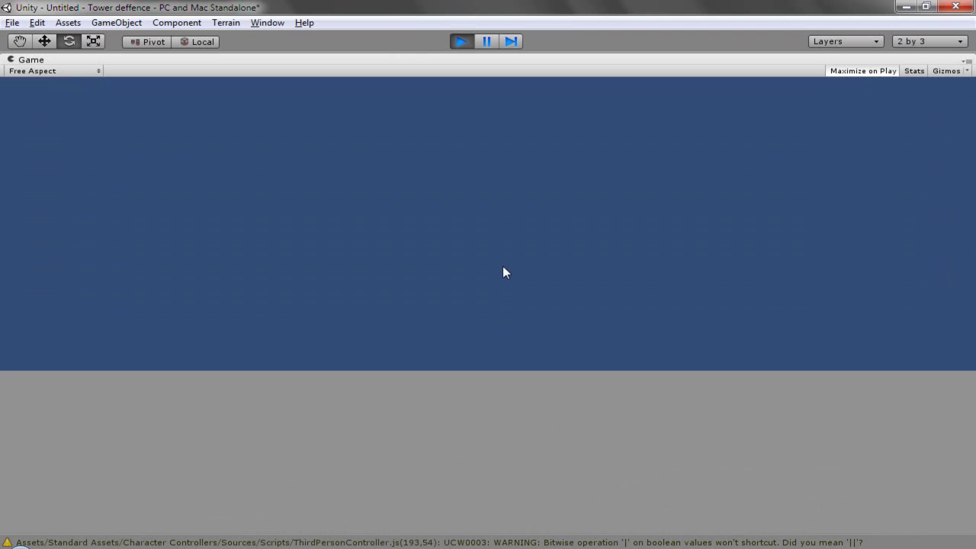
{"action": "mouse_move", "coordinate": [552, 547]}
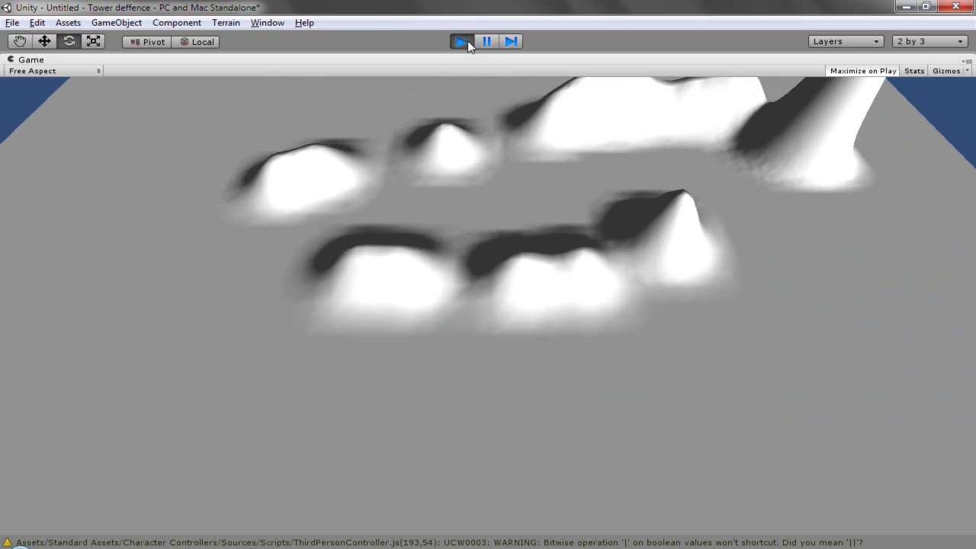
{"action": "key", "text": "ctrl+p"}
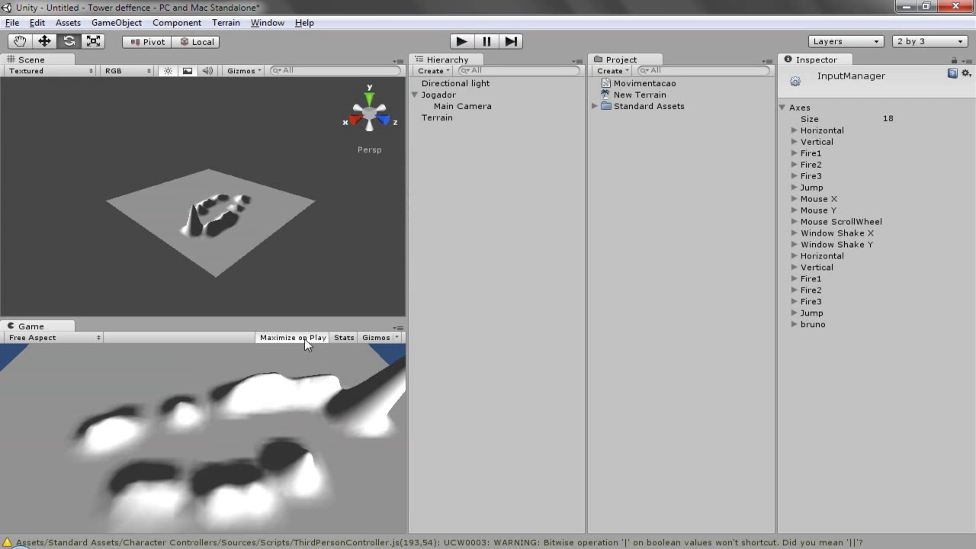
{"action": "left_click", "coordinate": [304, 339]}
{"action": "left_click", "coordinate": [448, 95]}
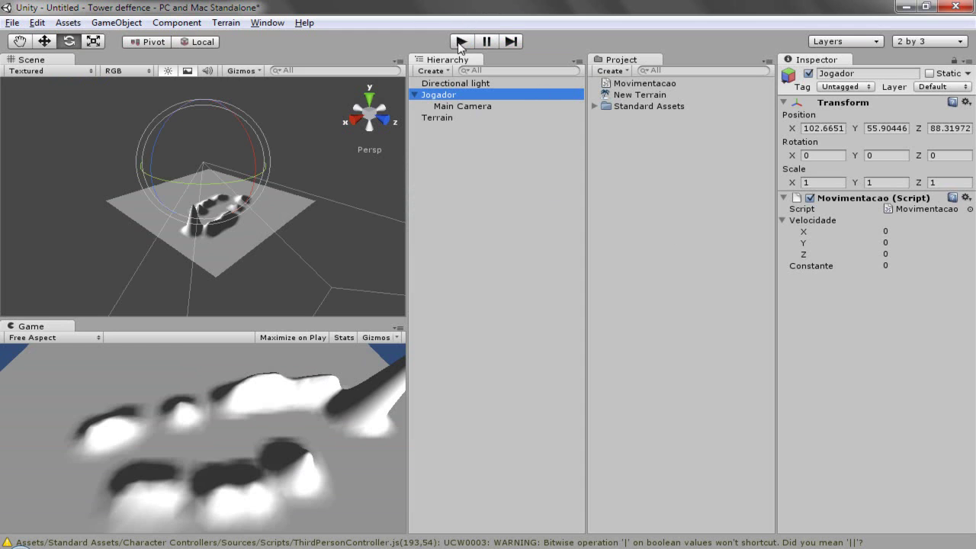
- Play again, pan the Jogador rig forward and back, then return to line 37 in the script
{"action": "left_click", "coordinate": [461, 42]}
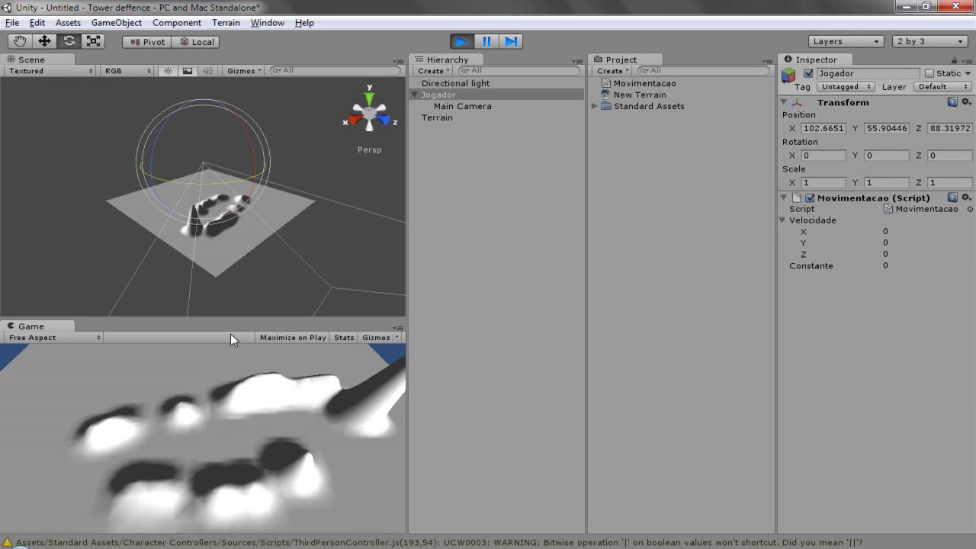
{"action": "key", "text": "Up"}
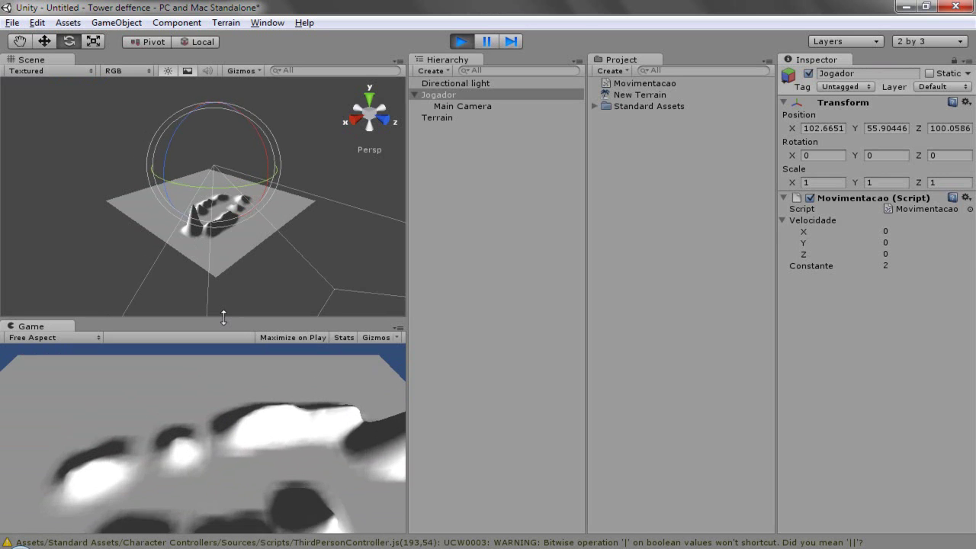
{"action": "key", "text": "Down"}
{"action": "mouse_move", "coordinate": [202, 543]}
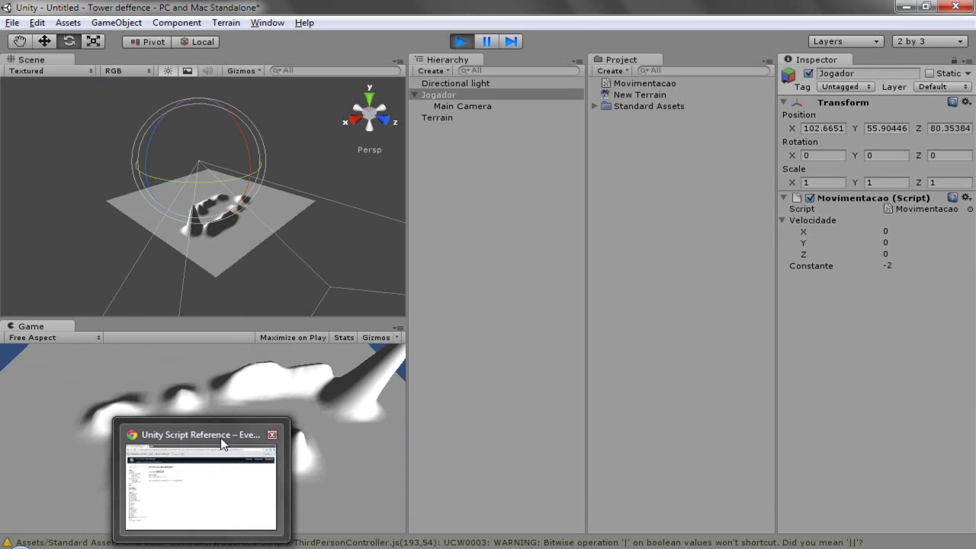
{"action": "key", "text": "Down"}
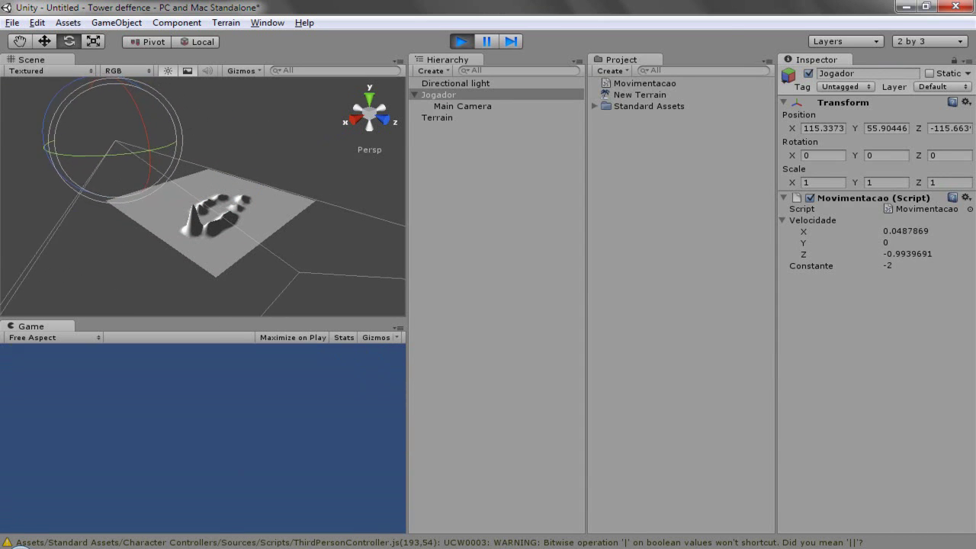
{"action": "key", "text": "alt+Tab"}
{"action": "left_click", "coordinate": [415, 379]}
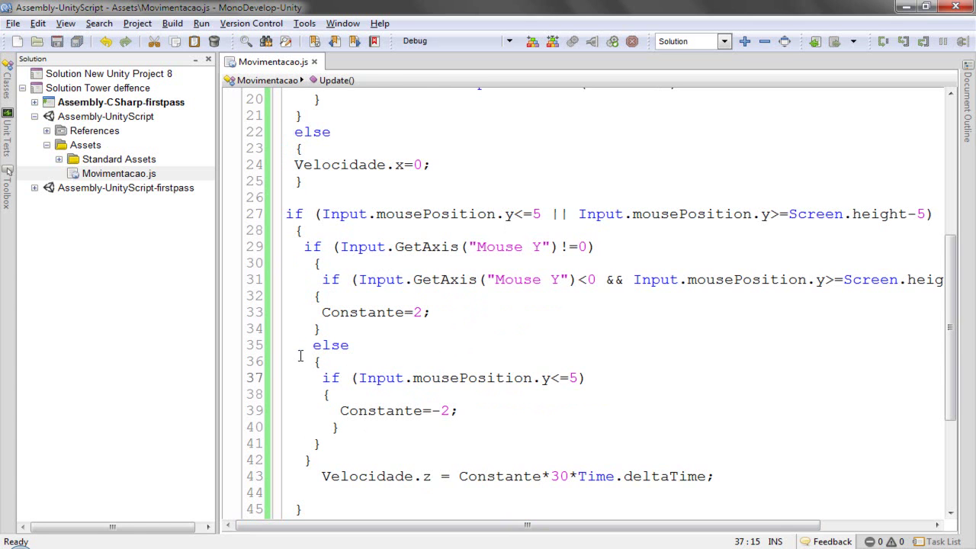
- Try adding an else line after line 34, then delete it again
{"action": "scroll", "coordinate": [301, 356], "scroll_direction": "up", "scroll_amount": 1}
{"action": "scroll", "coordinate": [333, 387], "scroll_direction": "down", "scroll_amount": 1}
{"action": "left_click", "coordinate": [337, 334]}
{"action": "key", "text": "Return"}
{"action": "type", "text": "le"}
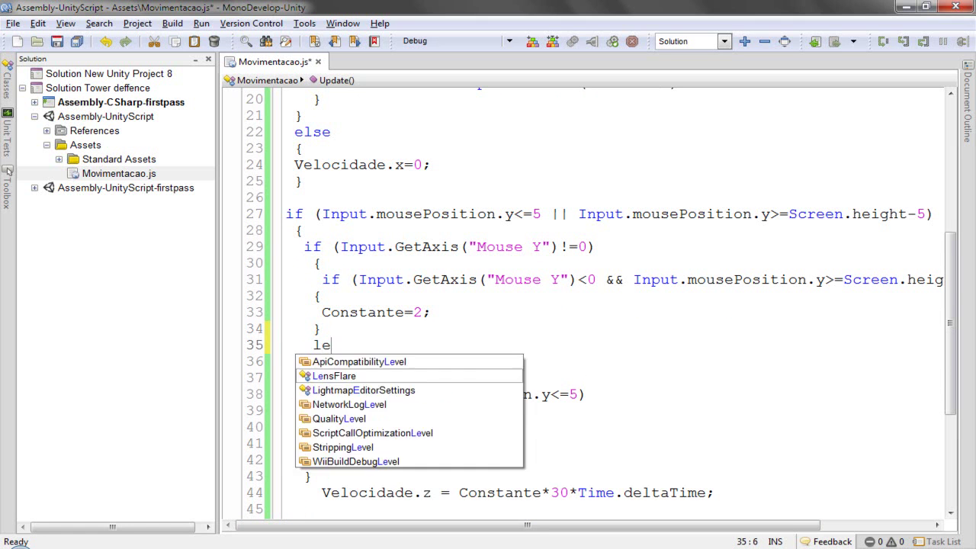
{"action": "key", "text": "BackSpace"}
{"action": "key", "text": "BackSpace"}
{"action": "type", "text": "else"}
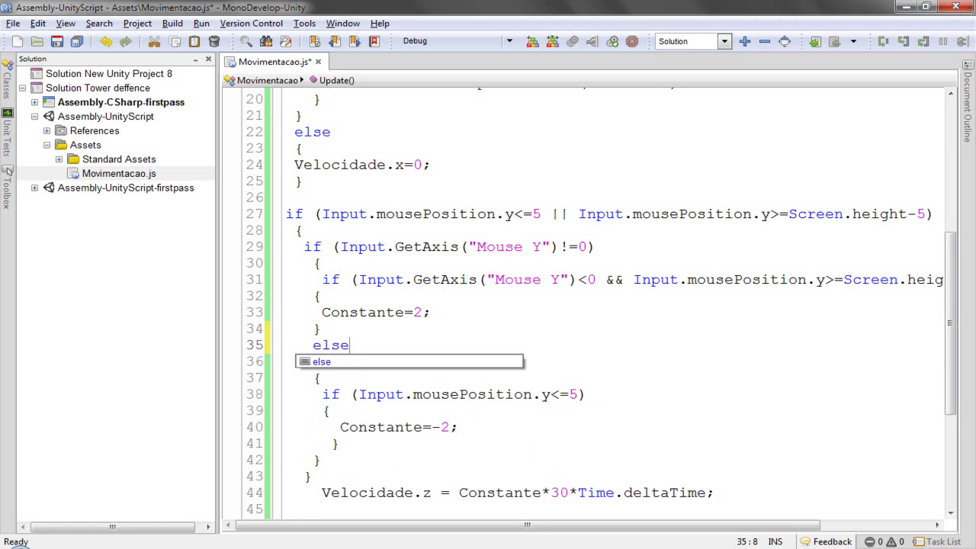
{"action": "key", "text": "BackSpace"}
{"action": "key", "text": "BackSpace"}
{"action": "key", "text": "BackSpace"}
{"action": "key", "text": "BackSpace"}
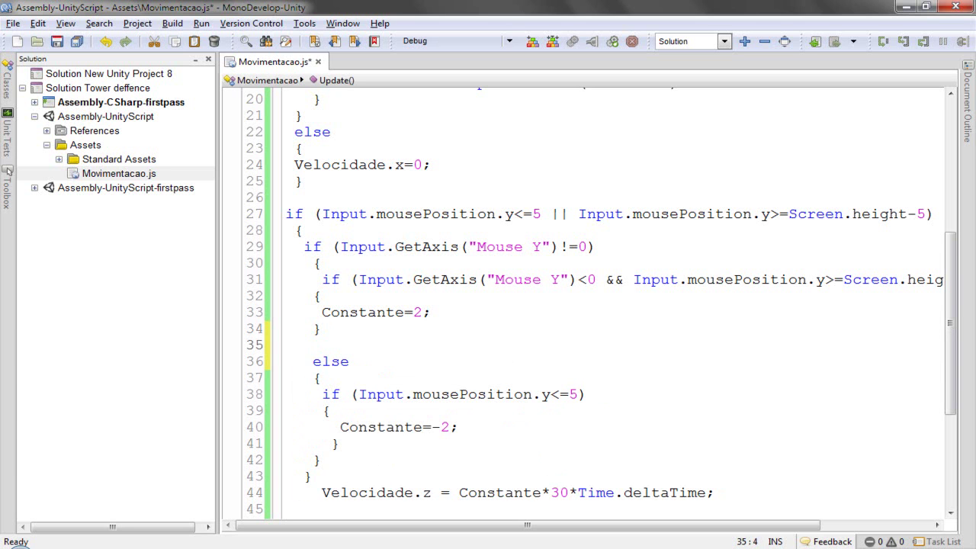
{"action": "key", "text": "BackSpace"}
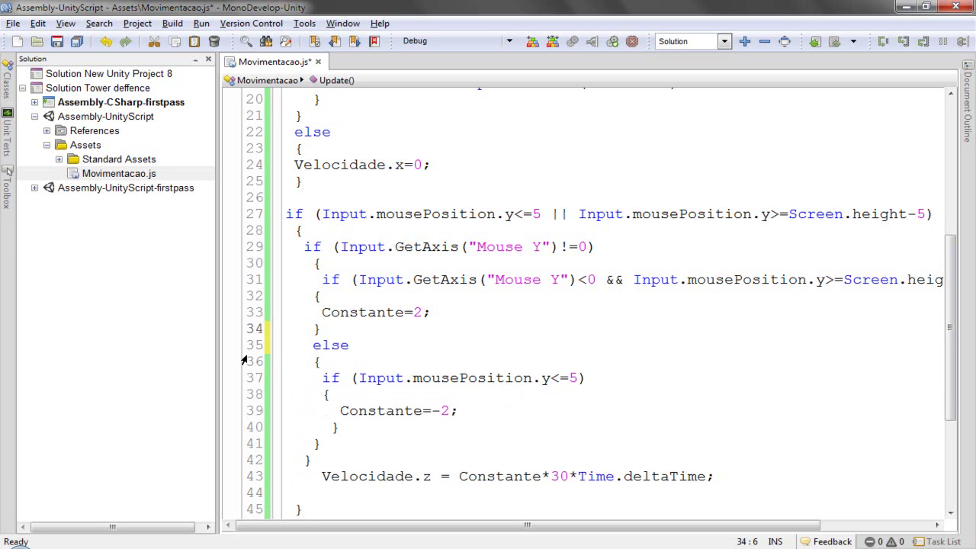
- Paste Constante from line 33 onto empty line 26, then undo the paste
{"action": "double_click", "coordinate": [373, 321]}
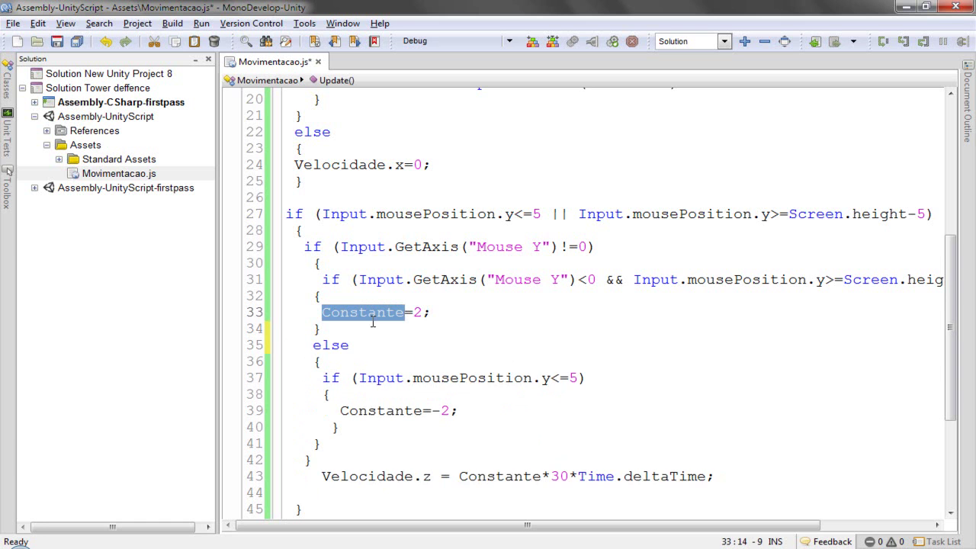
{"action": "scroll", "coordinate": [373, 322], "scroll_direction": "down", "scroll_amount": 2}
{"action": "scroll", "coordinate": [373, 322], "scroll_direction": "down", "scroll_amount": 2}
{"action": "scroll", "coordinate": [372, 321], "scroll_direction": "up", "scroll_amount": 3}
{"action": "scroll", "coordinate": [372, 322], "scroll_direction": "up", "scroll_amount": 1}
{"action": "left_click", "coordinate": [331, 202]}
{"action": "key", "text": "ctrl+v"}
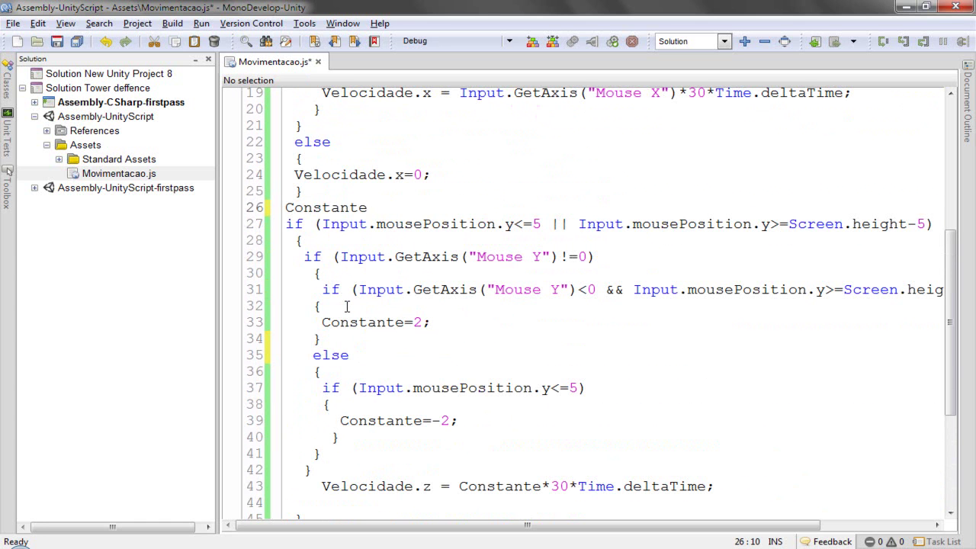
{"action": "key", "text": "ctrl+z"}
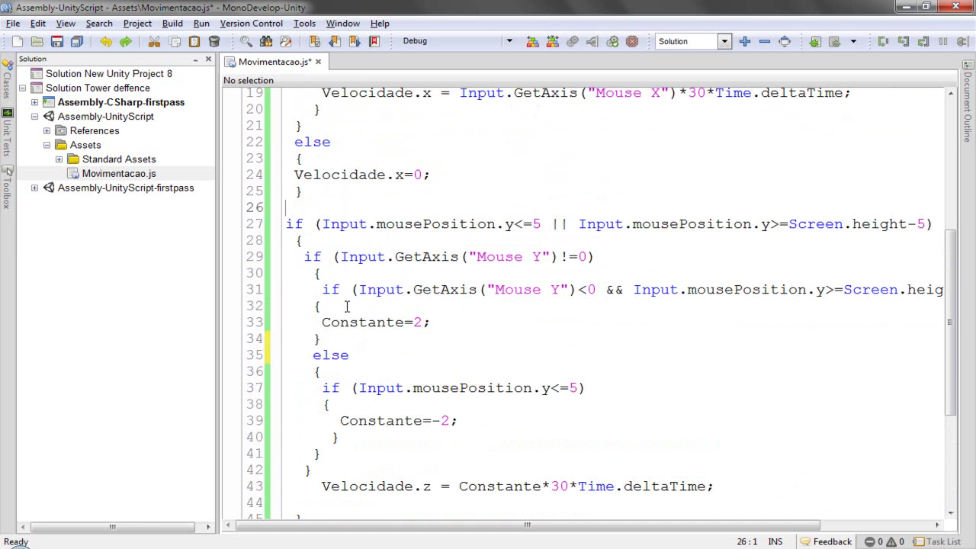
{"action": "scroll", "coordinate": [347, 305], "scroll_direction": "up", "scroll_amount": 3}
{"action": "scroll", "coordinate": [347, 305], "scroll_direction": "up", "scroll_amount": 1}
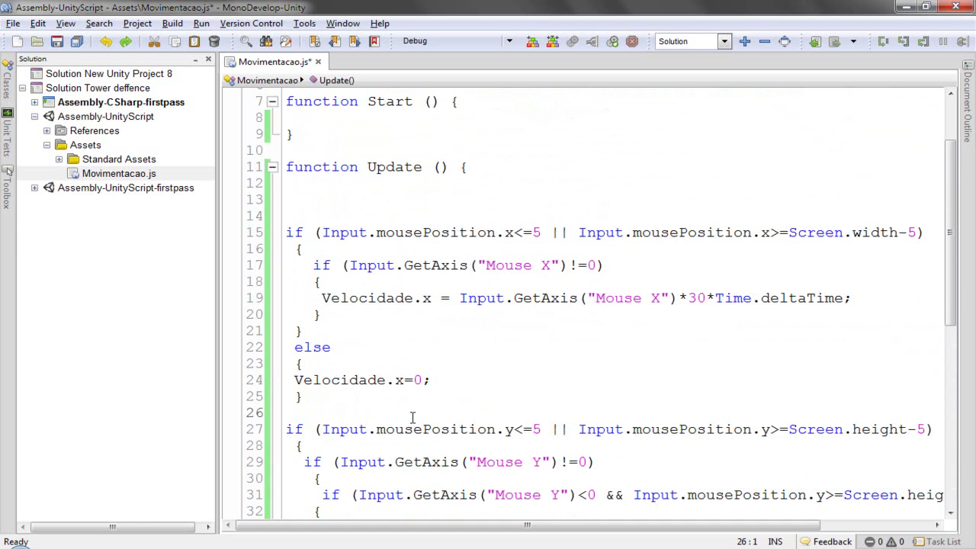
{"action": "scroll", "coordinate": [416, 418], "scroll_direction": "down", "scroll_amount": 5}
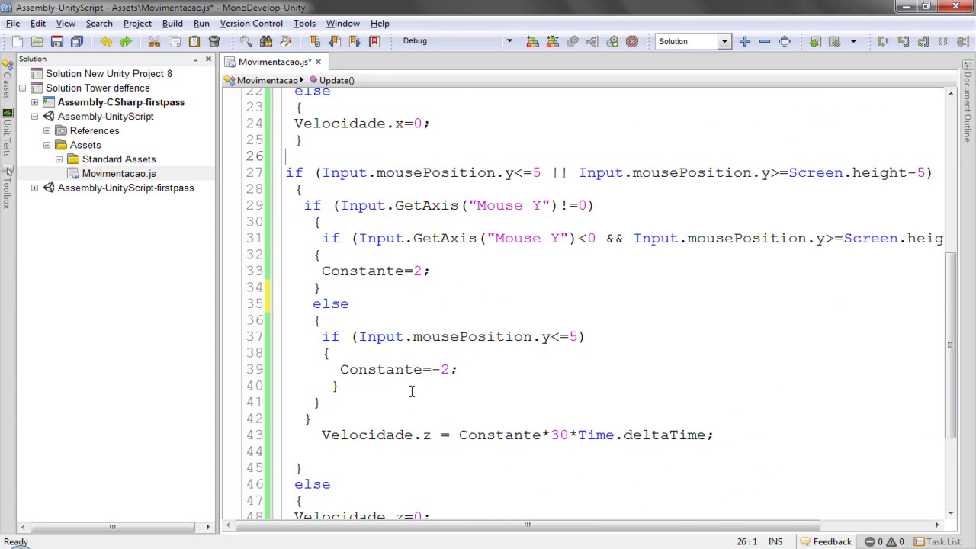
{"action": "scroll", "coordinate": [410, 388], "scroll_direction": "up", "scroll_amount": 7}
- Rename the Constante declaration to ConstanteZ and add a matching ConstanteX declaration below it
{"action": "left_click", "coordinate": [402, 155]}
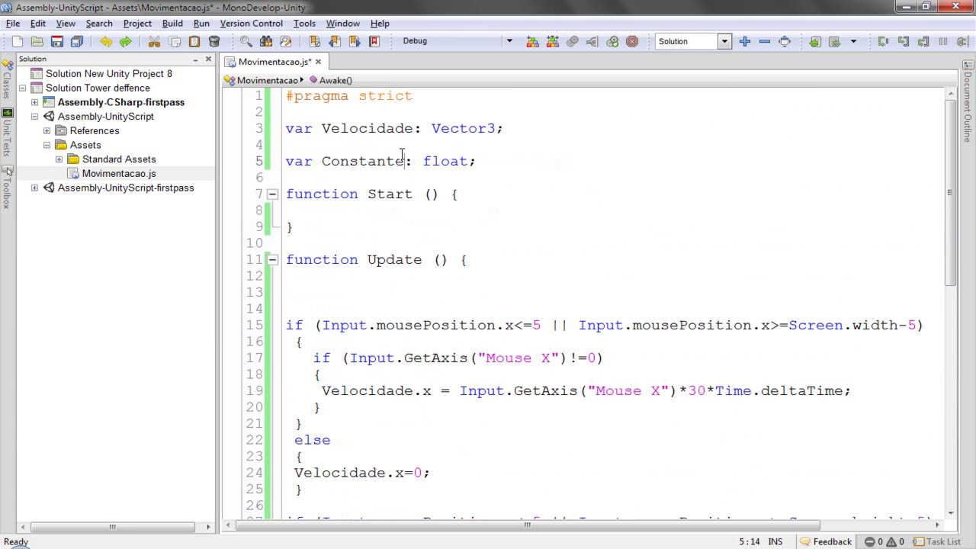
{"action": "type", "text": "Z"}
{"action": "double_click", "coordinate": [348, 161]}
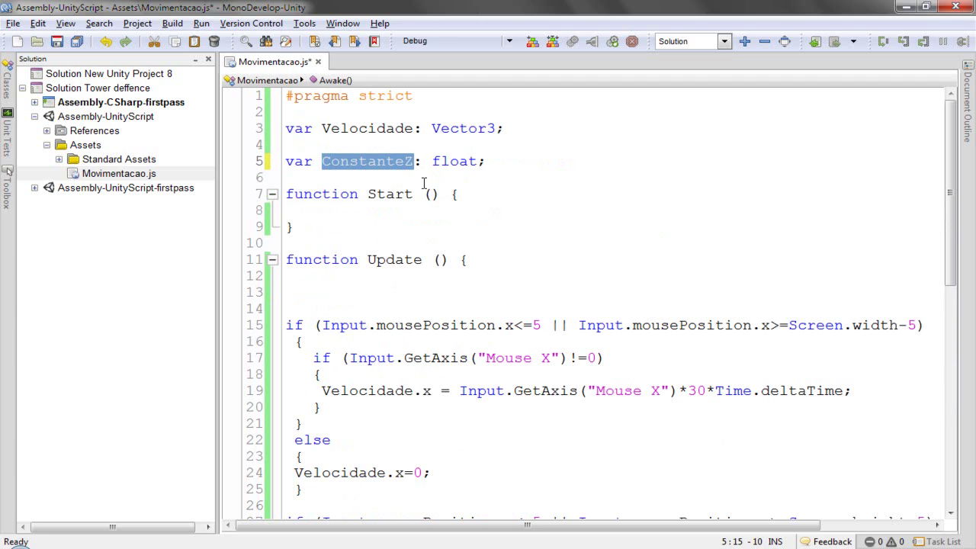
{"action": "left_click_drag", "start_coordinate": [503, 161], "coordinate": [272, 160]}
{"action": "key", "text": "ctrl+c"}
{"action": "key", "text": "End"}
{"action": "key", "text": "Return"}
{"action": "key", "text": "Return"}
{"action": "key", "text": "ctrl+v"}
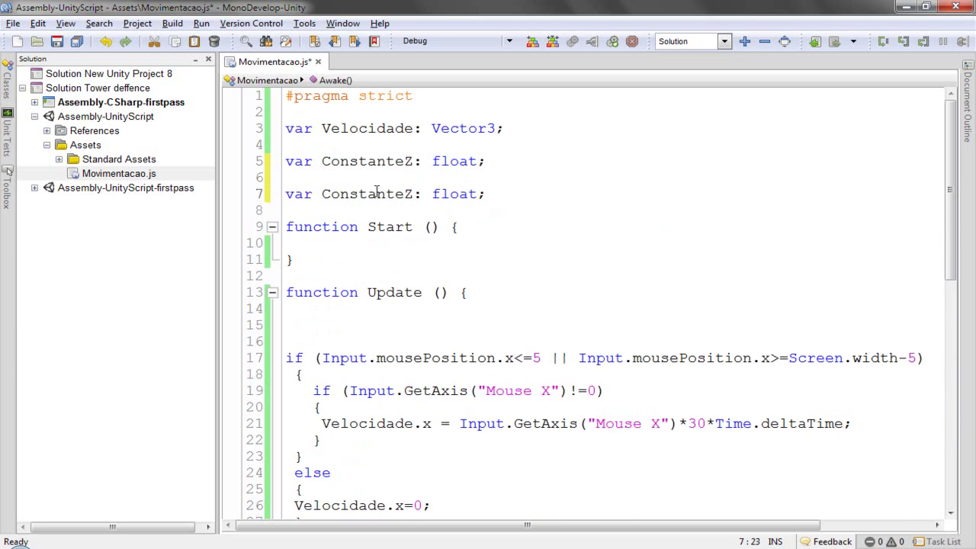
{"action": "left_click", "coordinate": [417, 193]}
{"action": "key", "text": "BackSpace"}
{"action": "type", "text": "X"}
- Change Constante to ConstanteZ in the upper- and lower-edge assignments
{"action": "double_click", "coordinate": [388, 161]}
{"action": "scroll", "coordinate": [395, 208], "scroll_direction": "down", "scroll_amount": 4}
{"action": "scroll", "coordinate": [395, 207], "scroll_direction": "down", "scroll_amount": 4}
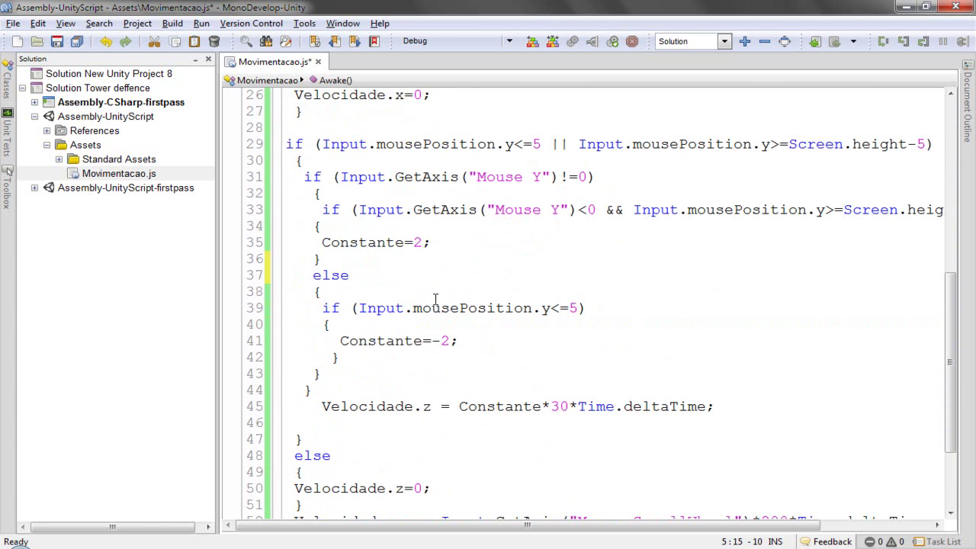
{"action": "double_click", "coordinate": [365, 243]}
{"action": "key", "text": "ctrl+v"}
{"action": "left_click", "coordinate": [392, 349]}
{"action": "double_click", "coordinate": [389, 343]}
{"action": "key", "text": "ctrl+v"}
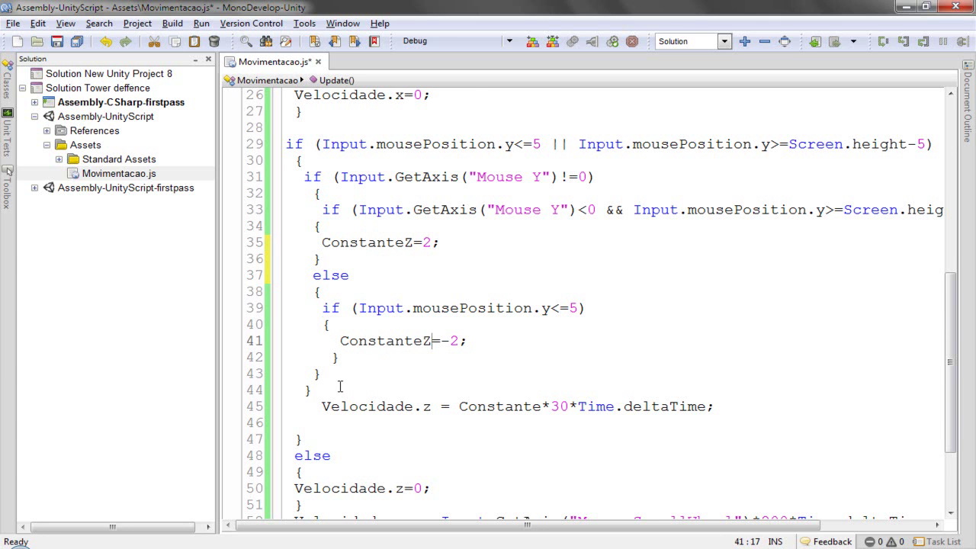
- Add ConstanteZ=0 at the start of Update on line 14 and save the script
{"action": "scroll", "coordinate": [340, 387], "scroll_direction": "up", "scroll_amount": 2}
{"action": "scroll", "coordinate": [340, 387], "scroll_direction": "up", "scroll_amount": 4}
{"action": "scroll", "coordinate": [336, 366], "scroll_direction": "up", "scroll_amount": 2}
{"action": "left_click", "coordinate": [291, 311]}
{"action": "key", "text": "ctrl+v"}
{"action": "type", "text": "=0"}
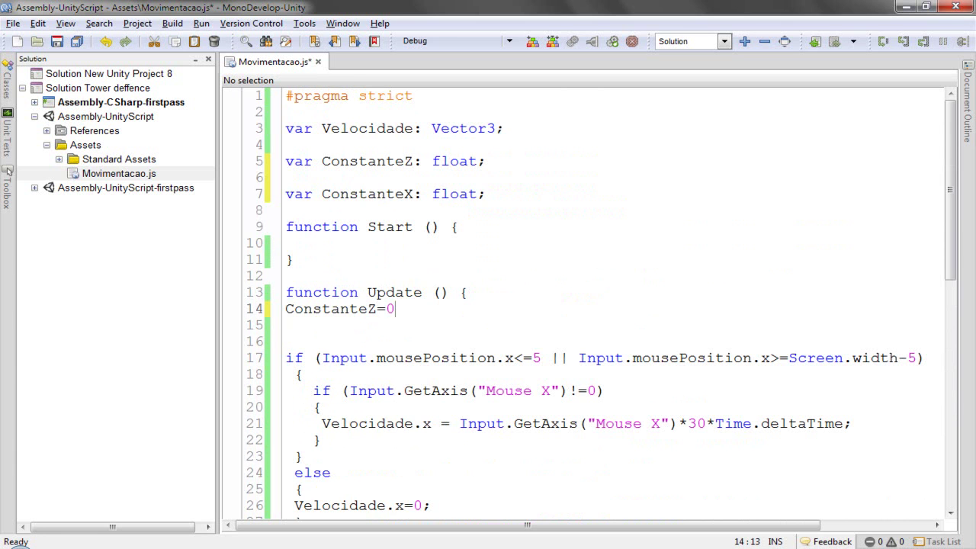
{"action": "key", "text": "ctrl+s"}
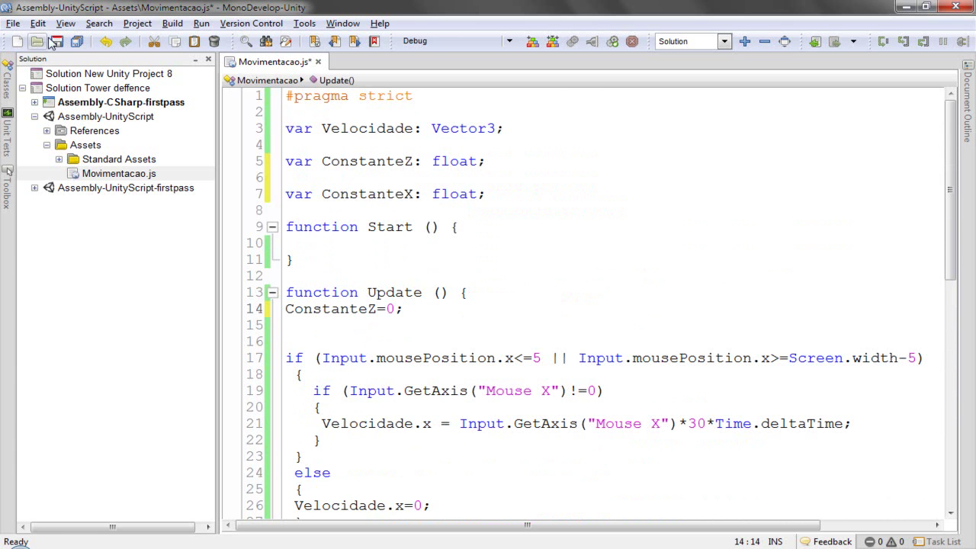
{"action": "key", "text": "alt+Tab"}
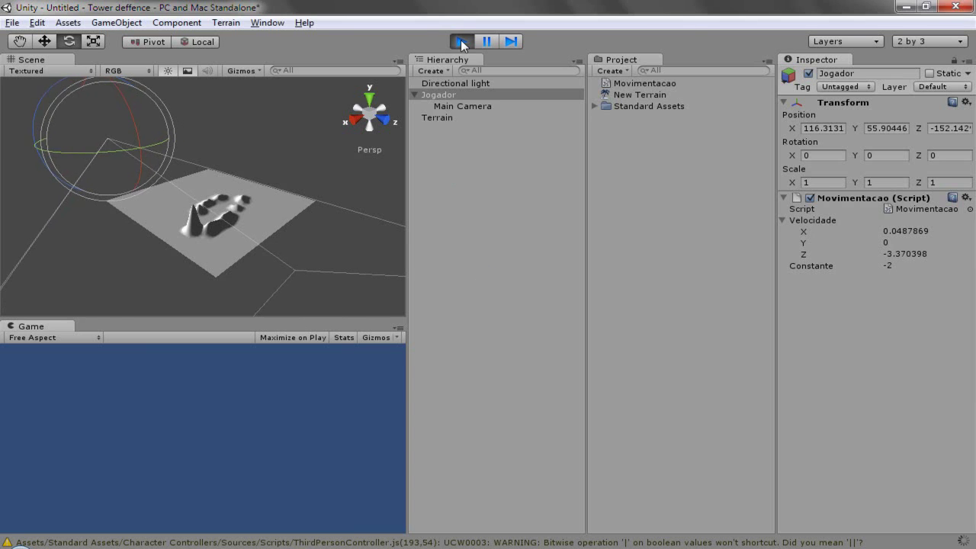
- Fix the leftover Constante on line 45 to ConstanteZ and save the script
{"action": "left_click", "coordinate": [461, 42]}
{"action": "left_click", "coordinate": [461, 41]}
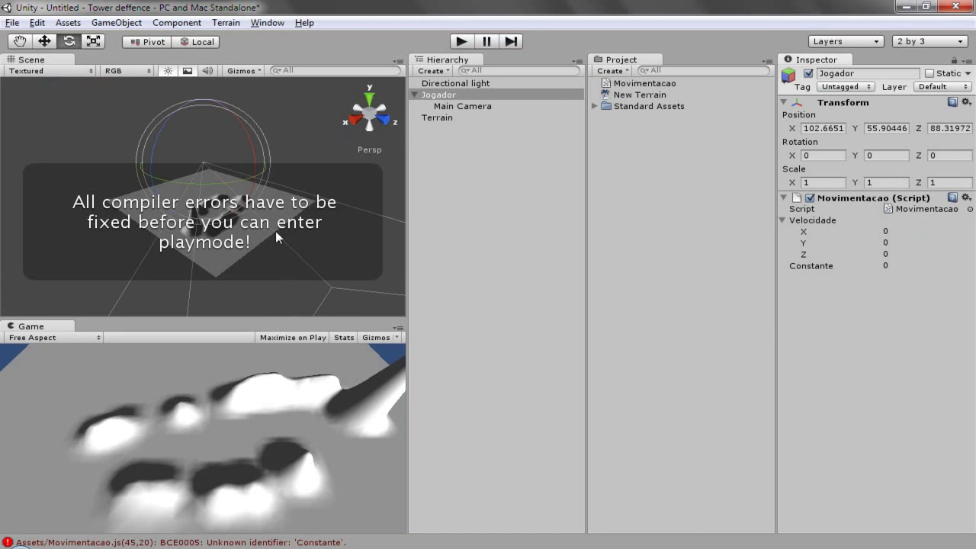
{"action": "key", "text": "alt+Tab"}
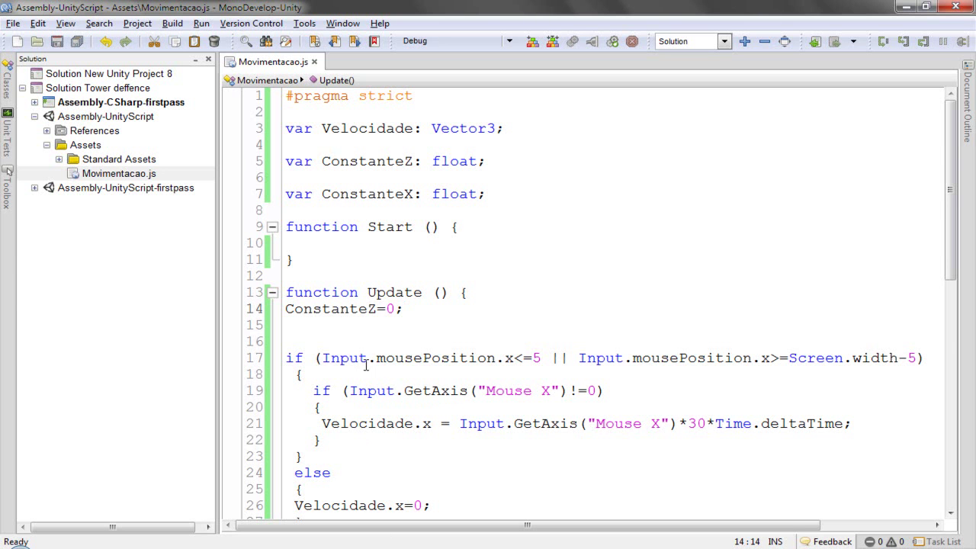
{"action": "scroll", "coordinate": [381, 366], "scroll_direction": "down", "scroll_amount": 3}
{"action": "scroll", "coordinate": [380, 366], "scroll_direction": "down", "scroll_amount": 3}
{"action": "scroll", "coordinate": [381, 366], "scroll_direction": "down", "scroll_amount": 3}
{"action": "scroll", "coordinate": [380, 366], "scroll_direction": "down", "scroll_amount": 1}
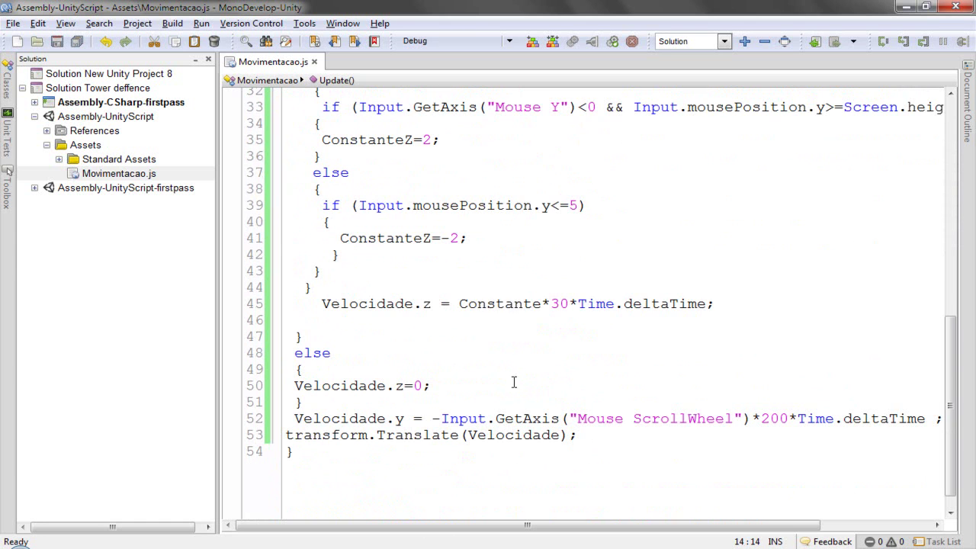
{"action": "double_click", "coordinate": [506, 304]}
{"action": "type", "text": "ConstanteZ"}
{"action": "left_click", "coordinate": [61, 43]}
{"action": "key", "text": "alt+Tab"}
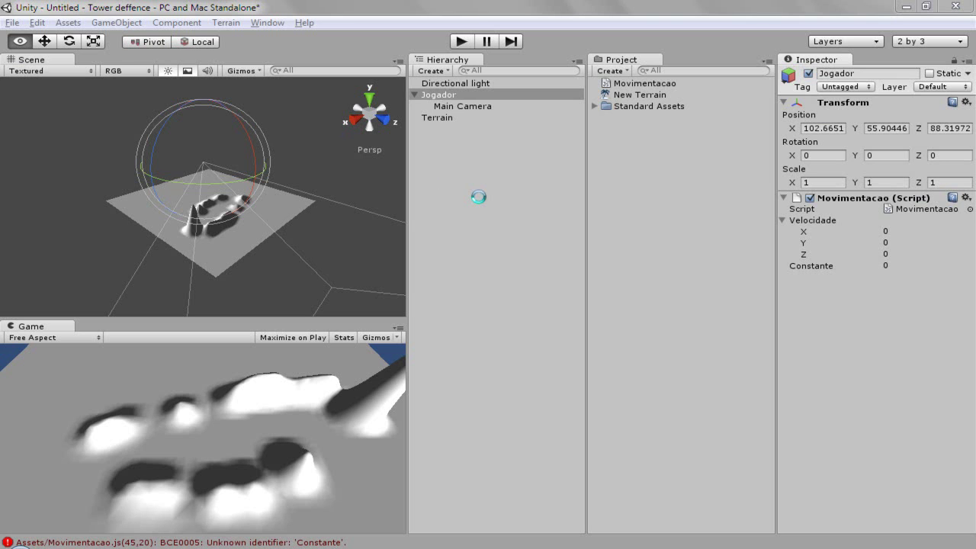
- Play the scene and test panning the Jogador rig forward, back and sideways over the terrain
{"action": "left_click", "coordinate": [460, 41]}
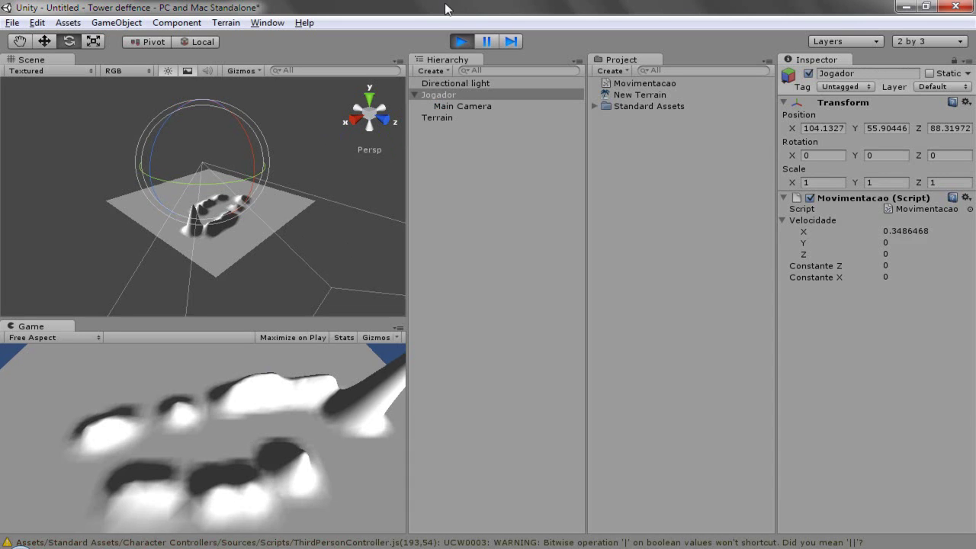
{"action": "key", "text": "Down"}
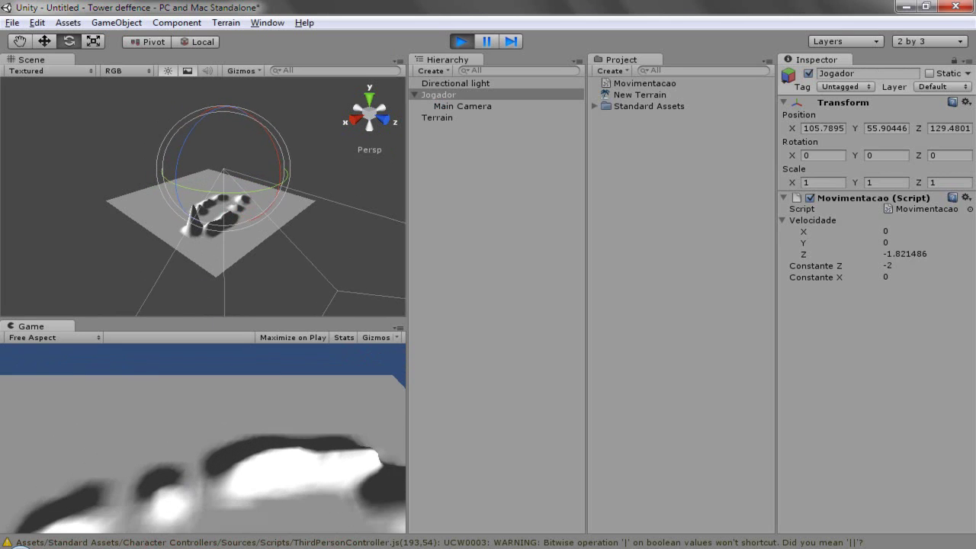
{"action": "key", "text": "Up"}
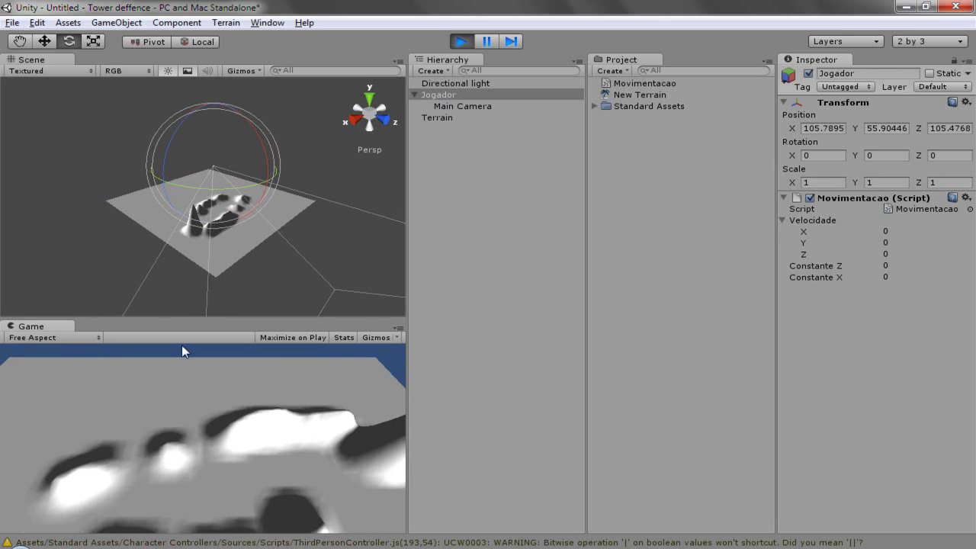
{"action": "key", "text": "Up"}
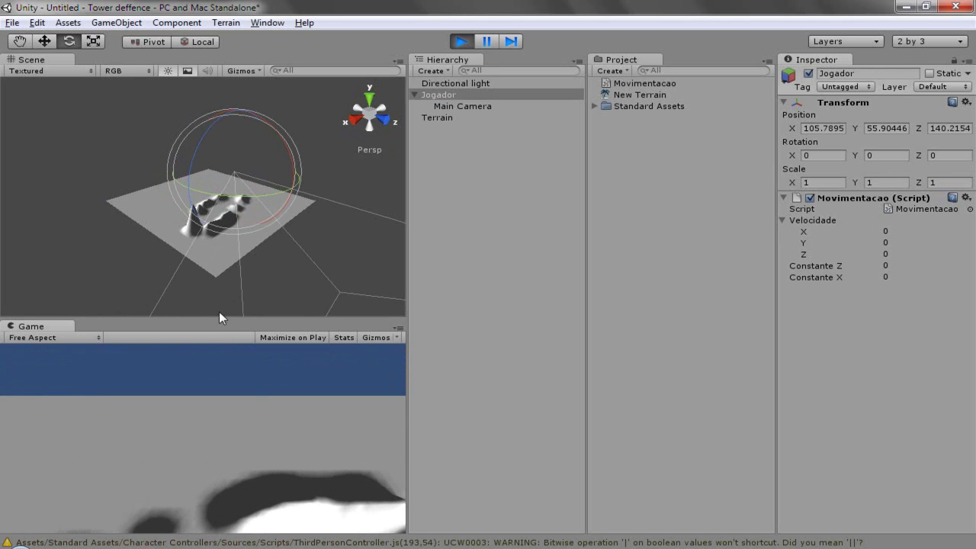
{"action": "key", "text": "Up"}
{"action": "key", "text": "Up"}
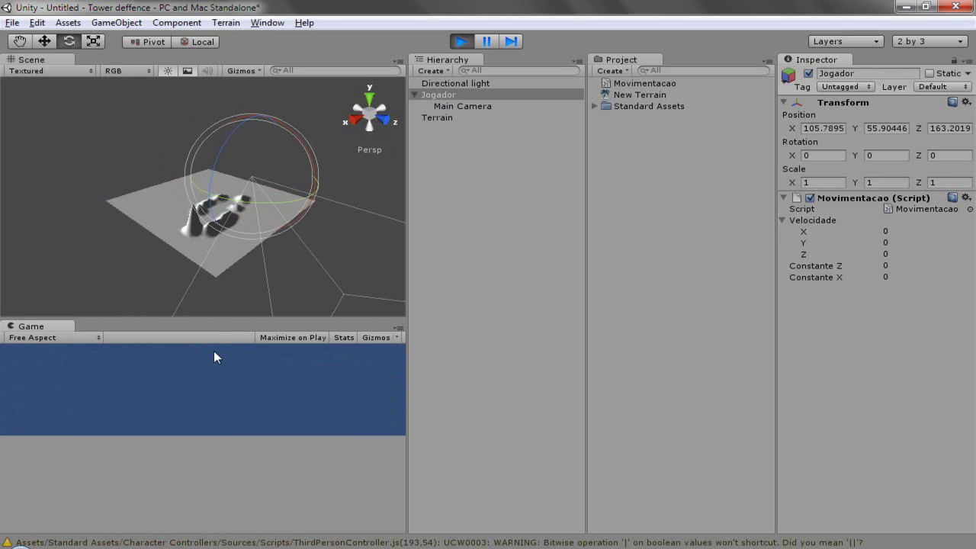
{"action": "key", "text": "Down"}
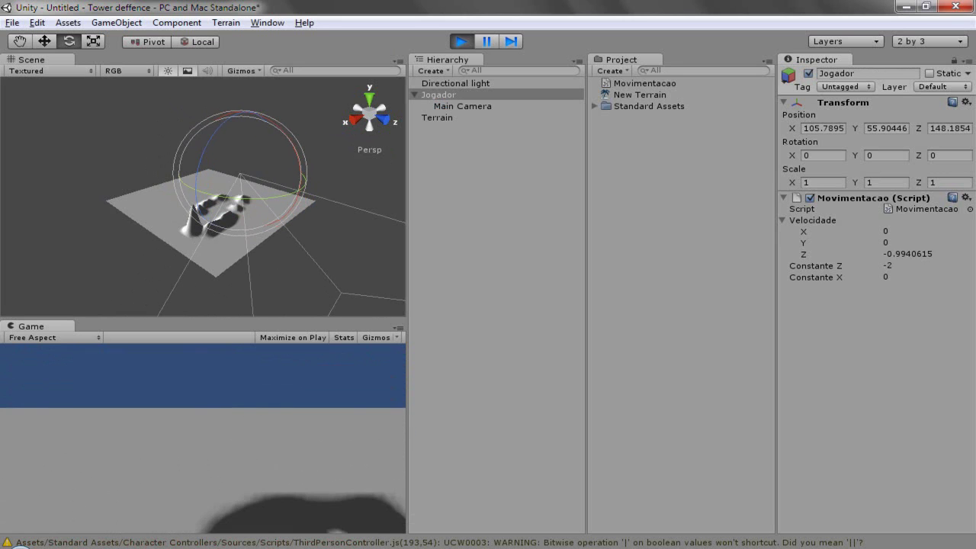
{"action": "mouse_move", "coordinate": [201, 548]}
{"action": "key", "text": "Down"}
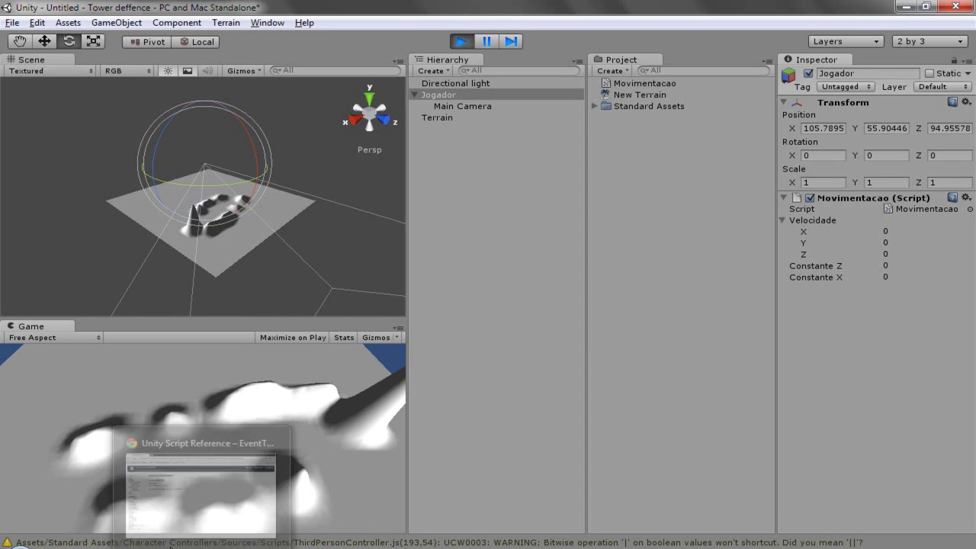
{"action": "key", "text": "Up"}
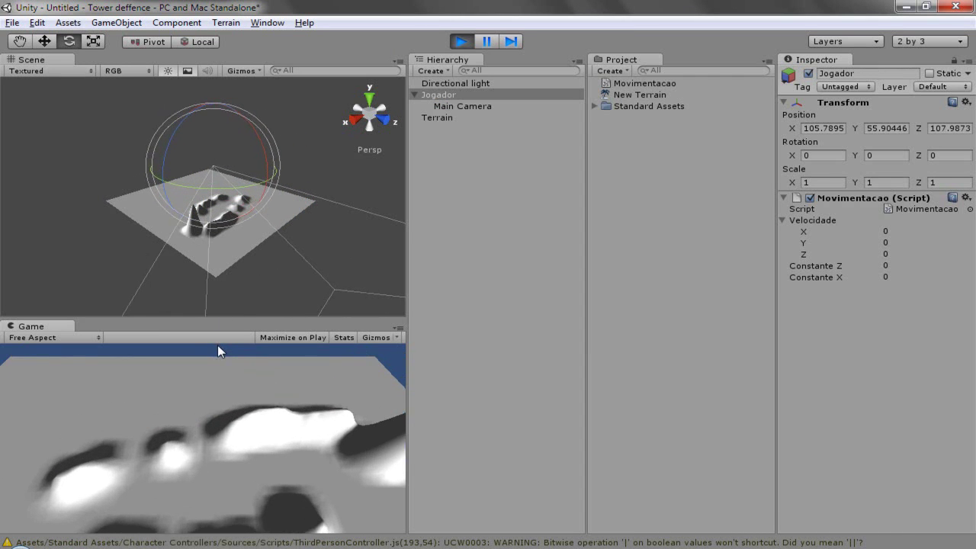
{"action": "key", "text": "Up"}
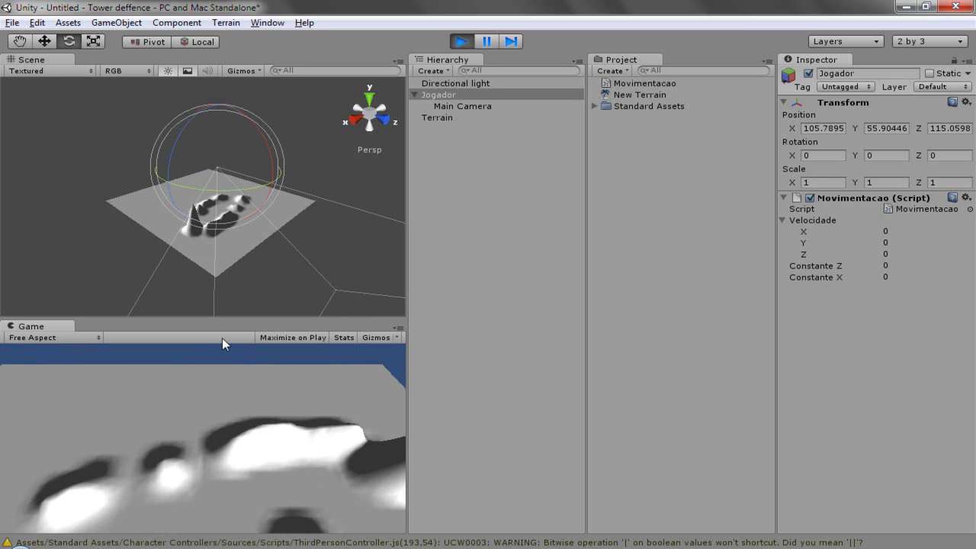
{"action": "key", "text": "Right"}
- Scroll Movimentacao.js horizontally to inspect the screen-edge condition on line 33
{"action": "key", "text": "alt+Tab"}
{"action": "scroll", "coordinate": [586, 364], "scroll_direction": "up", "scroll_amount": 4}
{"action": "scroll", "coordinate": [585, 363], "scroll_direction": "up", "scroll_amount": 1}
{"action": "scroll", "coordinate": [446, 419], "scroll_direction": "down", "scroll_amount": 1}
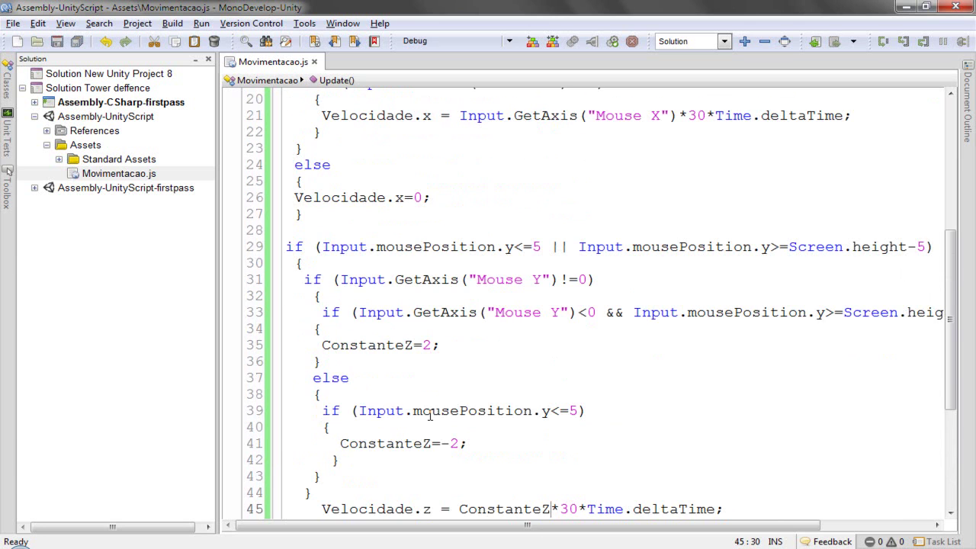
{"action": "scroll", "coordinate": [404, 527], "scroll_direction": "right", "scroll_amount": 1}
{"action": "scroll", "coordinate": [458, 534], "scroll_direction": "right", "scroll_amount": 3}
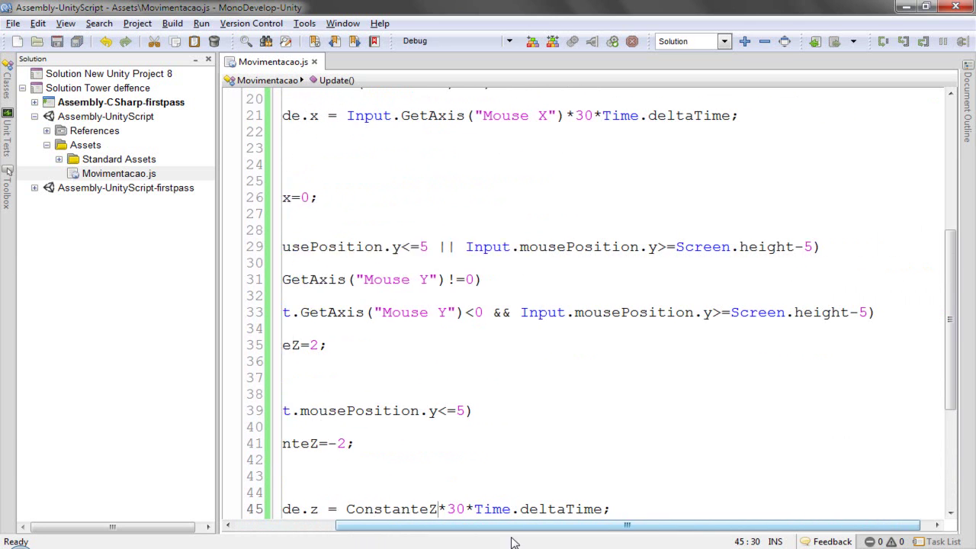
{"action": "scroll", "coordinate": [488, 540], "scroll_direction": "left", "scroll_amount": 1}
{"action": "scroll", "coordinate": [424, 540], "scroll_direction": "left", "scroll_amount": 1}
{"action": "scroll", "coordinate": [425, 539], "scroll_direction": "left", "scroll_amount": 1}
{"action": "scroll", "coordinate": [417, 542], "scroll_direction": "left", "scroll_amount": 1}
{"action": "scroll", "coordinate": [416, 542], "scroll_direction": "left", "scroll_amount": 1}
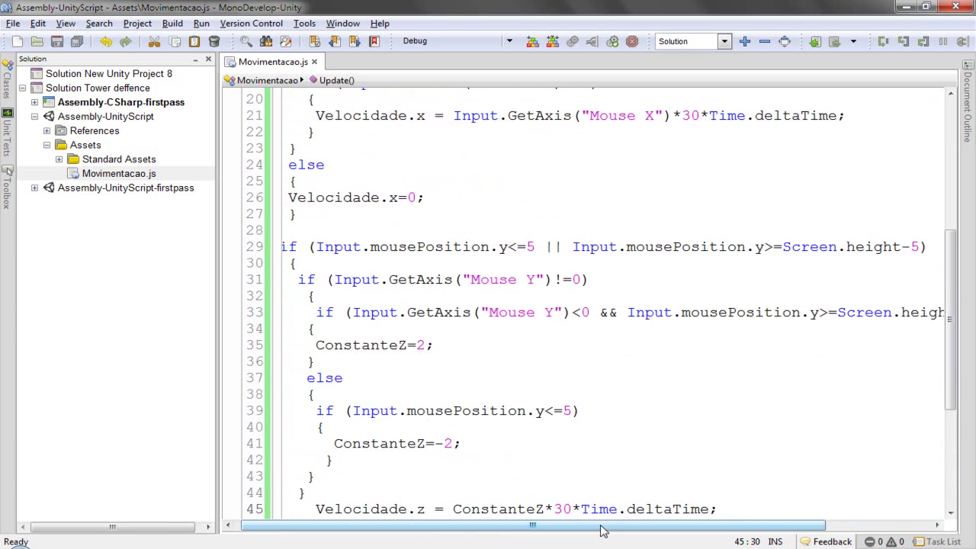
{"action": "scroll", "coordinate": [532, 345], "scroll_direction": "right", "scroll_amount": 4}
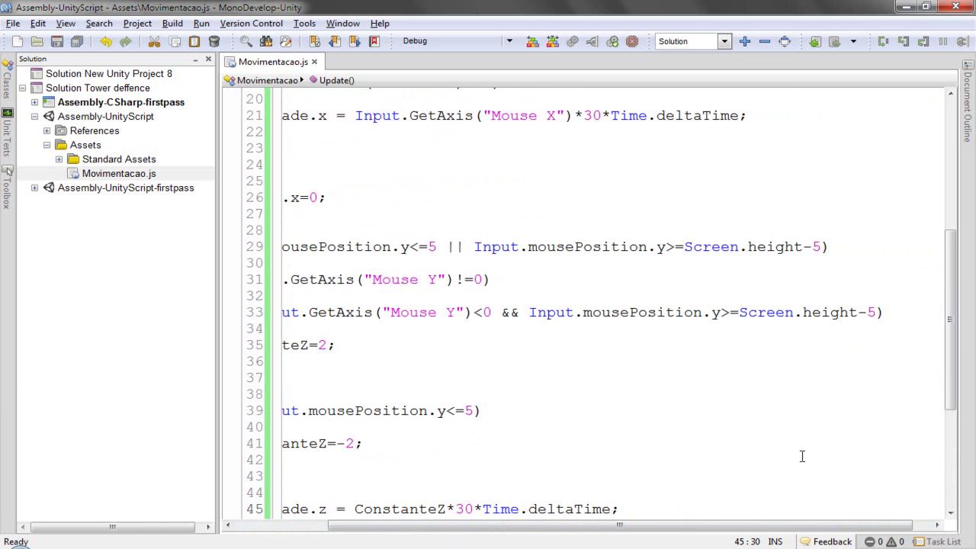
{"action": "left_click_drag", "start_coordinate": [758, 526], "coordinate": [597, 525]}
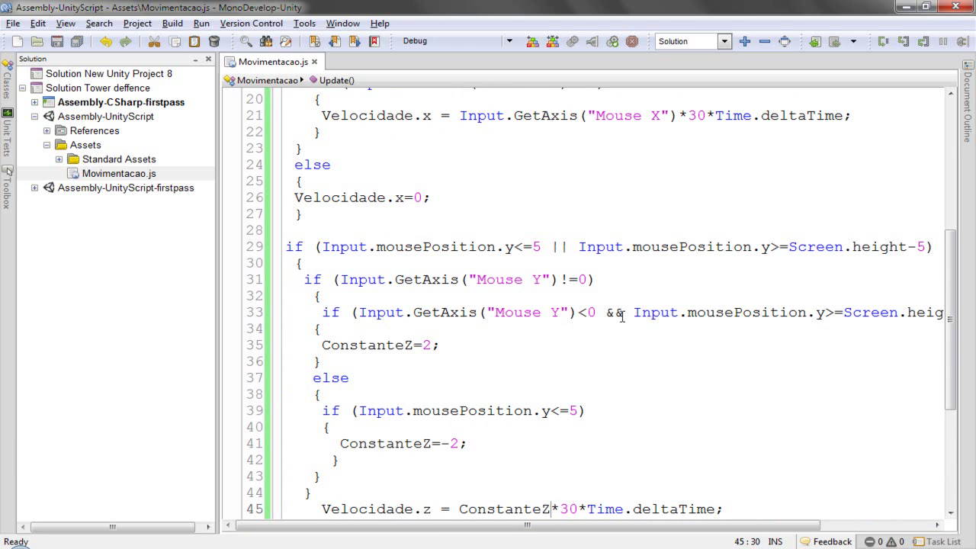
- Turn the screen-height check on line 33 into a separate if condition and cut it
{"action": "left_click", "coordinate": [598, 311]}
{"action": "type", "text": ")"}
{"action": "left_click", "coordinate": [616, 313]}
{"action": "double_click", "coordinate": [618, 313]}
{"action": "key", "text": "BackSpace"}
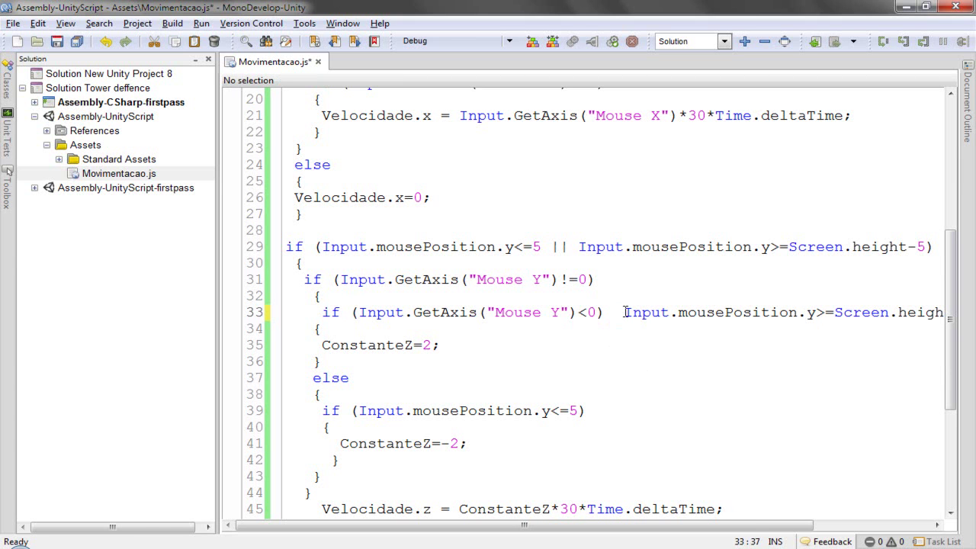
{"action": "type", "text": "if"}
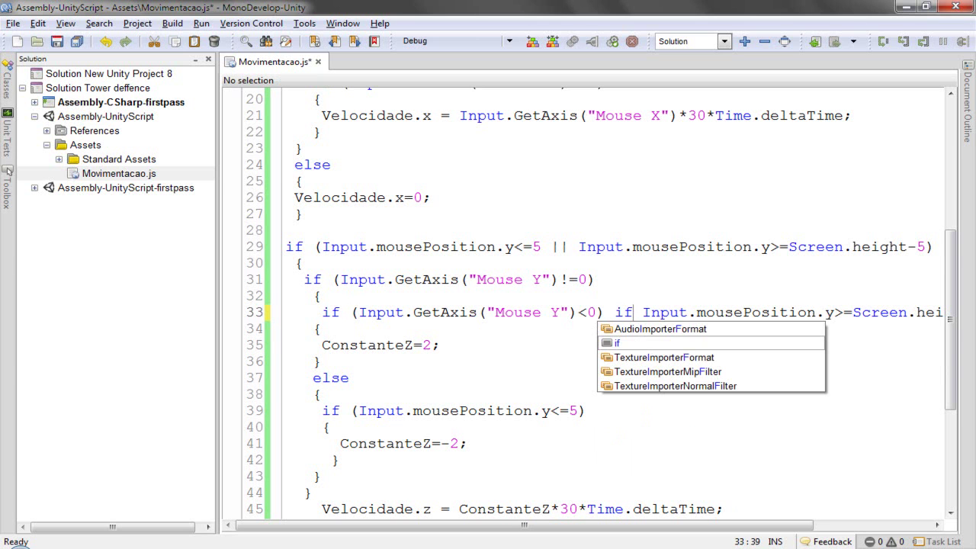
{"action": "type", "text": ")"}
{"action": "key", "text": "BackSpace"}
{"action": "type", "text": "("}
{"action": "left_click_drag", "start_coordinate": [613, 316], "coordinate": [953, 336]}
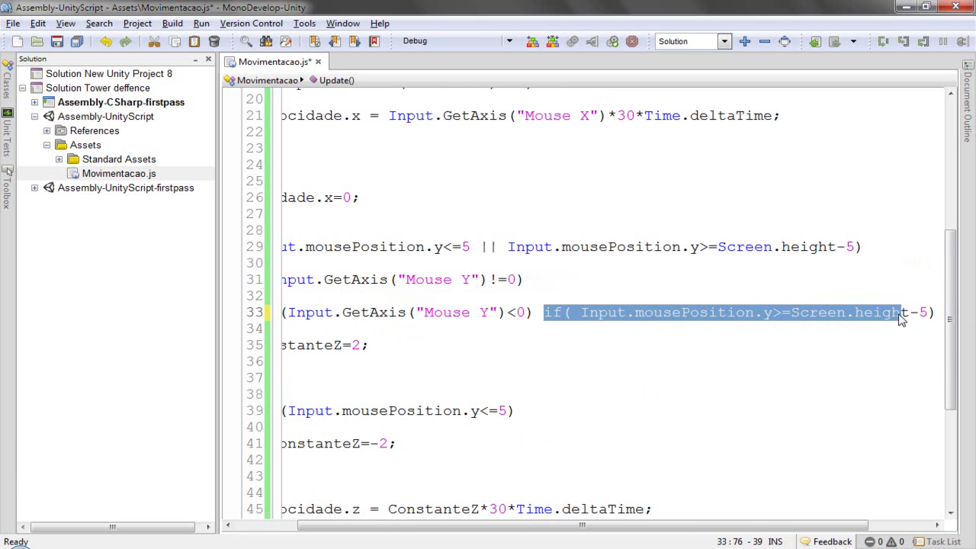
{"action": "left_click_drag", "start_coordinate": [940, 312], "coordinate": [545, 312]}
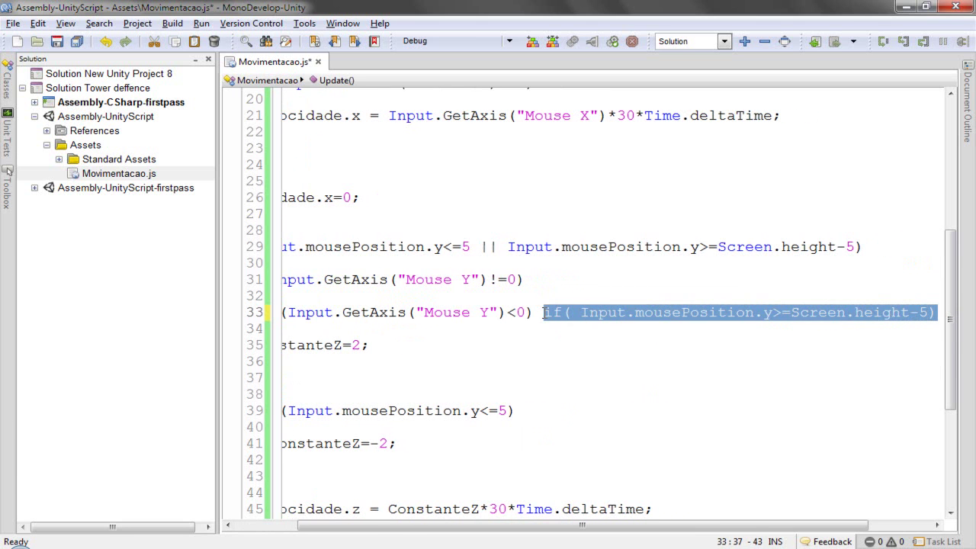
{"action": "key", "text": "ctrl+x"}
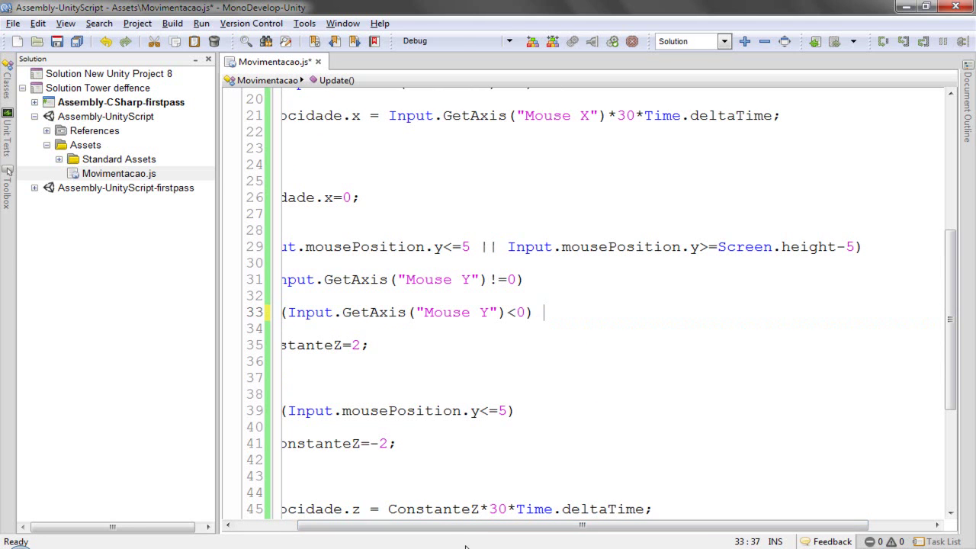
- Paste if(Input.mousePosition.y>=Screen.height-5) on a new line above ConstanteZ=2
{"action": "left_click_drag", "start_coordinate": [480, 528], "coordinate": [412, 528]}
{"action": "left_click", "coordinate": [323, 345]}
{"action": "key", "text": "Return"}
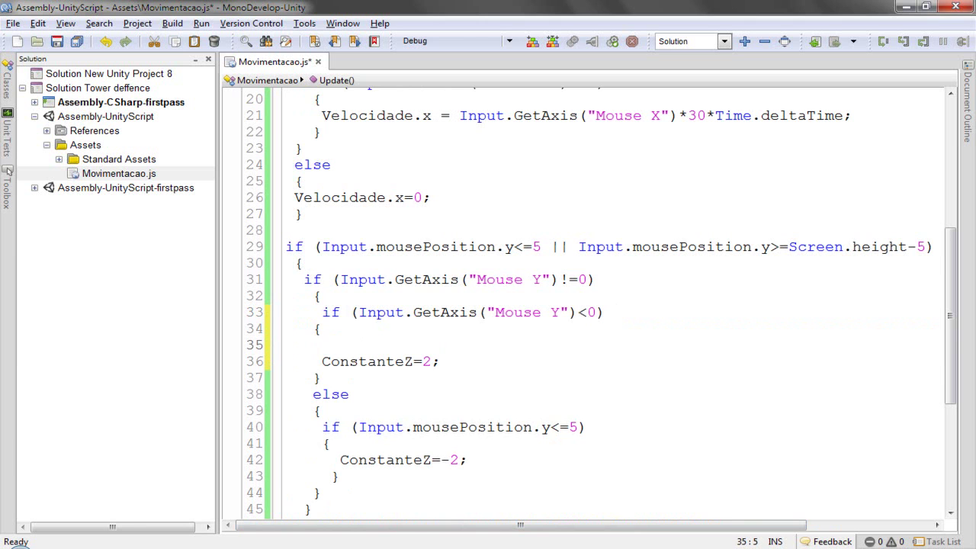
{"action": "key", "text": "ctrl+v"}
{"action": "type", "text": ")"}
{"action": "key", "text": "Down"}
{"action": "key", "text": "Home"}
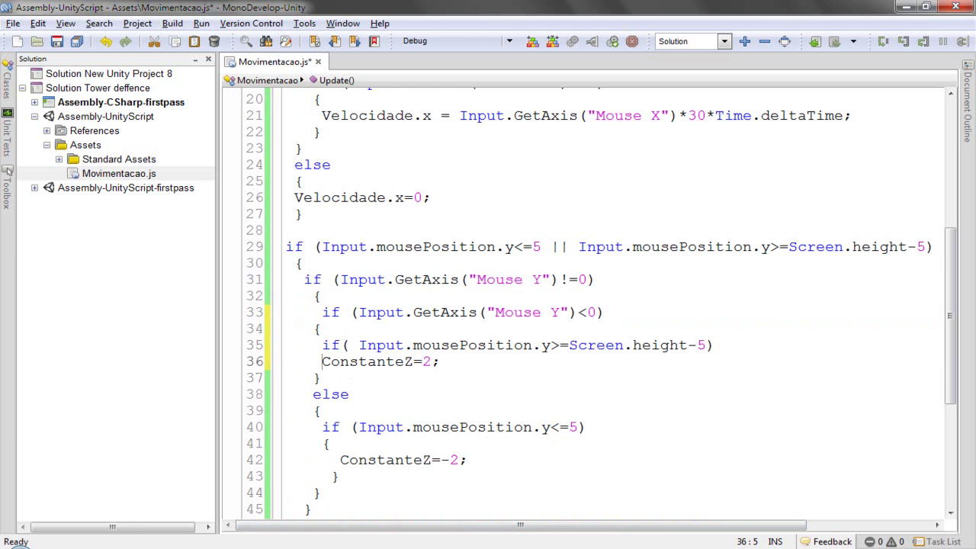
- Wrap ConstanteZ=2 in indented braces under the top-edge if, then save Movimentacao.js
{"action": "type", "text": "{"}
{"action": "key", "text": "Return"}
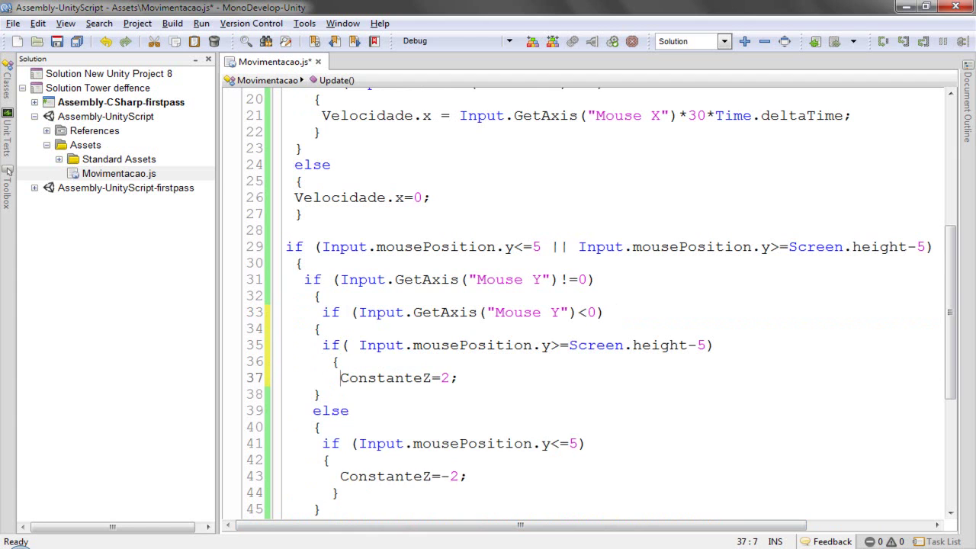
{"action": "key", "text": "End"}
{"action": "key", "text": "Return"}
{"action": "type", "text": "}"}
{"action": "key", "text": "Left"}
{"action": "key", "text": "Return"}
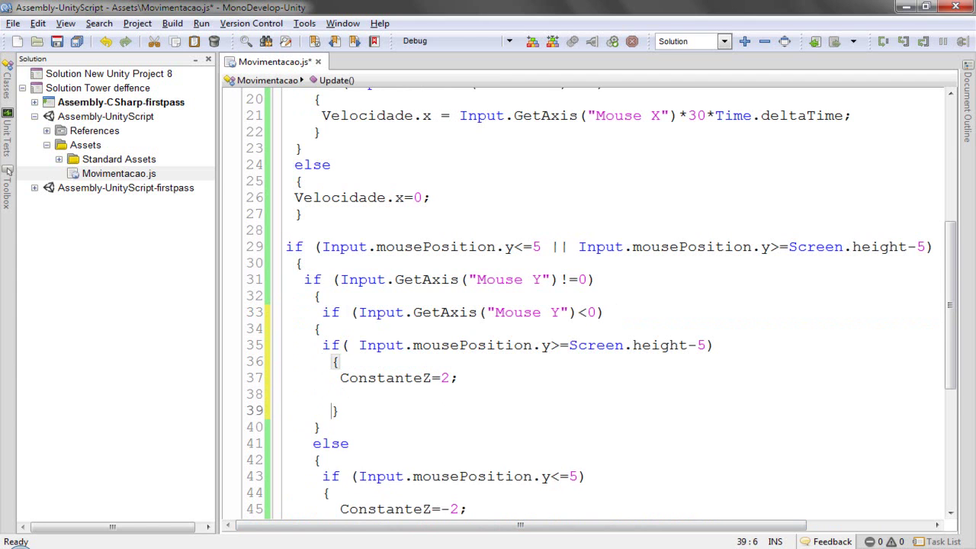
{"action": "key", "text": "BackSpace"}
{"action": "key", "text": "BackSpace"}
{"action": "key", "text": "BackSpace"}
{"action": "key", "text": "BackSpace"}
{"action": "key", "text": "BackSpace"}
{"action": "key", "text": "BackSpace"}
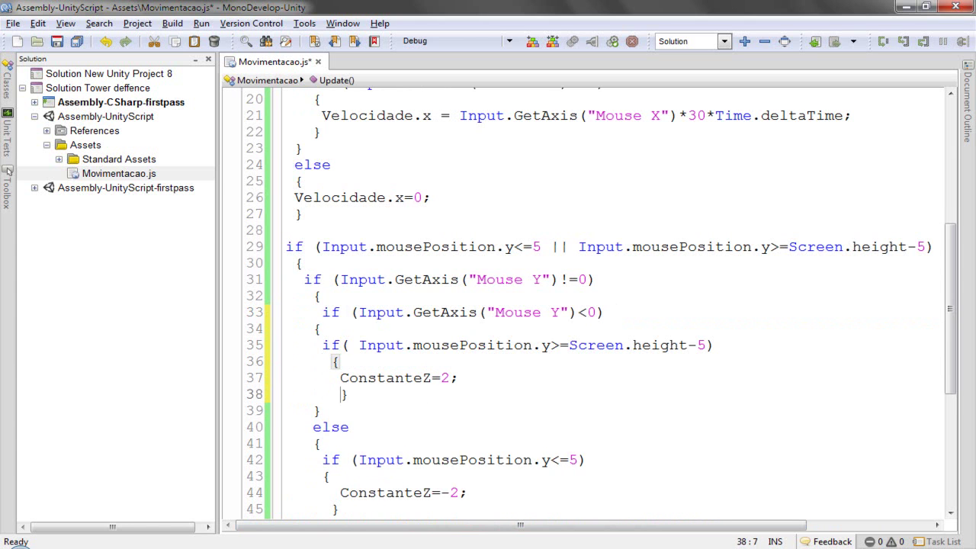
{"action": "left_click", "coordinate": [318, 328]}
{"action": "left_click", "coordinate": [318, 412]}
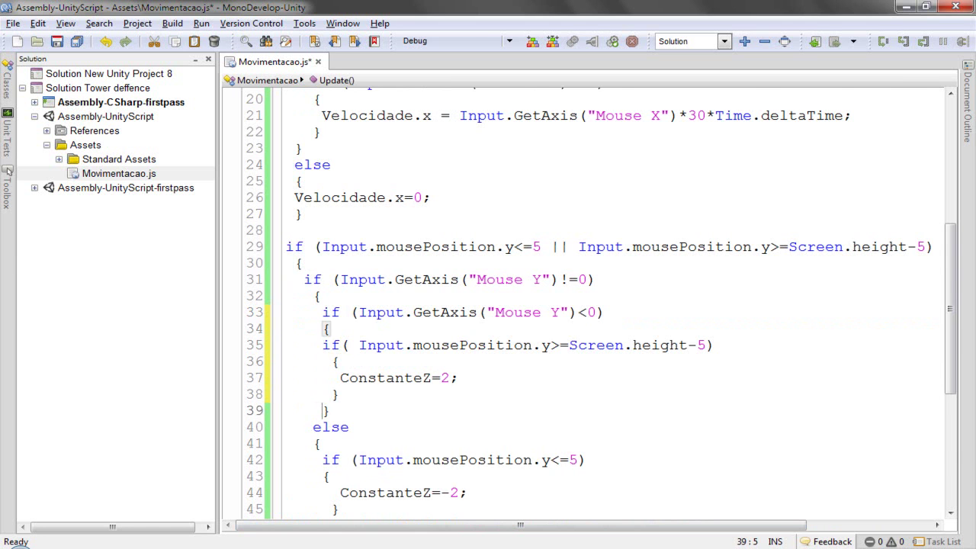
{"action": "scroll", "coordinate": [325, 400], "scroll_direction": "down", "scroll_amount": 3}
{"action": "scroll", "coordinate": [352, 395], "scroll_direction": "up", "scroll_amount": 2}
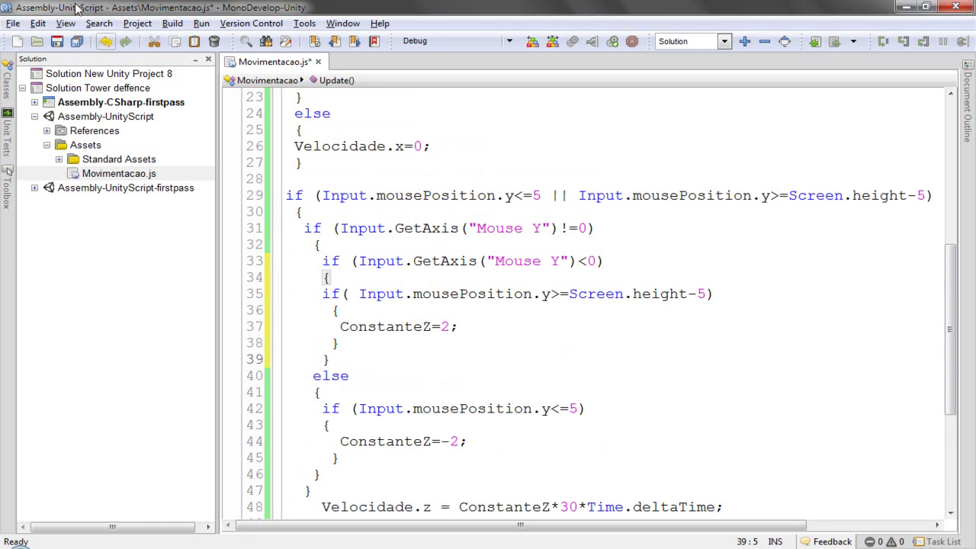
{"action": "left_click", "coordinate": [58, 42]}
{"action": "key", "text": "alt+Tab"}
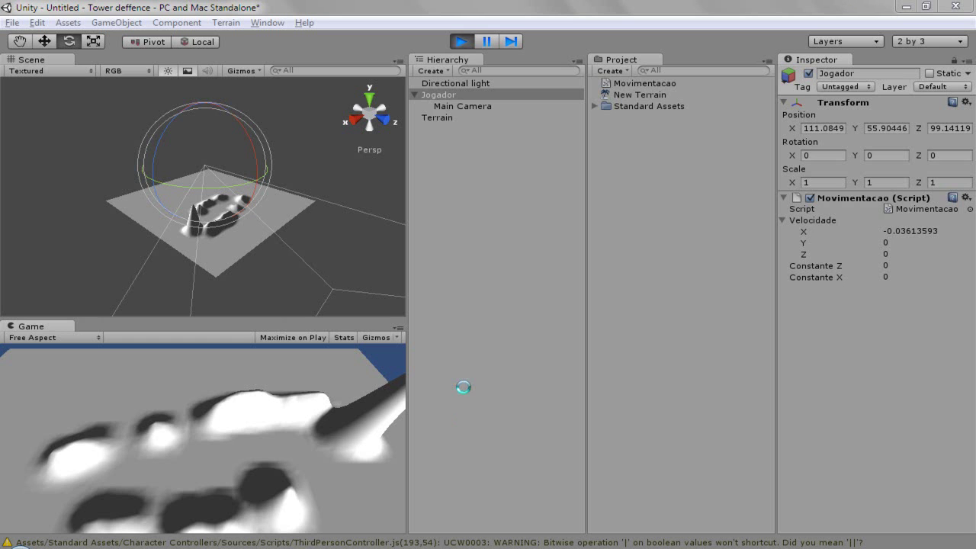
- Play-test that the Jogador rig pans forward over the terrain, then exit play mode back to MonoDevelop
{"action": "left_click", "coordinate": [461, 44]}
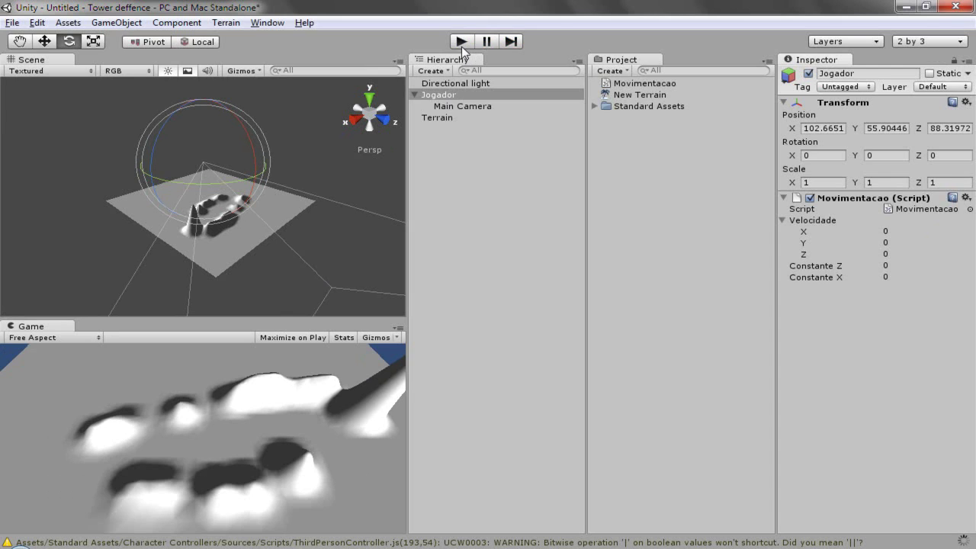
{"action": "left_click", "coordinate": [460, 43]}
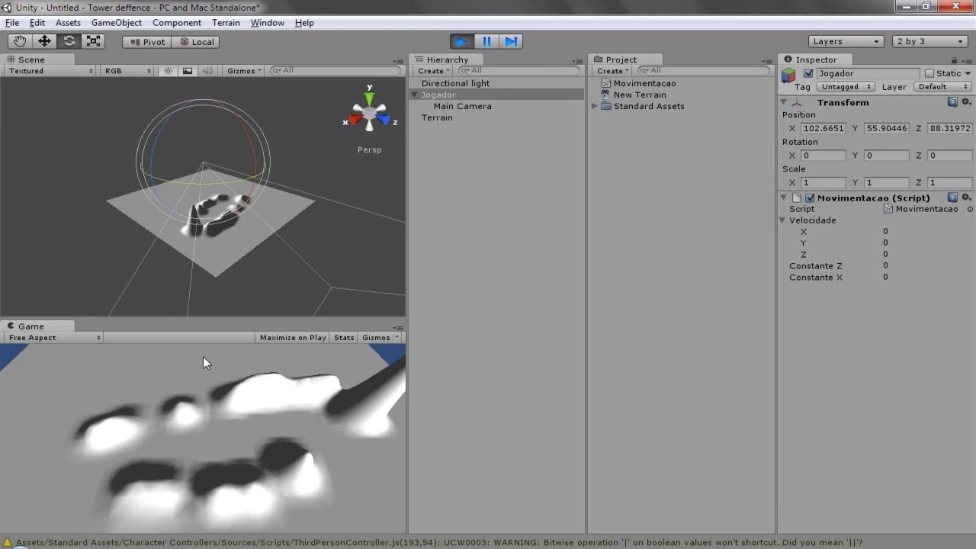
{"action": "key", "text": "Up"}
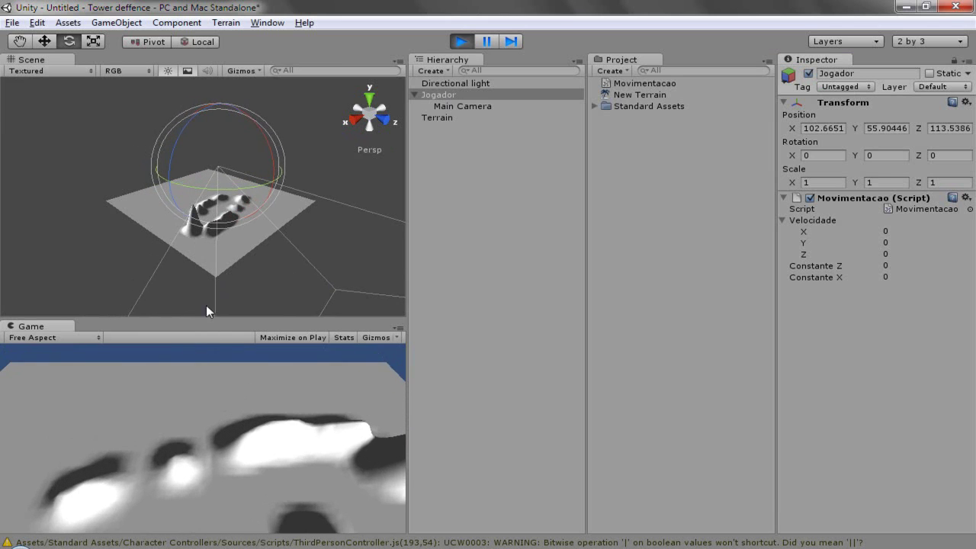
{"action": "key", "text": "Up"}
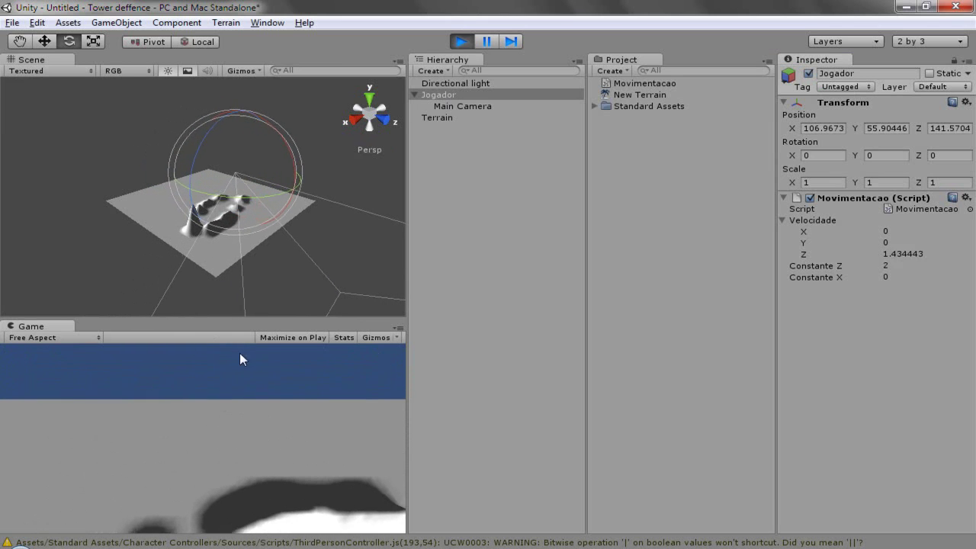
{"action": "left_click", "coordinate": [459, 43]}
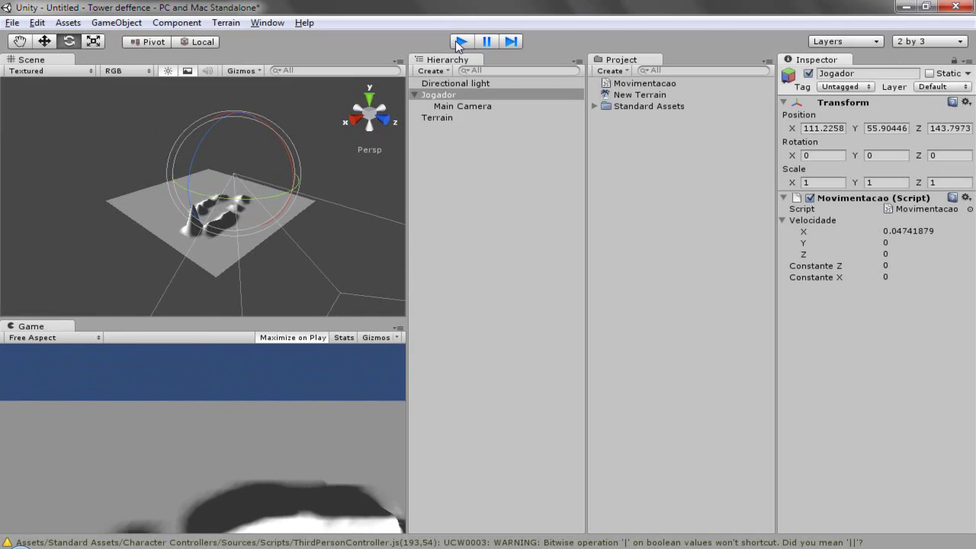
{"action": "left_click", "coordinate": [459, 43]}
{"action": "left_click", "coordinate": [218, 395]}
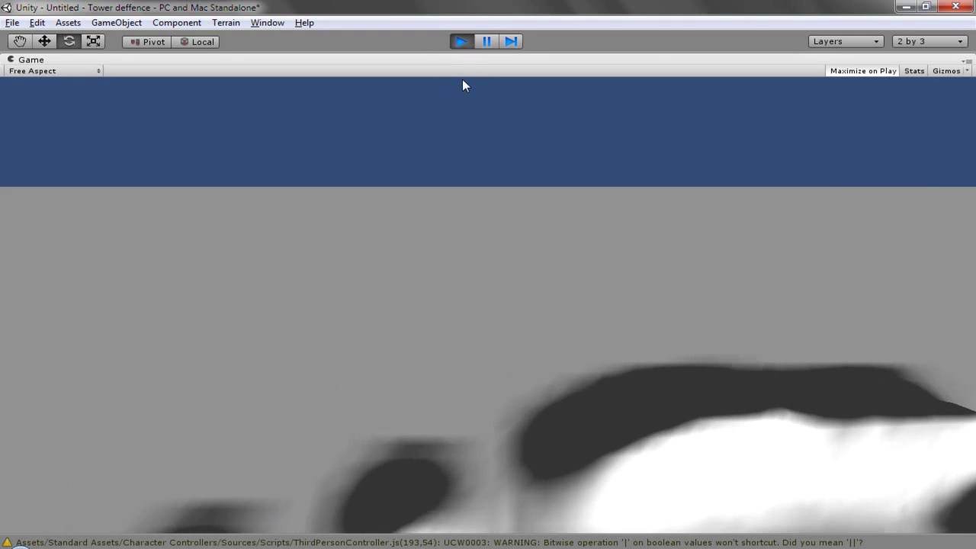
{"action": "left_click", "coordinate": [465, 38]}
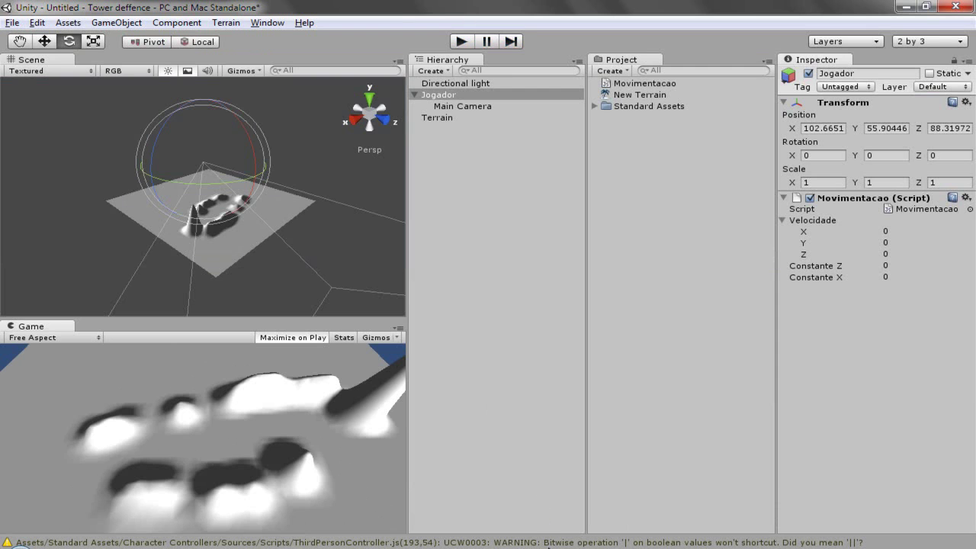
{"action": "key", "text": "alt+Tab"}
{"action": "scroll", "coordinate": [364, 189], "scroll_direction": "up", "scroll_amount": 7}
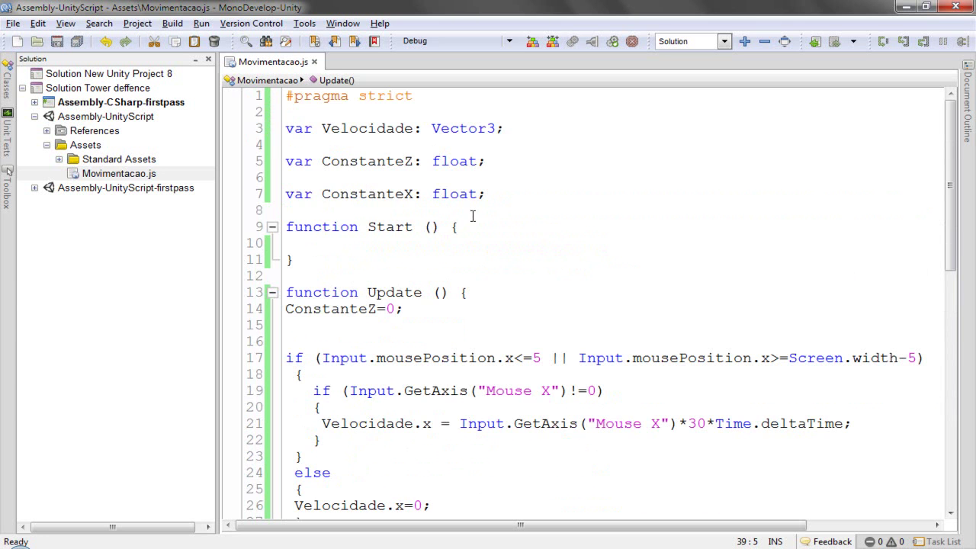
- Add a print() line after the Velocidade.z=0 else block
{"action": "left_click", "coordinate": [526, 194]}
{"action": "key", "text": "Return"}
{"action": "key", "text": "Return"}
{"action": "type", "text": "var"}
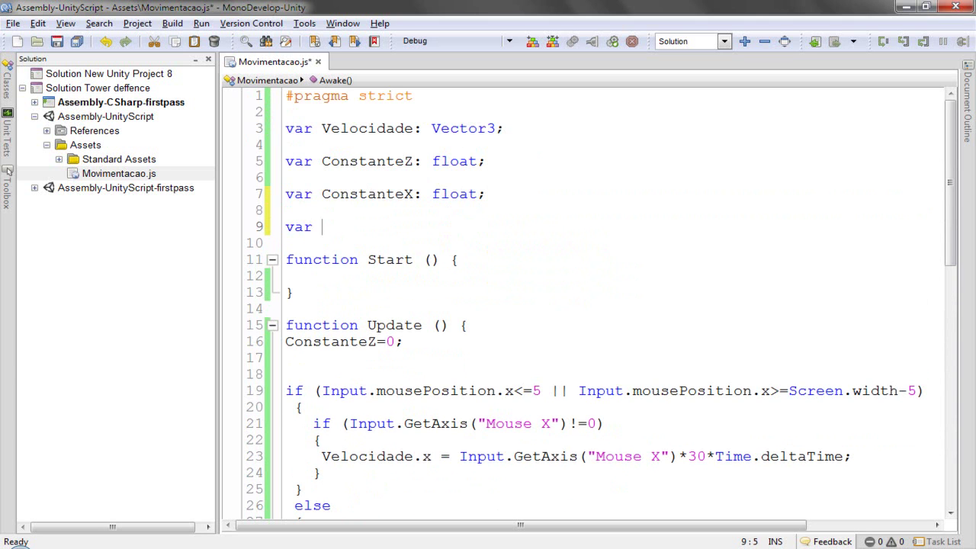
{"action": "key", "text": "BackSpace"}
{"action": "key", "text": "BackSpace"}
{"action": "key", "text": "BackSpace"}
{"action": "scroll", "coordinate": [290, 289], "scroll_direction": "down", "scroll_amount": 7}
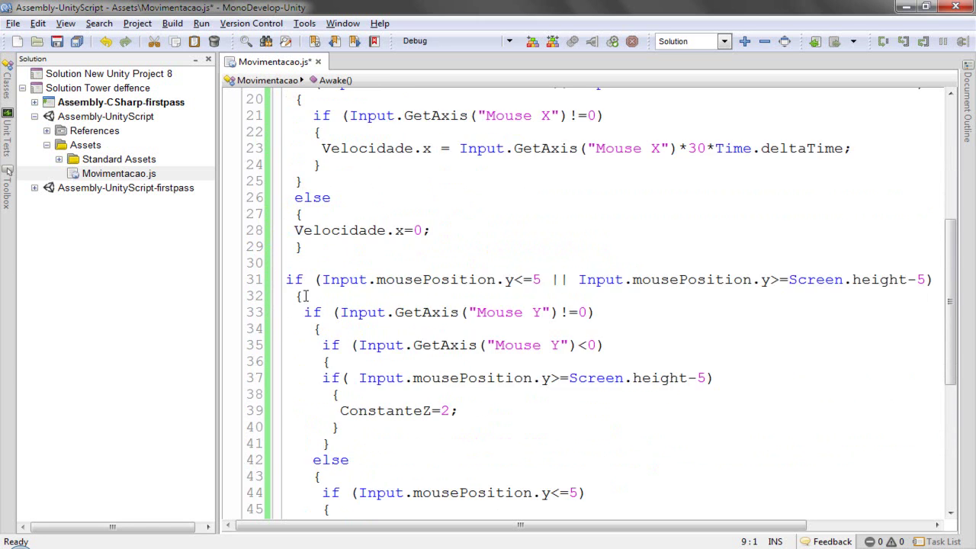
{"action": "scroll", "coordinate": [307, 300], "scroll_direction": "down", "scroll_amount": 6}
{"action": "left_click", "coordinate": [334, 386]}
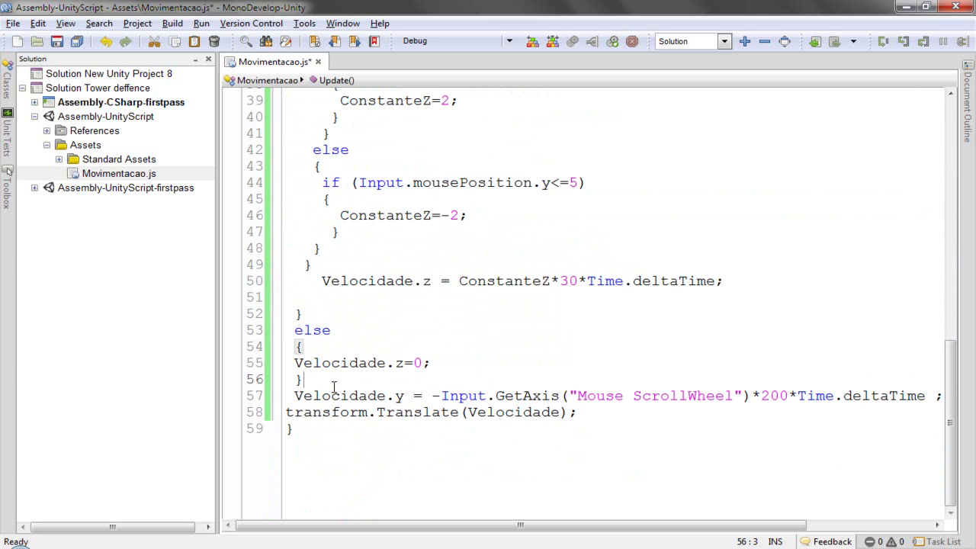
{"action": "key", "text": "Return"}
{"action": "key", "text": "Return"}
{"action": "type", "text": "print "}
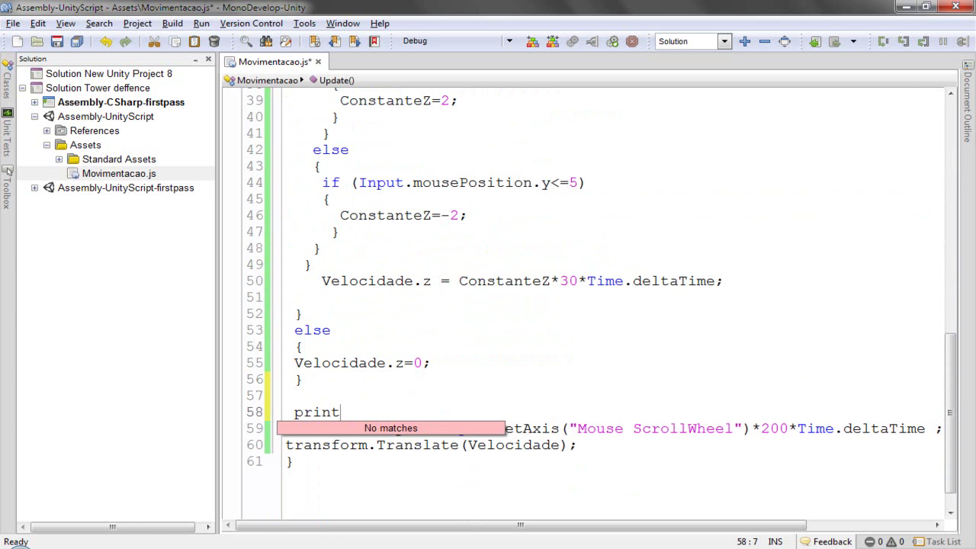
{"action": "type", "text": "()"}
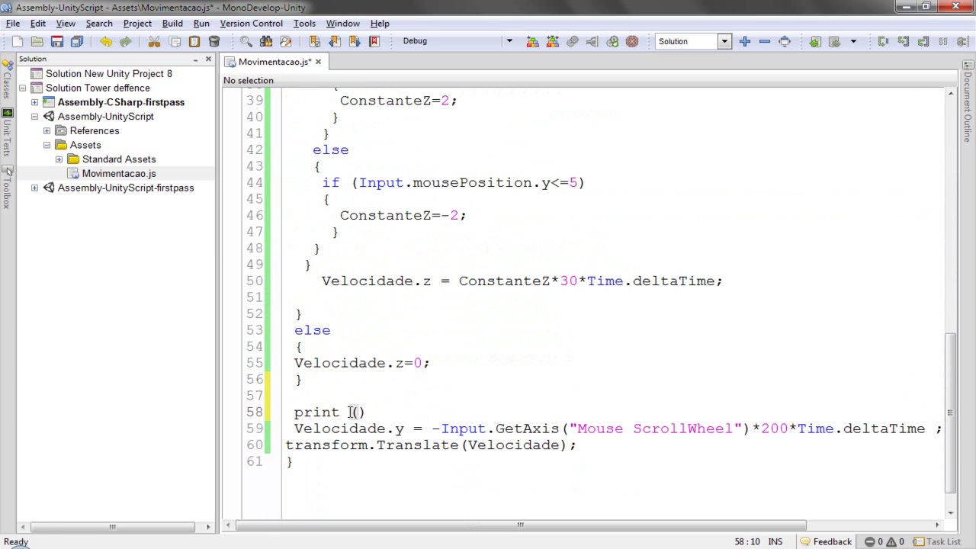
- Copy Input.mousePosition from line 19 into the call, making print(Input.mousePosition); on line 58
{"action": "scroll", "coordinate": [316, 320], "scroll_direction": "up", "scroll_amount": 2}
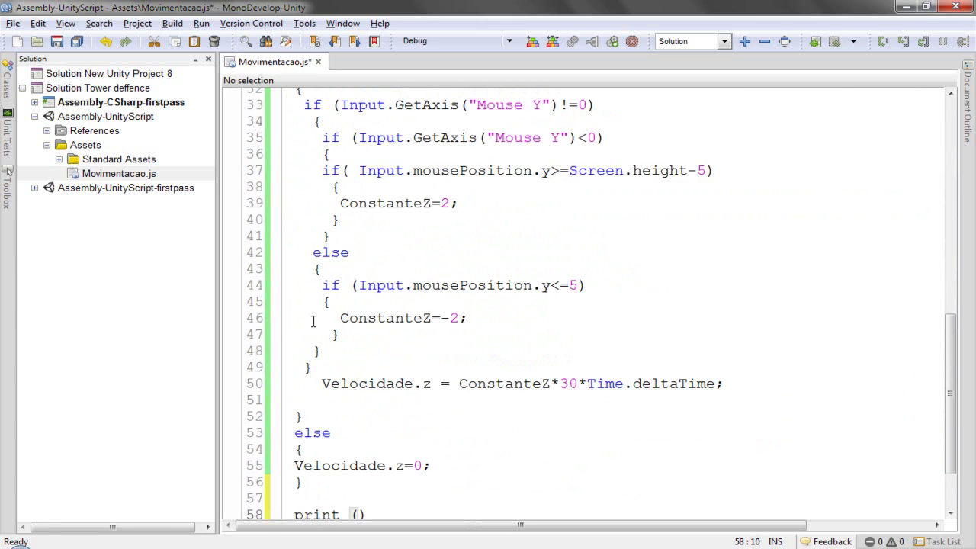
{"action": "scroll", "coordinate": [382, 305], "scroll_direction": "up", "scroll_amount": 9}
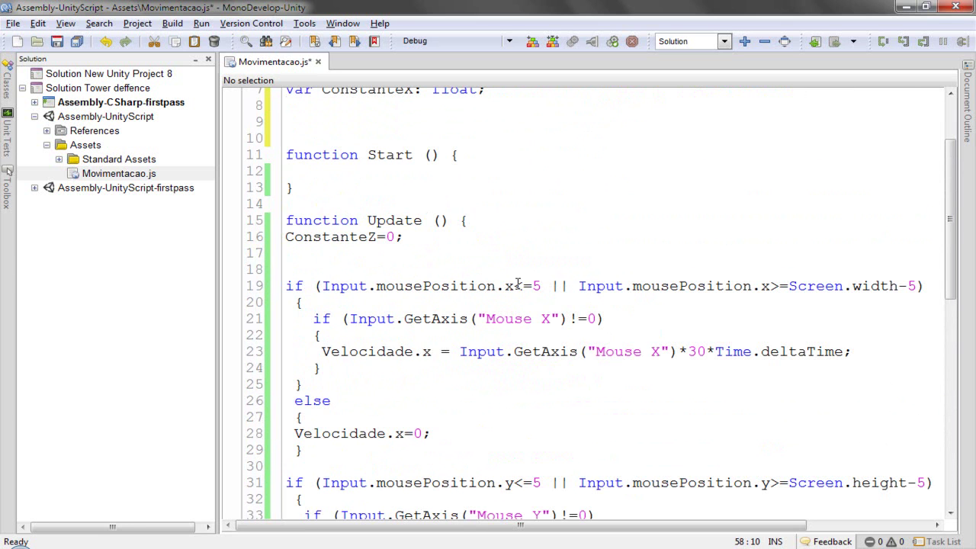
{"action": "left_click_drag", "start_coordinate": [497, 286], "coordinate": [319, 286]}
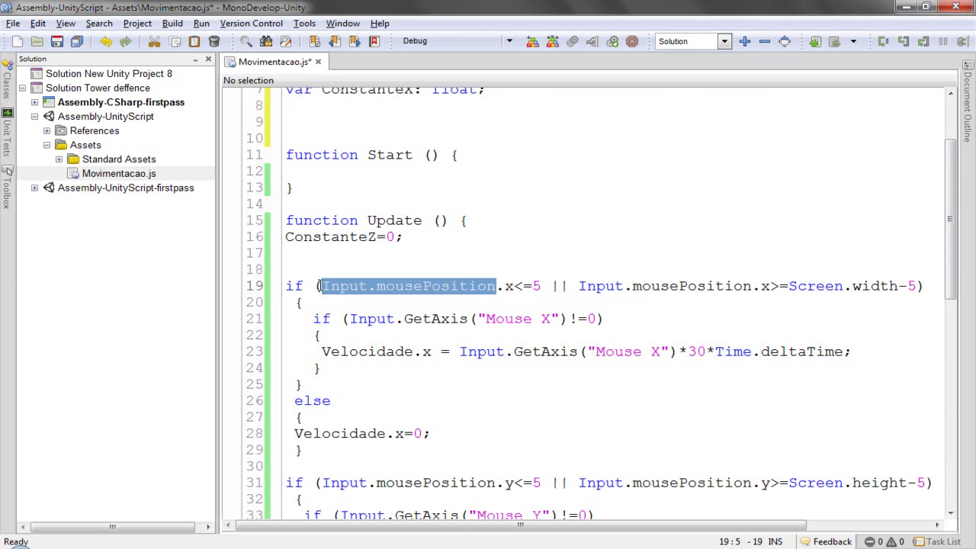
{"action": "key", "text": "ctrl+c"}
{"action": "scroll", "coordinate": [389, 357], "scroll_direction": "down", "scroll_amount": 6}
{"action": "scroll", "coordinate": [389, 357], "scroll_direction": "down", "scroll_amount": 5}
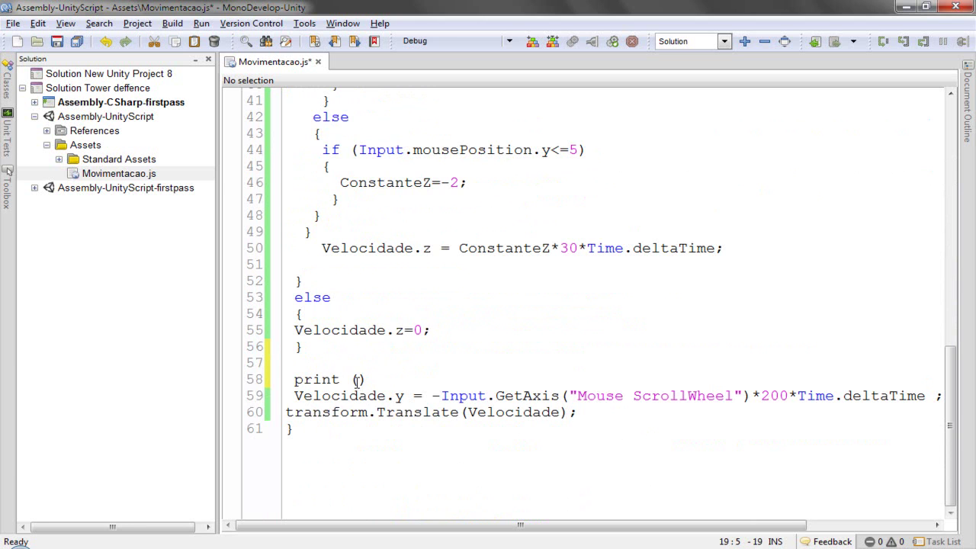
{"action": "left_click", "coordinate": [366, 379]}
{"action": "key", "text": "ctrl+v"}
{"action": "key", "text": "ctrl+z"}
{"action": "left_click", "coordinate": [356, 377]}
{"action": "key", "text": "ctrl+v"}
{"action": "type", "text": ";"}
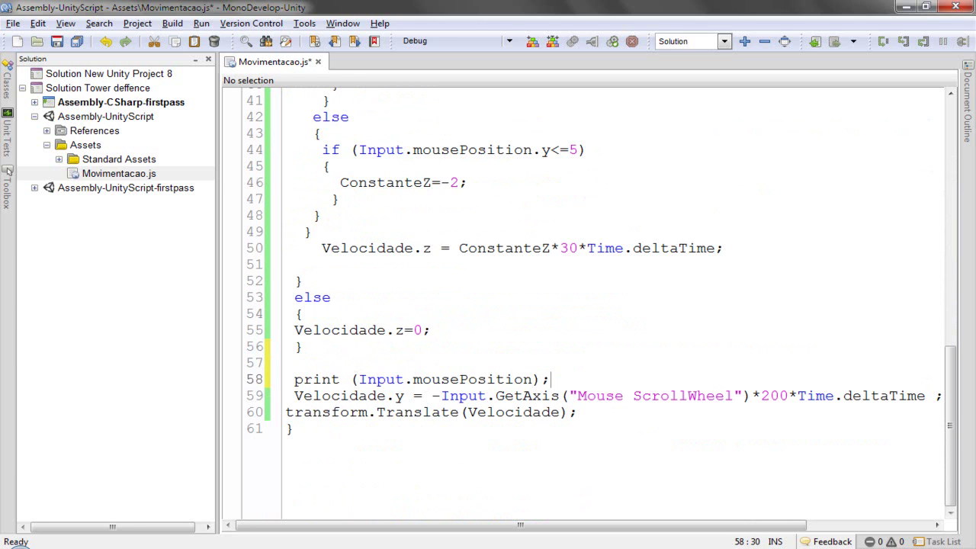
- Save Movimentacao.js and start the game in Unity's play mode
{"action": "left_click", "coordinate": [56, 42]}
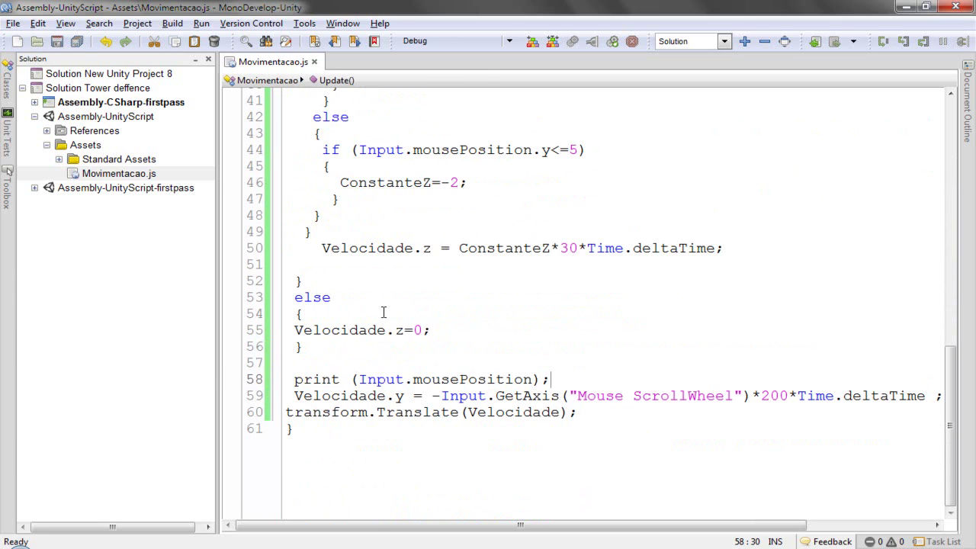
{"action": "key", "text": "alt+Tab"}
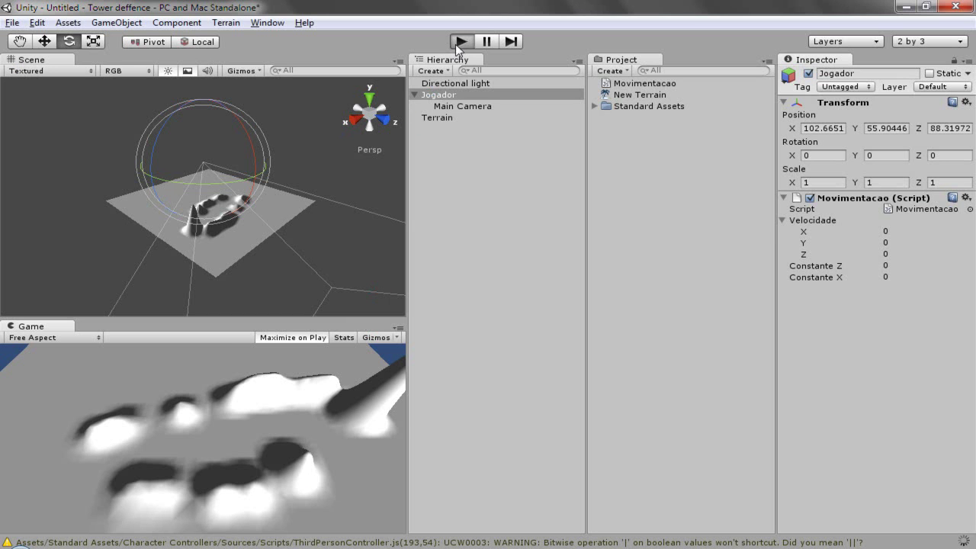
{"action": "left_click", "coordinate": [456, 44]}
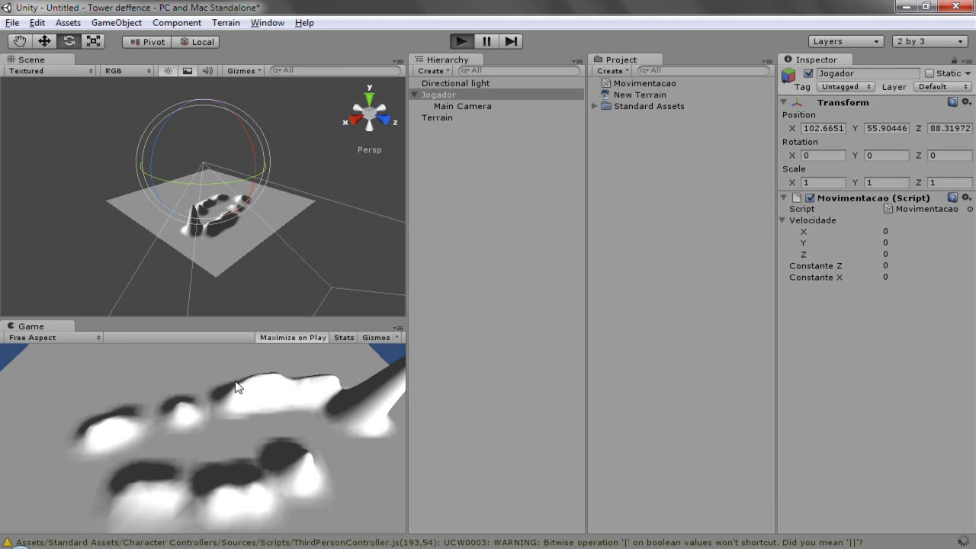
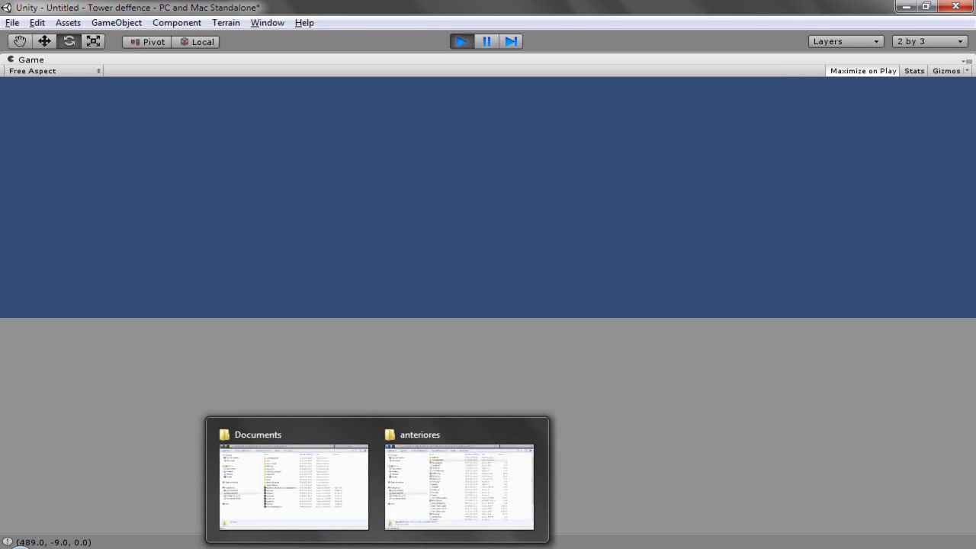
- Stop the running camera test in Unity and switch to Movimentacao.js in MonoDevelop
{"action": "mouse_move", "coordinate": [518, 548]}
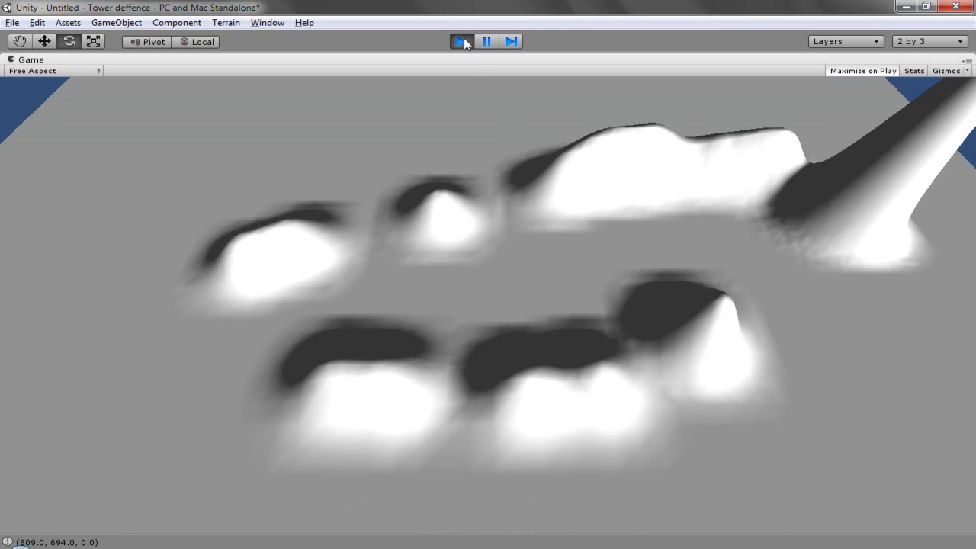
{"action": "left_click", "coordinate": [464, 42]}
{"action": "key", "text": "alt+Tab"}
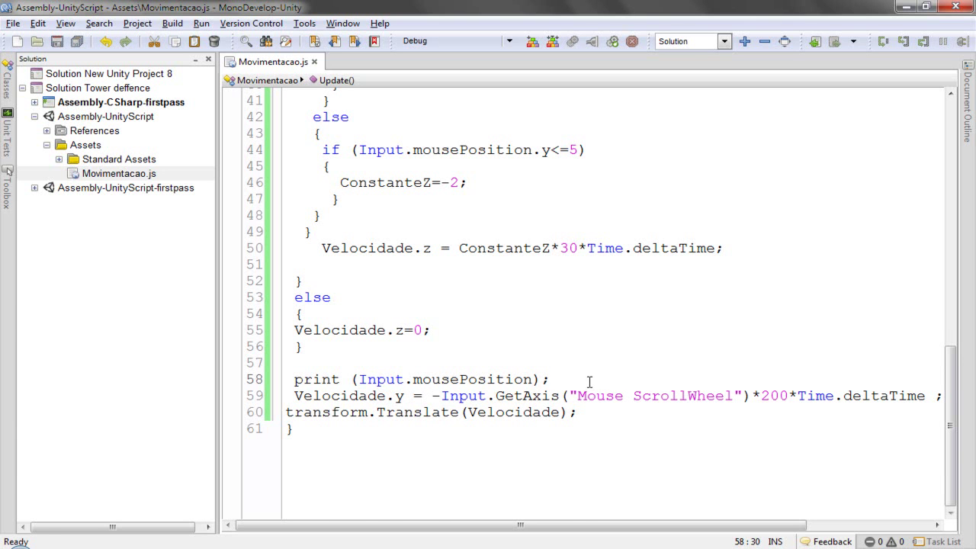
- Change the Mouse Y comparison on line 35 from '<' to '>'
{"action": "scroll", "coordinate": [481, 300], "scroll_direction": "up", "scroll_amount": 3}
{"action": "scroll", "coordinate": [503, 303], "scroll_direction": "up", "scroll_amount": 3}
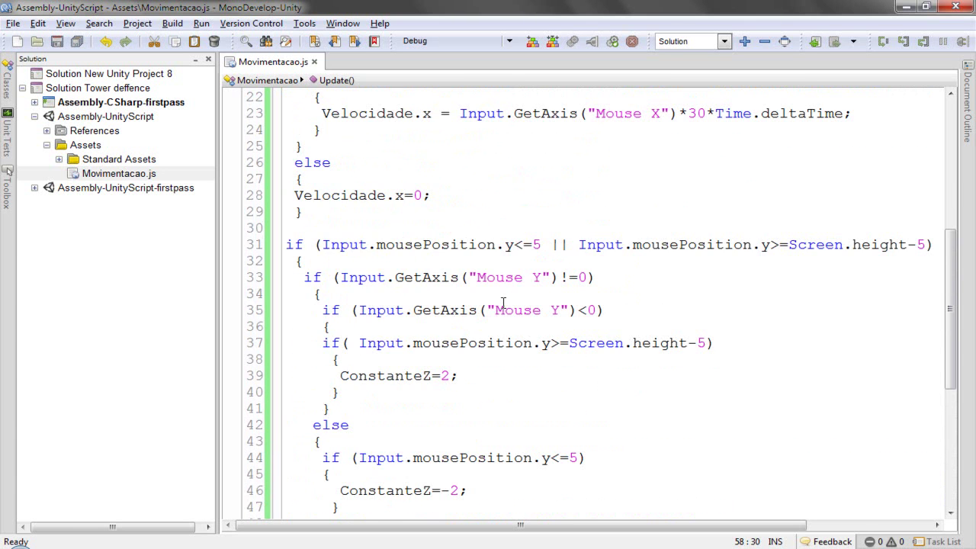
{"action": "scroll", "coordinate": [503, 303], "scroll_direction": "down", "scroll_amount": 4}
{"action": "scroll", "coordinate": [461, 312], "scroll_direction": "up", "scroll_amount": 2}
{"action": "left_click_drag", "start_coordinate": [589, 356], "coordinate": [332, 356]}
{"action": "scroll", "coordinate": [524, 281], "scroll_direction": "up", "scroll_amount": 1}
{"action": "scroll", "coordinate": [524, 281], "scroll_direction": "up", "scroll_amount": 1}
{"action": "scroll", "coordinate": [524, 281], "scroll_direction": "down", "scroll_amount": 2}
{"action": "scroll", "coordinate": [524, 281], "scroll_direction": "down", "scroll_amount": 1}
{"action": "scroll", "coordinate": [526, 279], "scroll_direction": "up", "scroll_amount": 2}
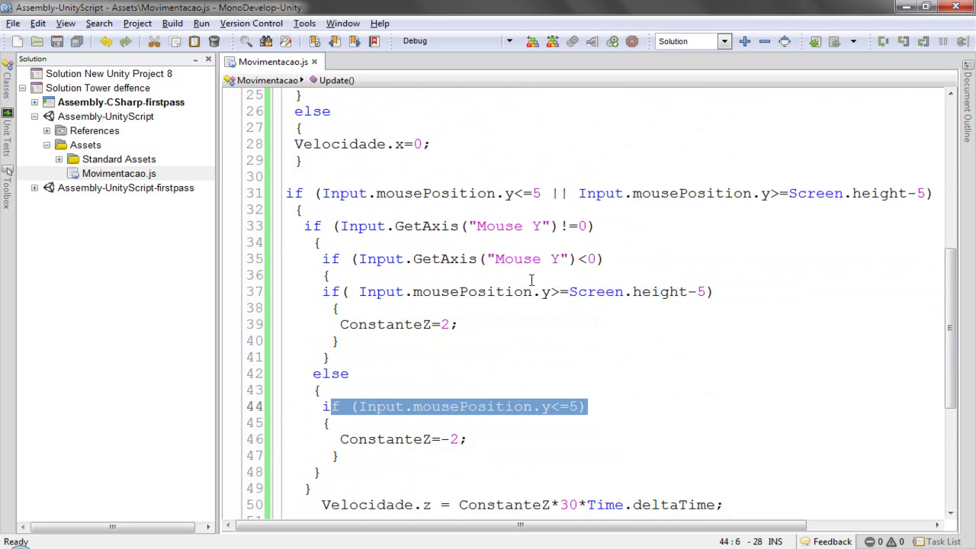
{"action": "left_click_drag", "start_coordinate": [588, 258], "coordinate": [581, 259]}
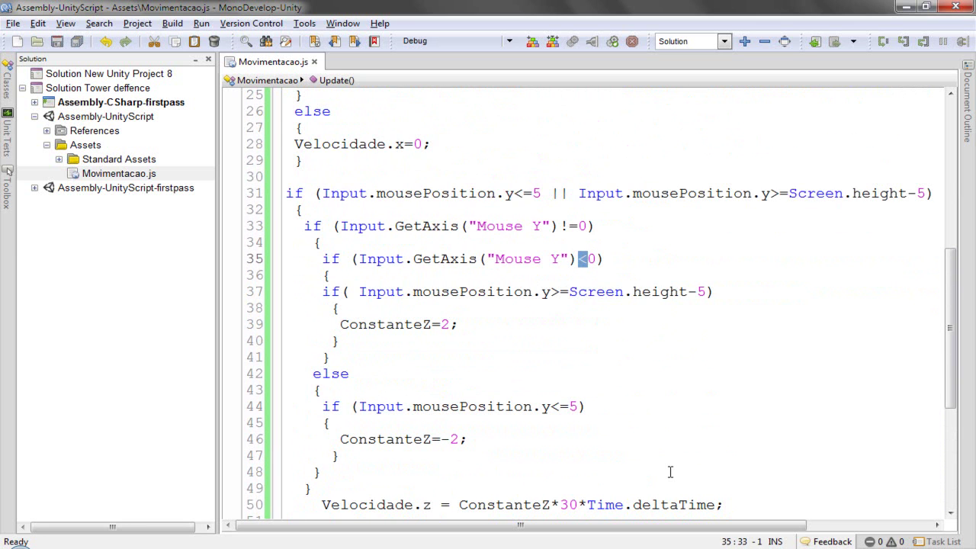
{"action": "type", "text": ">"}
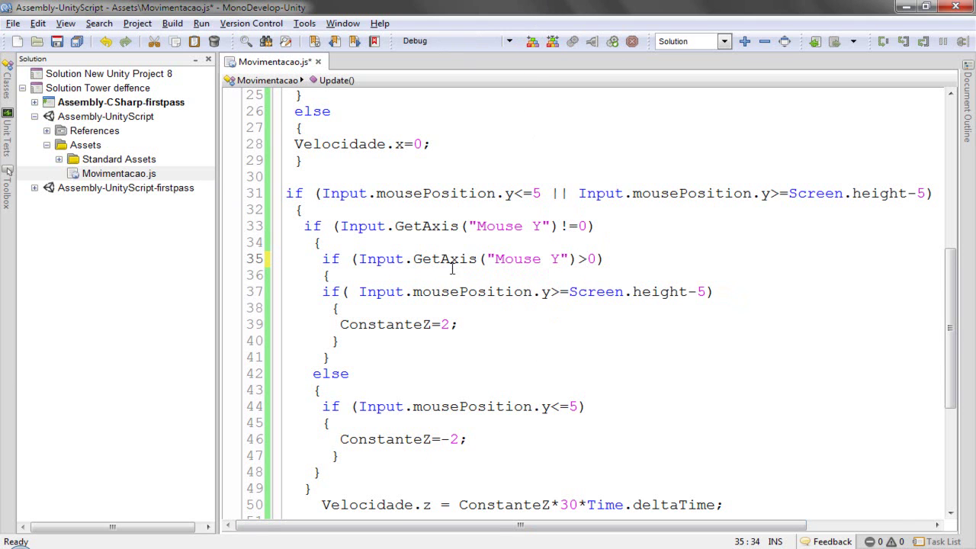
- Save Movimentacao.js and run the game in Unity to test the camera
{"action": "key", "text": "ctrl+s"}
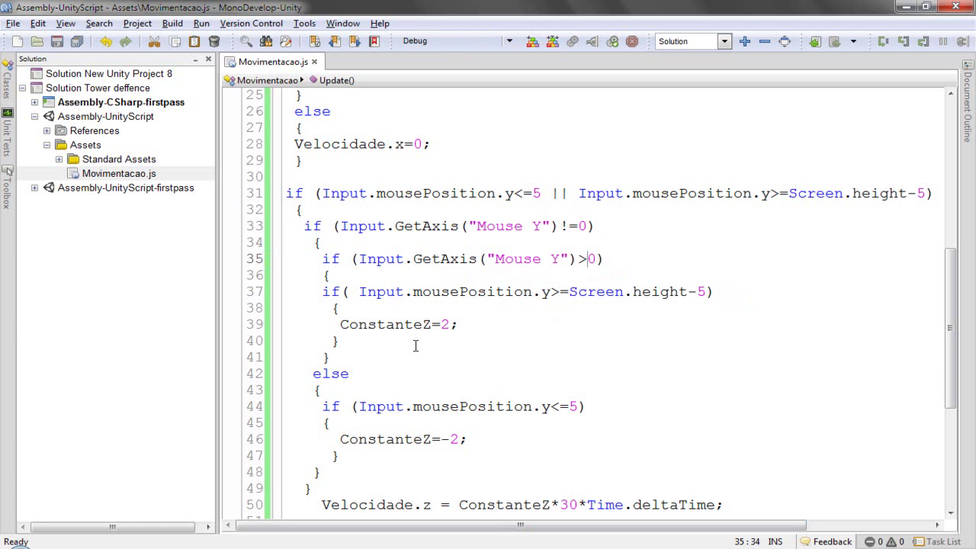
{"action": "key", "text": "alt+Tab"}
{"action": "left_click", "coordinate": [461, 41]}
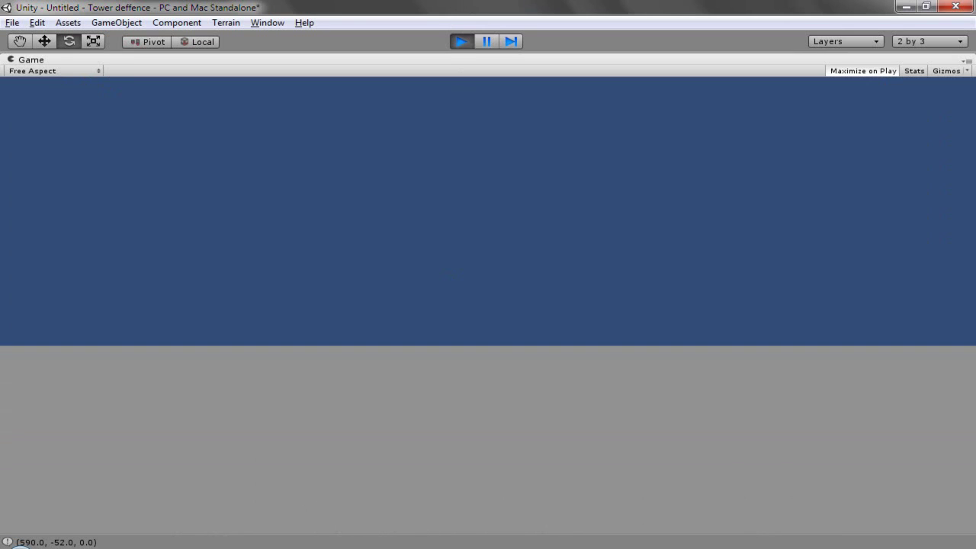
- Stop the Unity play test and go back to Movimentacao.js in MonoDevelop
{"action": "mouse_move", "coordinate": [376, 544]}
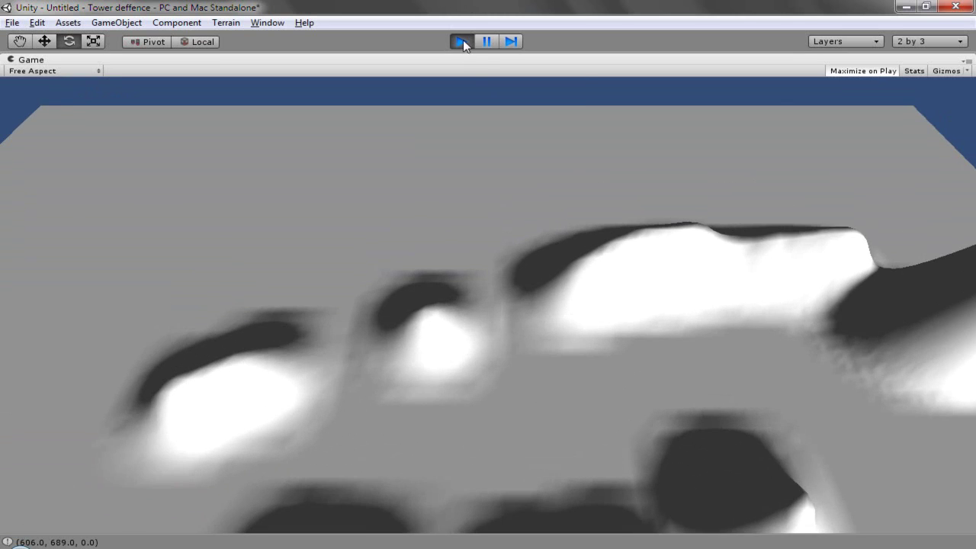
{"action": "left_click", "coordinate": [463, 39]}
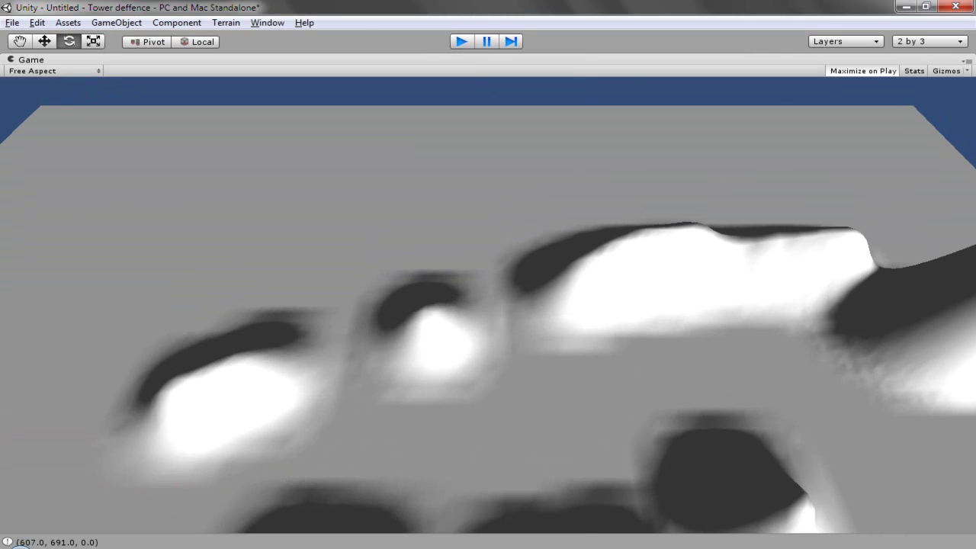
{"action": "key", "text": "alt+Tab"}
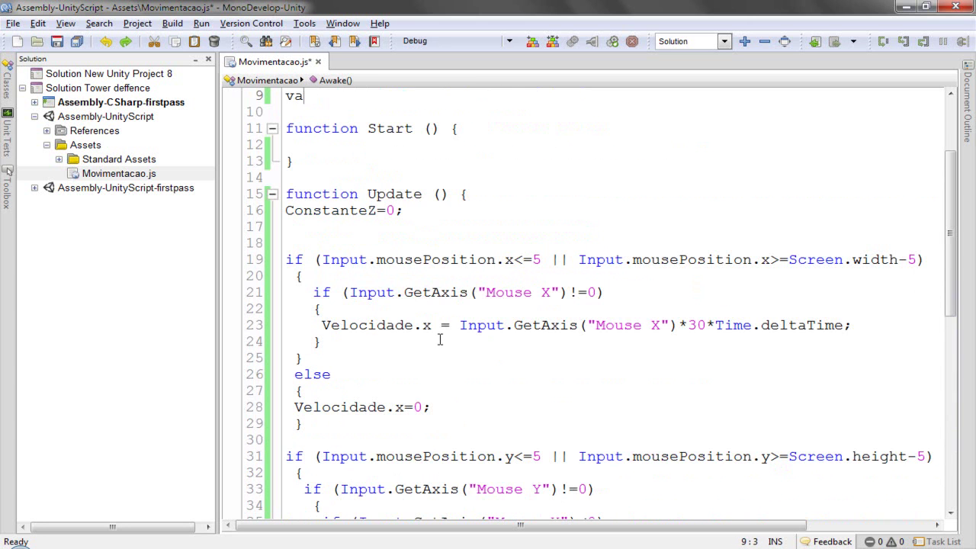
- Undo the stray edits on line 33 and the variable declaration on line 7
{"action": "type", "text": "r"}
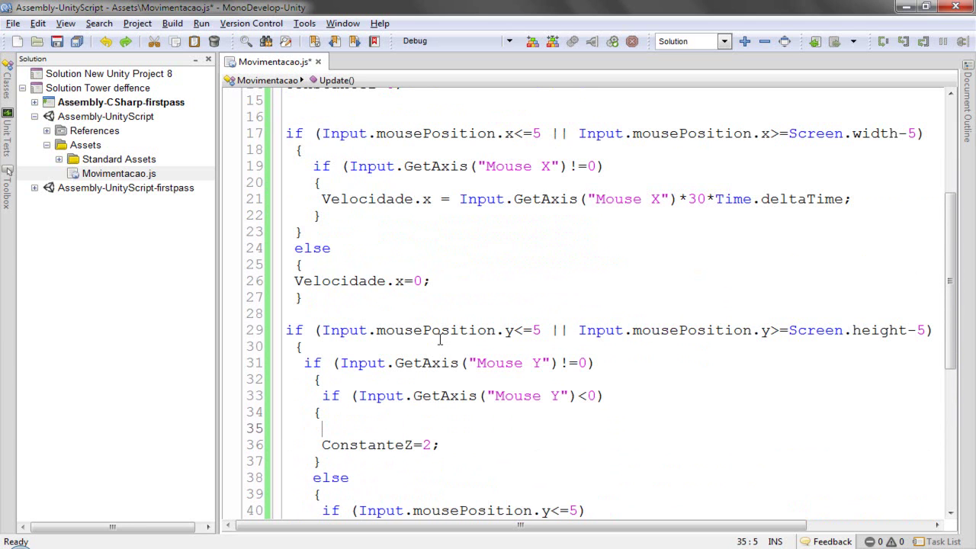
{"action": "key", "text": "ctrl+z"}
{"action": "key", "text": "ctrl+z"}
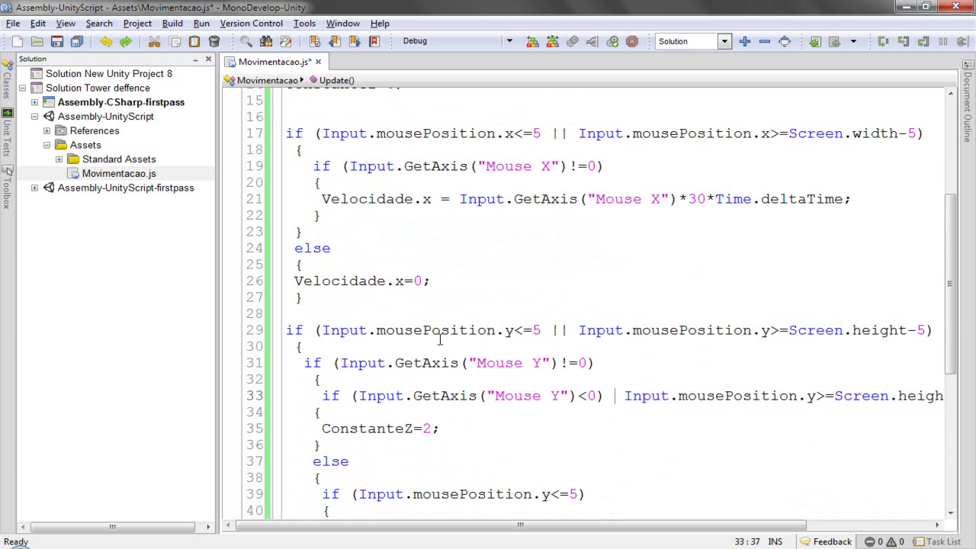
{"action": "type", "text": "Z"}
{"action": "key", "text": "ctrl+z"}
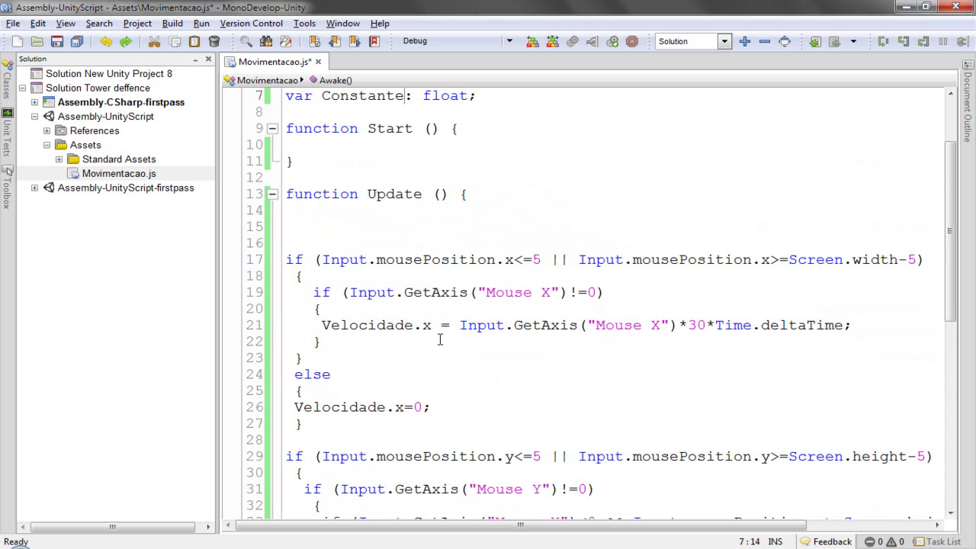
{"action": "key", "text": "ctrl+z"}
- Change line 33's Mouse Y check from '<' to '>' and save the script
{"action": "scroll", "coordinate": [440, 339], "scroll_direction": "down", "scroll_amount": 5}
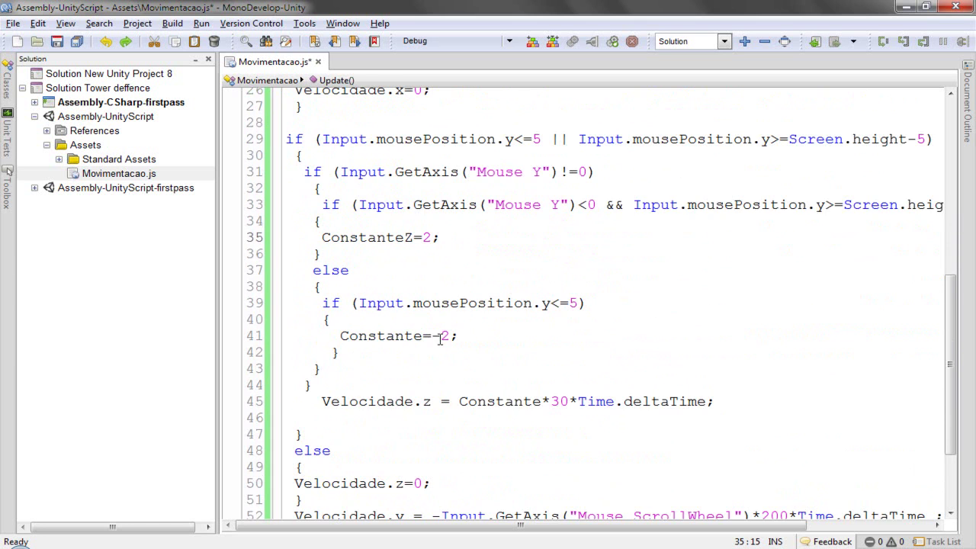
{"action": "scroll", "coordinate": [440, 339], "scroll_direction": "up", "scroll_amount": 3}
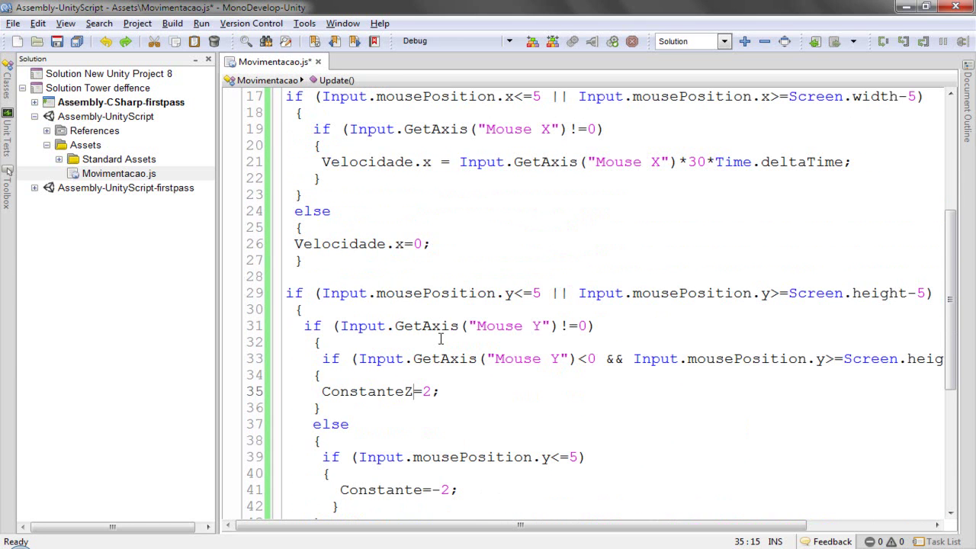
{"action": "scroll", "coordinate": [440, 339], "scroll_direction": "up", "scroll_amount": 5}
{"action": "scroll", "coordinate": [440, 341], "scroll_direction": "down", "scroll_amount": 10}
{"action": "scroll", "coordinate": [440, 339], "scroll_direction": "down", "scroll_amount": 2}
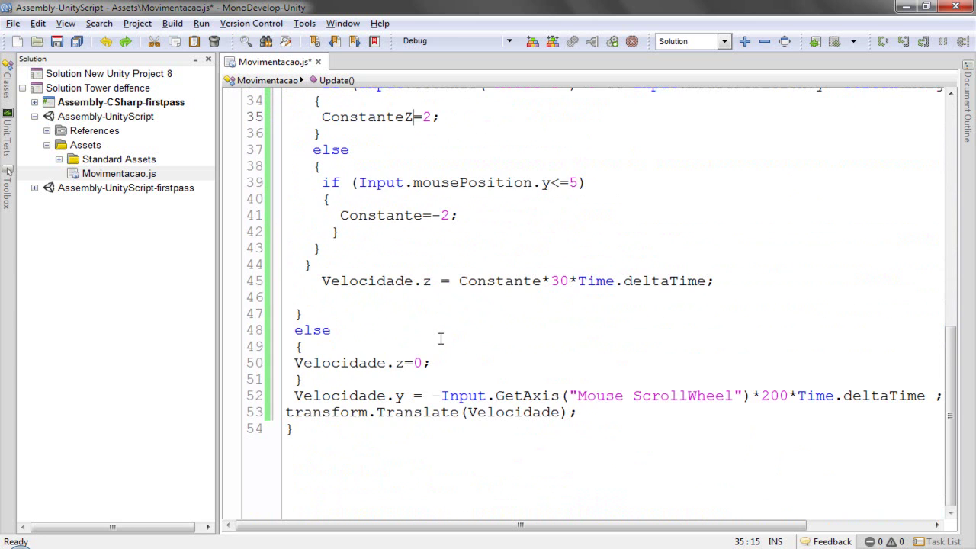
{"action": "scroll", "coordinate": [339, 366], "scroll_direction": "up", "scroll_amount": 3}
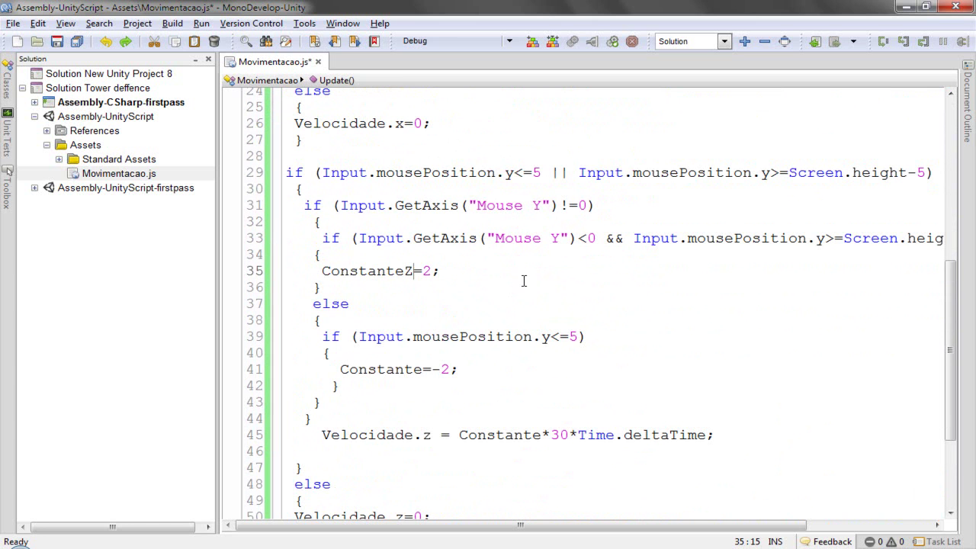
{"action": "left_click_drag", "start_coordinate": [588, 239], "coordinate": [579, 239]}
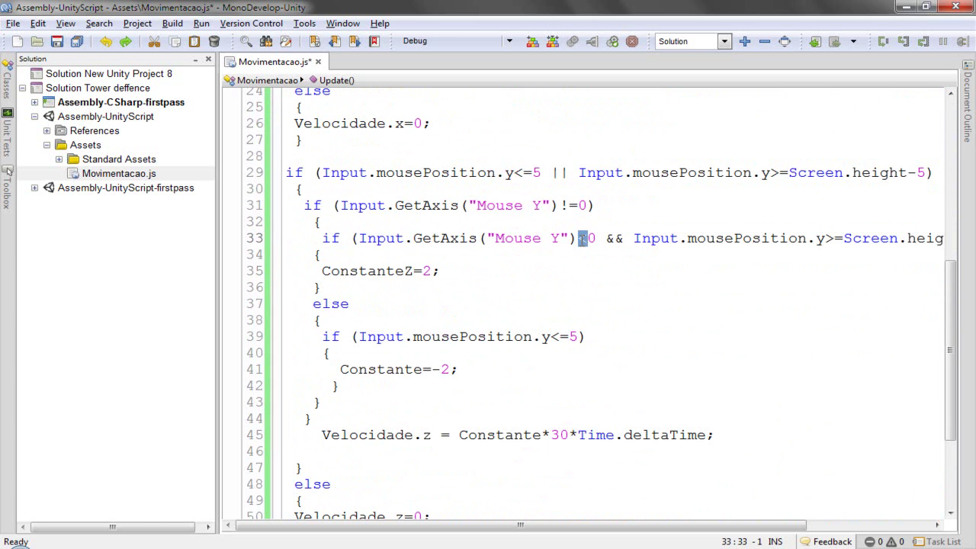
{"action": "type", "text": ">"}
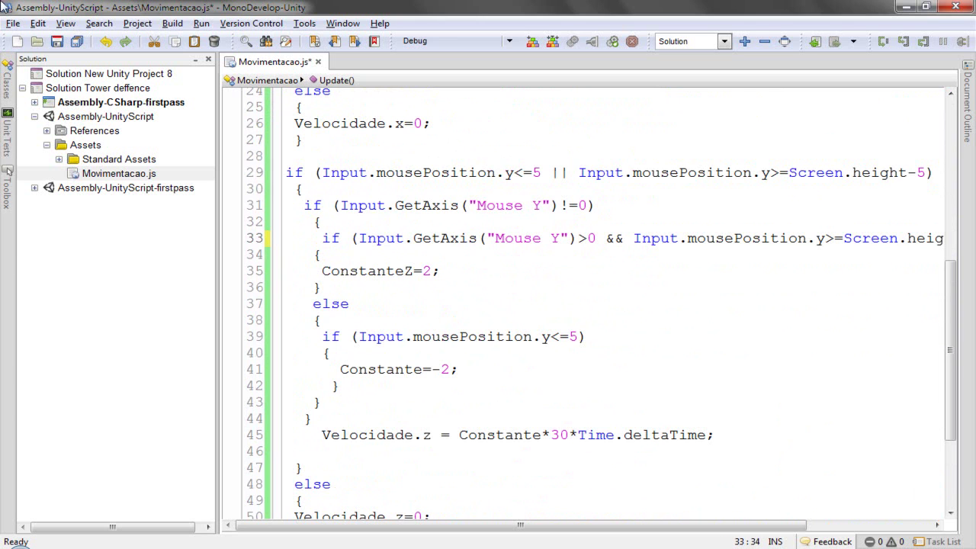
{"action": "left_click", "coordinate": [57, 41]}
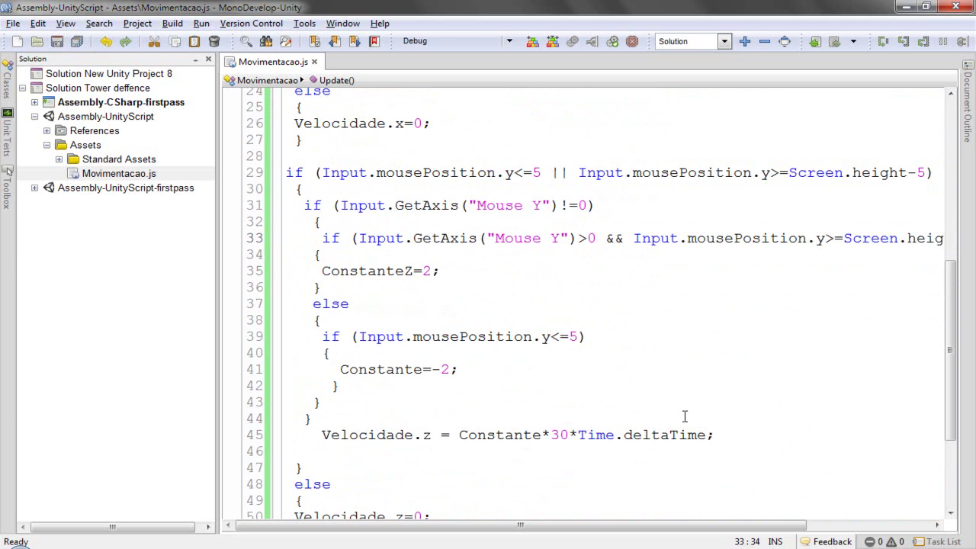
- Replace Constante with ConstanteZ in the Velocidade.z line 45
{"action": "left_click", "coordinate": [512, 435]}
{"action": "double_click", "coordinate": [512, 434]}
{"action": "type", "text": "ConstanteZ"}
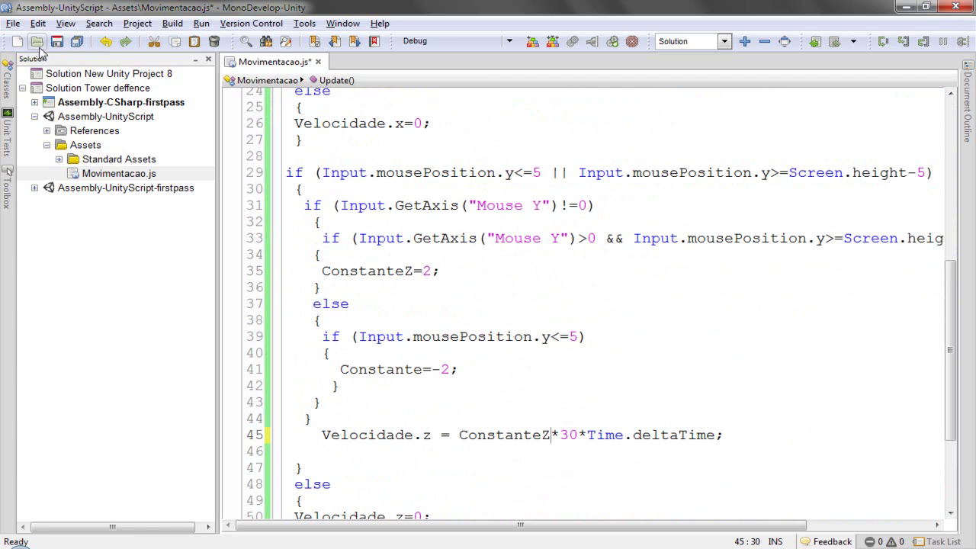
- Run the scene in Unity, which reports an undeclared Constante error
{"action": "key", "text": "alt+Tab"}
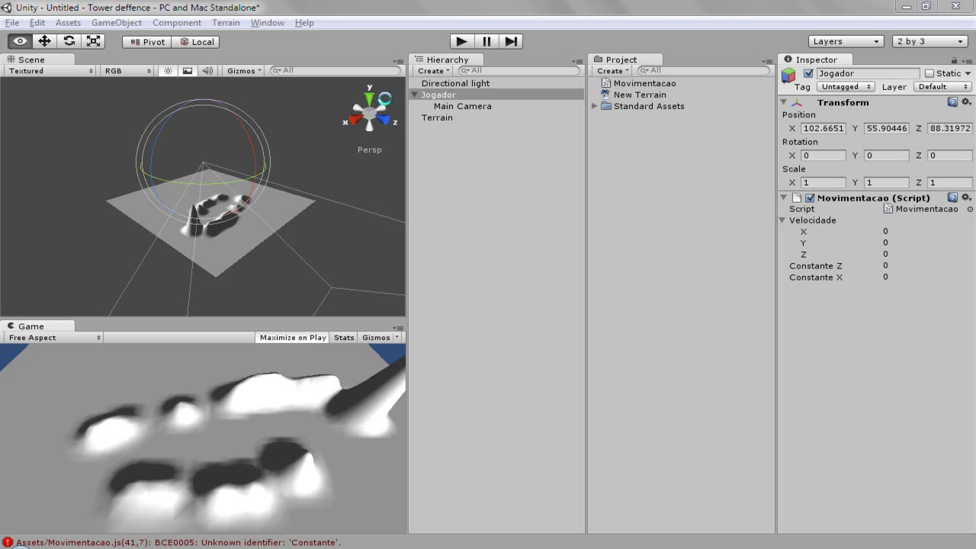
{"action": "left_click", "coordinate": [462, 39]}
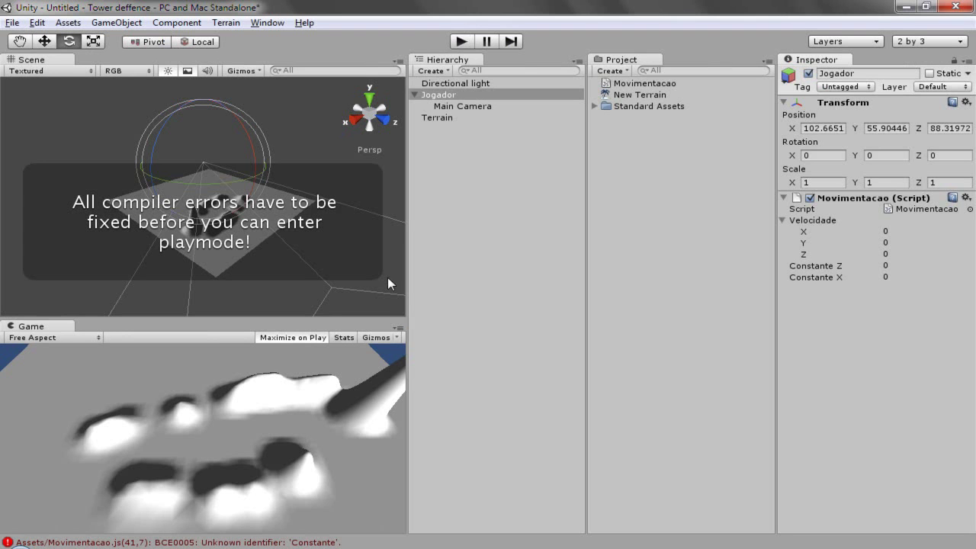
{"action": "key", "text": "alt+Tab"}
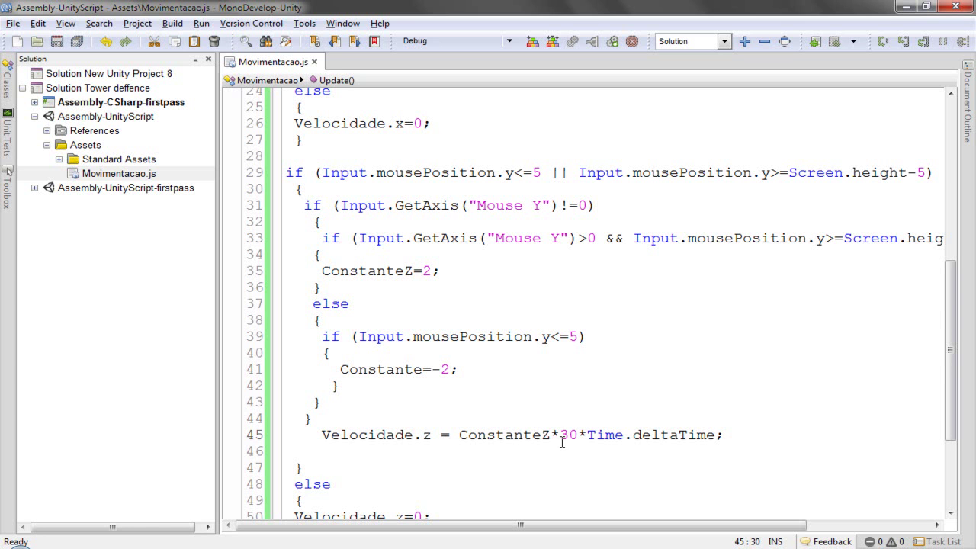
- Rename Constante to ConstanteZ on line 41, save, and rerun the game in Unity
{"action": "double_click", "coordinate": [374, 372]}
{"action": "type", "text": "ConstanteZ"}
{"action": "key", "text": "ctrl+s"}
{"action": "key", "text": "alt+Tab"}
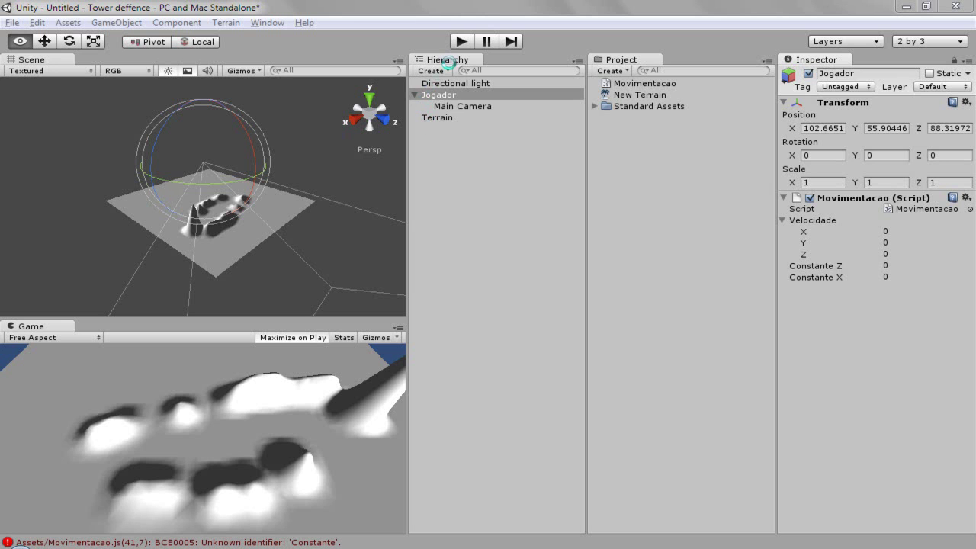
{"action": "left_click", "coordinate": [463, 43]}
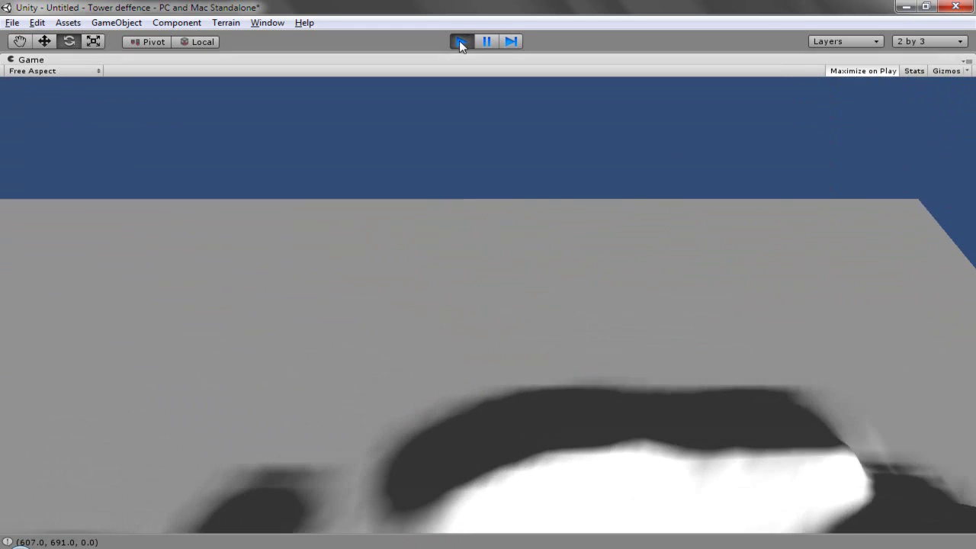
- Stop the game and select the ConstanteZ if/else block on lines 33–44 for copying
{"action": "left_click", "coordinate": [461, 41]}
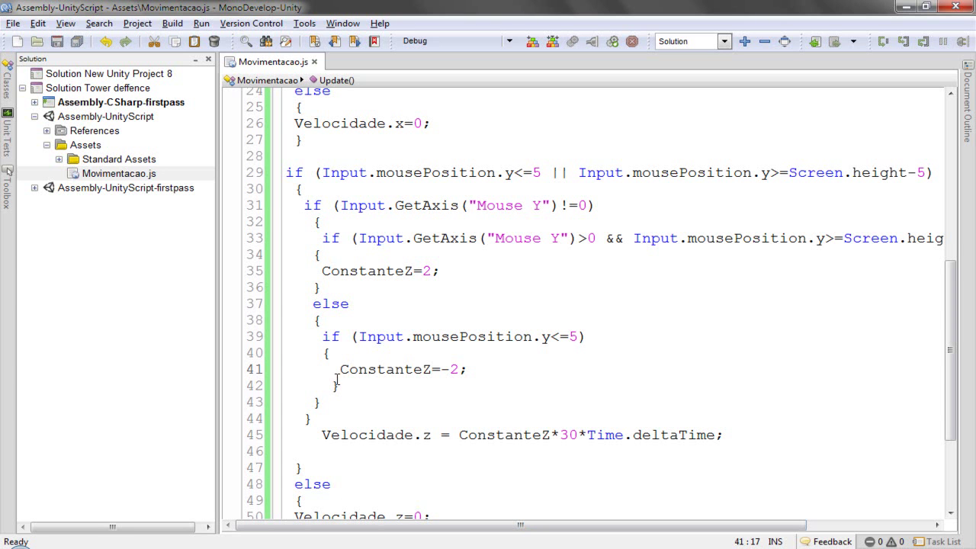
{"action": "scroll", "coordinate": [336, 379], "scroll_direction": "up", "scroll_amount": 5}
{"action": "scroll", "coordinate": [336, 379], "scroll_direction": "up", "scroll_amount": 2}
{"action": "scroll", "coordinate": [336, 379], "scroll_direction": "down", "scroll_amount": 2}
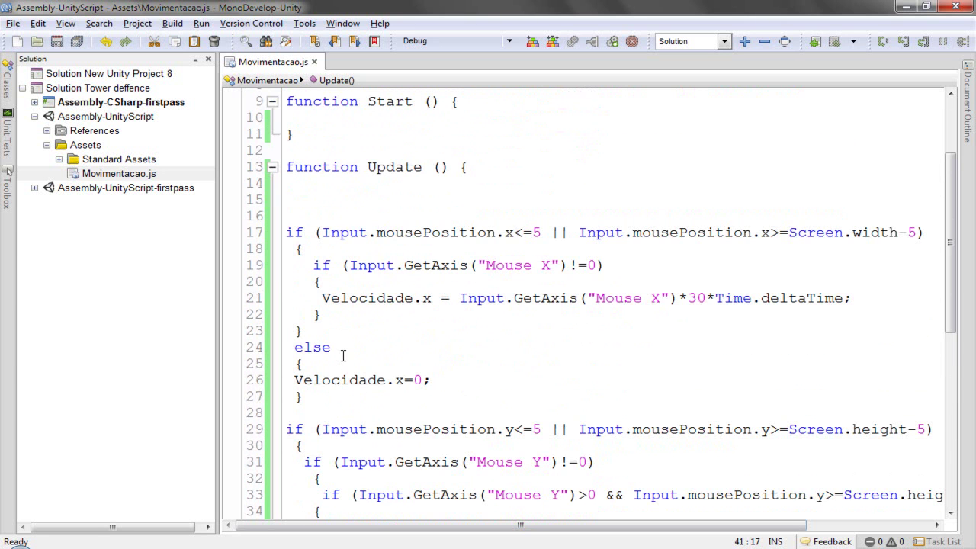
{"action": "scroll", "coordinate": [342, 355], "scroll_direction": "down", "scroll_amount": 3}
{"action": "scroll", "coordinate": [337, 412], "scroll_direction": "up", "scroll_amount": 2}
{"action": "scroll", "coordinate": [333, 288], "scroll_direction": "down", "scroll_amount": 4}
{"action": "scroll", "coordinate": [333, 275], "scroll_direction": "down", "scroll_amount": 1}
{"action": "scroll", "coordinate": [333, 253], "scroll_direction": "up", "scroll_amount": 1}
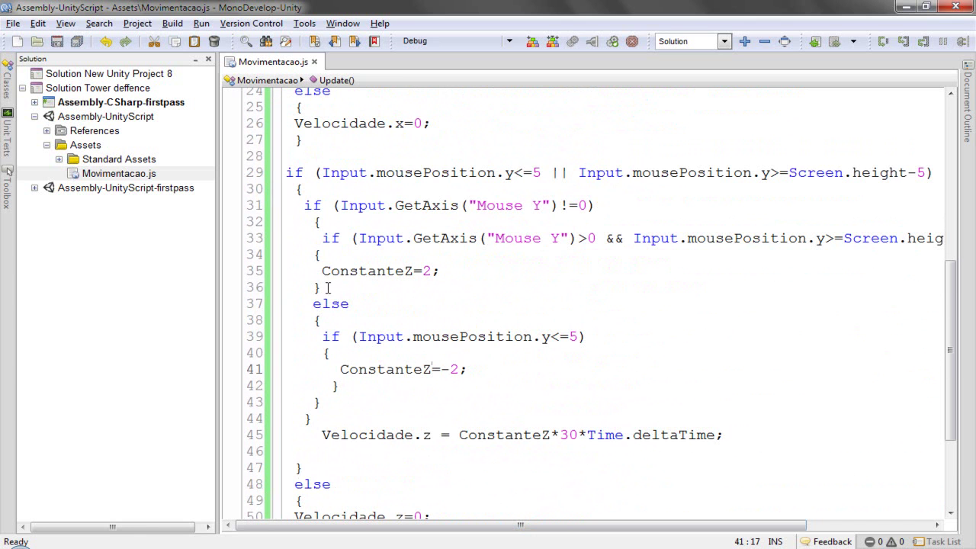
{"action": "left_click_drag", "start_coordinate": [325, 283], "coordinate": [191, 273]}
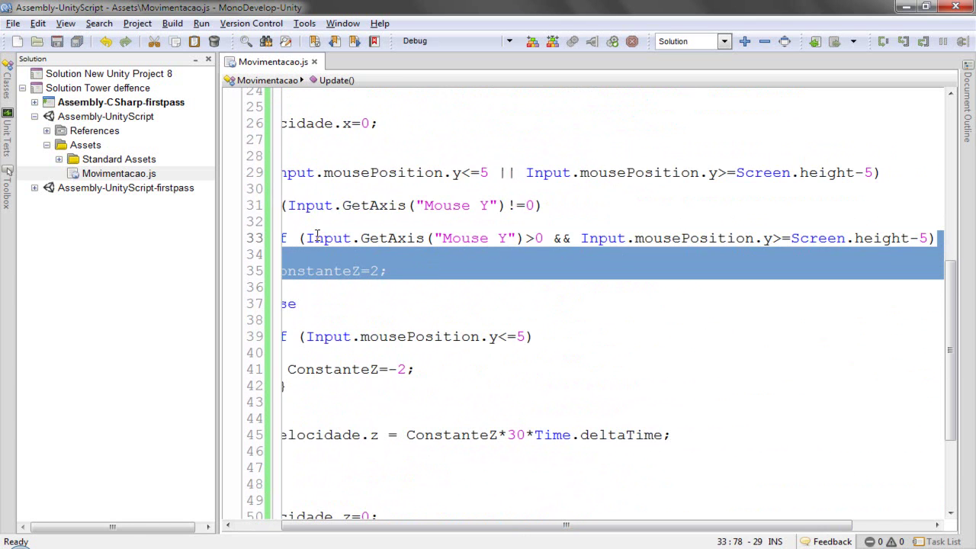
{"action": "left_click_drag", "start_coordinate": [310, 424], "coordinate": [308, 245]}
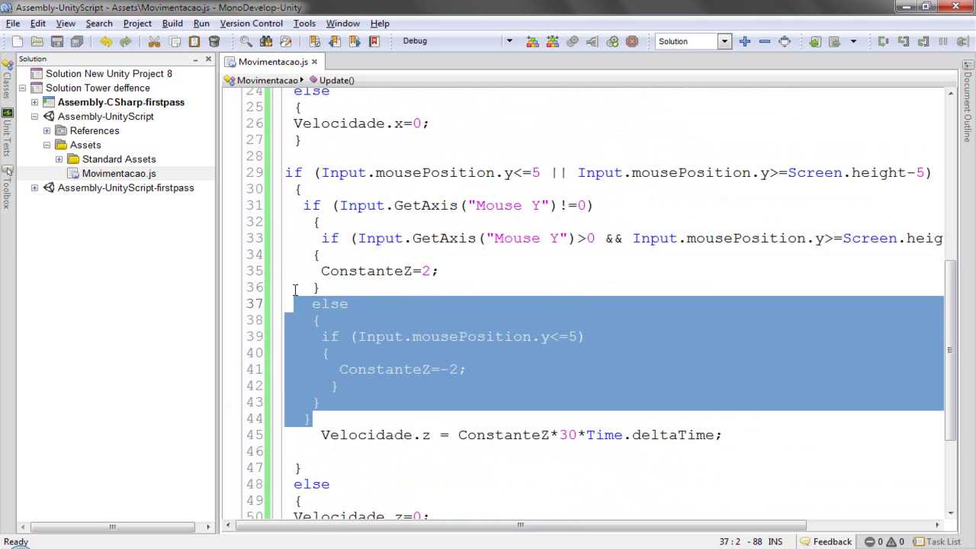
{"action": "scroll", "coordinate": [348, 286], "scroll_direction": "up", "scroll_amount": 4}
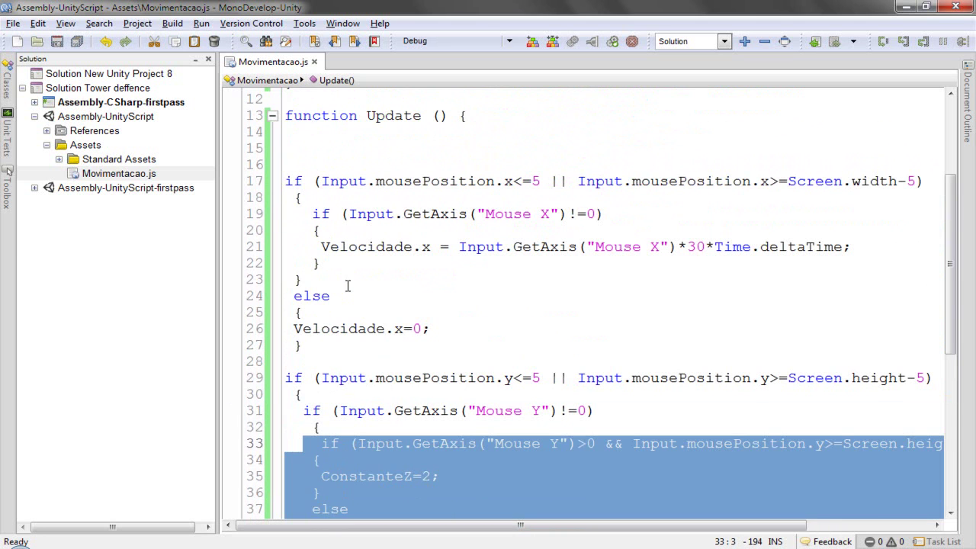
- Paste the copied ConstanteZ if/else block above the Velocidade.x line
{"action": "left_click", "coordinate": [325, 247]}
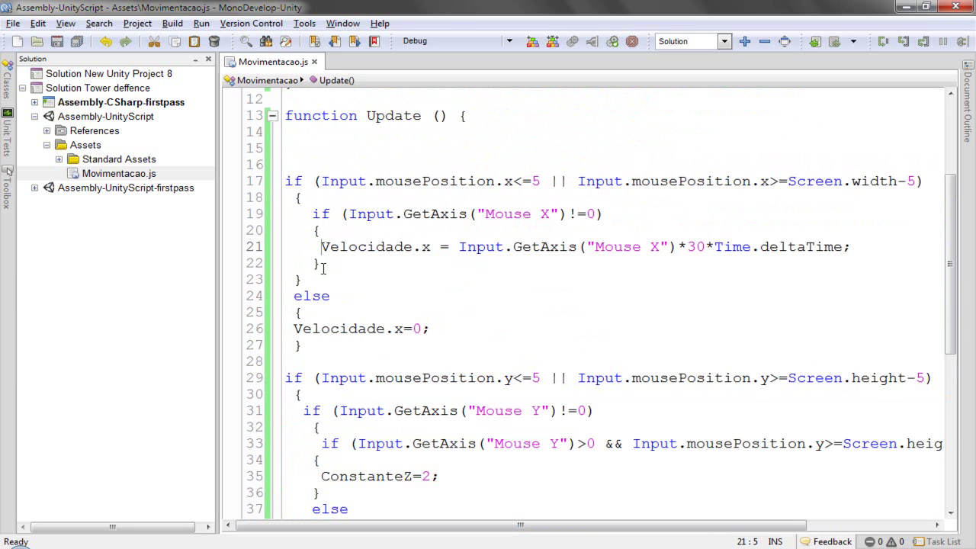
{"action": "key", "text": "Return"}
{"action": "key", "text": "Return"}
{"action": "key", "text": "Return"}
{"action": "key", "text": "Up"}
{"action": "key", "text": "Up"}
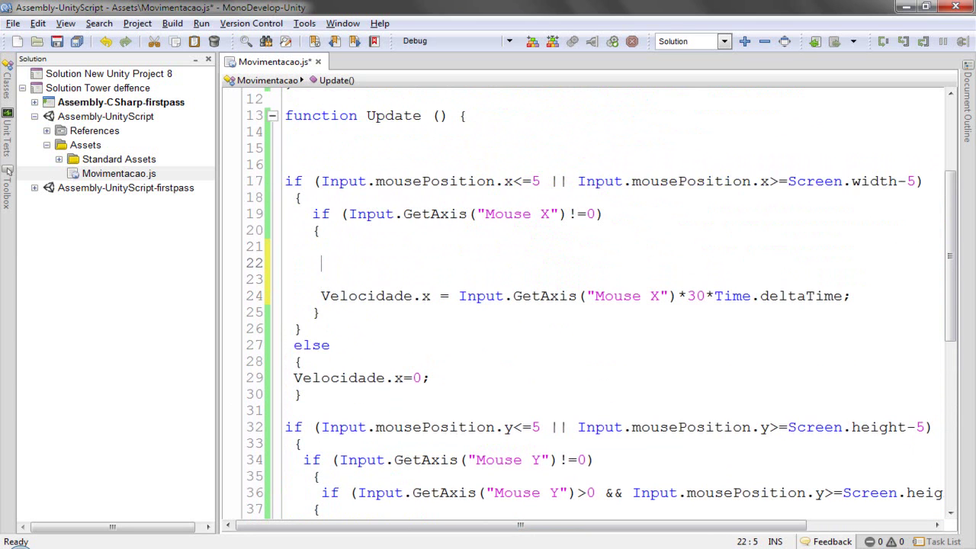
{"action": "key", "text": "Up"}
{"action": "key", "text": "ctrl+v"}
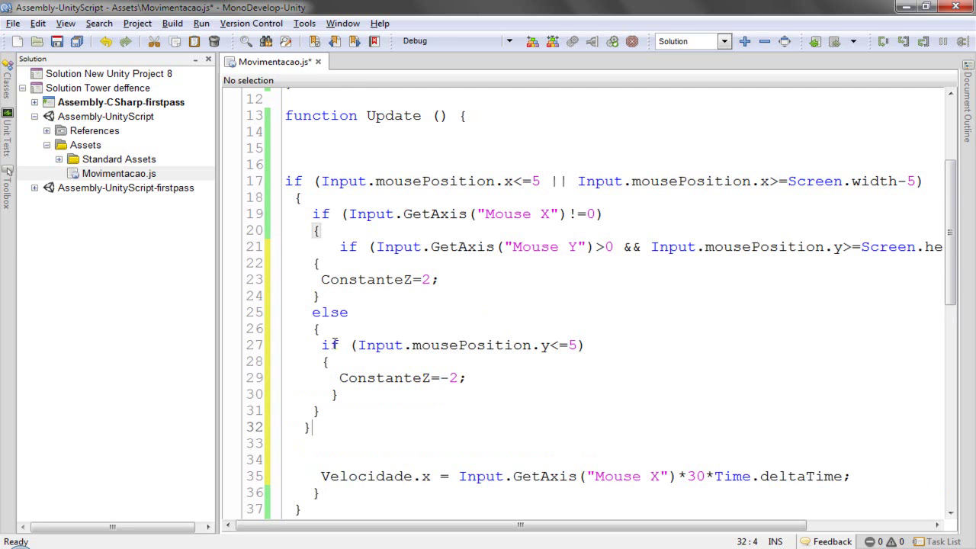
- Change Mouse Y to Mouse X in the pasted block's condition on line 21
{"action": "scroll", "coordinate": [374, 347], "scroll_direction": "down", "scroll_amount": 2}
{"action": "scroll", "coordinate": [374, 348], "scroll_direction": "down", "scroll_amount": 5}
{"action": "scroll", "coordinate": [374, 348], "scroll_direction": "down", "scroll_amount": 1}
{"action": "scroll", "coordinate": [374, 348], "scroll_direction": "down", "scroll_amount": 3}
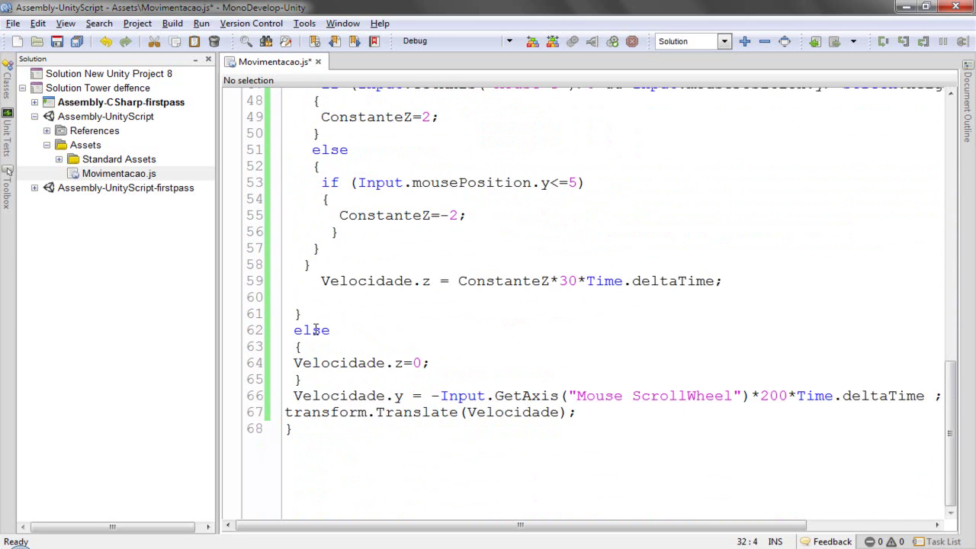
{"action": "left_click", "coordinate": [297, 312]}
{"action": "scroll", "coordinate": [305, 321], "scroll_direction": "up", "scroll_amount": 1}
{"action": "scroll", "coordinate": [307, 324], "scroll_direction": "up", "scroll_amount": 1}
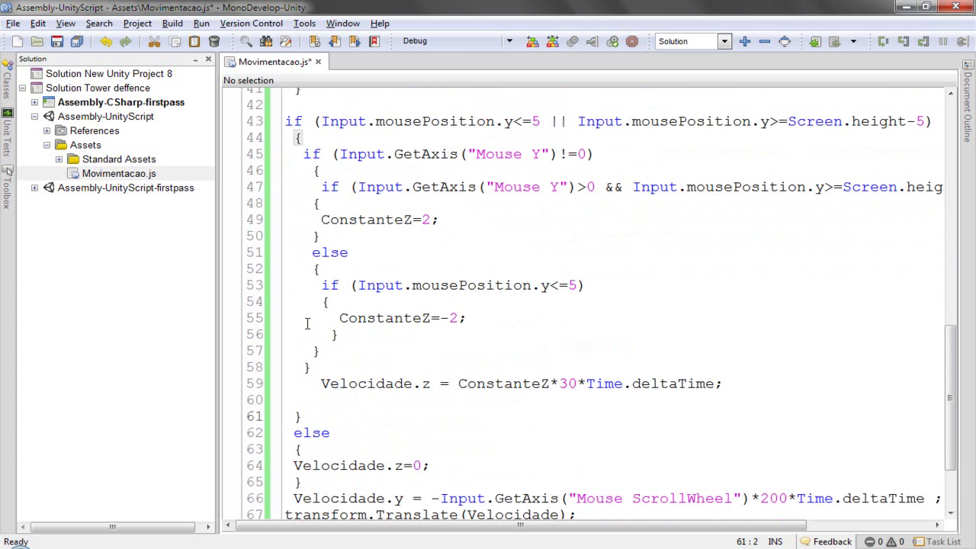
{"action": "scroll", "coordinate": [306, 323], "scroll_direction": "up", "scroll_amount": 3}
{"action": "scroll", "coordinate": [307, 323], "scroll_direction": "up", "scroll_amount": 3}
{"action": "scroll", "coordinate": [307, 323], "scroll_direction": "up", "scroll_amount": 1}
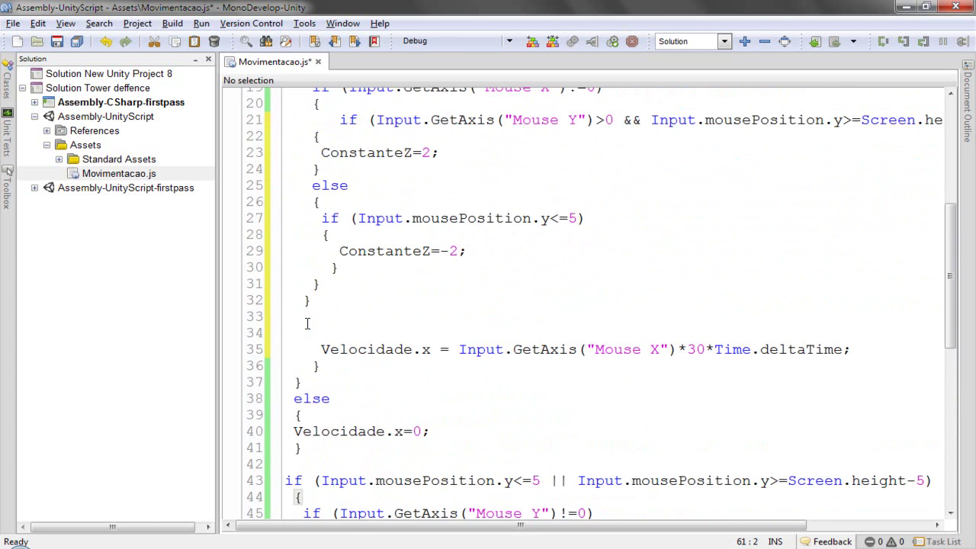
{"action": "scroll", "coordinate": [316, 369], "scroll_direction": "up", "scroll_amount": 3}
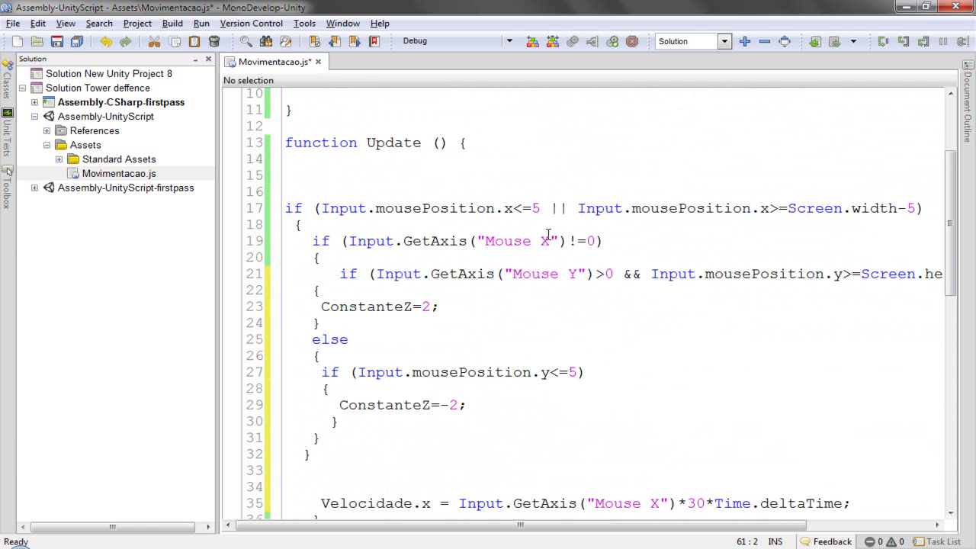
{"action": "left_click_drag", "start_coordinate": [603, 241], "coordinate": [544, 237]}
{"action": "left_click", "coordinate": [569, 309]}
{"action": "double_click", "coordinate": [573, 275]}
{"action": "type", "text": "X"}
- Replace height with width and mousePosition.y with .x on lines 21 and 27
{"action": "double_click", "coordinate": [874, 208]}
{"action": "key", "text": "ctrl+c"}
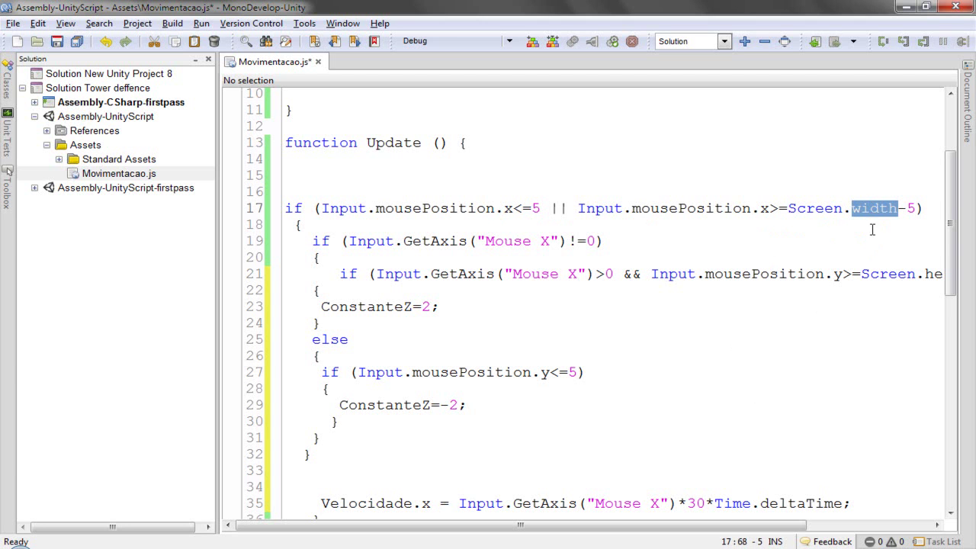
{"action": "double_click", "coordinate": [936, 274]}
{"action": "key", "text": "ctrl+v"}
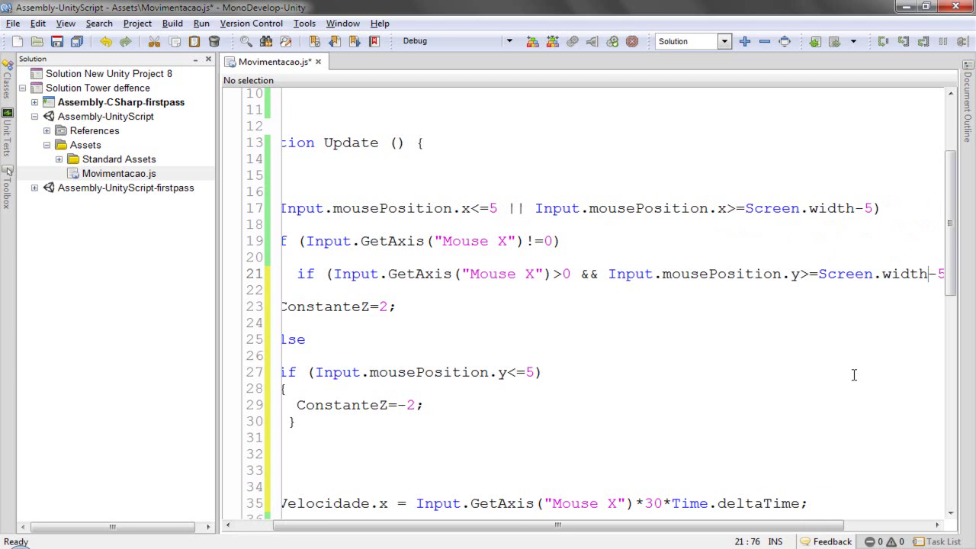
{"action": "left_click_drag", "start_coordinate": [461, 529], "coordinate": [423, 527]}
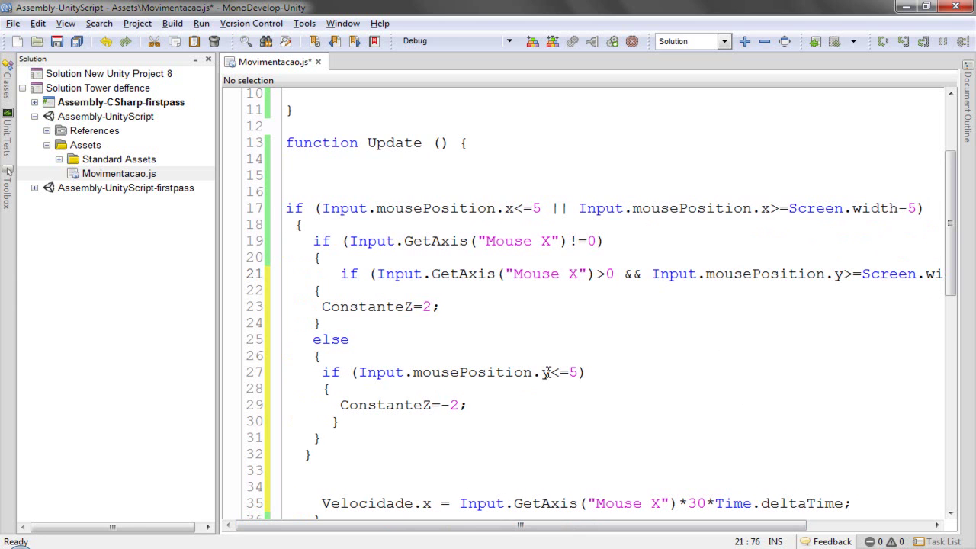
{"action": "left_click", "coordinate": [838, 277]}
{"action": "key", "text": "shift+Left"}
{"action": "type", "text": "x"}
{"action": "left_click", "coordinate": [547, 374]}
{"action": "key", "text": "shift+Left"}
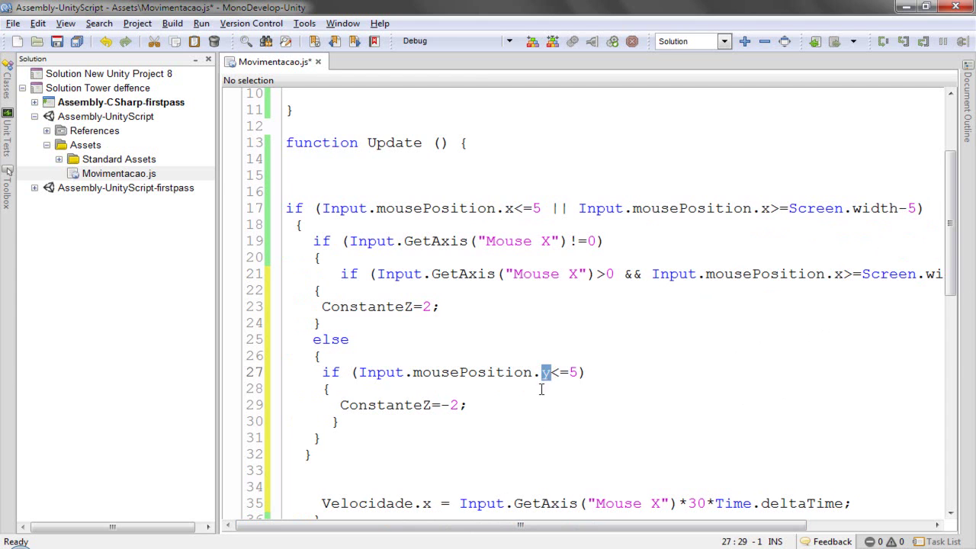
{"action": "type", "text": "x"}
- Rename ConstanteZ to ConstanteX on lines 23 and 29 of the new block
{"action": "scroll", "coordinate": [380, 333], "scroll_direction": "up", "scroll_amount": 3}
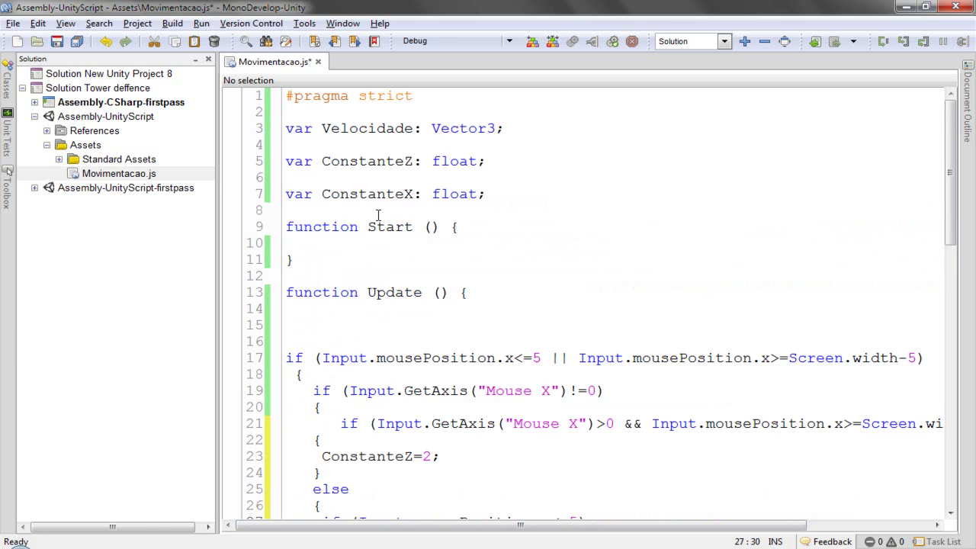
{"action": "double_click", "coordinate": [386, 192]}
{"action": "key", "text": "ctrl+c"}
{"action": "scroll", "coordinate": [388, 322], "scroll_direction": "down", "scroll_amount": 3}
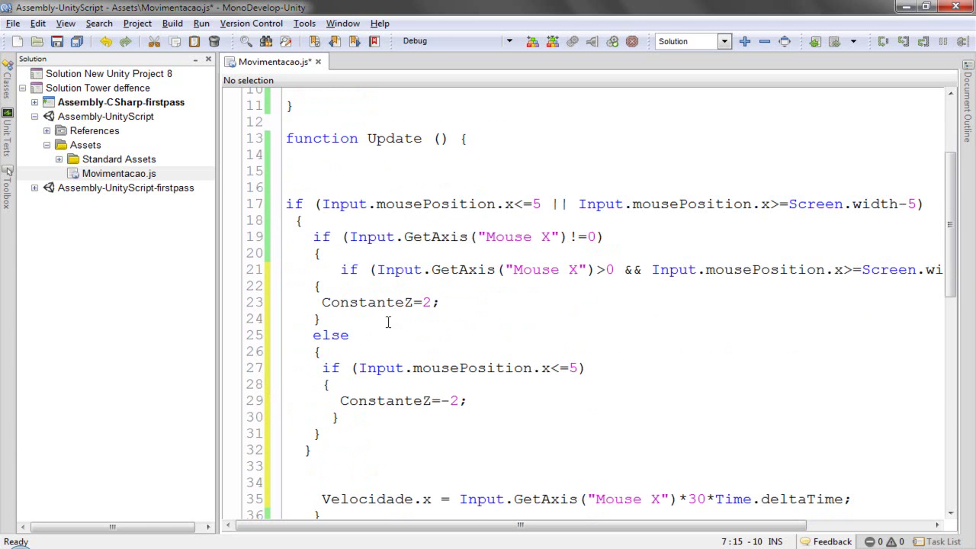
{"action": "double_click", "coordinate": [384, 304]}
{"action": "key", "text": "ctrl+v"}
{"action": "double_click", "coordinate": [398, 402]}
{"action": "key", "text": "ctrl+v"}
{"action": "scroll", "coordinate": [429, 411], "scroll_direction": "down", "scroll_amount": 3}
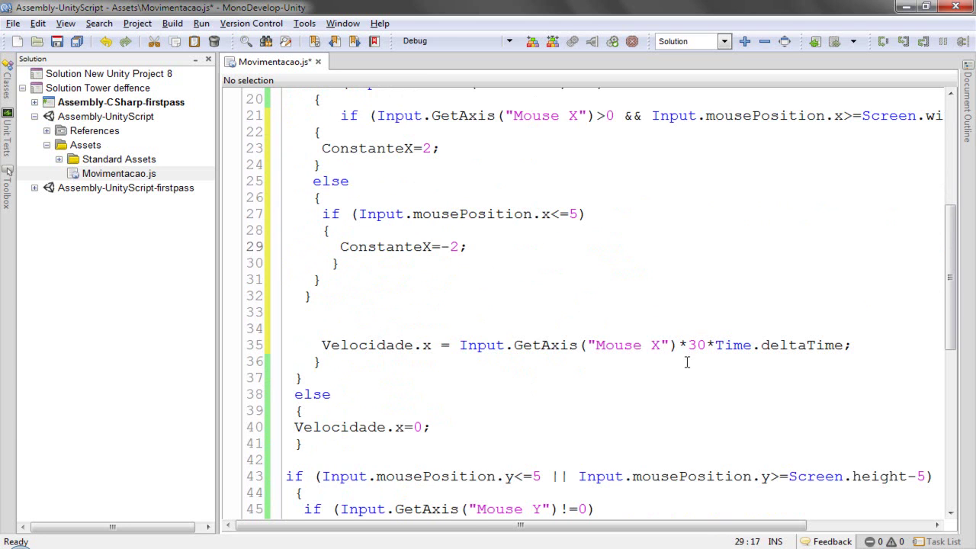
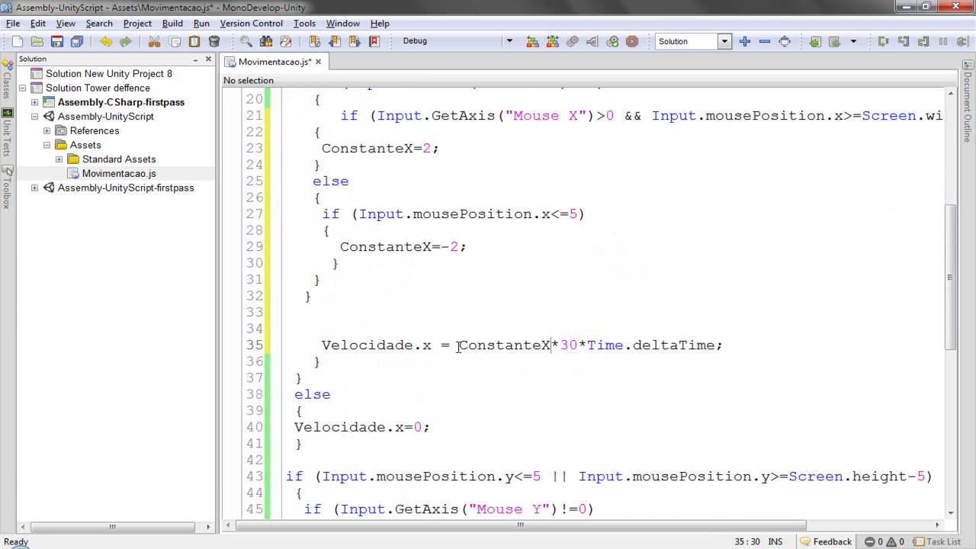
- Save Movimentacao.js and test it in Unity, then return to MonoDevelop to fix the error
{"action": "left_click", "coordinate": [56, 41]}
{"action": "key", "text": "alt+Tab"}
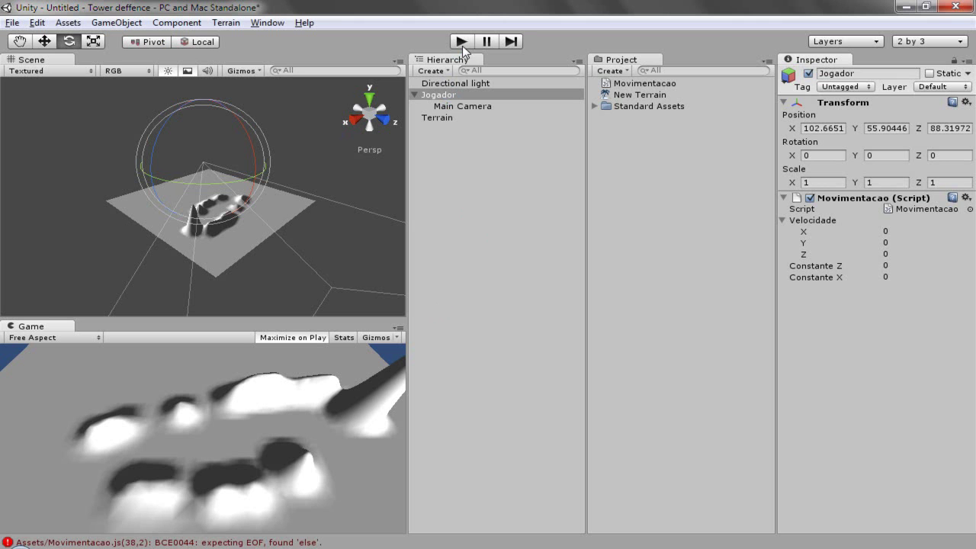
{"action": "left_click", "coordinate": [460, 41]}
{"action": "key", "text": "alt+Tab"}
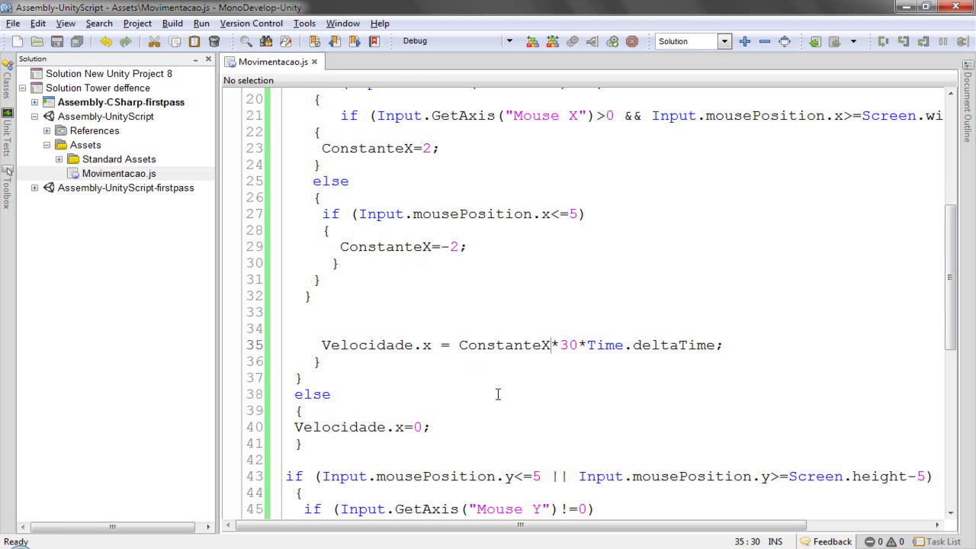
- Delete the stray closing brace on line 32, save, and run the game in Unity
{"action": "scroll", "coordinate": [326, 366], "scroll_direction": "up", "scroll_amount": 1}
{"action": "scroll", "coordinate": [324, 368], "scroll_direction": "up", "scroll_amount": 1}
{"action": "left_click", "coordinate": [312, 395]}
{"action": "key", "text": "BackSpace"}
{"action": "left_click", "coordinate": [57, 41]}
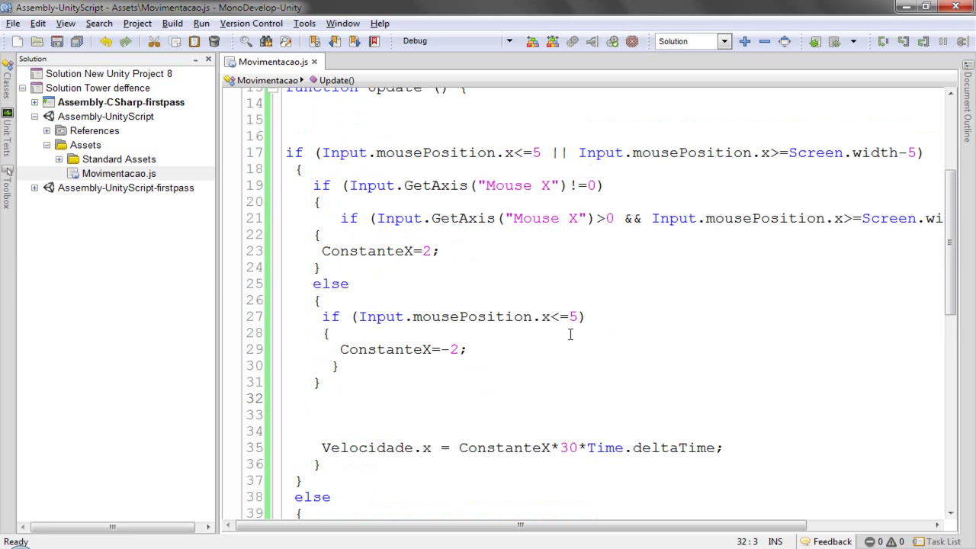
{"action": "key", "text": "alt+Tab"}
{"action": "left_click", "coordinate": [463, 42]}
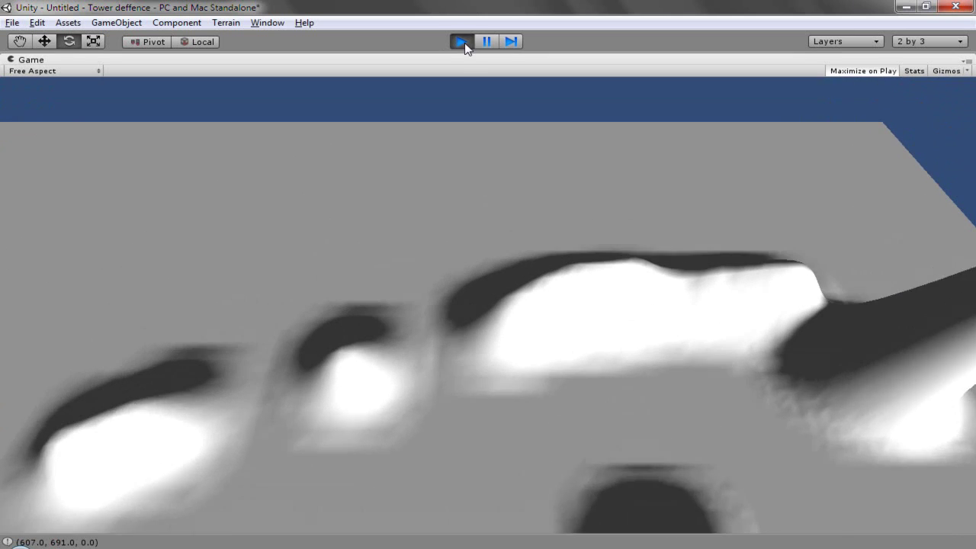
- Exit play mode and return to Movimentacao.js in MonoDevelop
{"action": "left_click", "coordinate": [461, 41]}
{"action": "key", "text": "alt+Tab"}
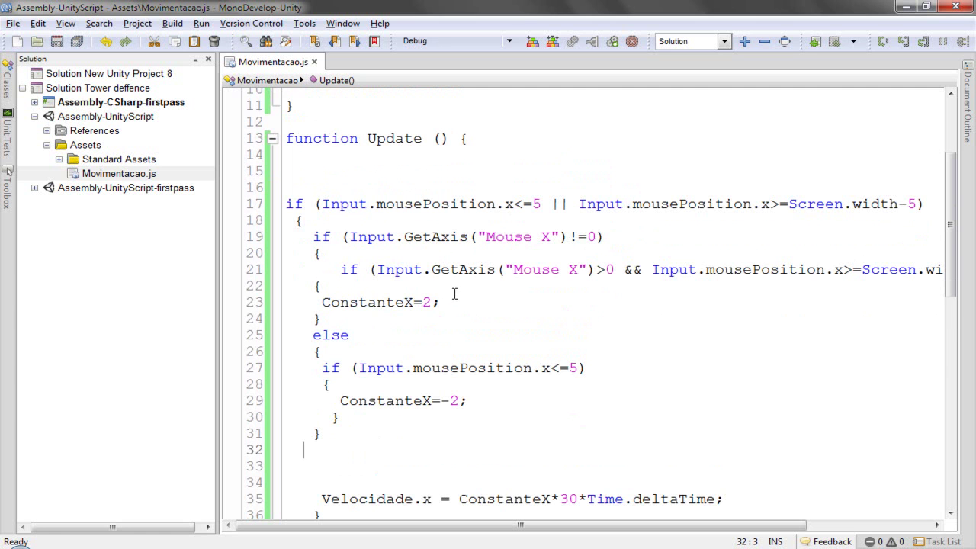
- Remove the extra indentation before the Mouse X if on line 21, save, and return to Unity
{"action": "scroll", "coordinate": [333, 347], "scroll_direction": "down", "scroll_amount": 1}
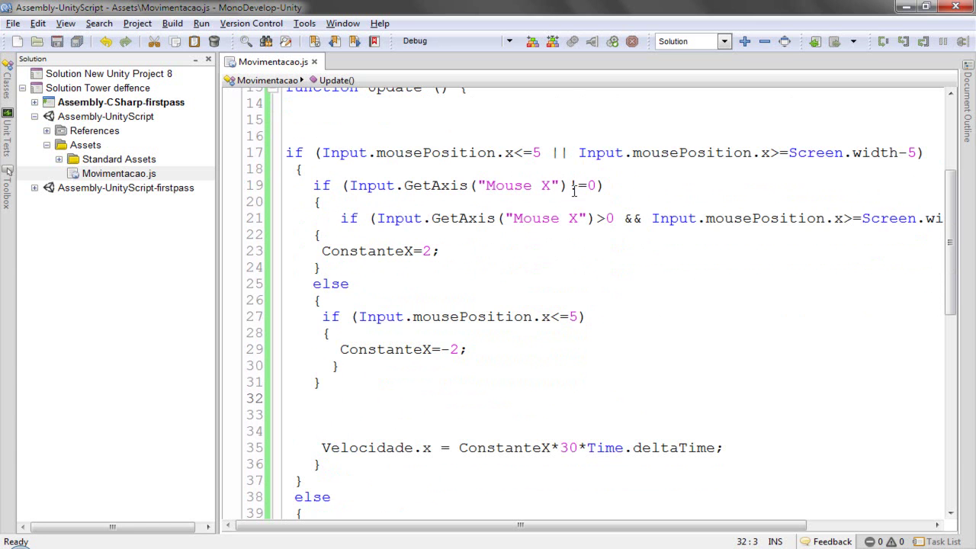
{"action": "scroll", "coordinate": [506, 295], "scroll_direction": "up", "scroll_amount": 1}
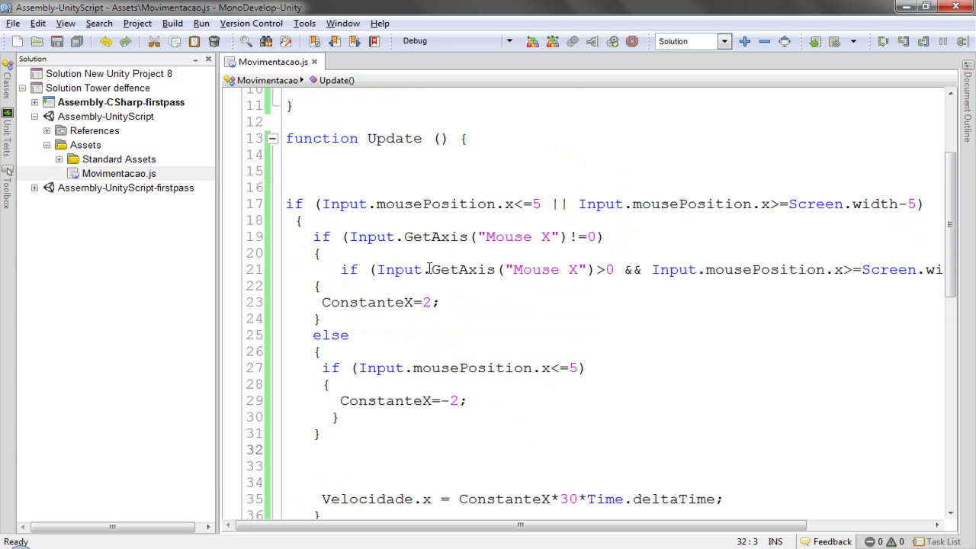
{"action": "left_click", "coordinate": [336, 219]}
{"action": "key", "text": "BackSpace"}
{"action": "key", "text": "BackSpace"}
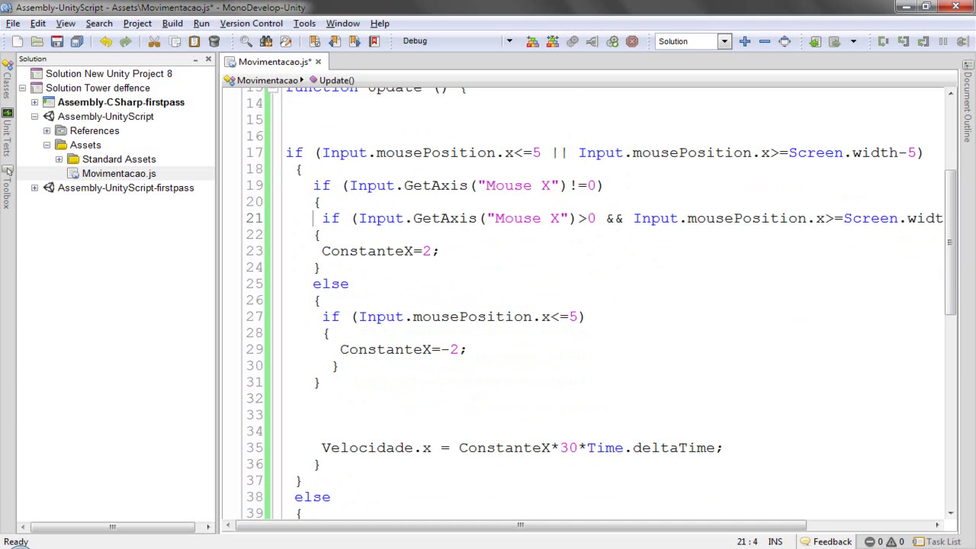
{"action": "key", "text": "BackSpace"}
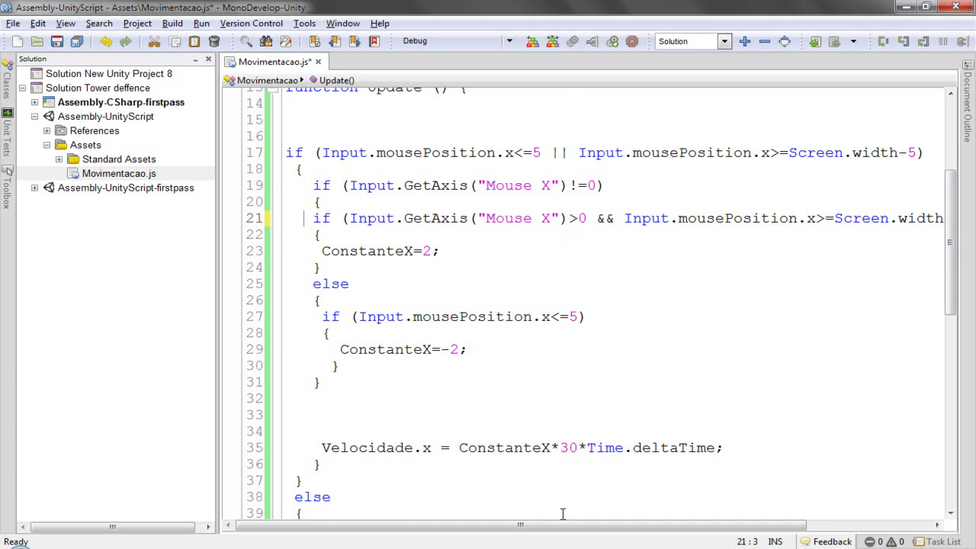
{"action": "left_click_drag", "start_coordinate": [593, 525], "coordinate": [717, 525]}
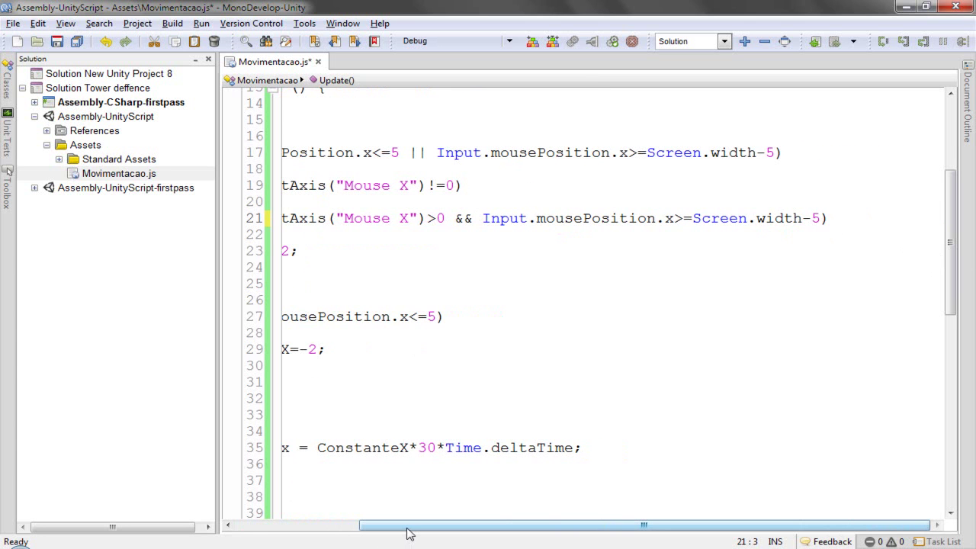
{"action": "left_click_drag", "start_coordinate": [407, 527], "coordinate": [282, 526]}
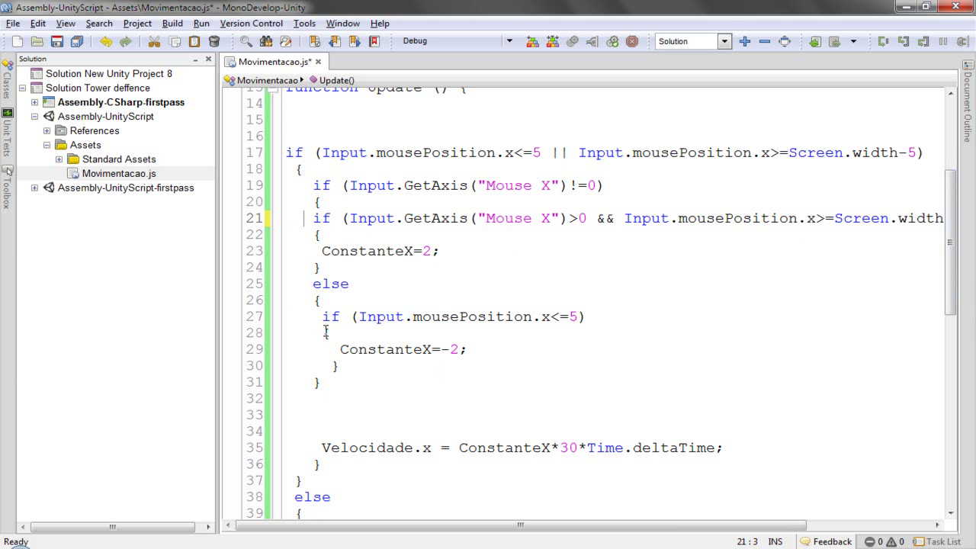
{"action": "left_click", "coordinate": [57, 41]}
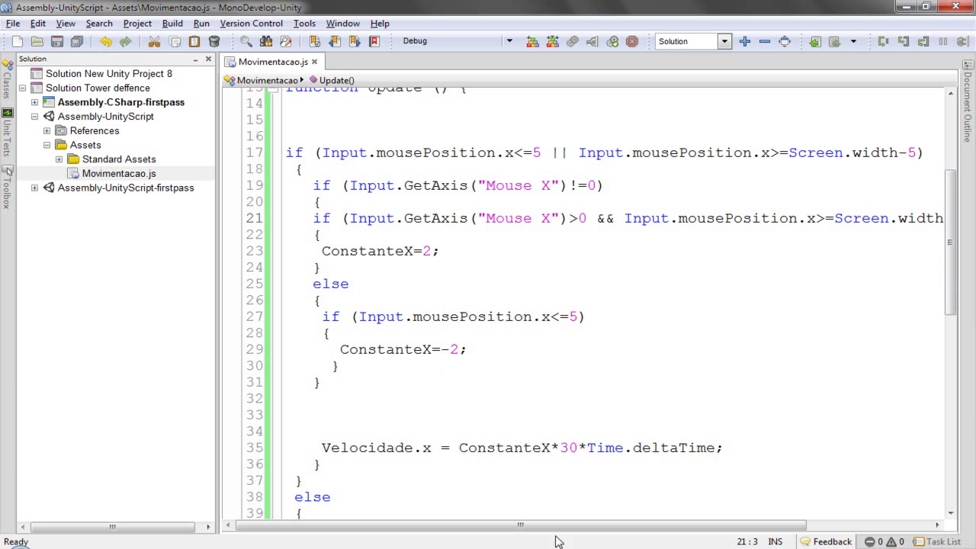
{"action": "key", "text": "alt+Tab"}
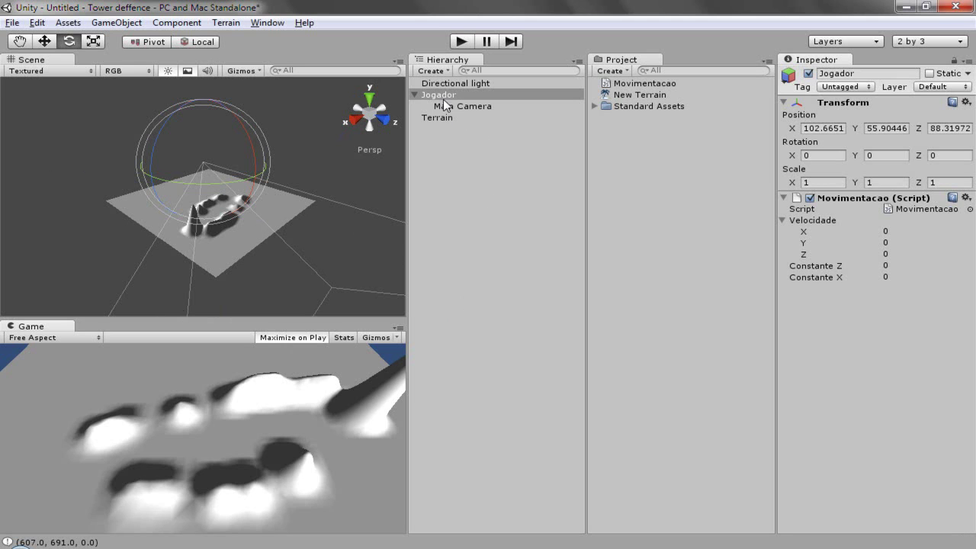
- Select the Terrain, view it from the top, and choose Raise/Lower Terrain with the hard brush
{"action": "left_click", "coordinate": [439, 118]}
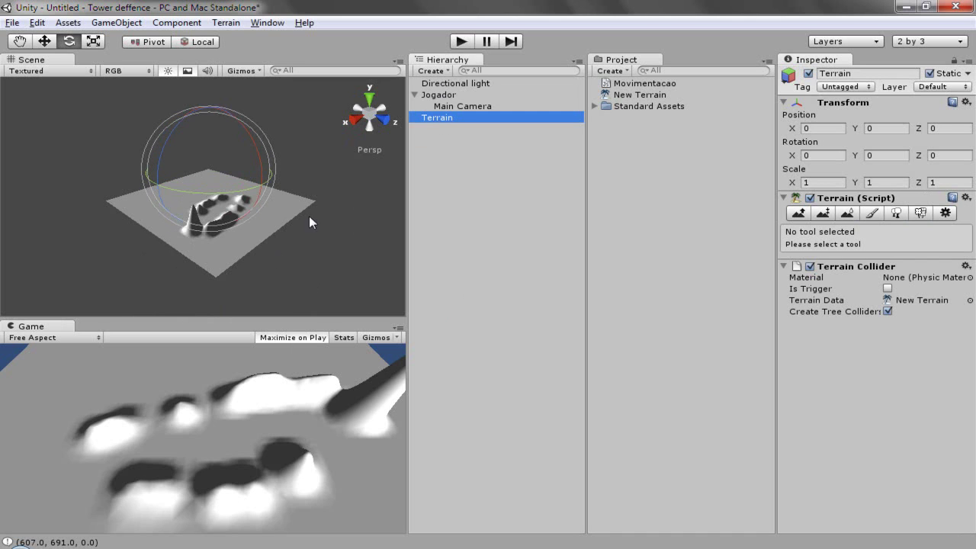
{"action": "left_click", "coordinate": [369, 99]}
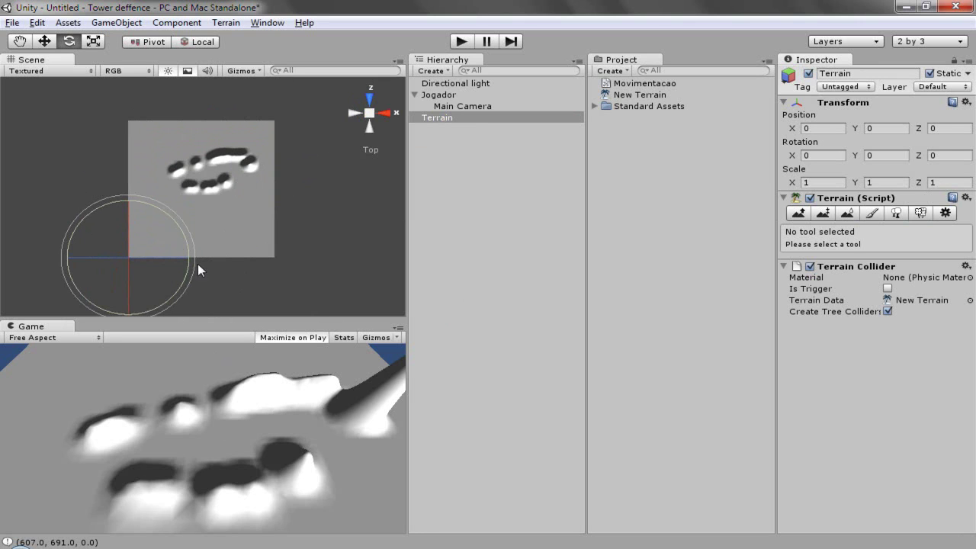
{"action": "left_click", "coordinate": [796, 214]}
{"action": "left_click", "coordinate": [876, 282]}
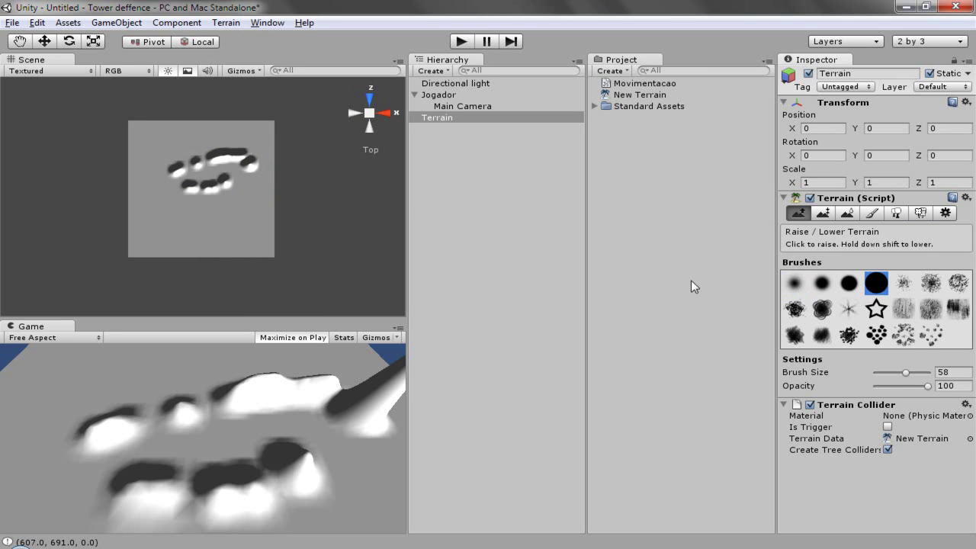
- Set Brush Size to 100 and lower the terrain's bumps until it is flat
{"action": "left_click", "coordinate": [221, 201]}
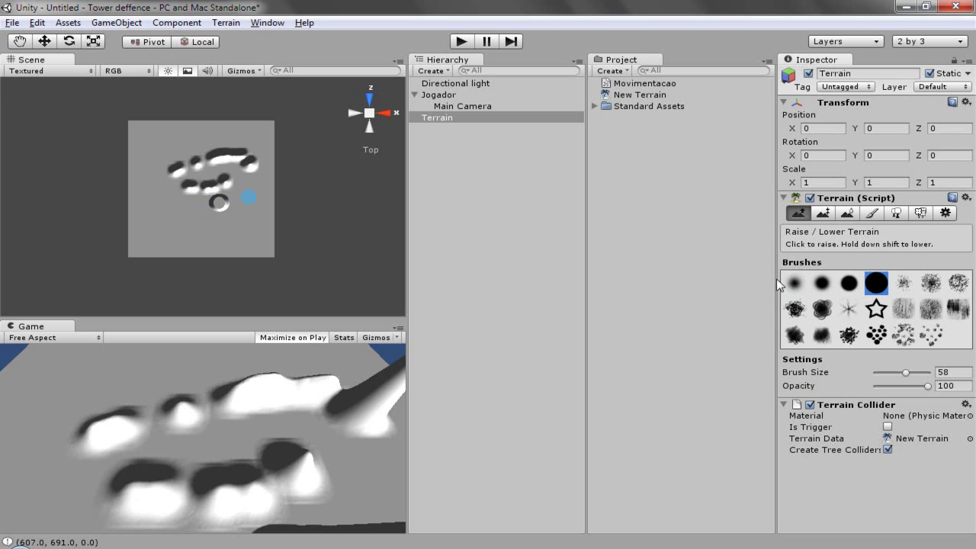
{"action": "left_click_drag", "start_coordinate": [908, 373], "coordinate": [934, 373]}
{"action": "mouse_move", "coordinate": [205, 196]}
{"action": "left_mouse_down", "text": "shift"}
{"action": "mouse_move", "coordinate": [225, 205]}
{"action": "mouse_move", "coordinate": [190, 185]}
{"action": "mouse_move", "coordinate": [188, 165]}
{"action": "mouse_move", "coordinate": [170, 157]}
{"action": "mouse_move", "coordinate": [245, 158]}
{"action": "mouse_move", "coordinate": [228, 196]}
{"action": "mouse_move", "coordinate": [199, 168]}
{"action": "left_mouse_up", "text": "shift"}
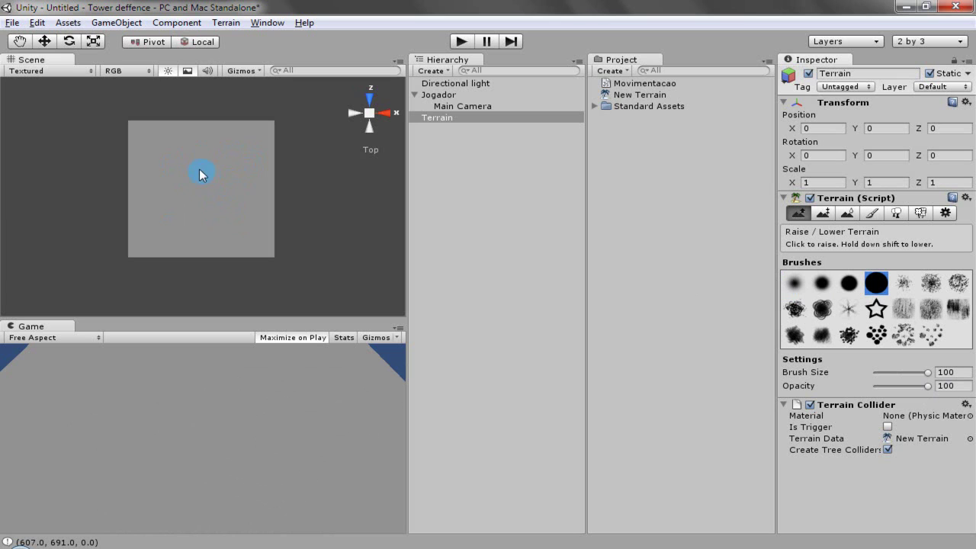
- Switch to Paint Height and set the target Height to 10
{"action": "left_click", "coordinate": [823, 216]}
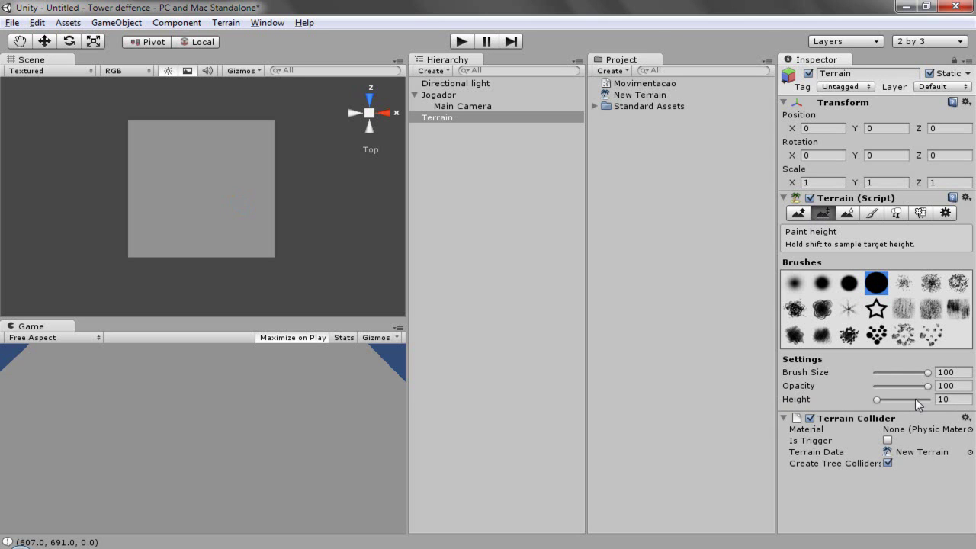
{"action": "left_click_drag", "start_coordinate": [877, 398], "coordinate": [925, 396]}
{"action": "left_click_drag", "start_coordinate": [884, 398], "coordinate": [874, 399]}
{"action": "left_click", "coordinate": [970, 398]}
{"action": "type", "text": "10"}
- Paint curving and circular ridges across the left and lower terrain
{"action": "mouse_move", "coordinate": [150, 134]}
{"action": "left_mouse_down"}
{"action": "mouse_move", "coordinate": [143, 161]}
{"action": "mouse_move", "coordinate": [180, 131]}
{"action": "mouse_move", "coordinate": [160, 150]}
{"action": "mouse_move", "coordinate": [168, 165]}
{"action": "mouse_move", "coordinate": [122, 177]}
{"action": "left_mouse_up"}
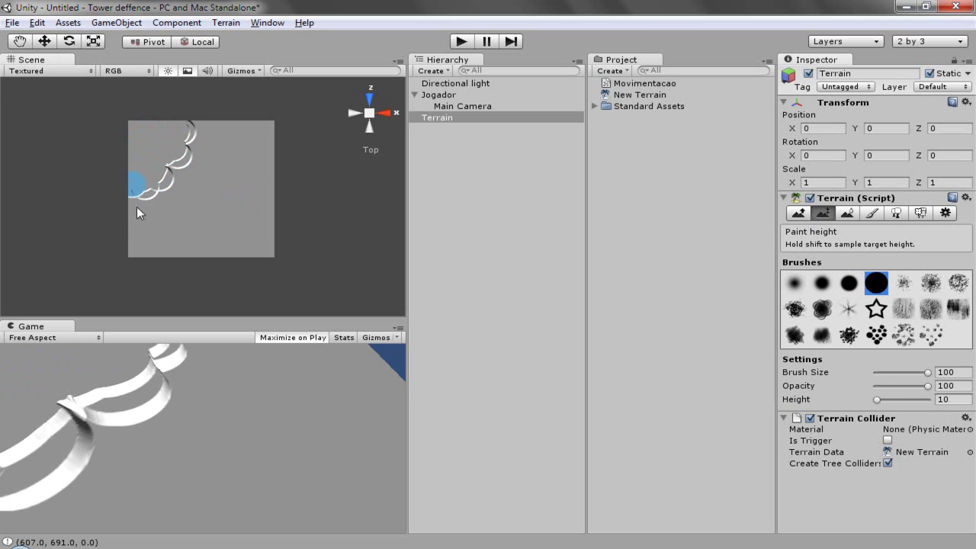
{"action": "mouse_move", "coordinate": [141, 214]}
{"action": "left_mouse_down"}
{"action": "mouse_move", "coordinate": [137, 207]}
{"action": "mouse_move", "coordinate": [142, 247]}
{"action": "mouse_move", "coordinate": [137, 180]}
{"action": "left_mouse_up"}
{"action": "mouse_move", "coordinate": [173, 215]}
{"action": "left_mouse_down"}
{"action": "mouse_move", "coordinate": [150, 200]}
{"action": "mouse_move", "coordinate": [196, 133]}
{"action": "mouse_move", "coordinate": [178, 248]}
{"action": "left_mouse_up"}
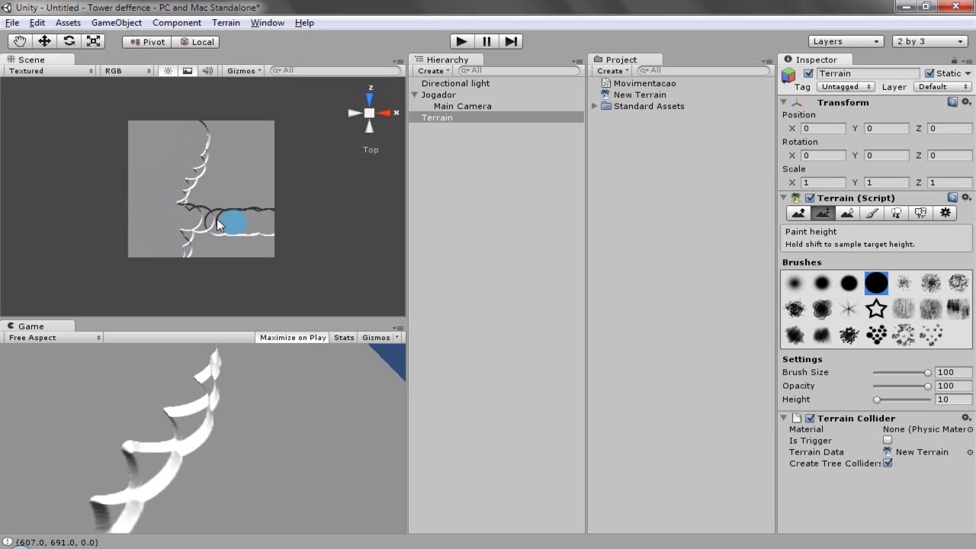
{"action": "mouse_move", "coordinate": [184, 205]}
{"action": "left_mouse_down"}
{"action": "mouse_move", "coordinate": [215, 144]}
{"action": "mouse_move", "coordinate": [193, 239]}
{"action": "left_mouse_up"}
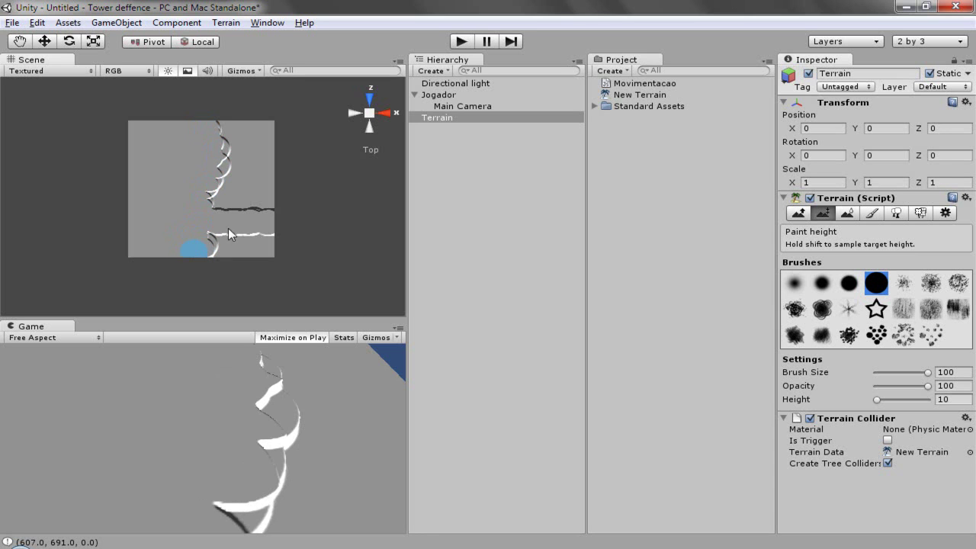
{"action": "mouse_move", "coordinate": [224, 208]}
{"action": "left_mouse_down"}
{"action": "mouse_move", "coordinate": [204, 235]}
{"action": "mouse_move", "coordinate": [227, 250]}
{"action": "left_mouse_up"}
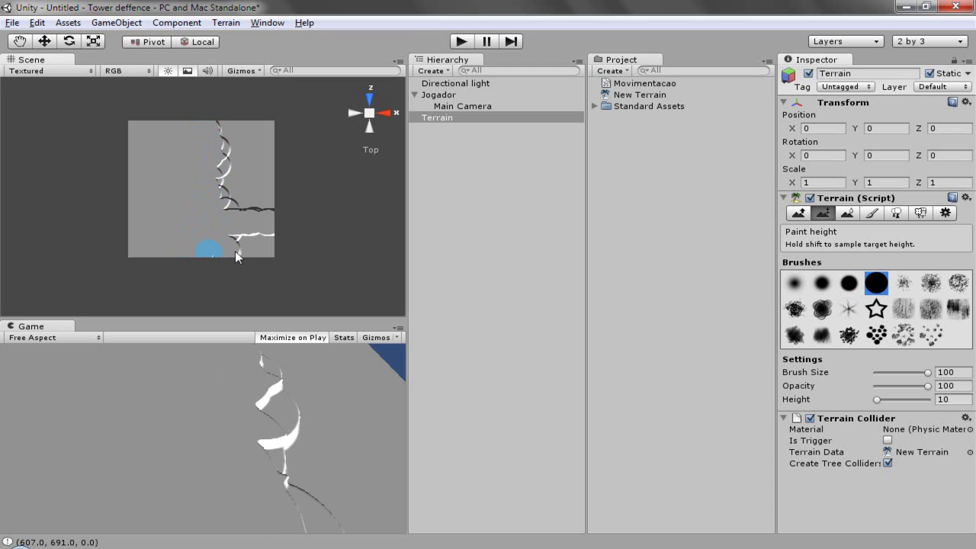
{"action": "left_click_drag", "start_coordinate": [262, 247], "coordinate": [239, 241]}
- Sweep Paint Height over the ridge loops and the top-edge marks until the terrain is level
{"action": "mouse_move", "coordinate": [223, 190]}
{"action": "left_mouse_down"}
{"action": "mouse_move", "coordinate": [221, 130]}
{"action": "mouse_move", "coordinate": [242, 152]}
{"action": "mouse_move", "coordinate": [227, 204]}
{"action": "mouse_move", "coordinate": [266, 203]}
{"action": "mouse_move", "coordinate": [221, 174]}
{"action": "mouse_move", "coordinate": [232, 150]}
{"action": "mouse_move", "coordinate": [218, 126]}
{"action": "mouse_move", "coordinate": [245, 129]}
{"action": "mouse_move", "coordinate": [260, 175]}
{"action": "mouse_move", "coordinate": [253, 168]}
{"action": "left_mouse_up"}
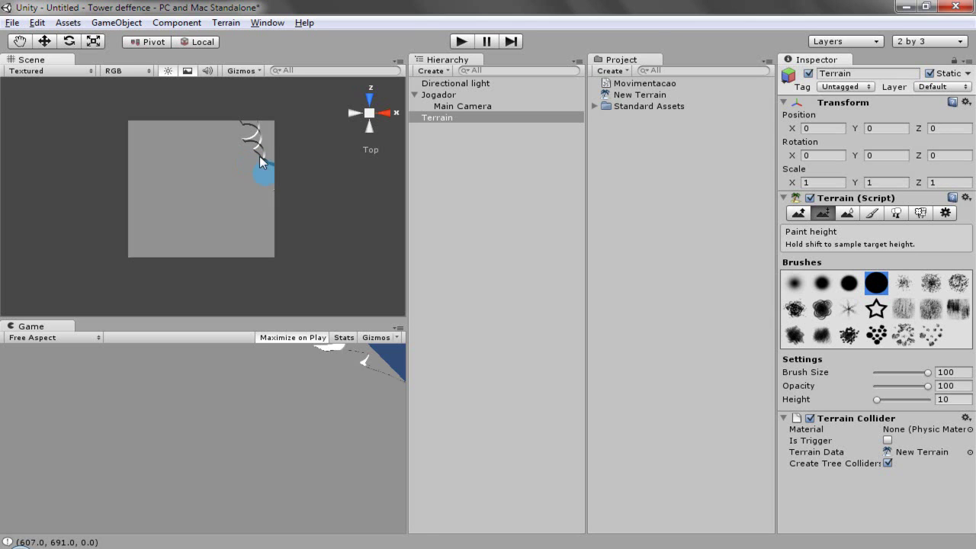
{"action": "mouse_move", "coordinate": [256, 142]}
{"action": "left_mouse_down"}
{"action": "mouse_move", "coordinate": [250, 124]}
{"action": "mouse_move", "coordinate": [273, 126]}
{"action": "mouse_move", "coordinate": [273, 174]}
{"action": "left_mouse_up"}
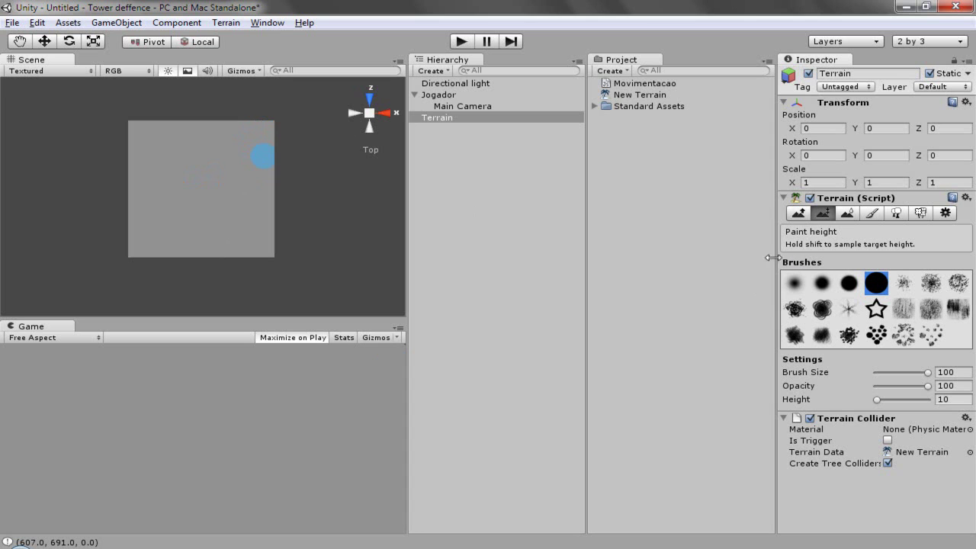
- Use Raise/Lower Terrain with a soft round brush to raise a ridge down from the top edge
{"action": "left_click", "coordinate": [797, 220]}
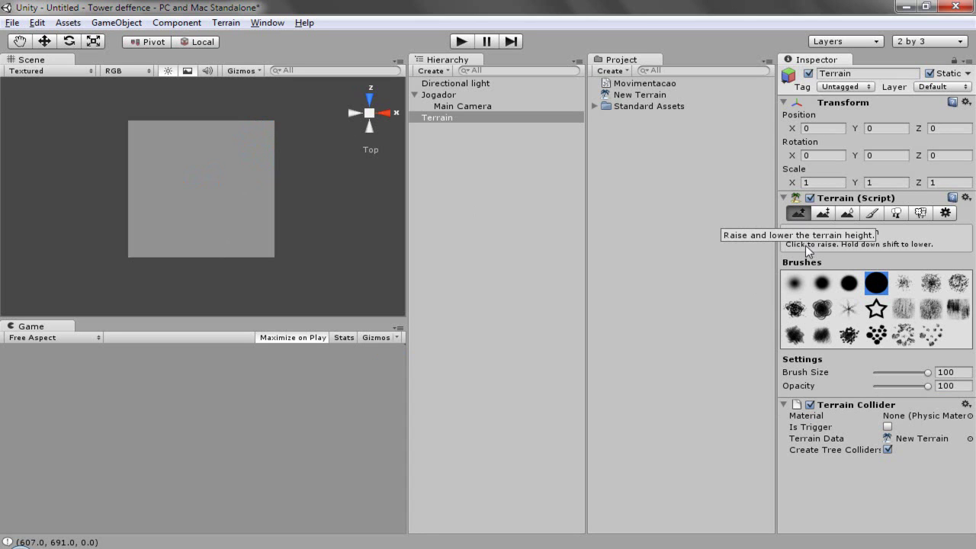
{"action": "left_click", "coordinate": [801, 282]}
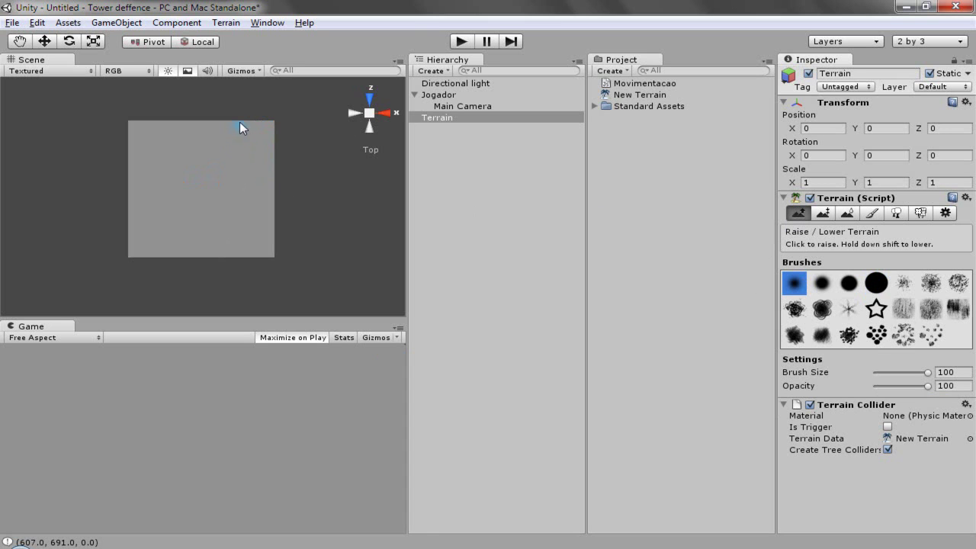
{"action": "left_click_drag", "start_coordinate": [238, 122], "coordinate": [244, 192]}
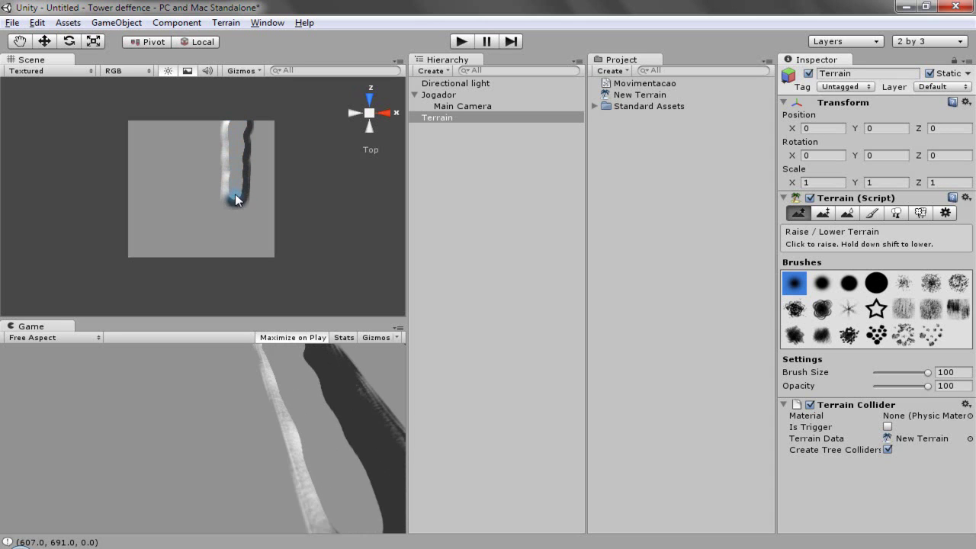
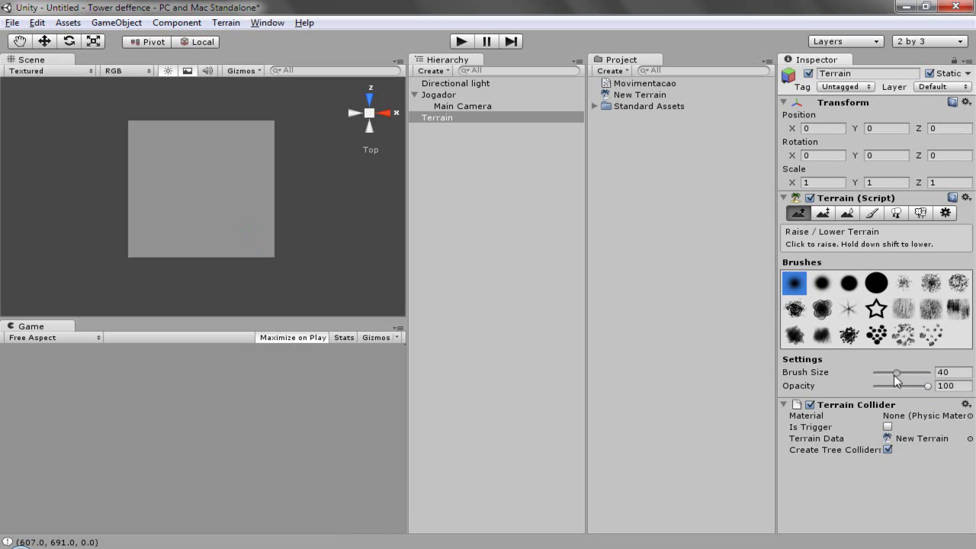
- Undo a trial raised ridge and set the Raise/Lower brush size to 60
{"action": "left_click_drag", "start_coordinate": [190, 120], "coordinate": [186, 173]}
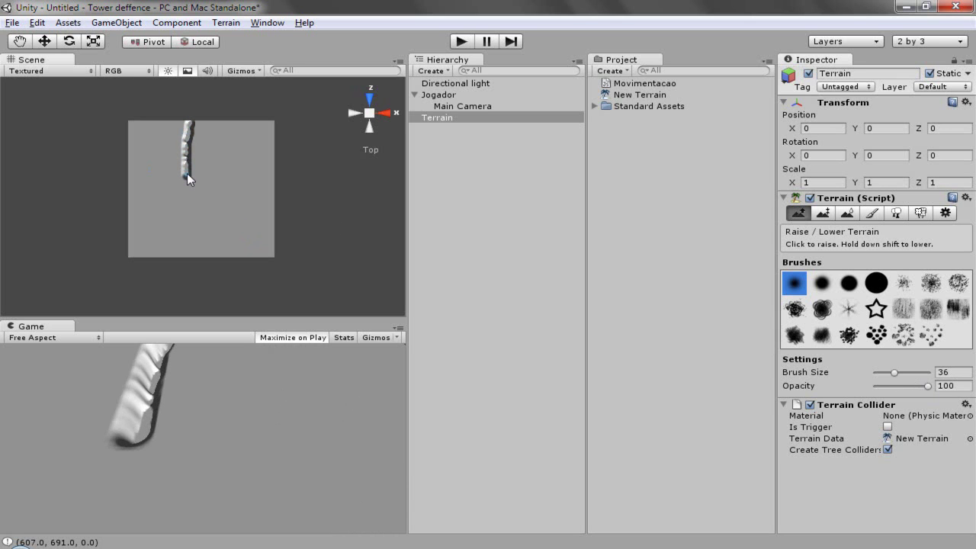
{"action": "key", "text": "ctrl+z"}
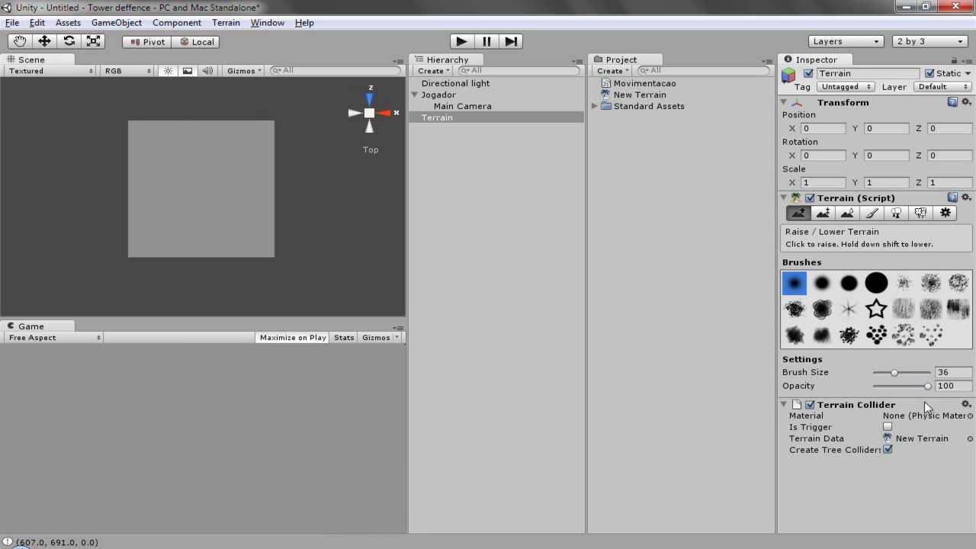
{"action": "left_click", "coordinate": [952, 371]}
{"action": "type", "text": "60"}
- Test size-60 raised strokes near the top edge and centre, undoing each to keep the terrain flat
{"action": "left_click_drag", "start_coordinate": [161, 118], "coordinate": [155, 165]}
{"action": "key", "text": "ctrl+z"}
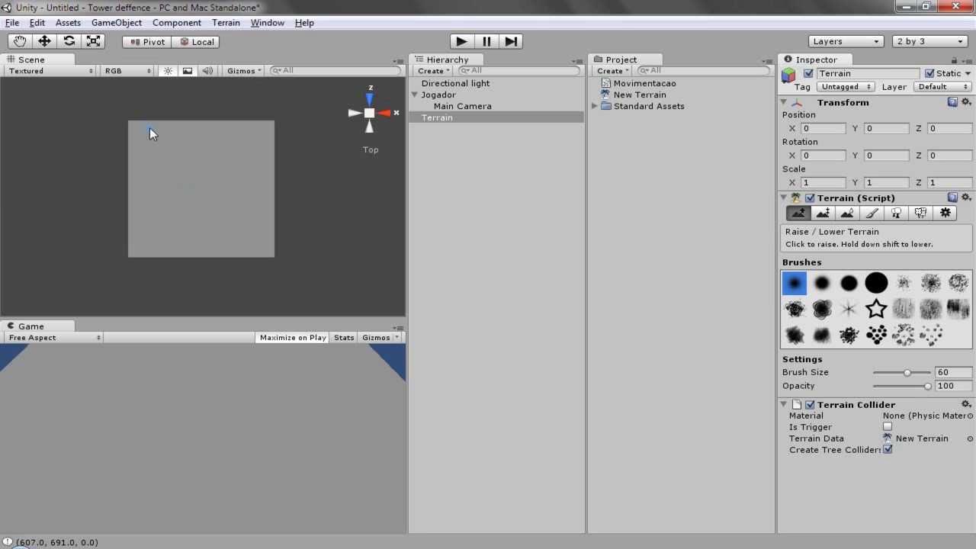
{"action": "left_click_drag", "start_coordinate": [151, 124], "coordinate": [151, 135]}
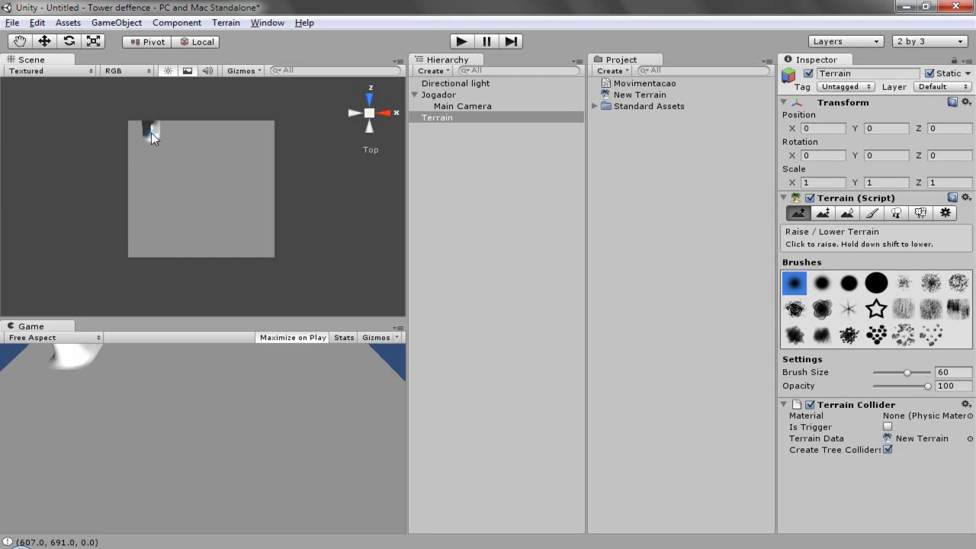
{"action": "key", "text": "ctrl+z"}
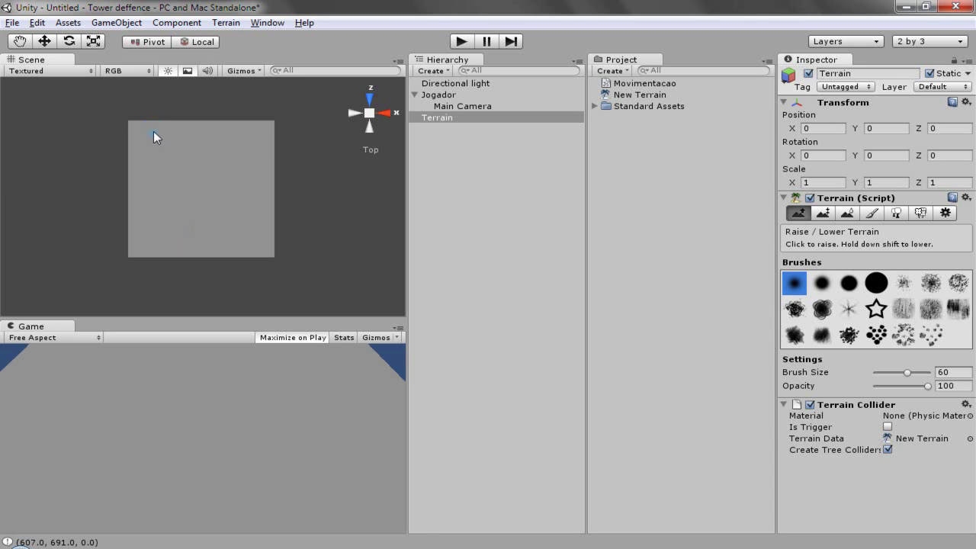
{"action": "left_click_drag", "start_coordinate": [154, 149], "coordinate": [156, 131]}
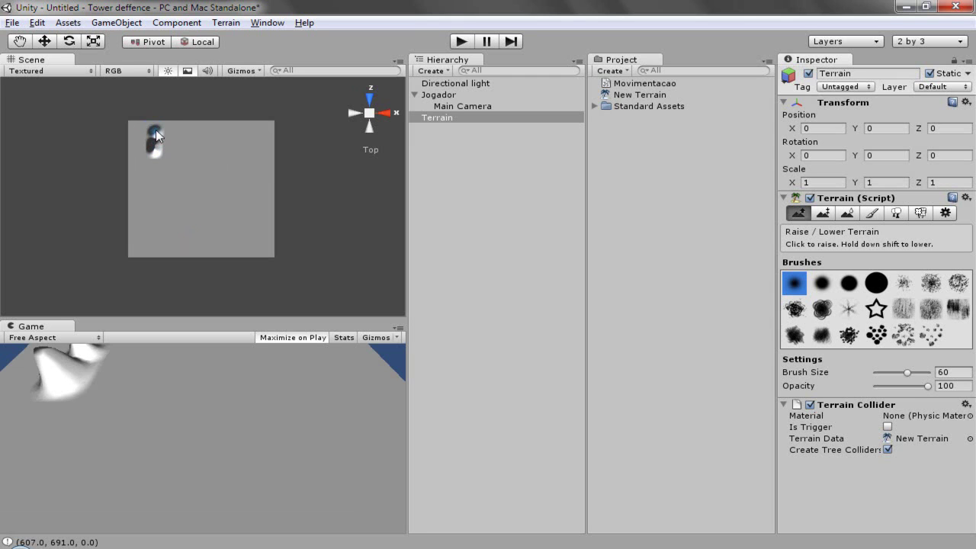
{"action": "key", "text": "ctrl+z"}
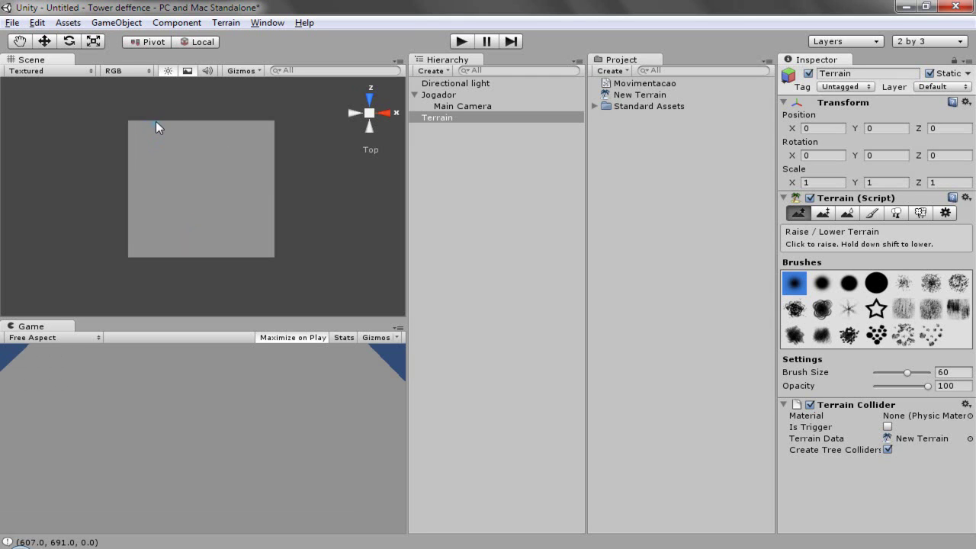
{"action": "left_click", "coordinate": [157, 149]}
{"action": "left_click_drag", "start_coordinate": [156, 155], "coordinate": [156, 160], "text": "shift"}
{"action": "left_click", "coordinate": [222, 173]}
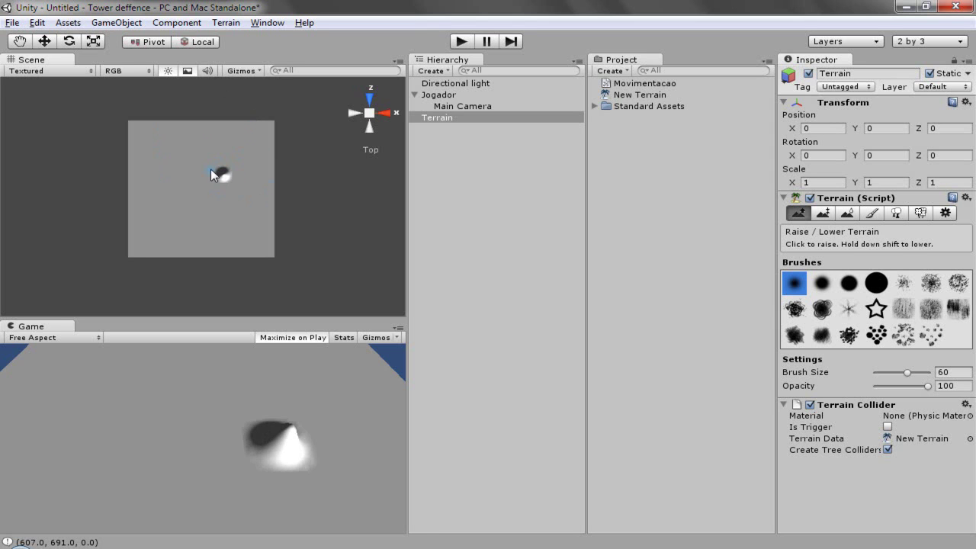
{"action": "key", "text": "ctrl+z"}
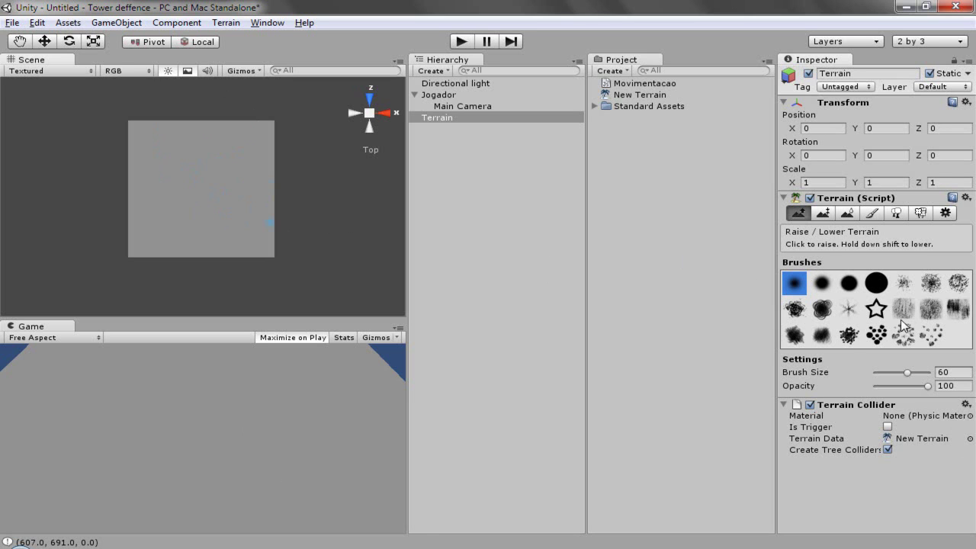
- Try Paint Height on the flat terrain, then return to Raise/Lower Terrain
{"action": "left_click", "coordinate": [823, 213]}
{"action": "left_click", "coordinate": [235, 203], "text": "shift"}
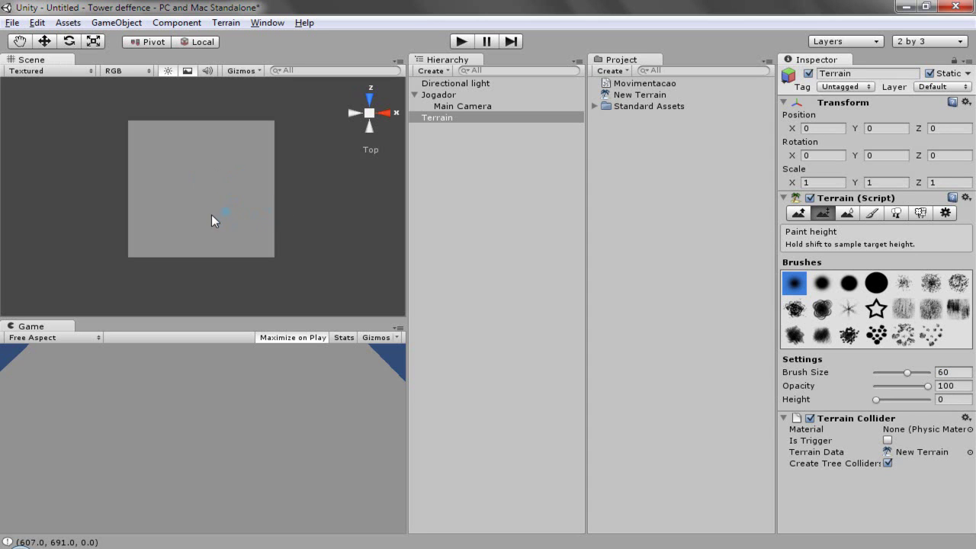
{"action": "left_click", "coordinate": [798, 213]}
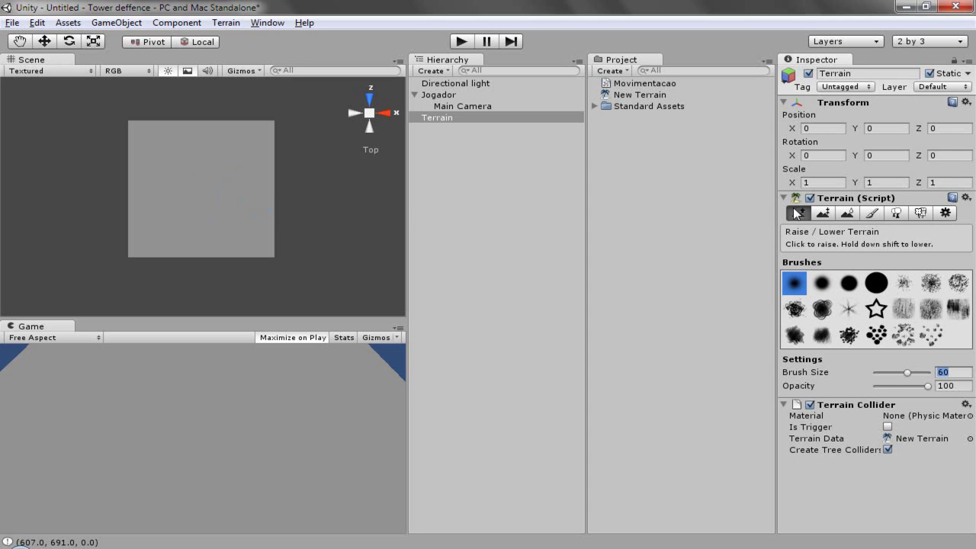
{"action": "left_click", "coordinate": [232, 194]}
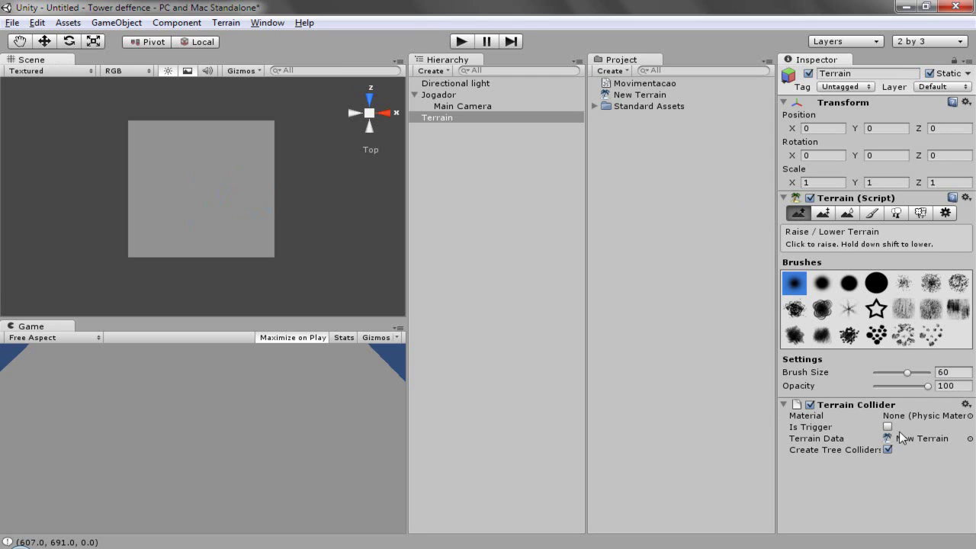
- Reduce brush size to 36, test and undo centre bumps, and tilt the view
{"action": "left_click_drag", "start_coordinate": [907, 373], "coordinate": [896, 373]}
{"action": "left_click", "coordinate": [194, 159]}
{"action": "left_click", "coordinate": [214, 156]}
{"action": "left_click", "coordinate": [214, 177]}
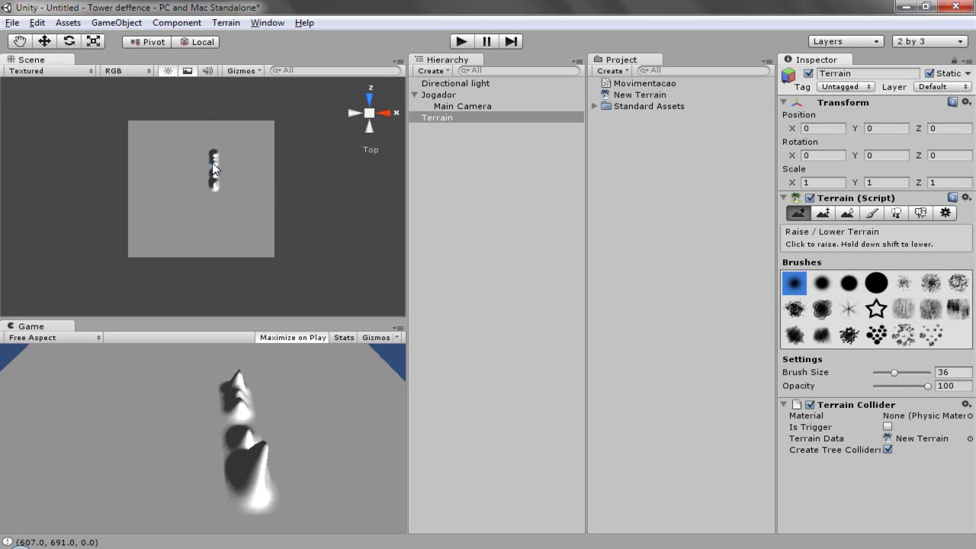
{"action": "key", "text": "ctrl+z"}
{"action": "left_click_drag", "start_coordinate": [199, 124], "coordinate": [208, 170], "text": "alt"}
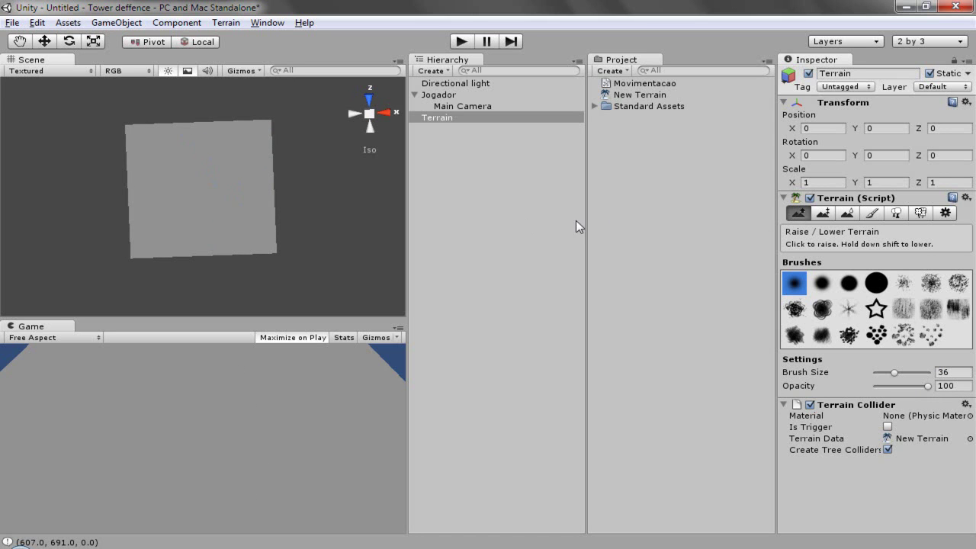
- Pick the large hard round brush at opacity 4 and switch to Paint Height
{"action": "left_click", "coordinate": [877, 283]}
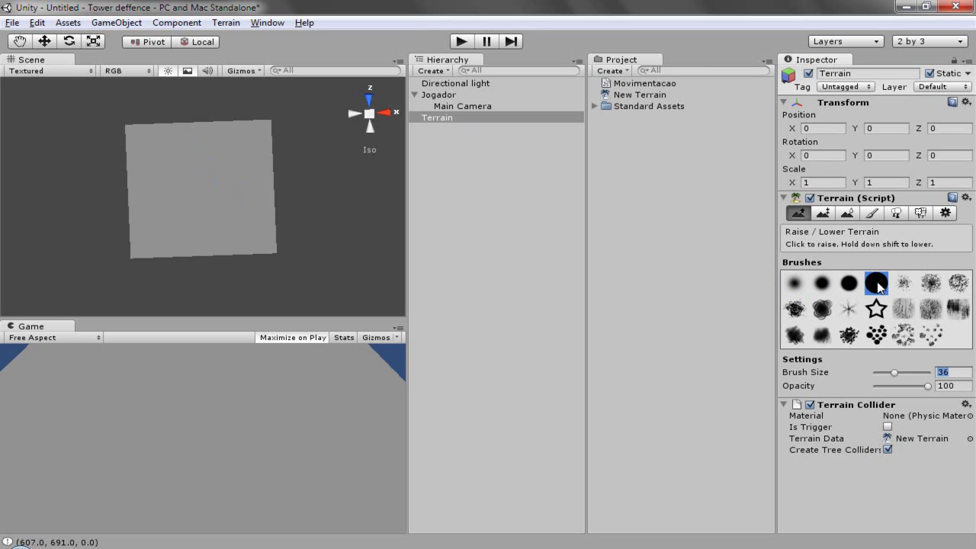
{"action": "left_click", "coordinate": [234, 172]}
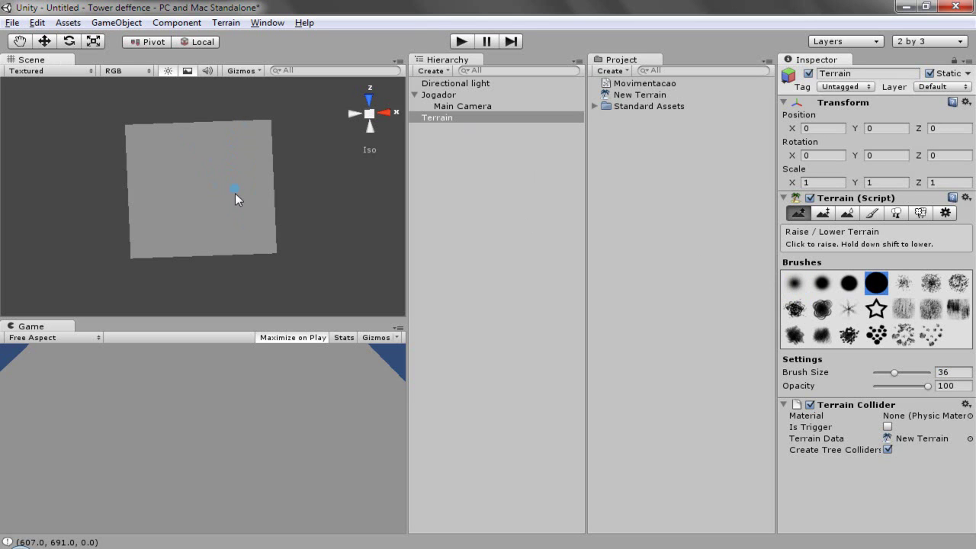
{"action": "left_click_drag", "start_coordinate": [924, 385], "coordinate": [878, 387]}
{"action": "left_click", "coordinate": [237, 179]}
{"action": "left_click", "coordinate": [822, 213]}
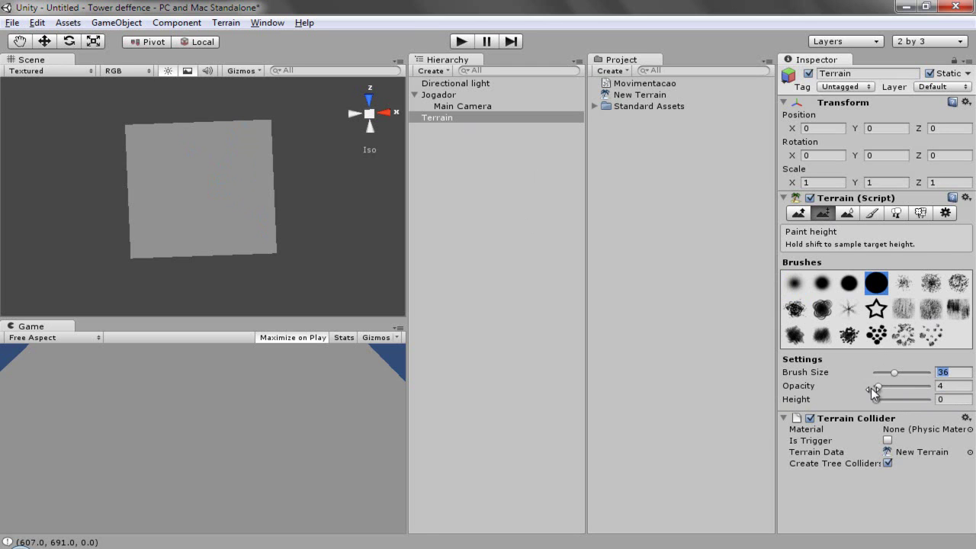
- Set target height to 10 and paint a raised patch on the terrain's upper left
{"action": "left_click_drag", "start_coordinate": [875, 399], "coordinate": [876, 400]}
{"action": "left_click", "coordinate": [964, 400]}
{"action": "type", "text": "10"}
{"action": "left_click", "coordinate": [231, 191], "text": "shift"}
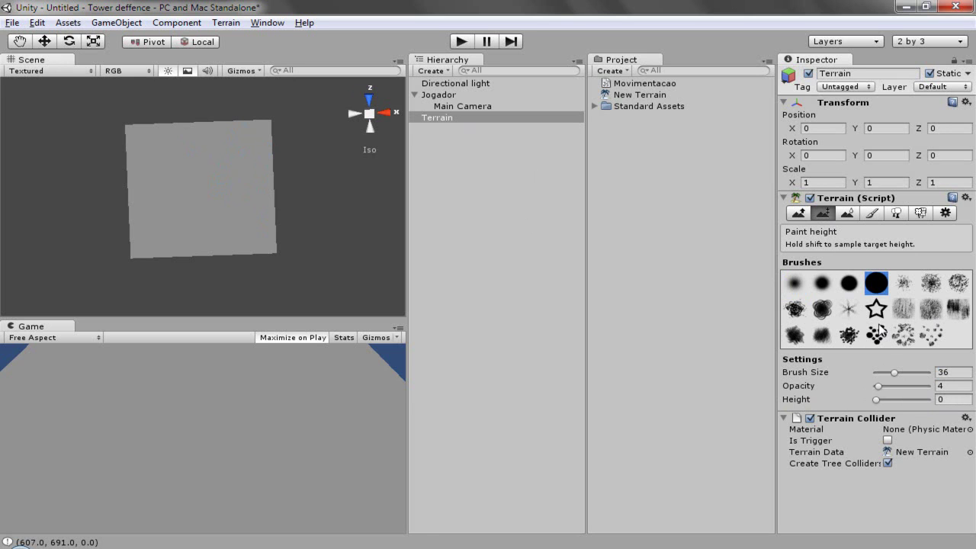
{"action": "left_click", "coordinate": [945, 401]}
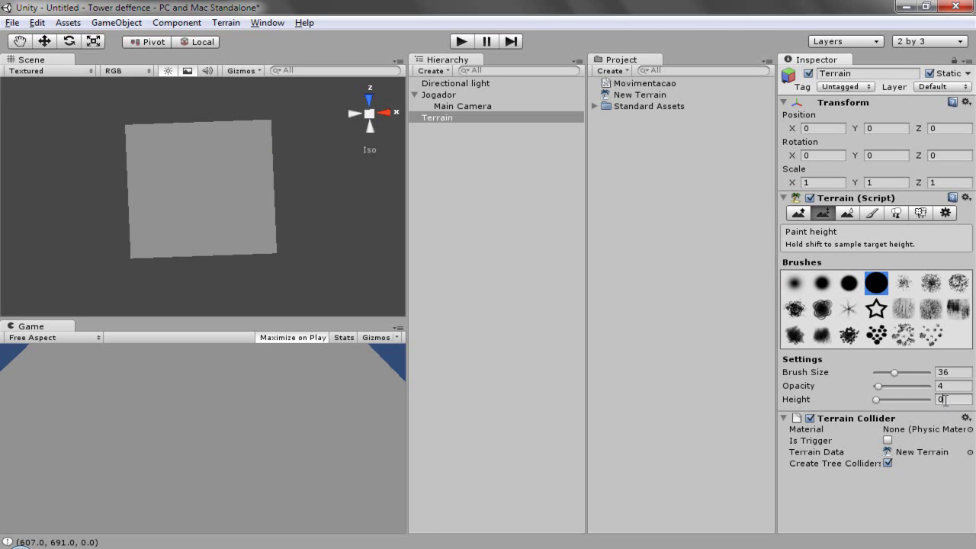
{"action": "type", "text": "10"}
{"action": "left_click_drag", "start_coordinate": [174, 164], "coordinate": [190, 178]}
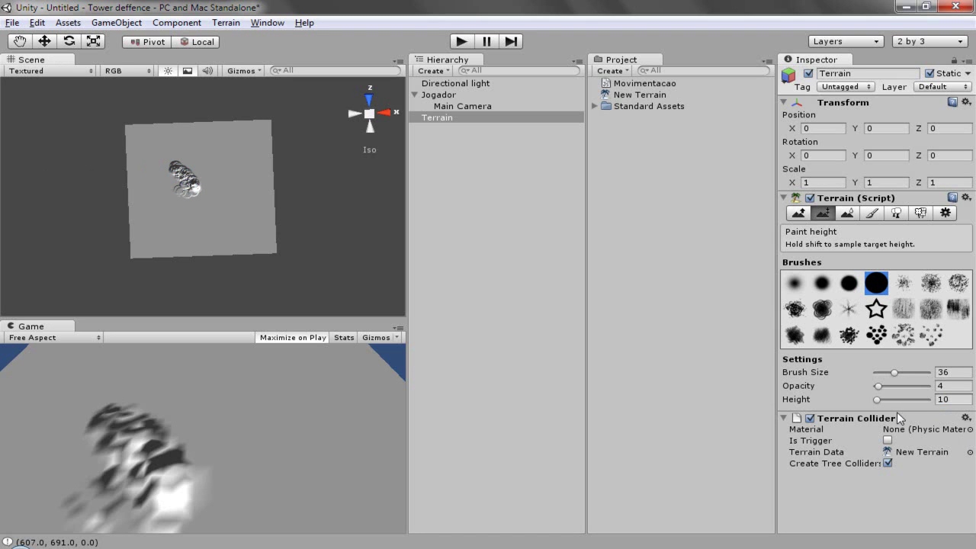
- Set opacity to 100 and paint height rings across the upper area and lower-left corner
{"action": "left_click_drag", "start_coordinate": [883, 386], "coordinate": [949, 389]}
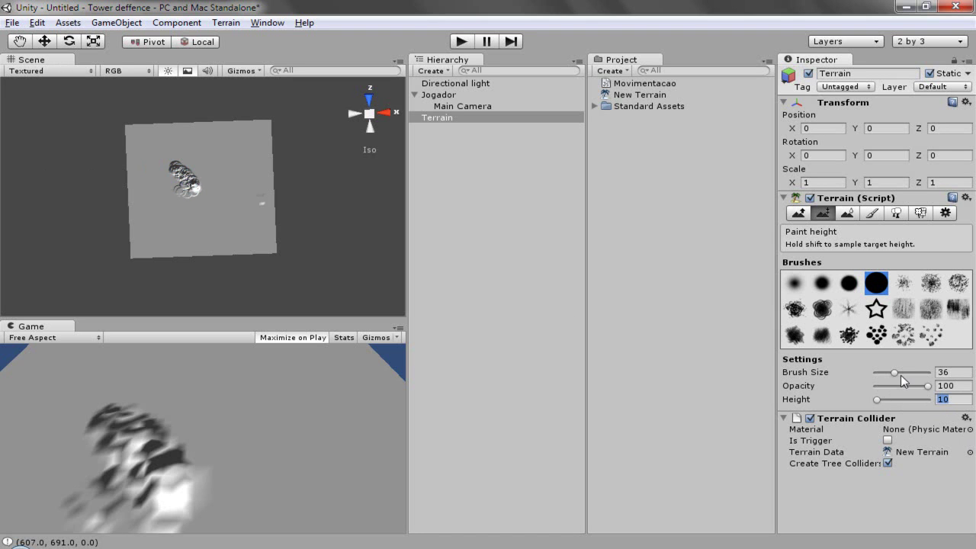
{"action": "mouse_move", "coordinate": [200, 167]}
{"action": "left_mouse_down"}
{"action": "mouse_move", "coordinate": [166, 138]}
{"action": "mouse_move", "coordinate": [137, 133]}
{"action": "mouse_move", "coordinate": [135, 143]}
{"action": "mouse_move", "coordinate": [180, 133]}
{"action": "mouse_move", "coordinate": [154, 135]}
{"action": "mouse_move", "coordinate": [168, 153]}
{"action": "mouse_move", "coordinate": [191, 146]}
{"action": "mouse_move", "coordinate": [201, 171]}
{"action": "mouse_move", "coordinate": [213, 142]}
{"action": "mouse_move", "coordinate": [200, 181]}
{"action": "mouse_move", "coordinate": [164, 188]}
{"action": "mouse_move", "coordinate": [160, 175]}
{"action": "left_mouse_up"}
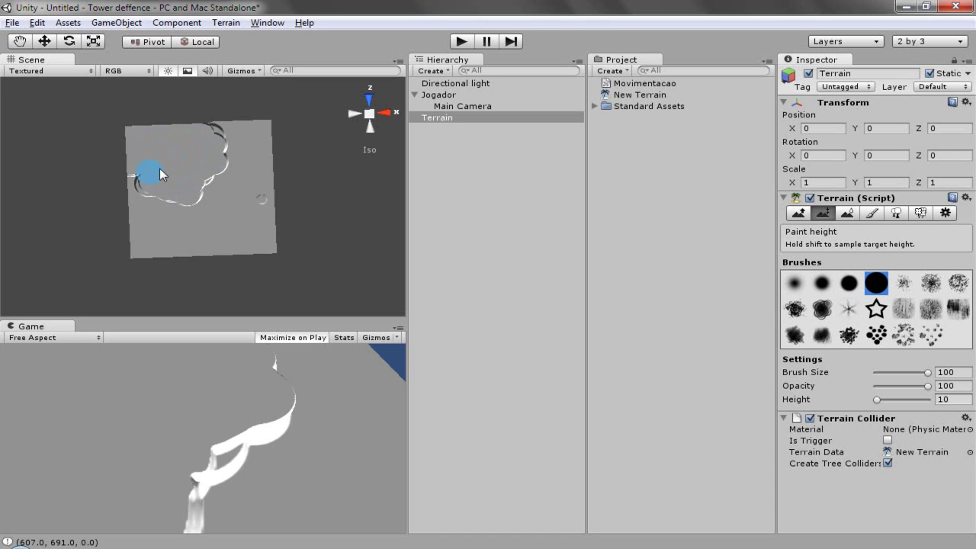
{"action": "mouse_move", "coordinate": [210, 203]}
{"action": "left_mouse_down"}
{"action": "mouse_move", "coordinate": [230, 169]}
{"action": "mouse_move", "coordinate": [229, 141]}
{"action": "mouse_move", "coordinate": [217, 131]}
{"action": "mouse_move", "coordinate": [242, 156]}
{"action": "mouse_move", "coordinate": [204, 196]}
{"action": "mouse_move", "coordinate": [139, 216]}
{"action": "mouse_move", "coordinate": [192, 211]}
{"action": "mouse_move", "coordinate": [218, 192]}
{"action": "mouse_move", "coordinate": [242, 135]}
{"action": "mouse_move", "coordinate": [226, 140]}
{"action": "mouse_move", "coordinate": [227, 176]}
{"action": "mouse_move", "coordinate": [163, 211]}
{"action": "left_mouse_up"}
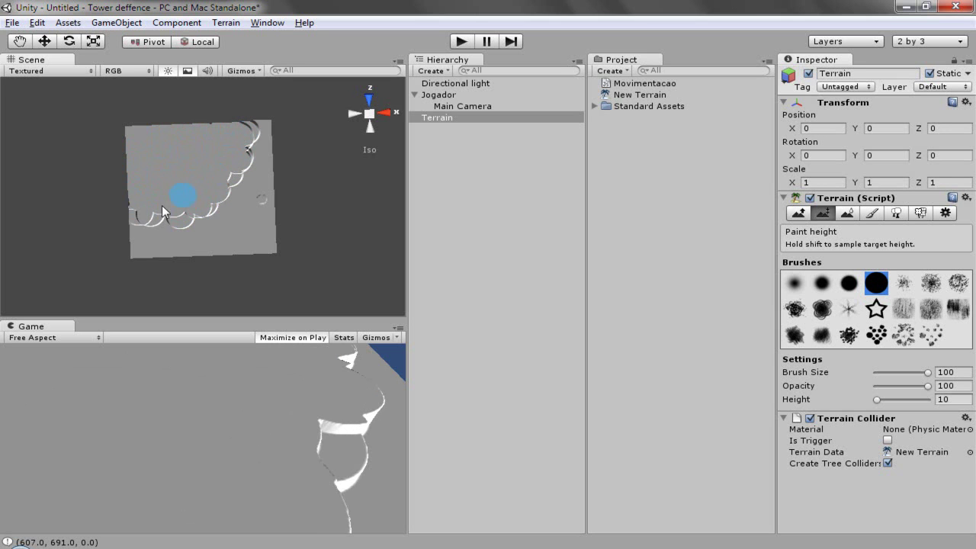
{"action": "left_click", "coordinate": [135, 245]}
- Reshape the rings into diagonal ridges and arcs reaching the top and right edges
{"action": "left_click_drag", "start_coordinate": [146, 242], "coordinate": [168, 219]}
{"action": "left_click_drag", "start_coordinate": [197, 234], "coordinate": [216, 221]}
{"action": "mouse_move", "coordinate": [246, 171]}
{"action": "left_mouse_down"}
{"action": "mouse_move", "coordinate": [270, 126]}
{"action": "mouse_move", "coordinate": [253, 160]}
{"action": "mouse_move", "coordinate": [270, 150]}
{"action": "mouse_move", "coordinate": [177, 226]}
{"action": "mouse_move", "coordinate": [175, 242]}
{"action": "mouse_move", "coordinate": [261, 203]}
{"action": "mouse_move", "coordinate": [273, 212]}
{"action": "left_mouse_up"}
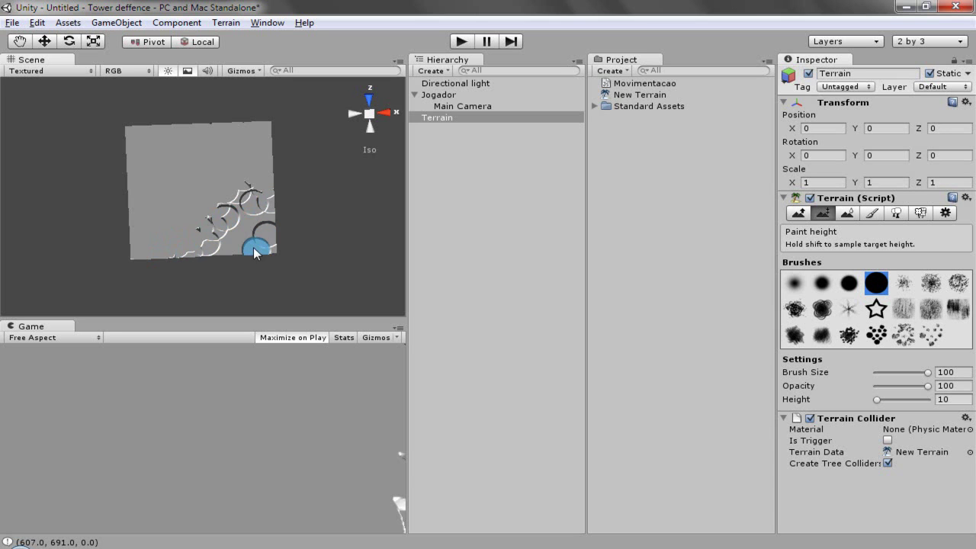
{"action": "left_click", "coordinate": [246, 224]}
{"action": "mouse_move", "coordinate": [241, 200]}
{"action": "left_mouse_down"}
{"action": "mouse_move", "coordinate": [254, 194]}
{"action": "mouse_move", "coordinate": [237, 219]}
{"action": "left_mouse_up"}
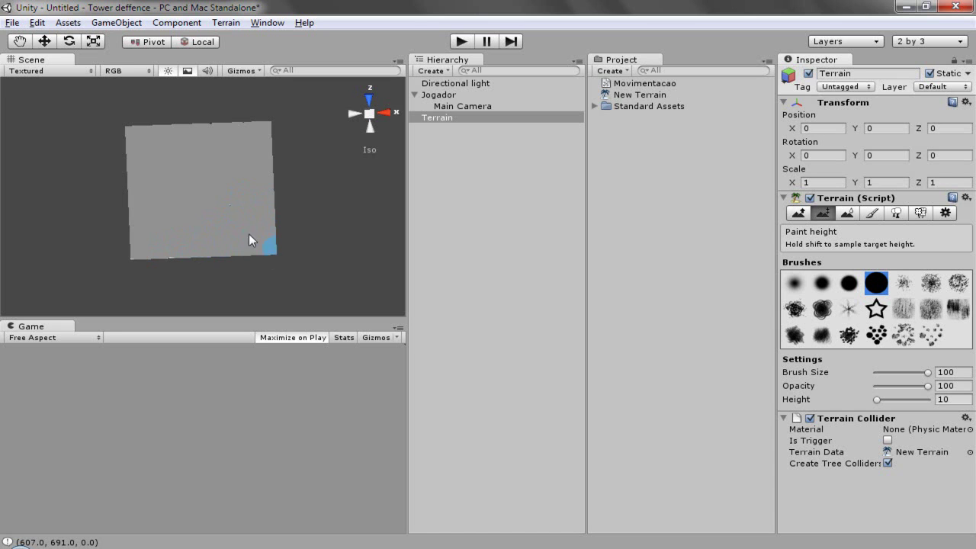
- Switch back to Raise/Lower Terrain with the soft round brush at size 50
{"action": "left_click", "coordinate": [798, 214]}
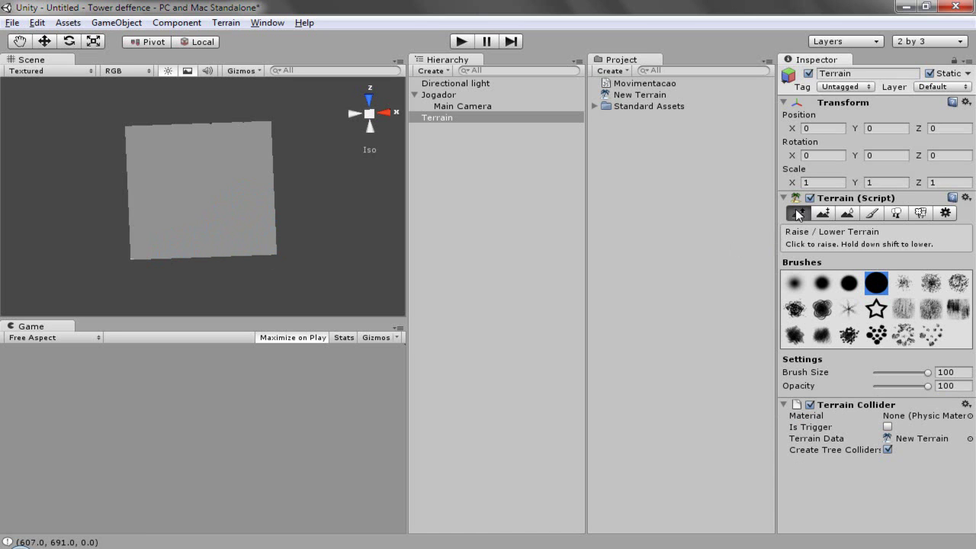
{"action": "left_click", "coordinate": [794, 284]}
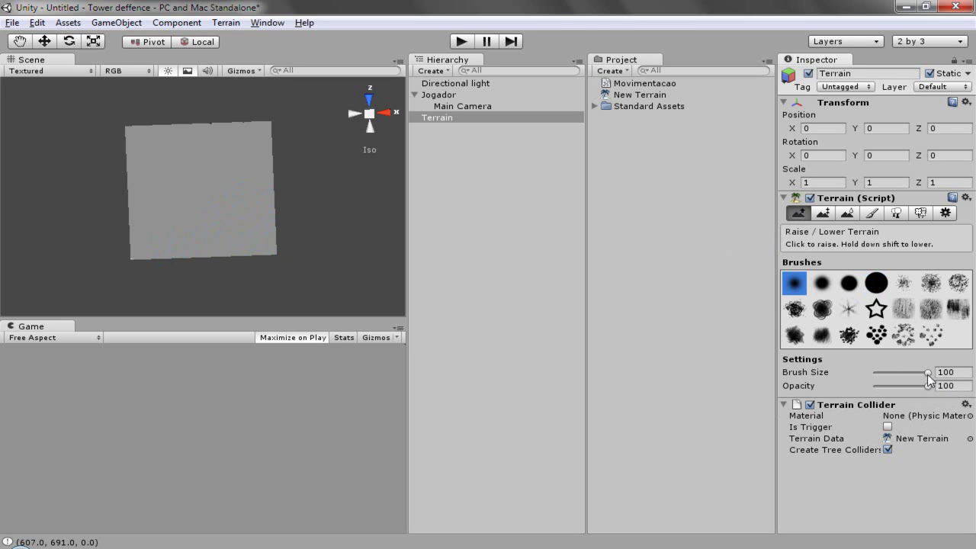
{"action": "left_click_drag", "start_coordinate": [916, 373], "coordinate": [902, 375]}
- Raise a ridge down from the top left, extend it downward, then run it back left, undoing one bad stroke
{"action": "mouse_move", "coordinate": [149, 127]}
{"action": "left_mouse_down"}
{"action": "mouse_move", "coordinate": [155, 161]}
{"action": "mouse_move", "coordinate": [242, 165]}
{"action": "mouse_move", "coordinate": [180, 164]}
{"action": "mouse_move", "coordinate": [242, 170]}
{"action": "mouse_move", "coordinate": [236, 194]}
{"action": "mouse_move", "coordinate": [149, 193]}
{"action": "left_mouse_up"}
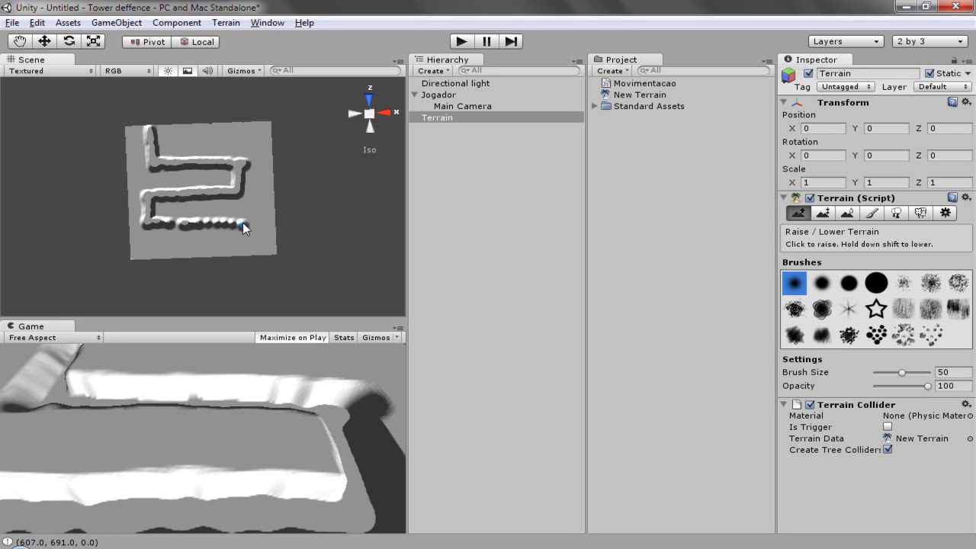
{"action": "left_click_drag", "start_coordinate": [194, 222], "coordinate": [167, 222]}
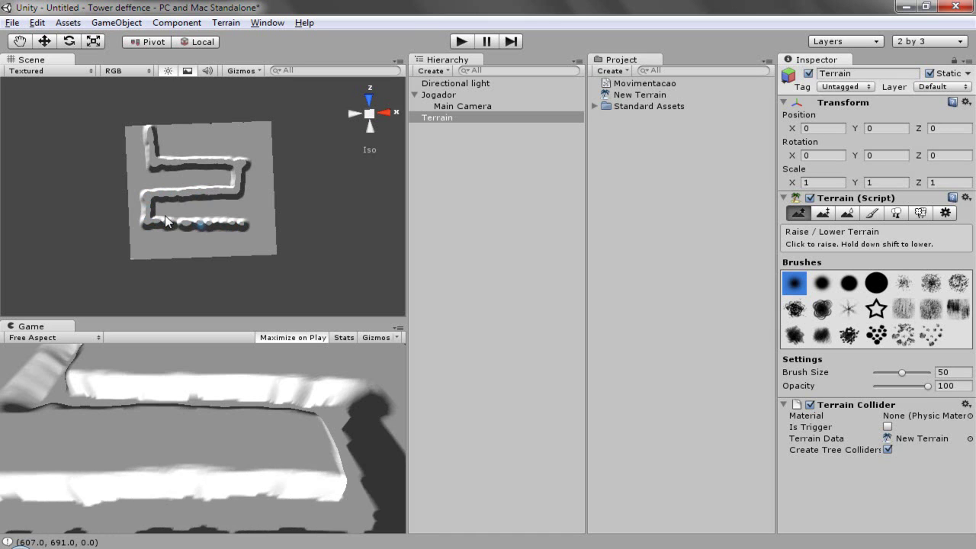
{"action": "key", "text": "ctrl+z"}
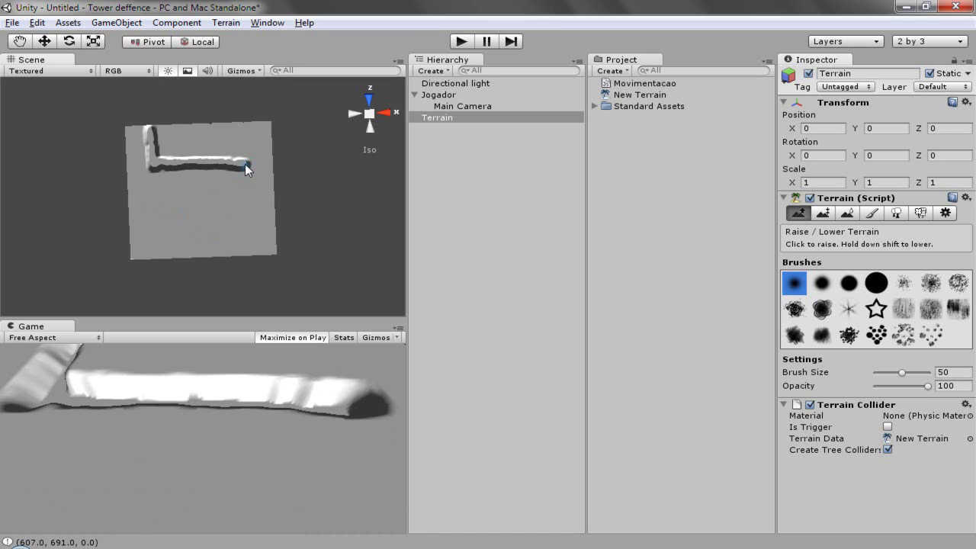
{"action": "left_click_drag", "start_coordinate": [242, 163], "coordinate": [237, 193]}
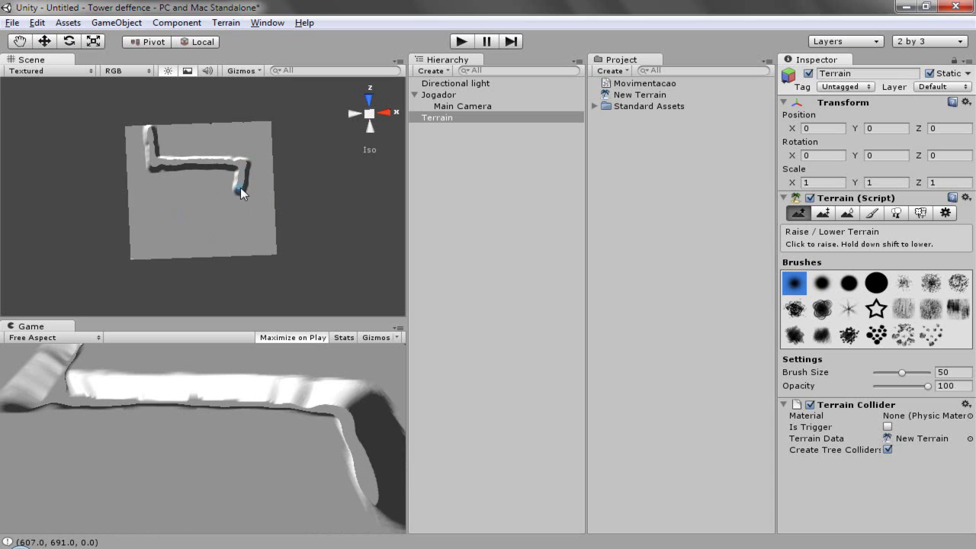
{"action": "left_click_drag", "start_coordinate": [237, 186], "coordinate": [163, 192]}
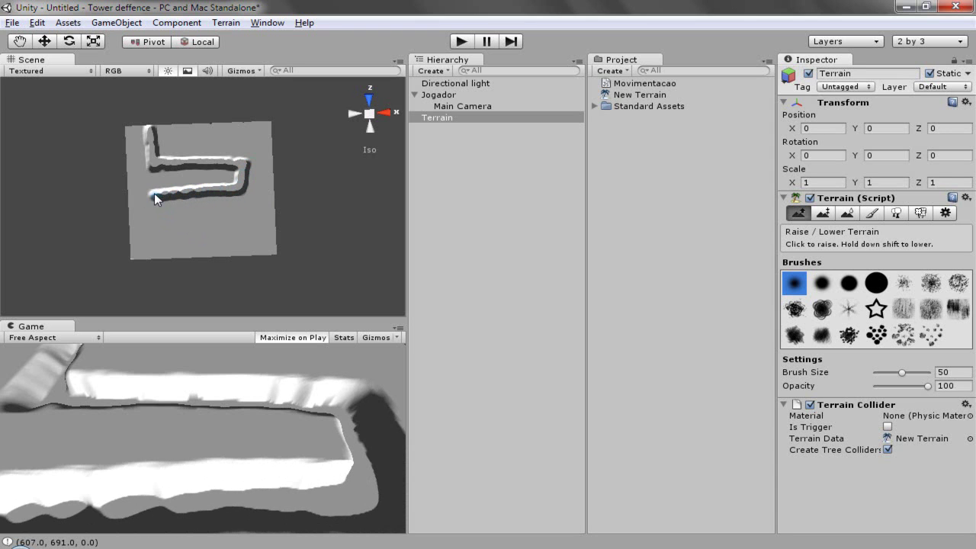
{"action": "left_click_drag", "start_coordinate": [162, 193], "coordinate": [203, 189]}
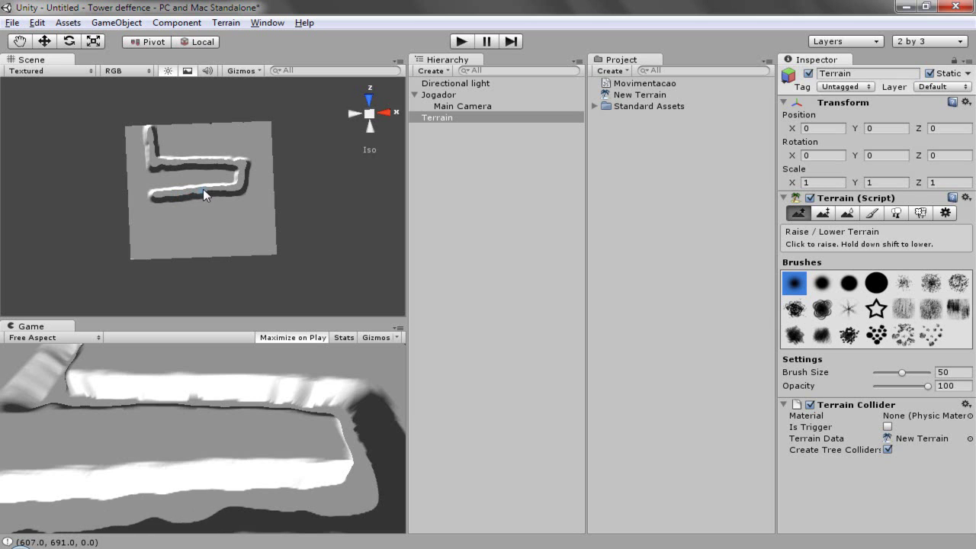
- Switch to Top view and raise terrain at the path's end and lower end
{"action": "left_click", "coordinate": [374, 111]}
{"action": "left_click", "coordinate": [370, 98]}
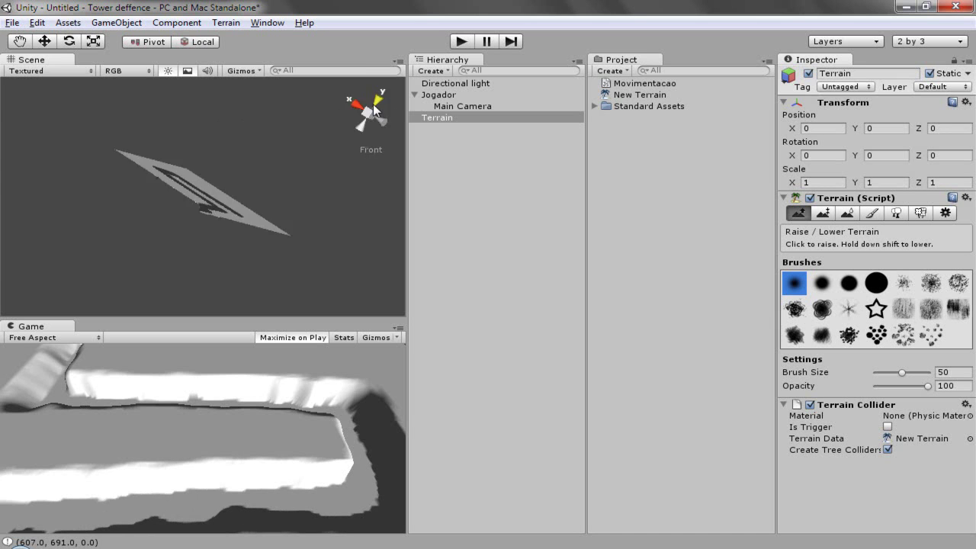
{"action": "scroll", "coordinate": [209, 173], "scroll_direction": "up", "scroll_amount": 3}
{"action": "scroll", "coordinate": [207, 173], "scroll_direction": "up", "scroll_amount": 3}
{"action": "scroll", "coordinate": [207, 172], "scroll_direction": "down", "scroll_amount": 2}
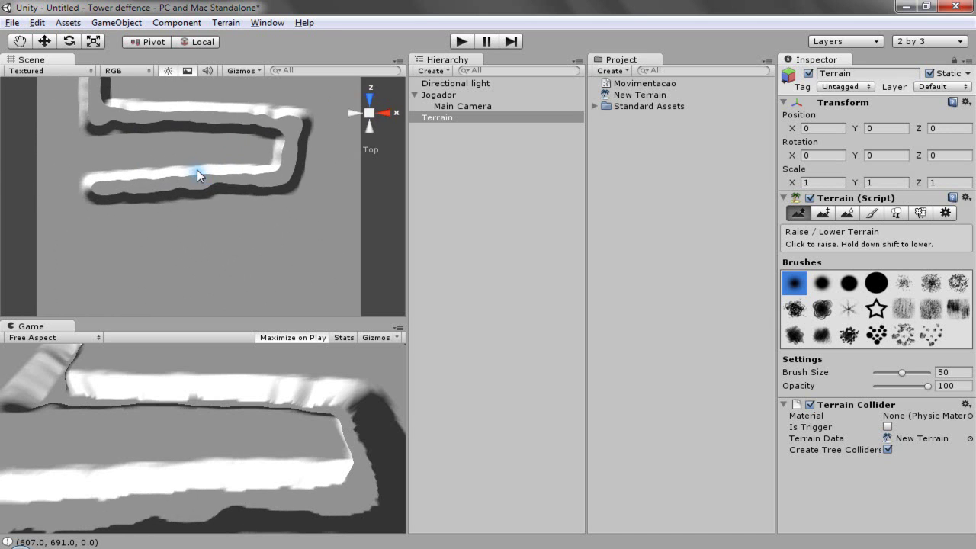
{"action": "left_click", "coordinate": [108, 193]}
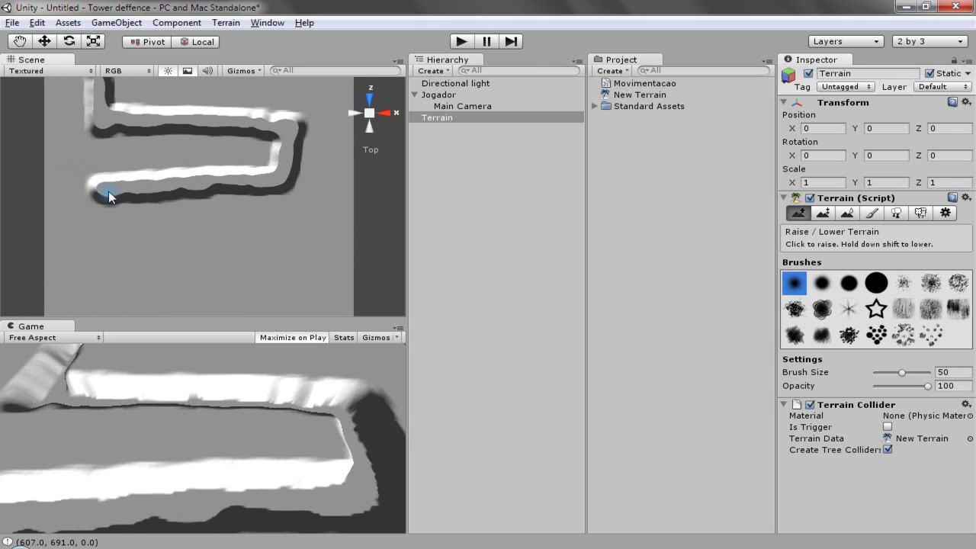
{"action": "left_click", "coordinate": [104, 247]}
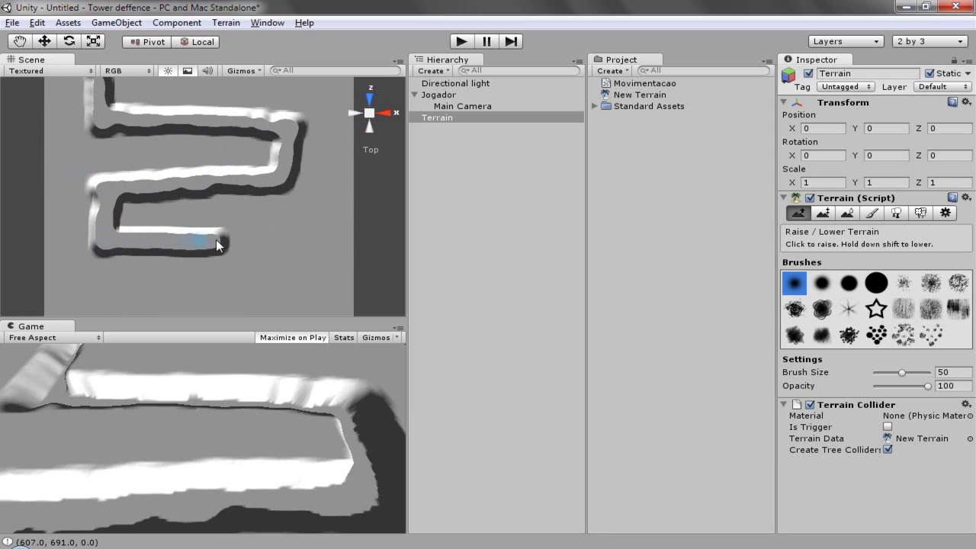
- Extend the wall right, then run the bottom wall left to the terrain's edge and return to perspective
{"action": "left_click_drag", "start_coordinate": [242, 241], "coordinate": [271, 237]}
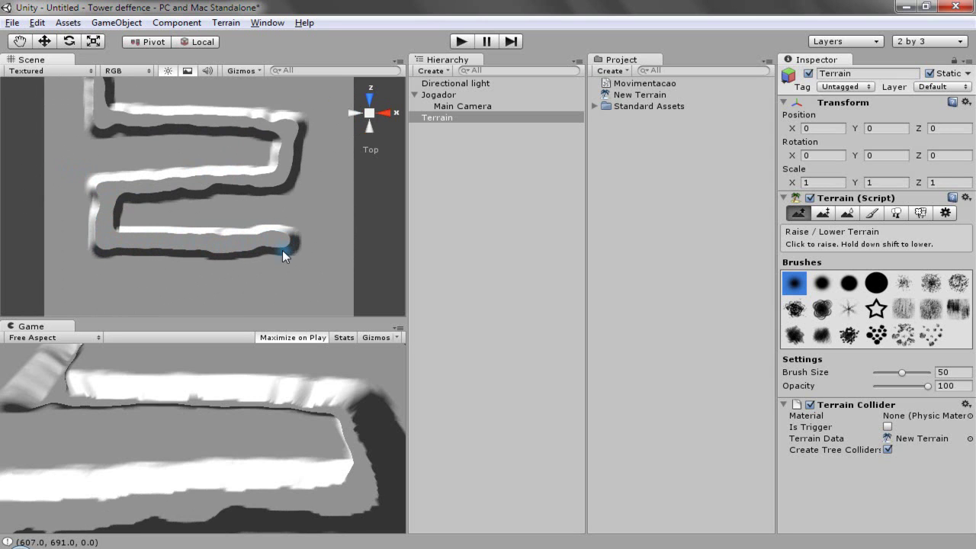
{"action": "scroll", "coordinate": [282, 250], "scroll_direction": "down", "scroll_amount": 2}
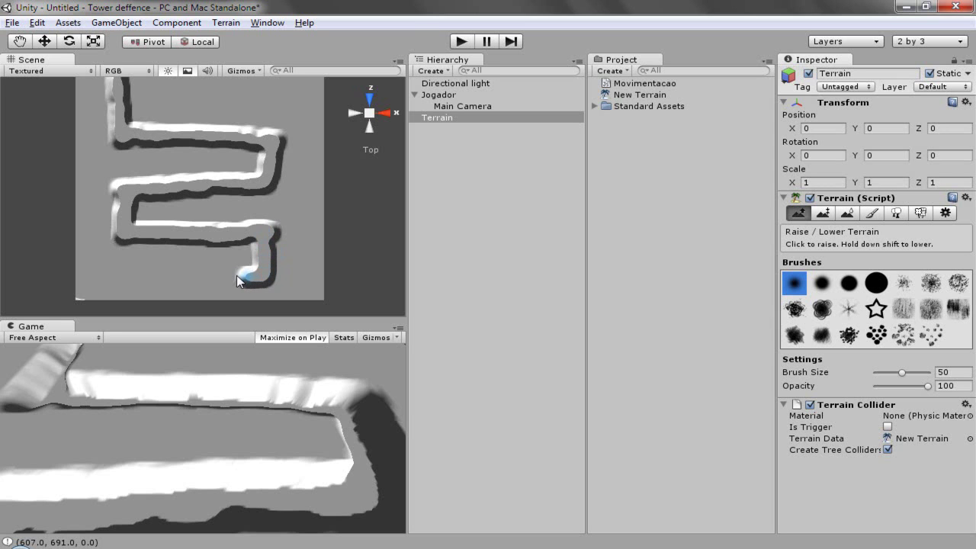
{"action": "mouse_move", "coordinate": [168, 284]}
{"action": "left_mouse_down"}
{"action": "mouse_move", "coordinate": [204, 282]}
{"action": "mouse_move", "coordinate": [137, 277]}
{"action": "left_mouse_up"}
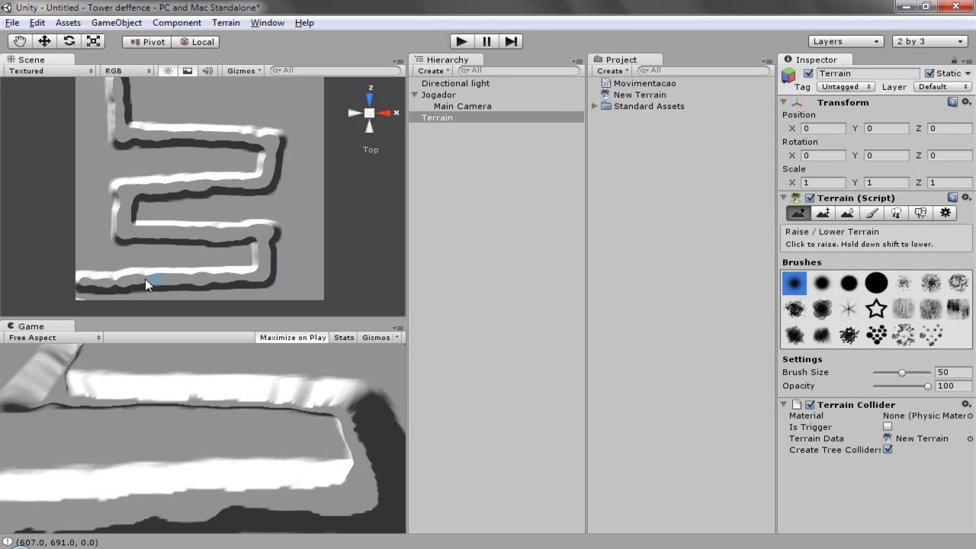
{"action": "left_click_drag", "start_coordinate": [100, 280], "coordinate": [79, 282]}
{"action": "scroll", "coordinate": [208, 206], "scroll_direction": "up", "scroll_amount": 3}
{"action": "scroll", "coordinate": [208, 207], "scroll_direction": "down", "scroll_amount": 2}
{"action": "left_click", "coordinate": [372, 112]}
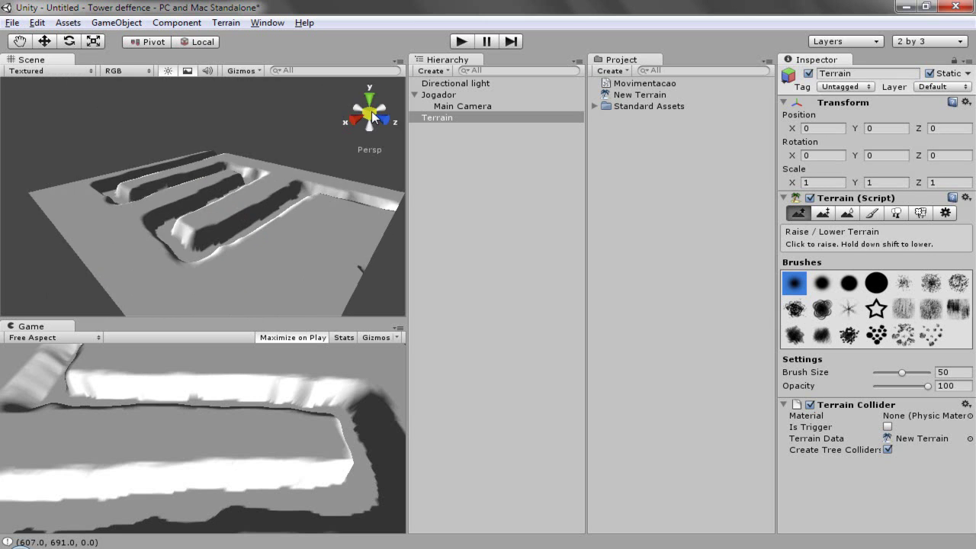
- Enter Play mode and move the Game view camera over the serpentine maze walls
{"action": "left_click", "coordinate": [460, 42]}
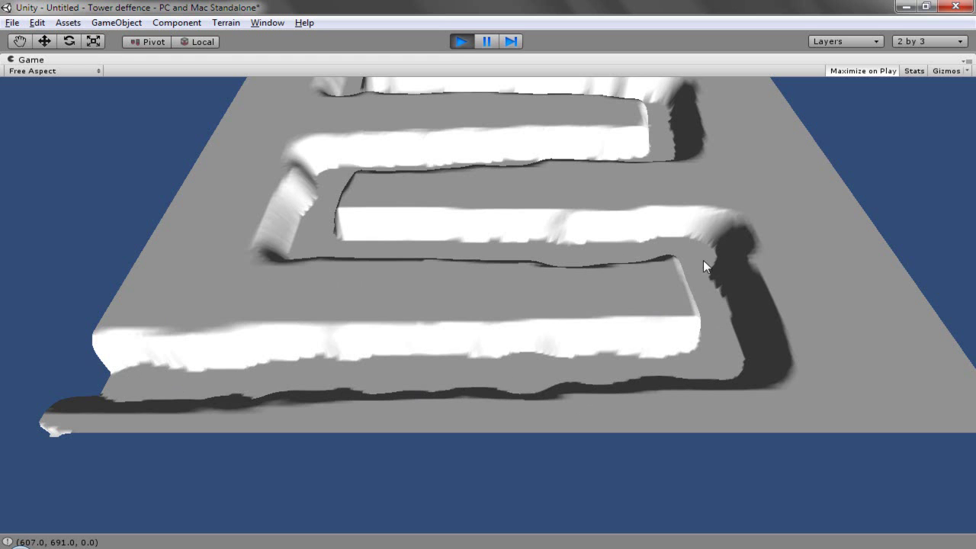
{"action": "scroll", "coordinate": [329, 148], "scroll_direction": "up", "scroll_amount": 3}
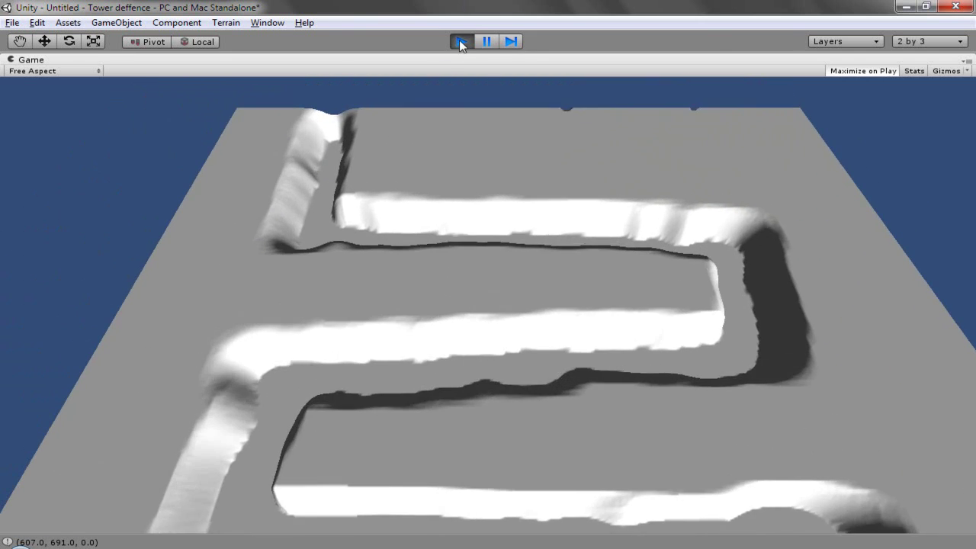
{"action": "left_click", "coordinate": [459, 40]}
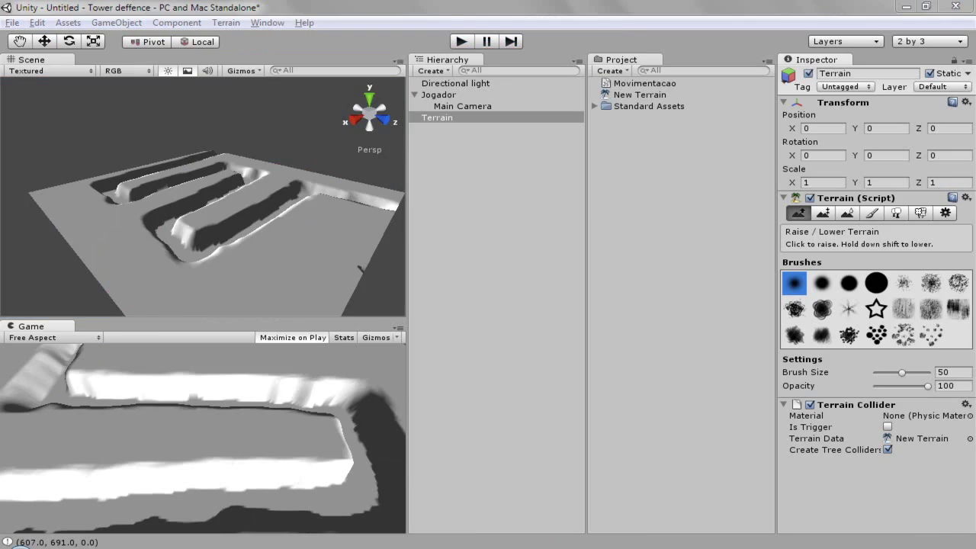
{"action": "scroll", "coordinate": [483, 367], "scroll_direction": "up", "scroll_amount": 1}
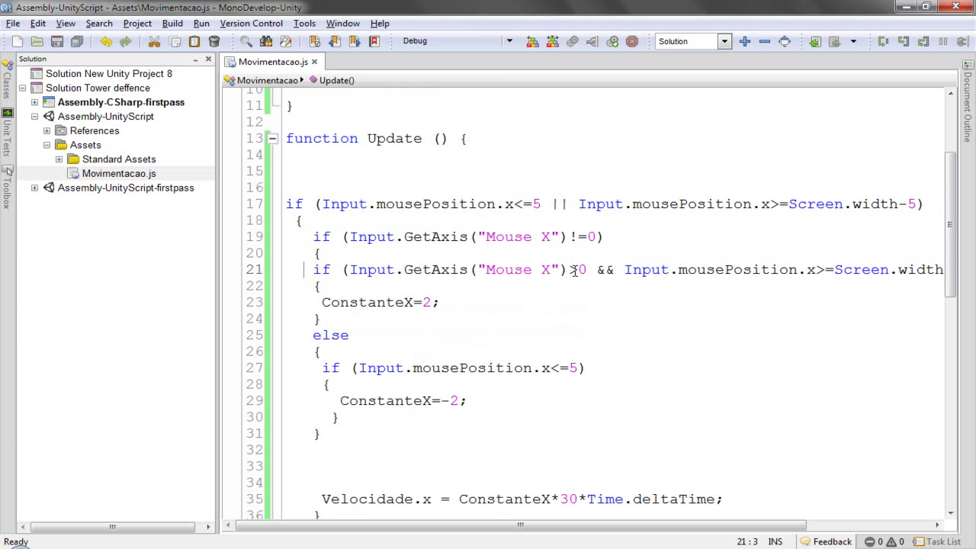
{"action": "scroll", "coordinate": [539, 362], "scroll_direction": "up", "scroll_amount": 2}
{"action": "scroll", "coordinate": [539, 362], "scroll_direction": "up", "scroll_amount": 1}
{"action": "scroll", "coordinate": [539, 362], "scroll_direction": "down", "scroll_amount": 8}
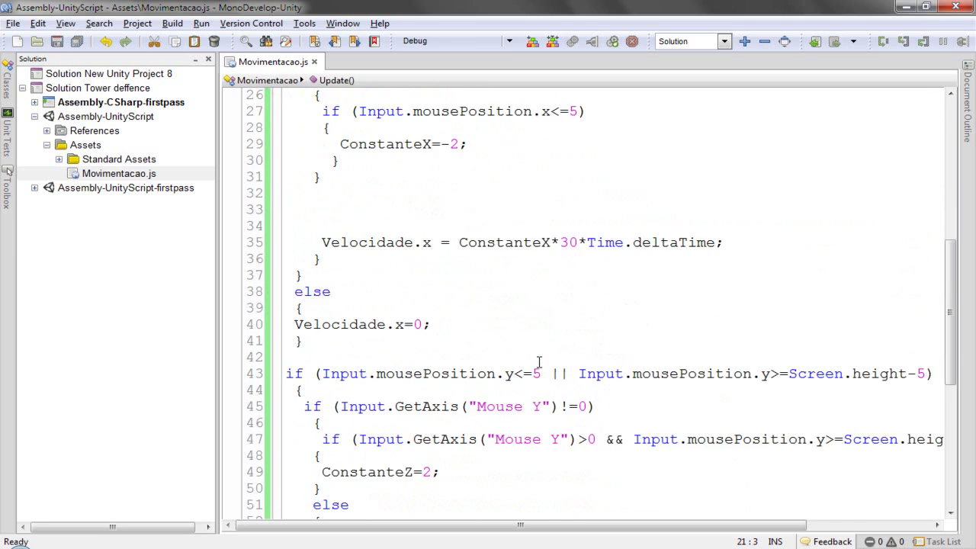
{"action": "scroll", "coordinate": [557, 358], "scroll_direction": "down", "scroll_amount": 5}
{"action": "scroll", "coordinate": [568, 362], "scroll_direction": "down", "scroll_amount": 2}
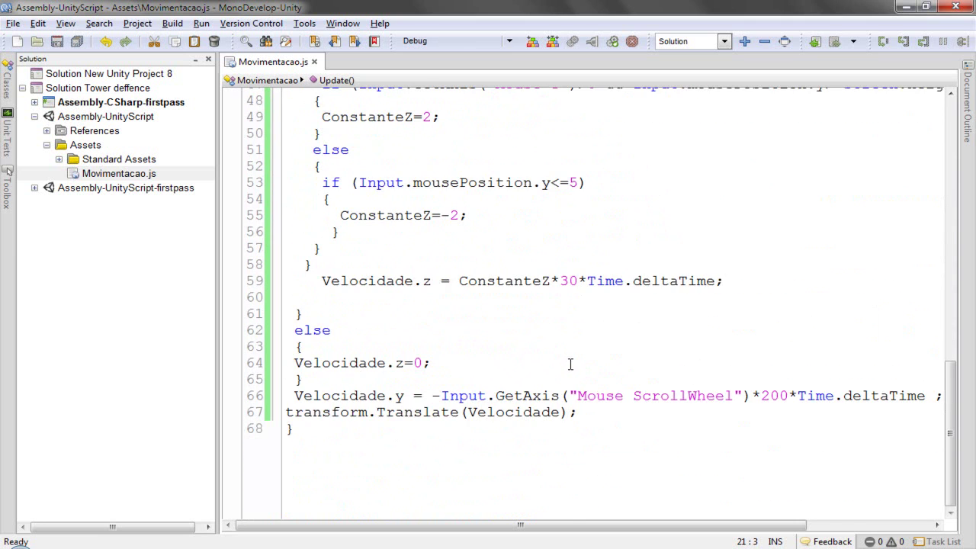
{"action": "scroll", "coordinate": [570, 365], "scroll_direction": "up", "scroll_amount": 2}
{"action": "scroll", "coordinate": [570, 364], "scroll_direction": "up", "scroll_amount": 4}
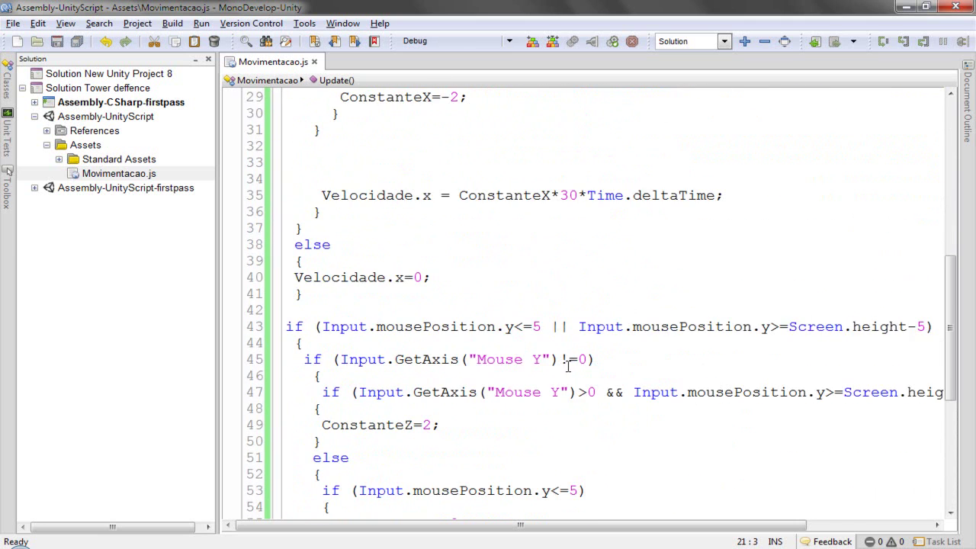
{"action": "scroll", "coordinate": [568, 366], "scroll_direction": "up", "scroll_amount": 3}
{"action": "key", "text": "alt+Tab"}
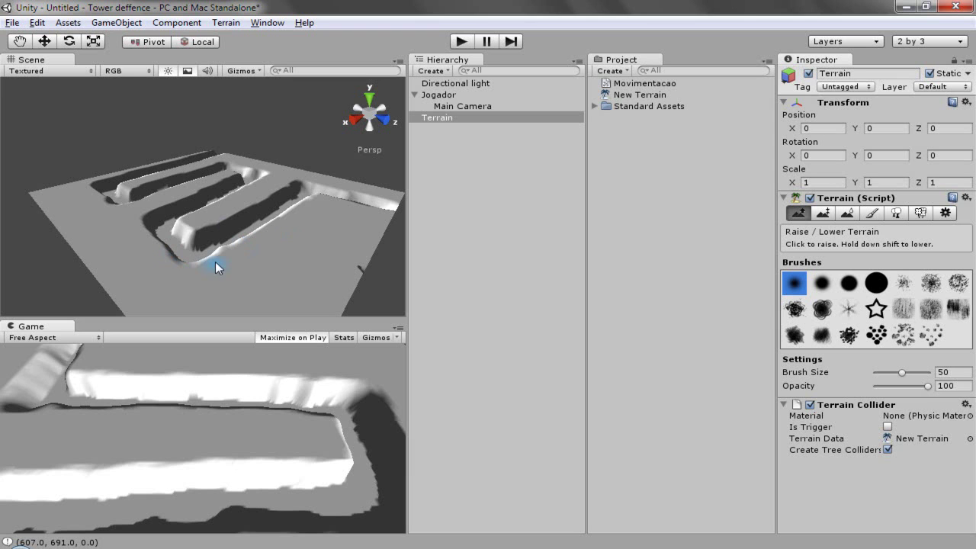
{"action": "left_click_drag", "start_coordinate": [213, 256], "coordinate": [357, 297]}
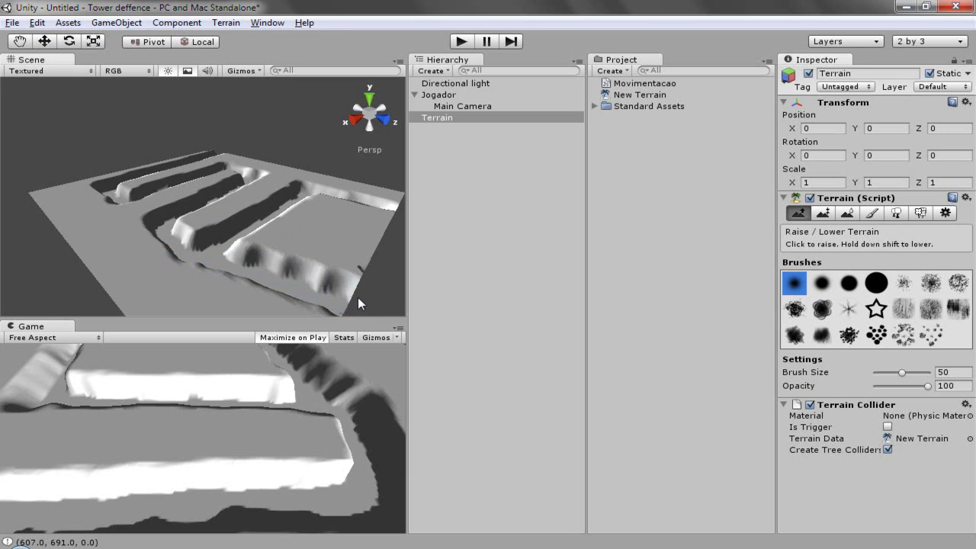
{"action": "key", "text": "ctrl+z"}
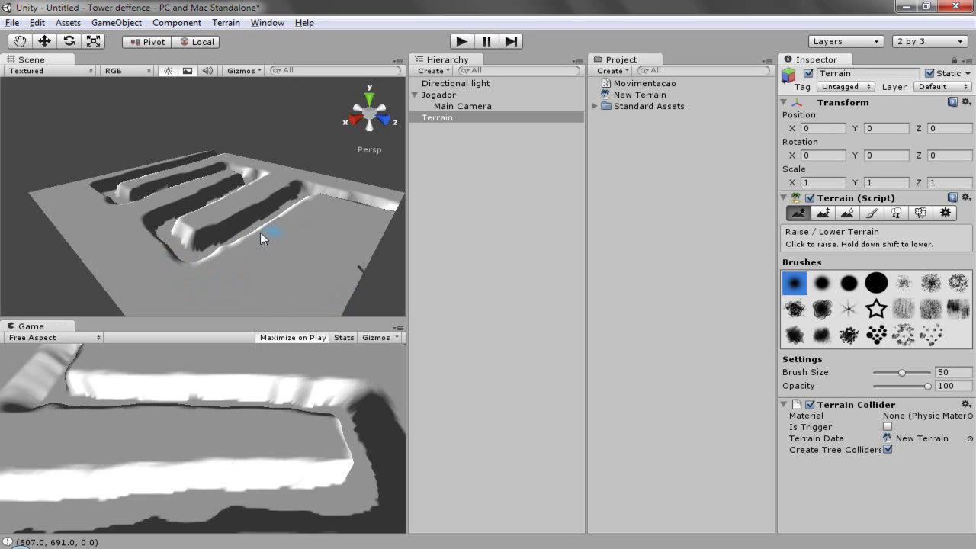
{"action": "left_click_drag", "start_coordinate": [354, 266], "coordinate": [347, 253]}
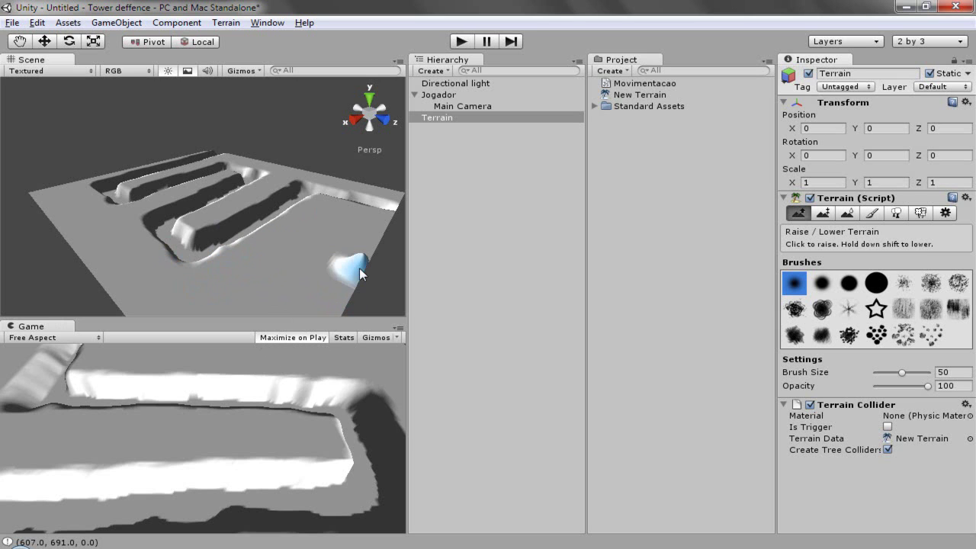